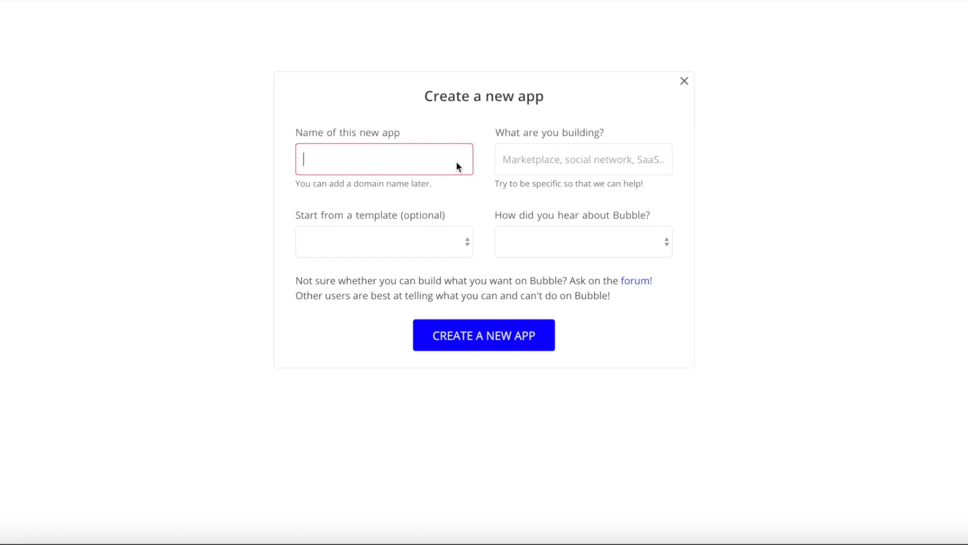
- Create the app 'questionandanswernocodehq' from a blank page and close the setup assistant
text(questionandanswr)
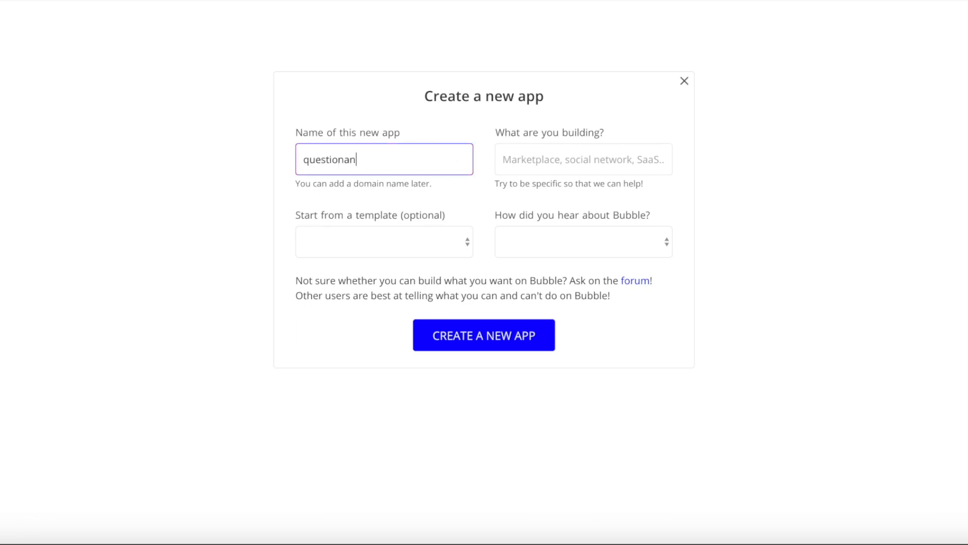
text(ernocodehq)
click(450, 207)
click(488, 335)
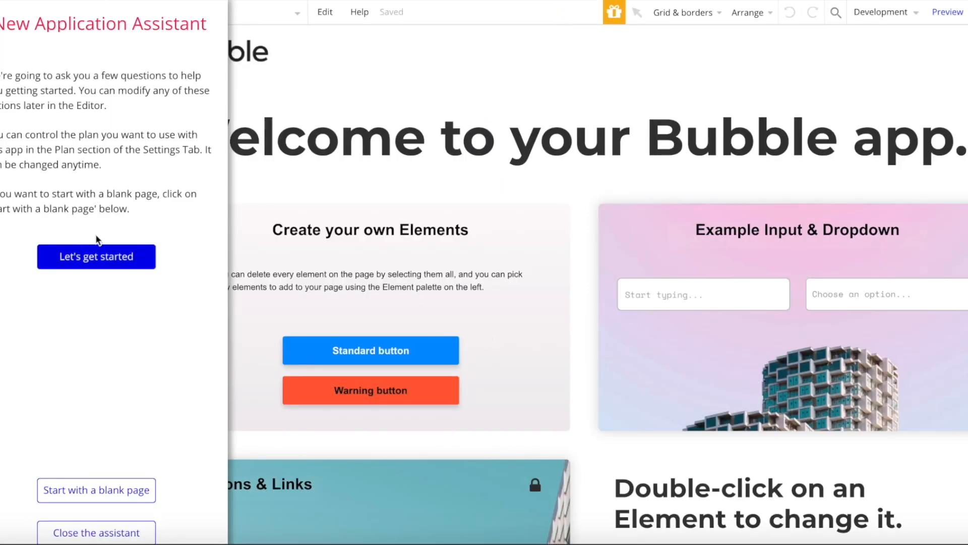
click(65, 492)
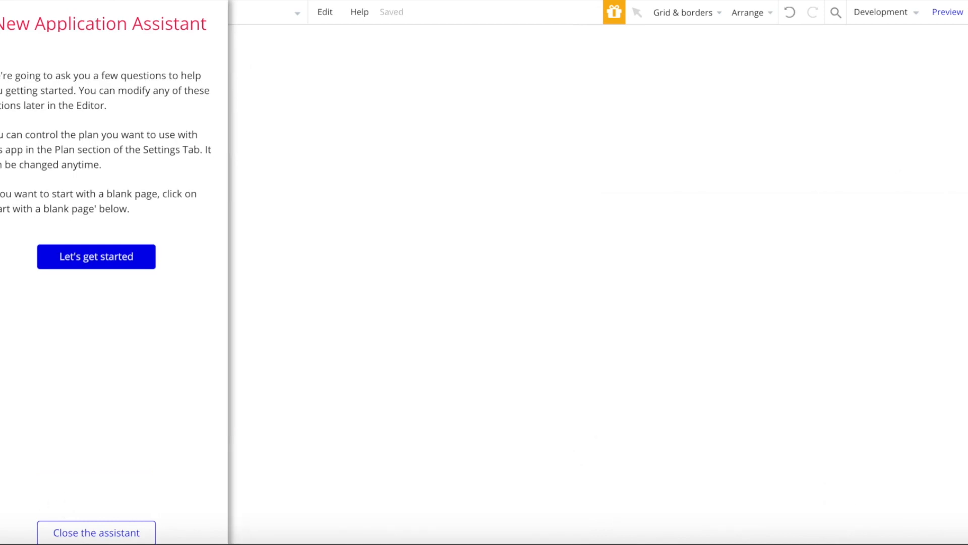
click(91, 520)
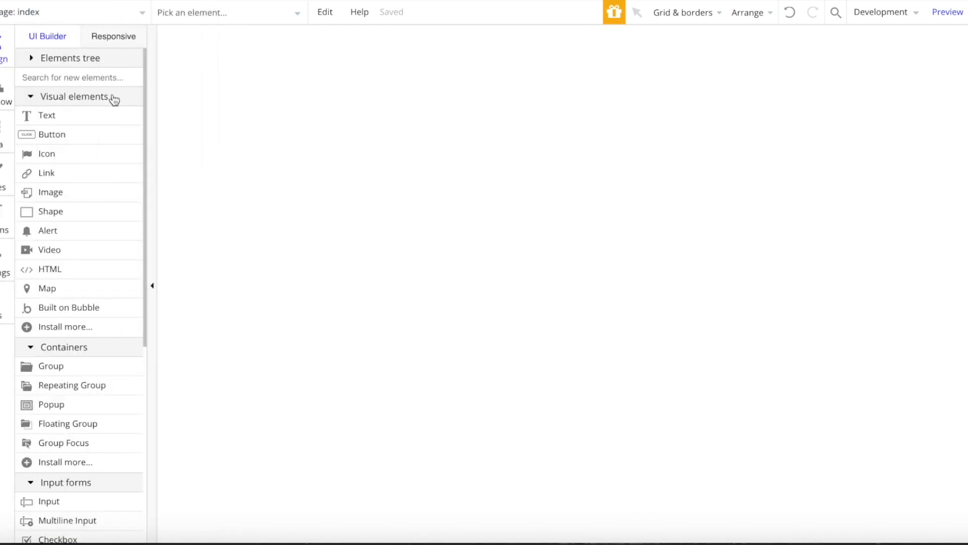
- Apply the Twitter Bootstrap theme to the app's styles
click(3, 177)
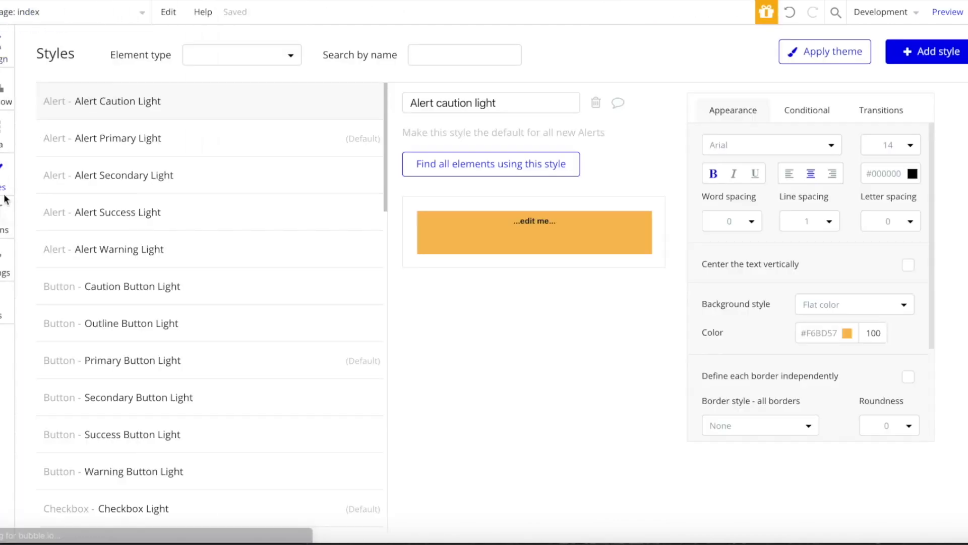
click(819, 54)
scroll(470, 253, down, 3)
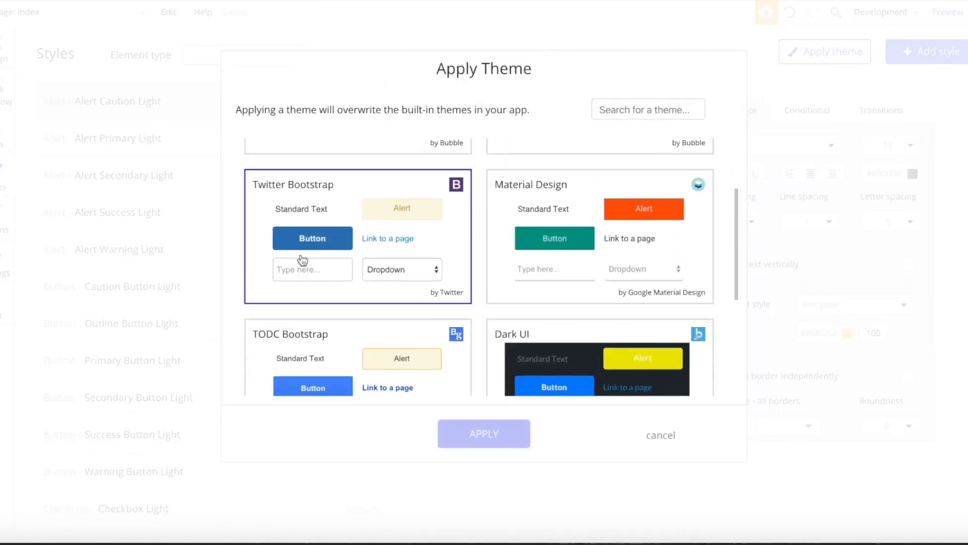
click(361, 212)
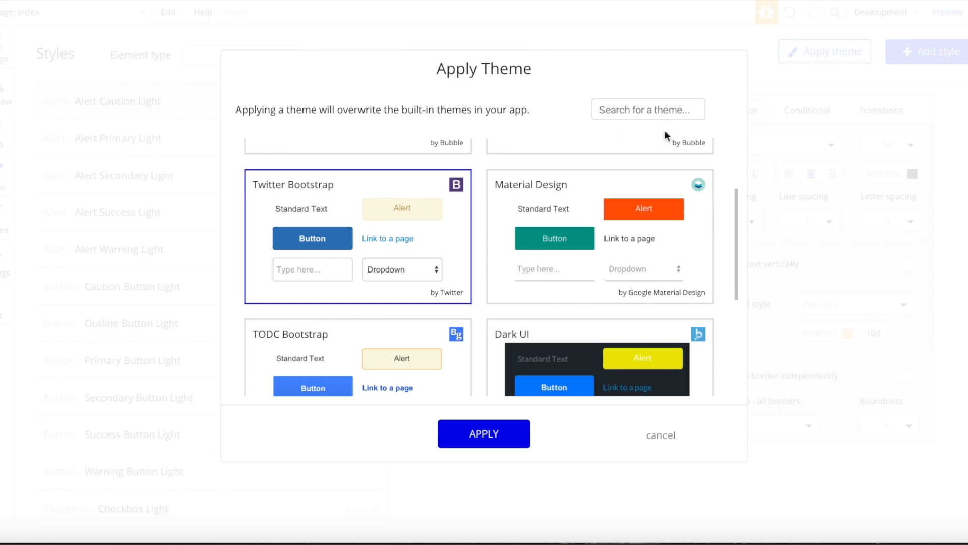
scroll(542, 223, down, 4)
scroll(586, 353, up, 5)
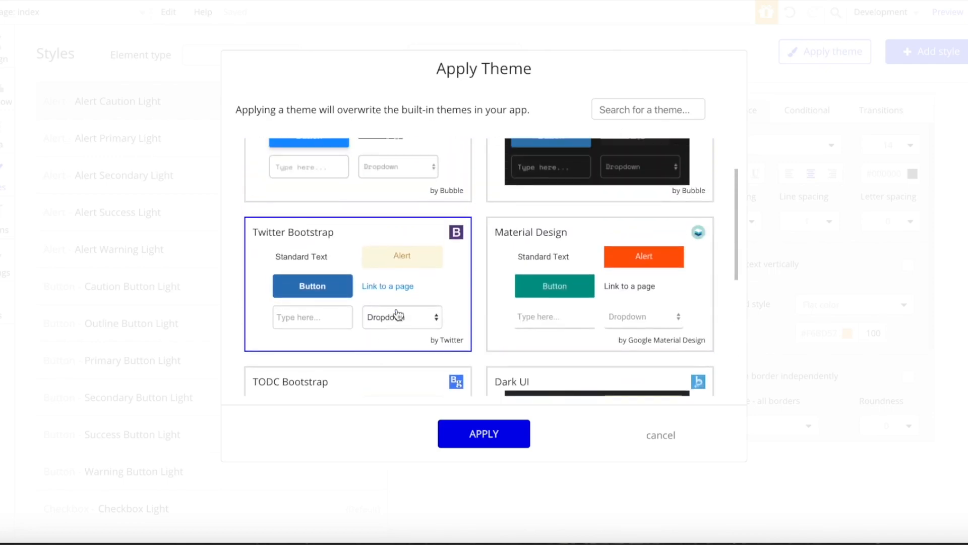
click(507, 446)
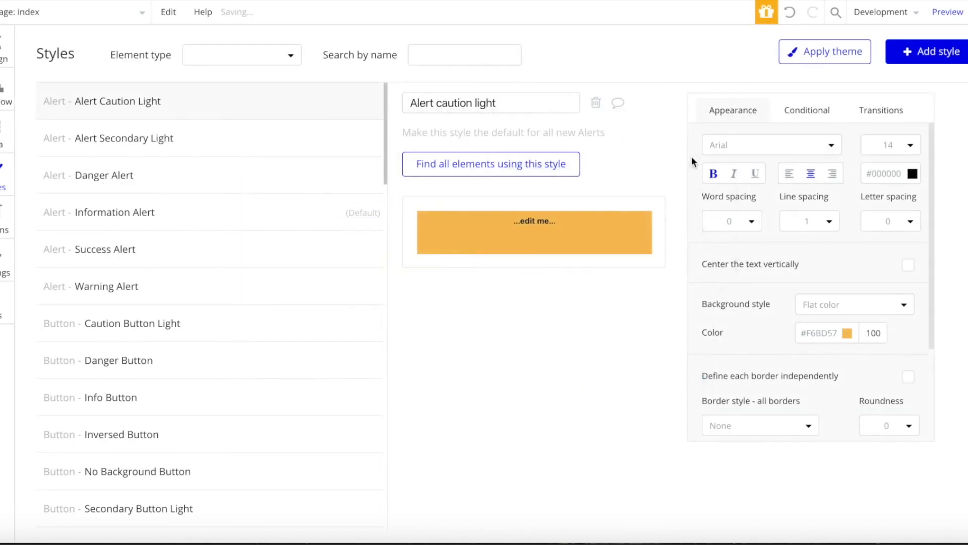
- Review the Caution Button Light, Inversed and Transparent button styles, then open the index page's properties
click(196, 315)
click(184, 435)
scroll(184, 435, down, 5)
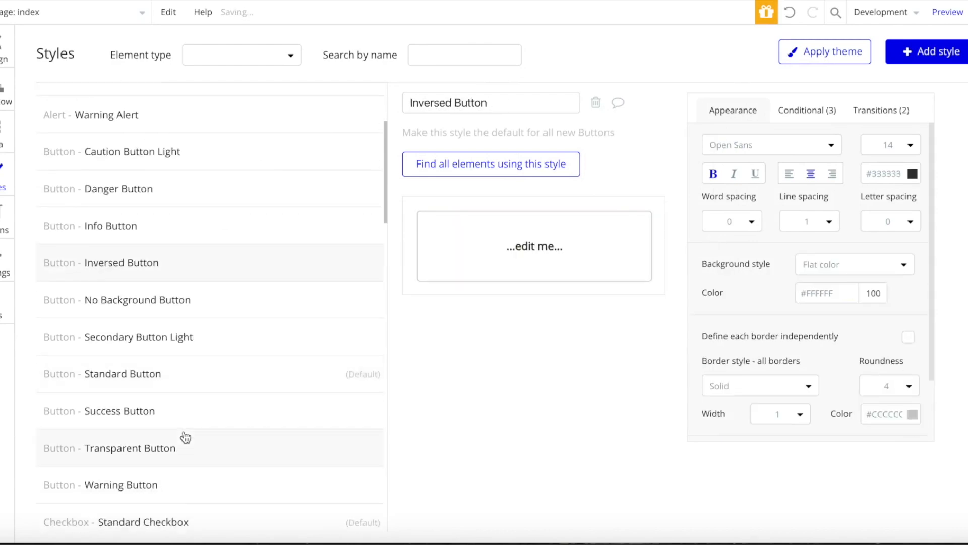
click(184, 435)
scroll(184, 434, up, 5)
scroll(193, 318, down, 15)
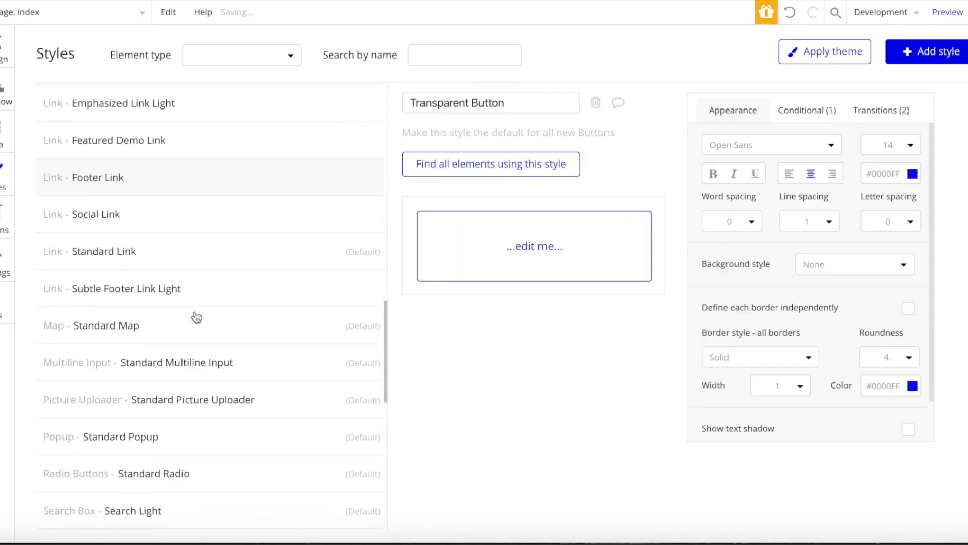
mouse_move(197, 315)
scroll(197, 315, up, 8)
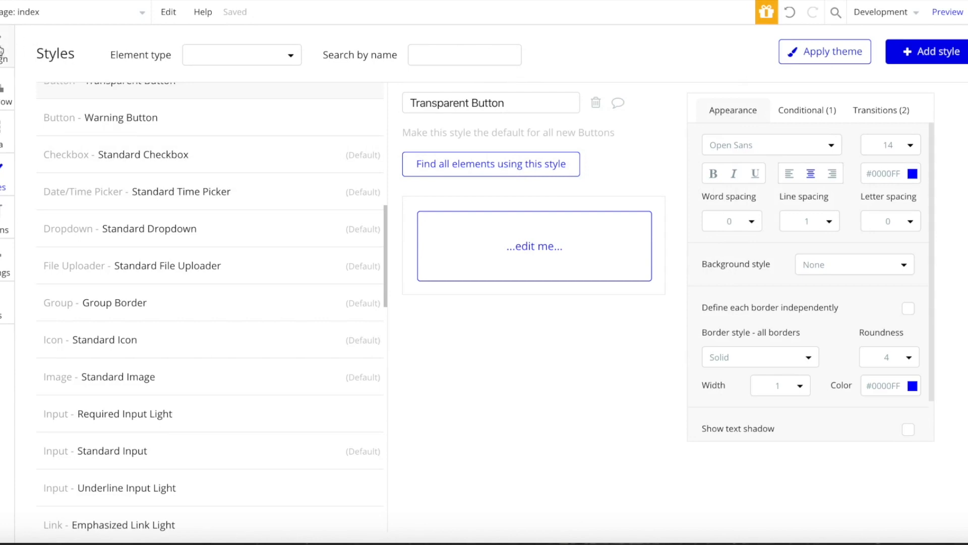
click(3, 52)
double_click(315, 113)
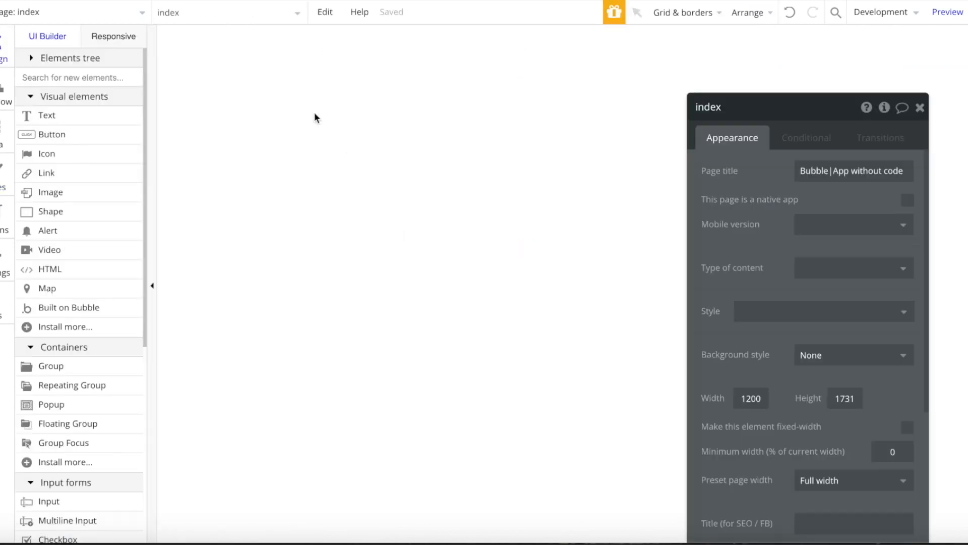
- Open the Data types tab to view the built-in User type and its fields
click(5, 144)
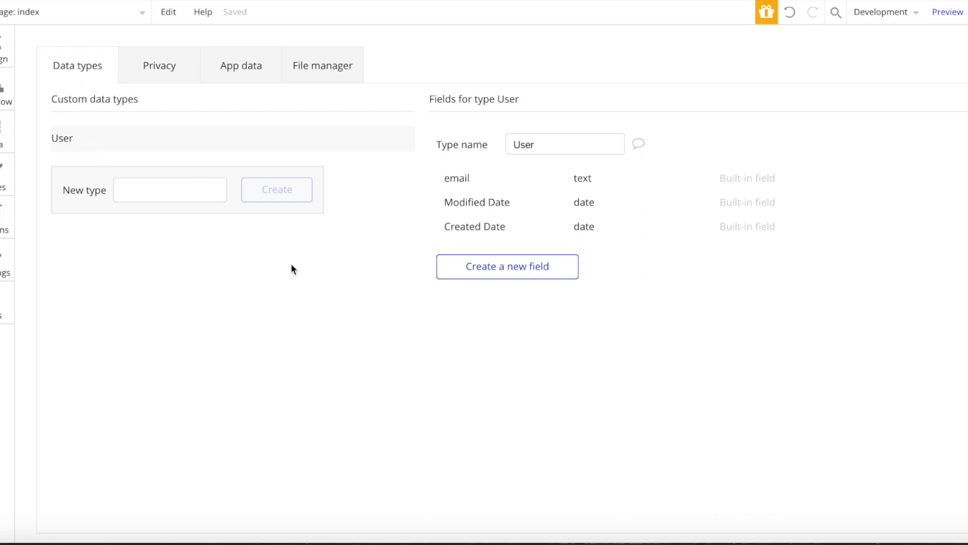
- Add a 'username' text field and an 'avatar' image field to the User type
click(549, 268)
text(us)
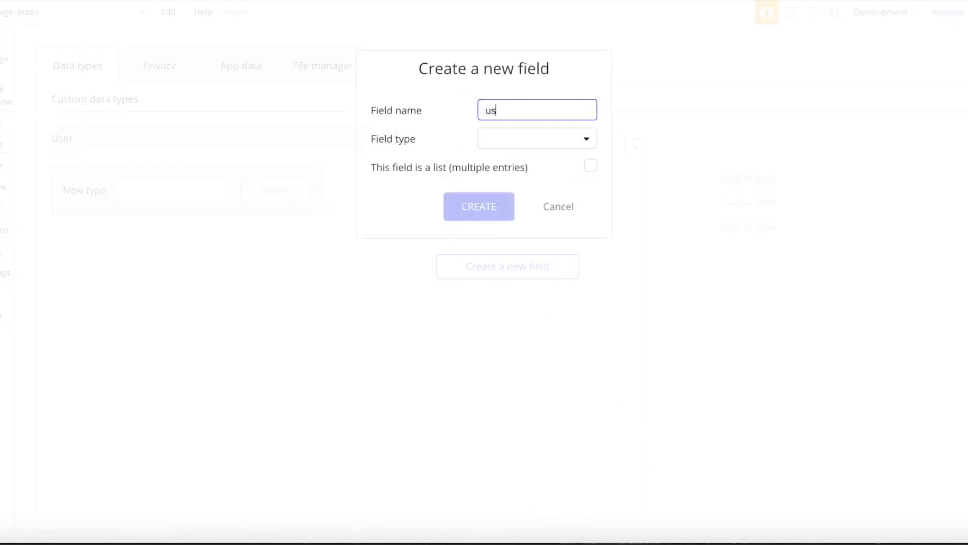
text(ername)
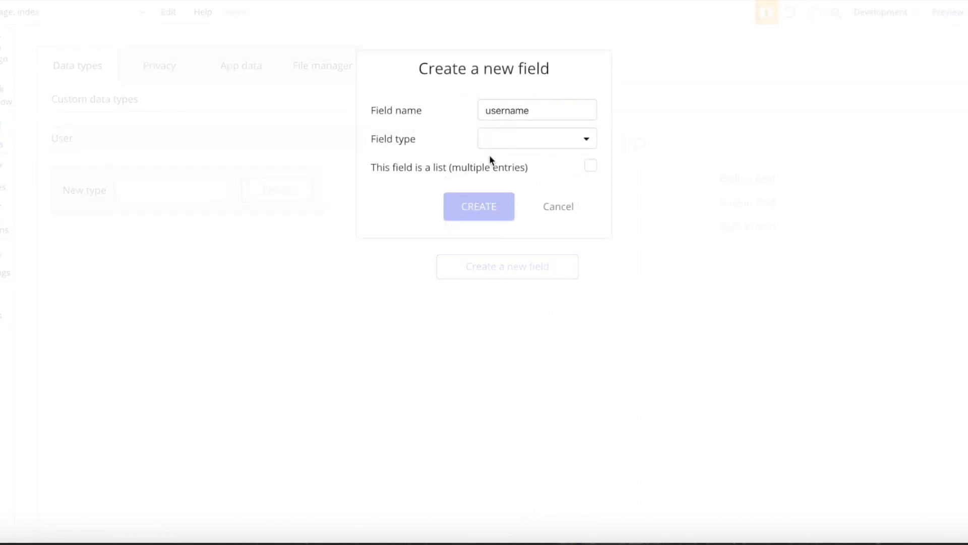
click(503, 145)
click(504, 161)
click(469, 207)
click(568, 291)
text(avatar)
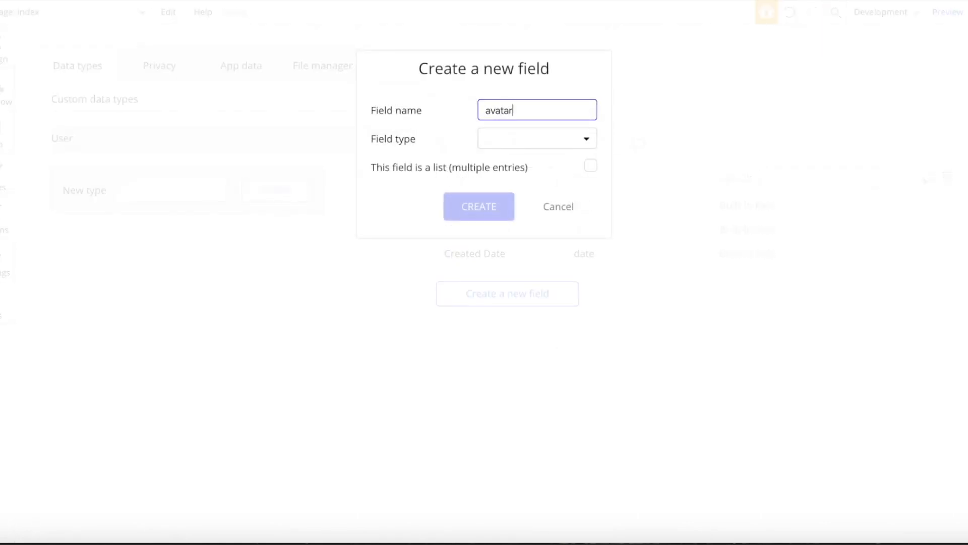
click(519, 146)
click(510, 339)
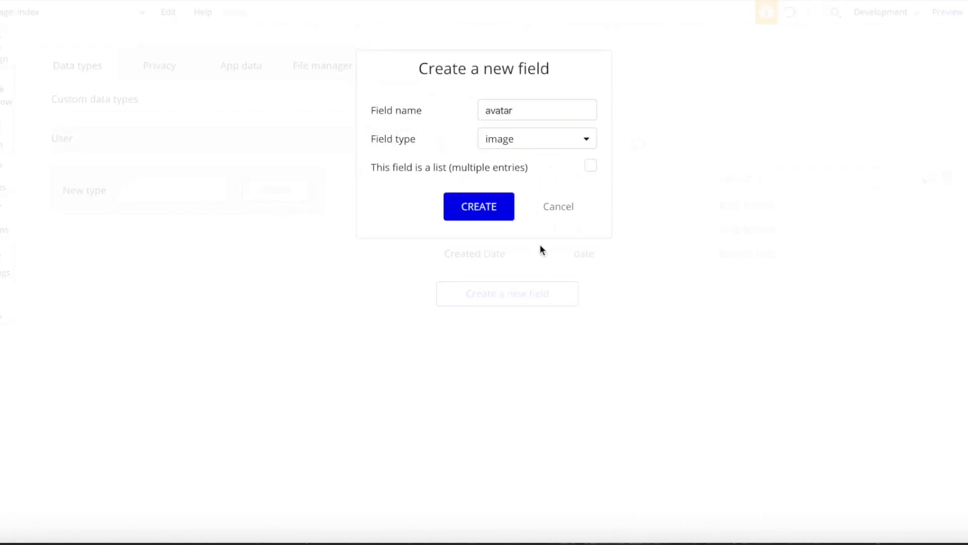
click(502, 222)
- Create a new data type named 'question'
click(206, 187)
text(question)
key(Return)
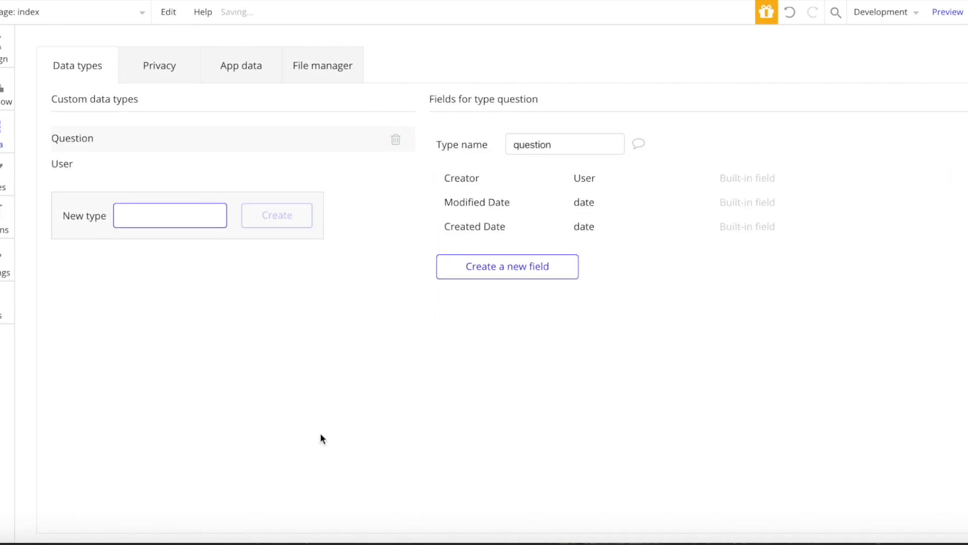
- Add 'title' and 'detailed' text fields to the Question type
click(483, 270)
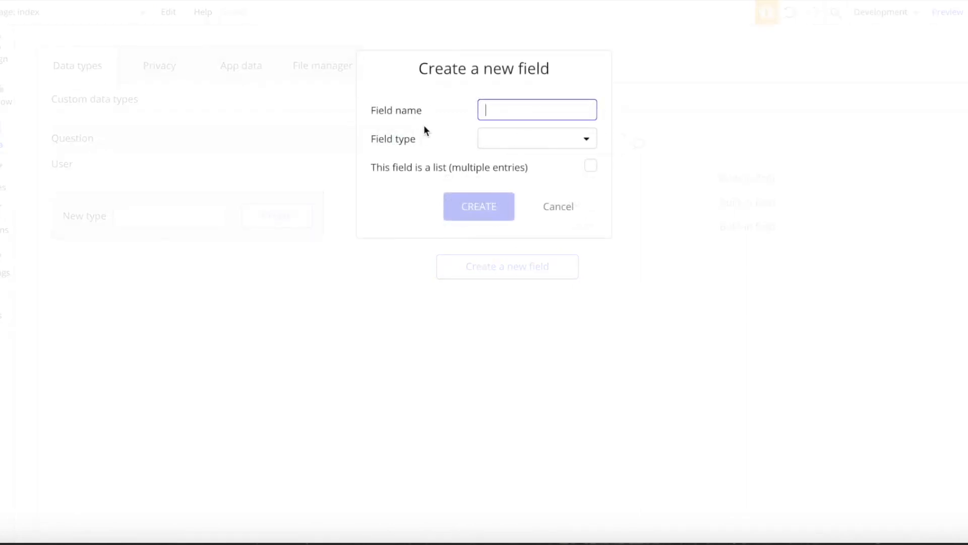
text(title)
click(503, 138)
click(495, 167)
click(469, 208)
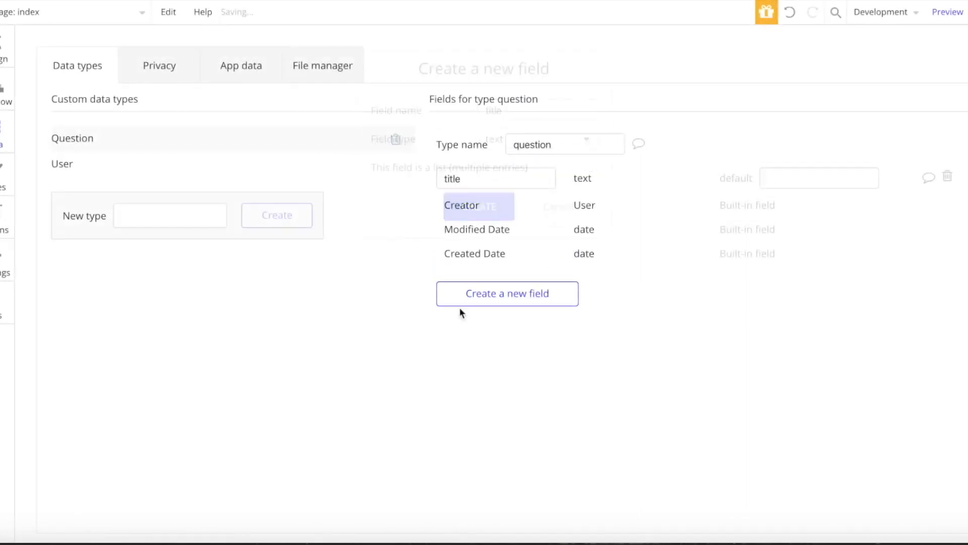
click(511, 290)
text(detailed)
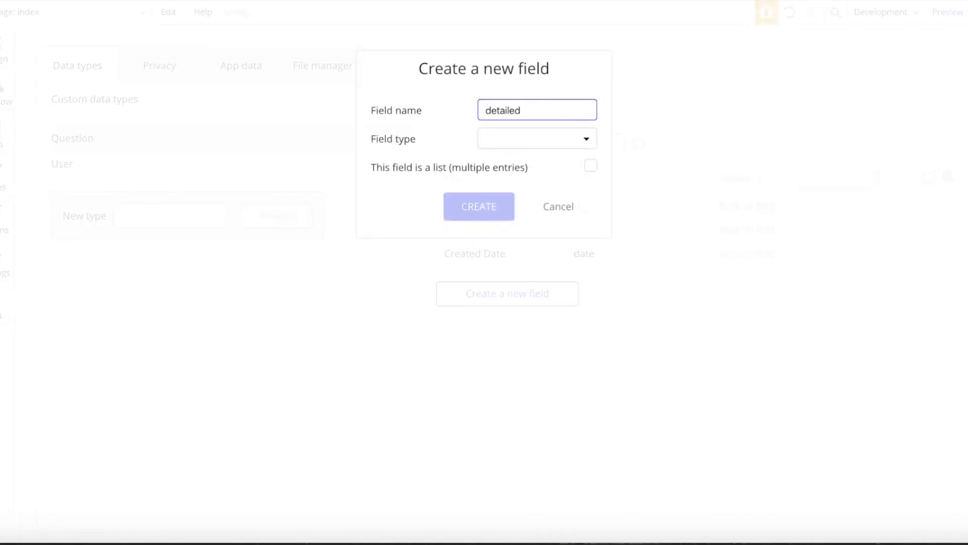
key(Tab)
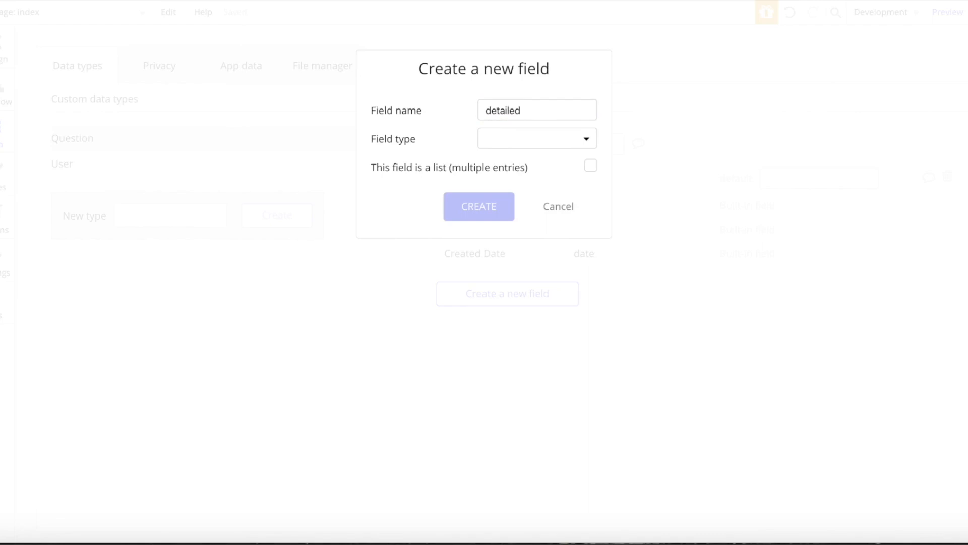
click(486, 138)
click(491, 163)
click(478, 214)
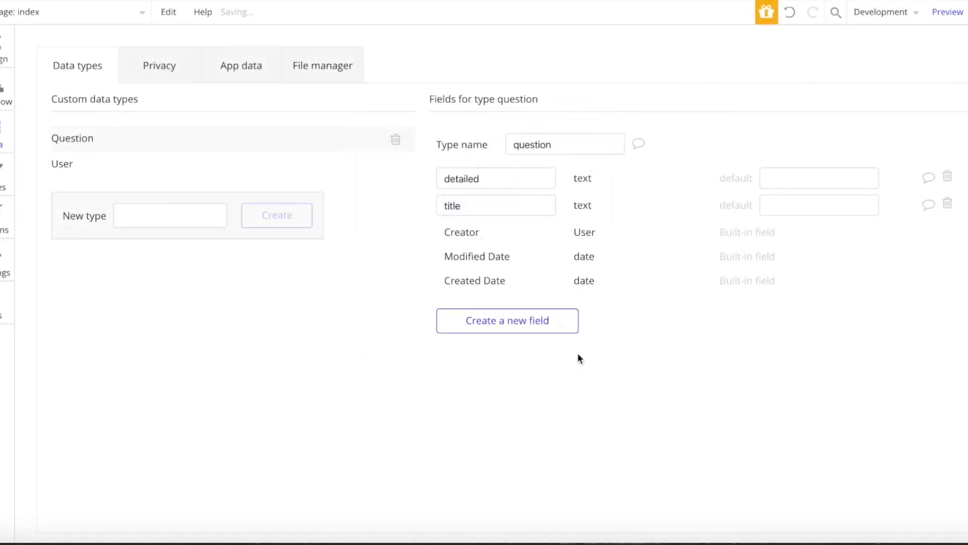
- Add a 'host' field of type User to Question, then enter 'answer' as a new type name
click(517, 328)
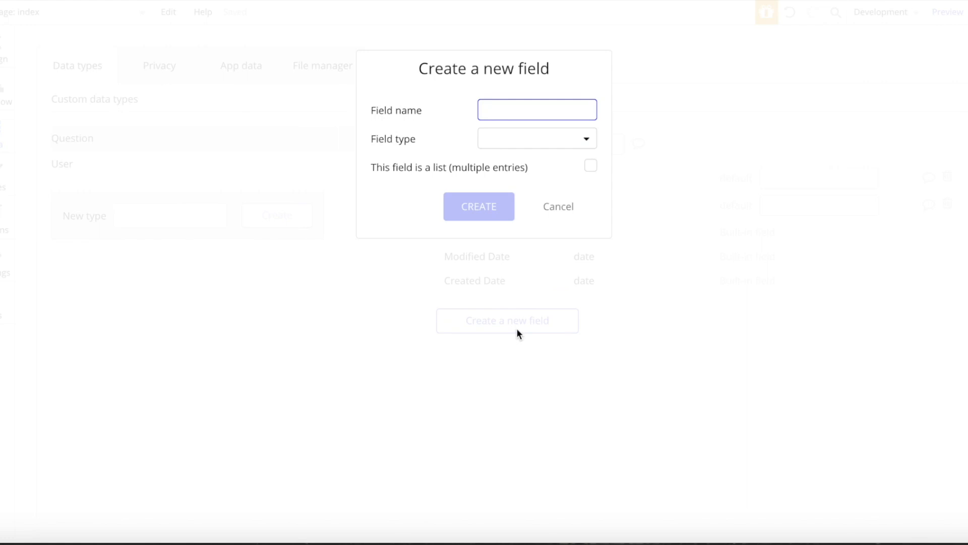
text(c)
key(BackSpace)
text(hst)
key(BackSpace)
key(BackSpace)
text(ost)
click(525, 144)
scroll(504, 321, down, 1)
click(494, 369)
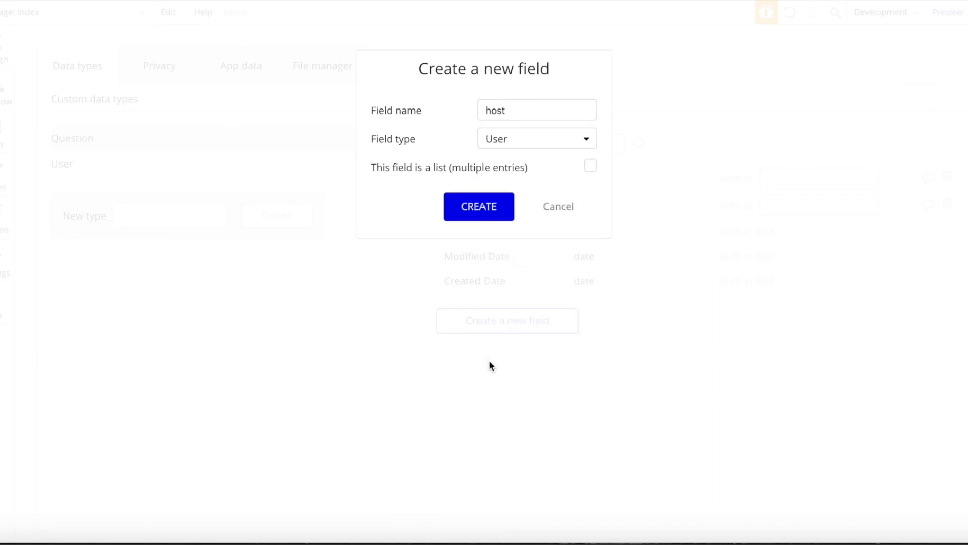
click(477, 208)
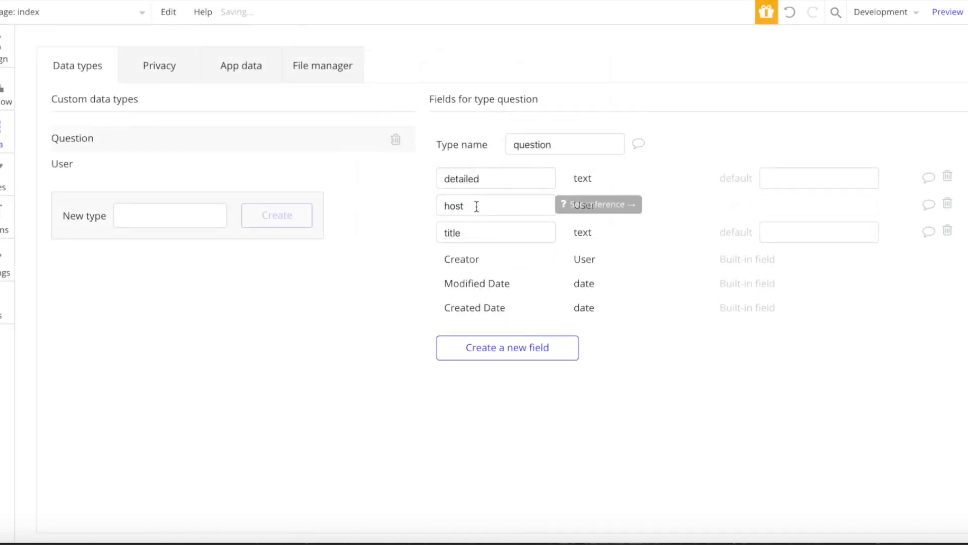
click(147, 216)
text(ans)
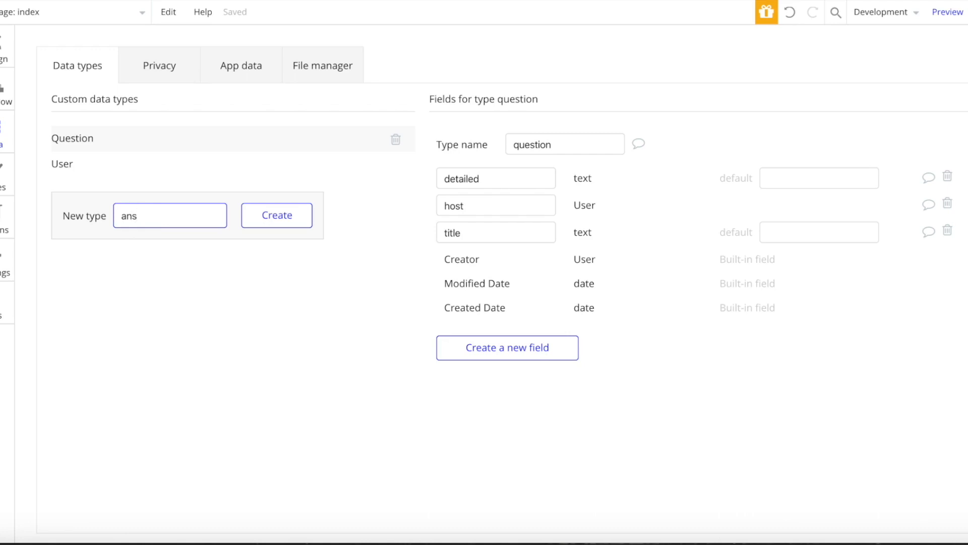
text(wer)
- Create the Answer data type with a 'user' field of type User
click(308, 222)
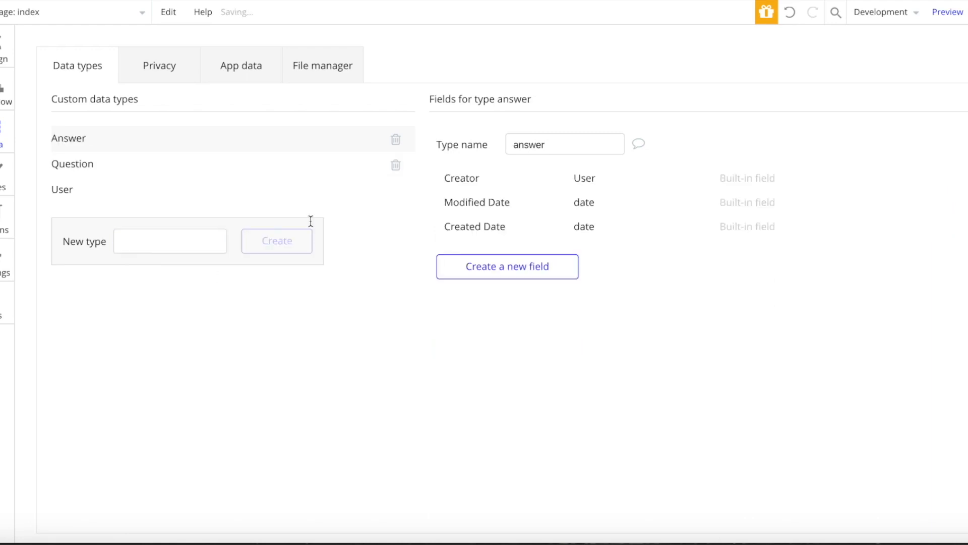
click(492, 266)
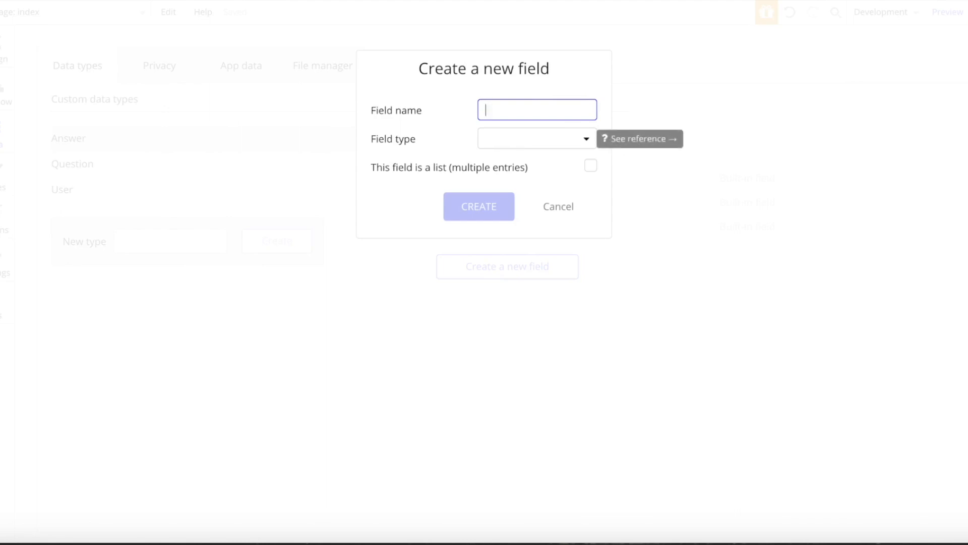
text(user)
click(493, 144)
scroll(504, 265, down, 1)
click(502, 350)
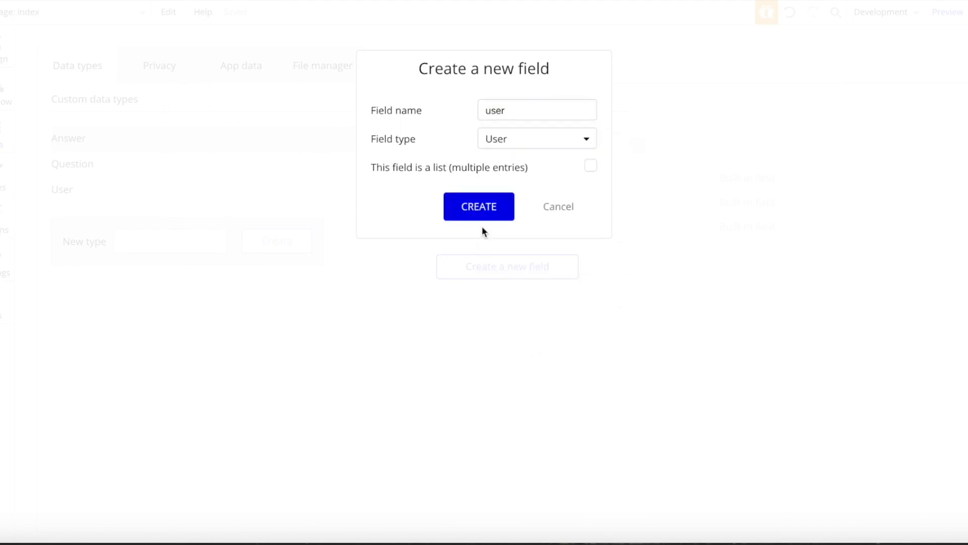
click(485, 218)
- Add a 'content' text field to the Answer type
click(535, 295)
text(ti)
key(BackSpace)
key(BackSpace)
text(co)
key(BackSpace)
text(ontnet)
key(BackSpace)
key(BackSpace)
key(BackSpace)
text(ent)
click(519, 143)
click(499, 160)
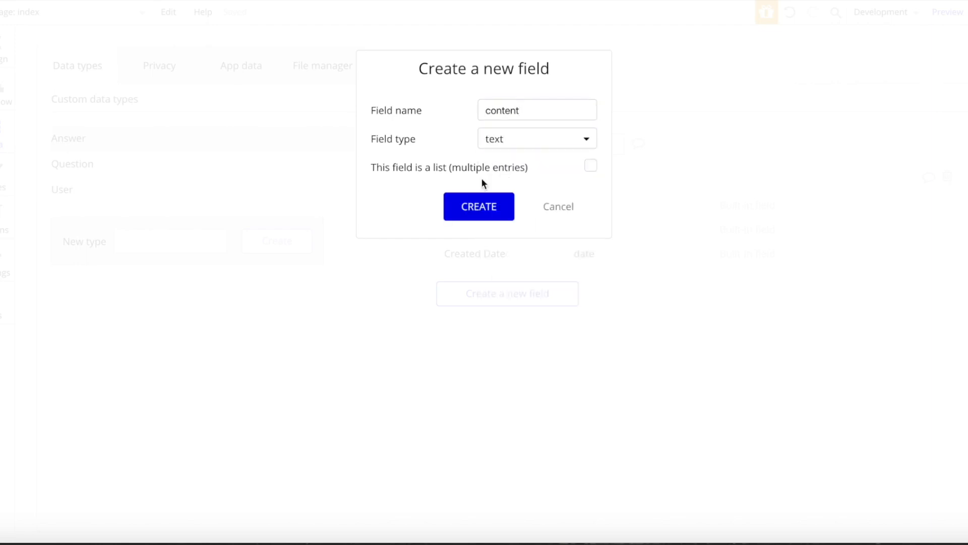
click(474, 209)
- Add a 'question' field of type Question to Answer, then view the Question type's fields
click(502, 314)
text(q)
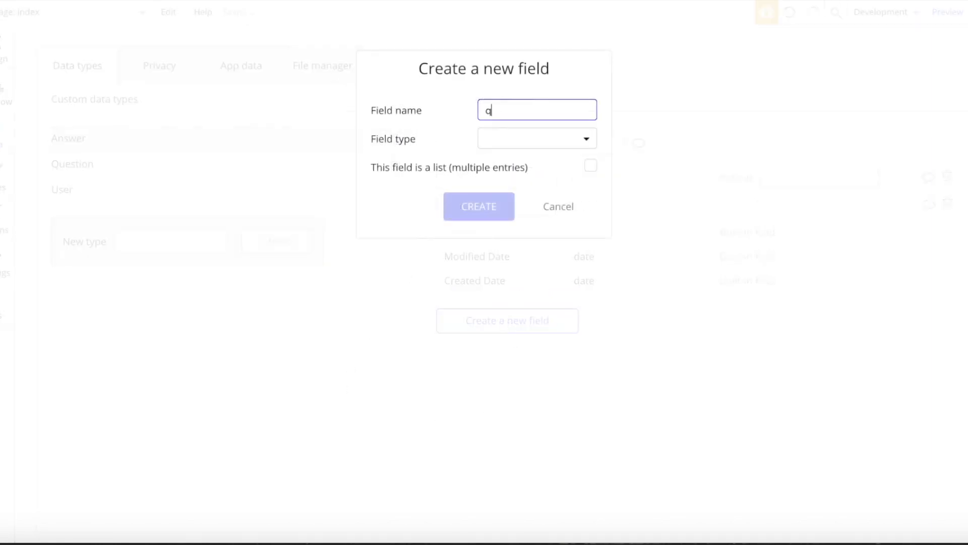
text(uestion)
click(517, 146)
click(518, 392)
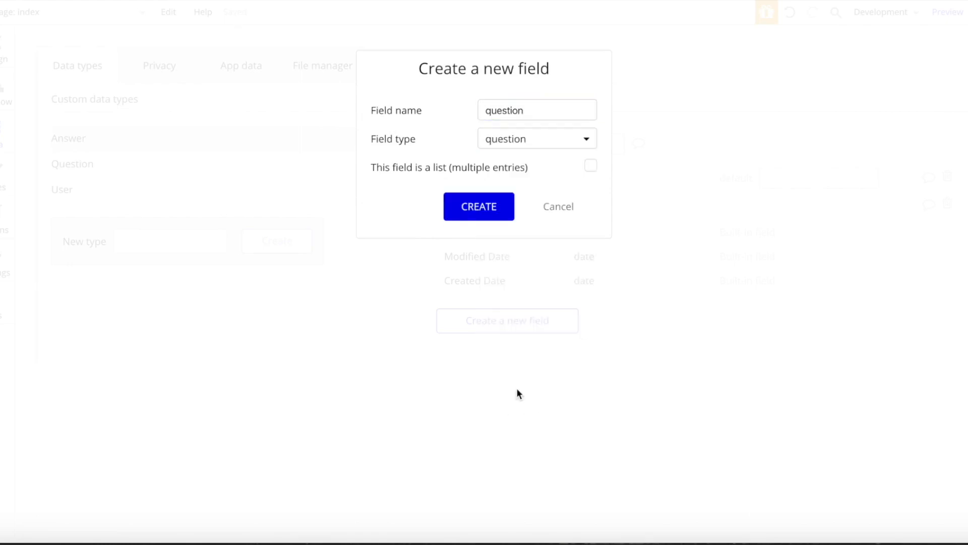
click(475, 209)
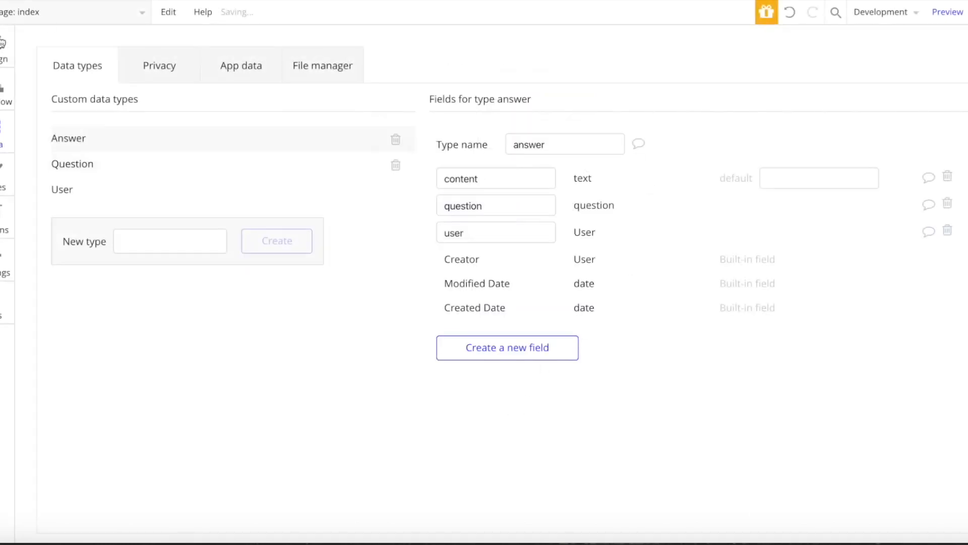
click(129, 158)
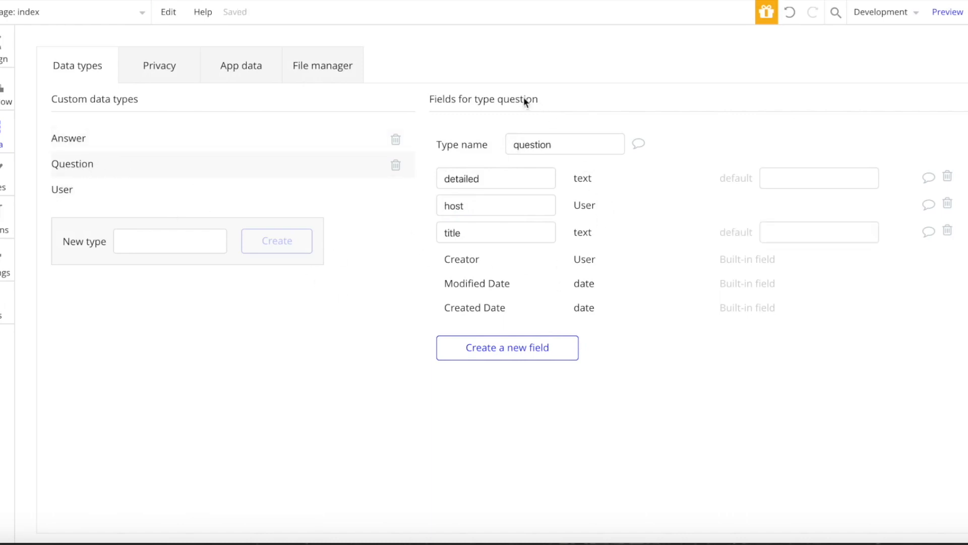
- Add an 'answers' field holding a list of Answers to the Question type
click(479, 342)
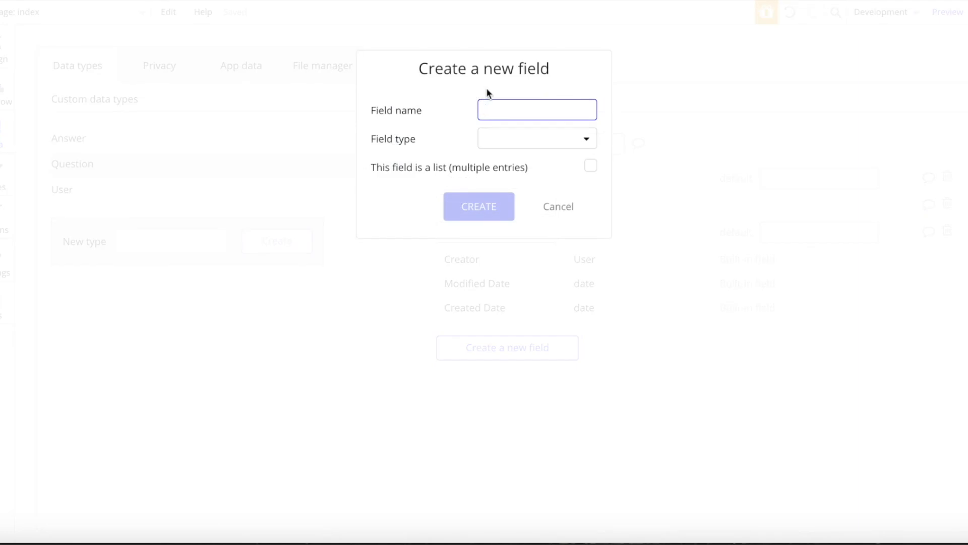
text(answers)
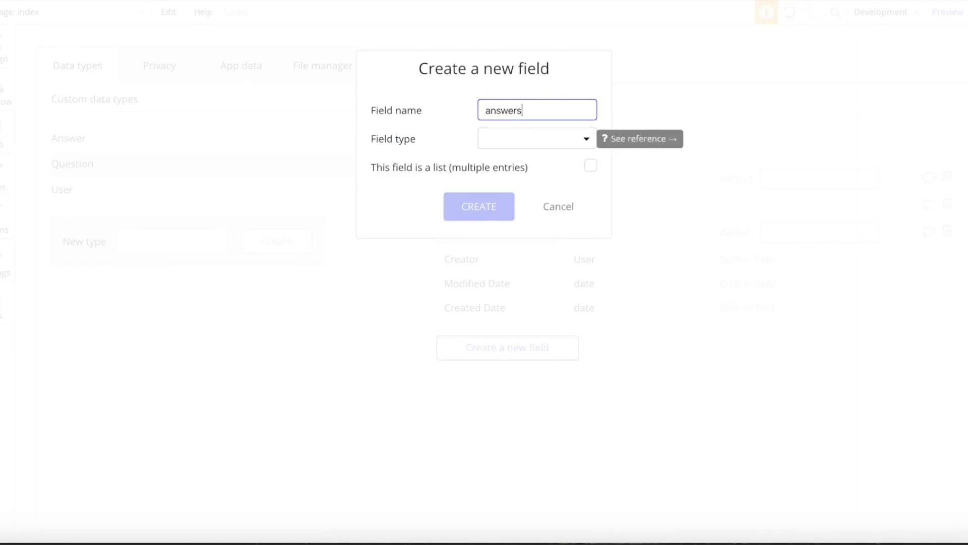
click(493, 143)
scroll(488, 268, down, 1)
click(529, 368)
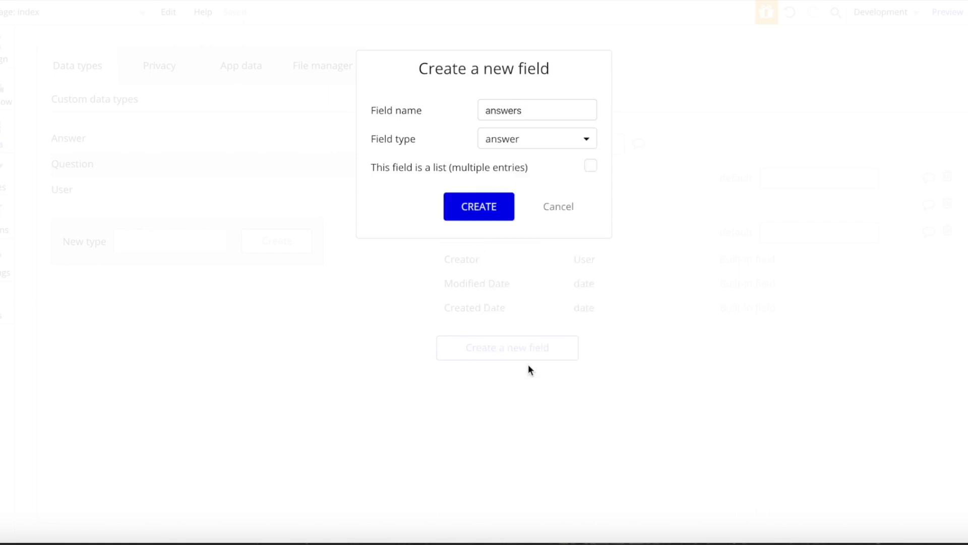
click(591, 165)
click(463, 205)
- Add a 'questions' field holding a list of Questions to the User type
click(170, 190)
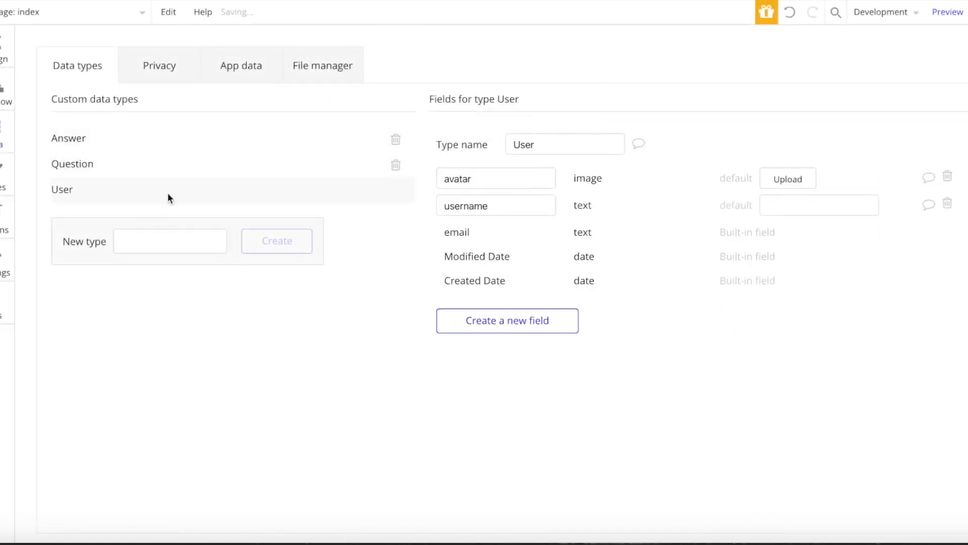
click(476, 327)
text(questions)
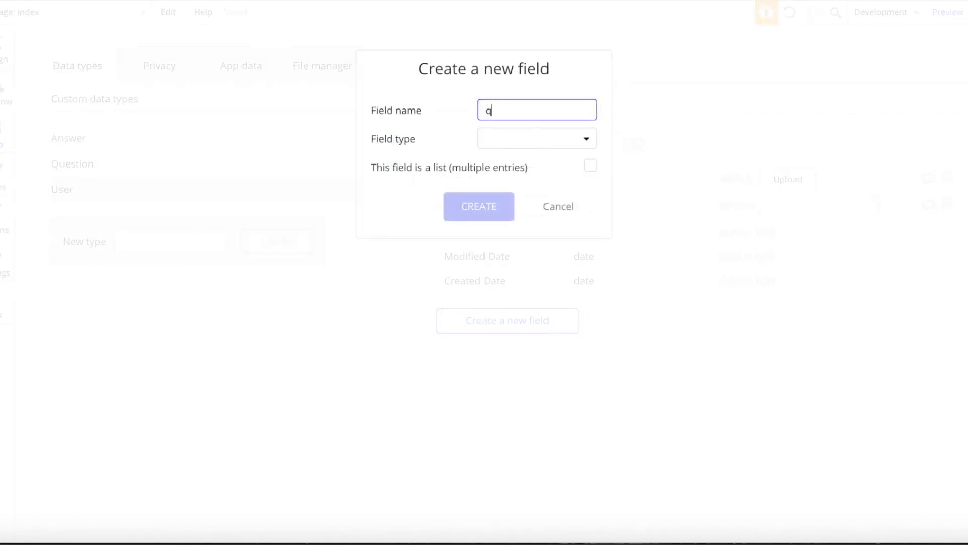
click(558, 141)
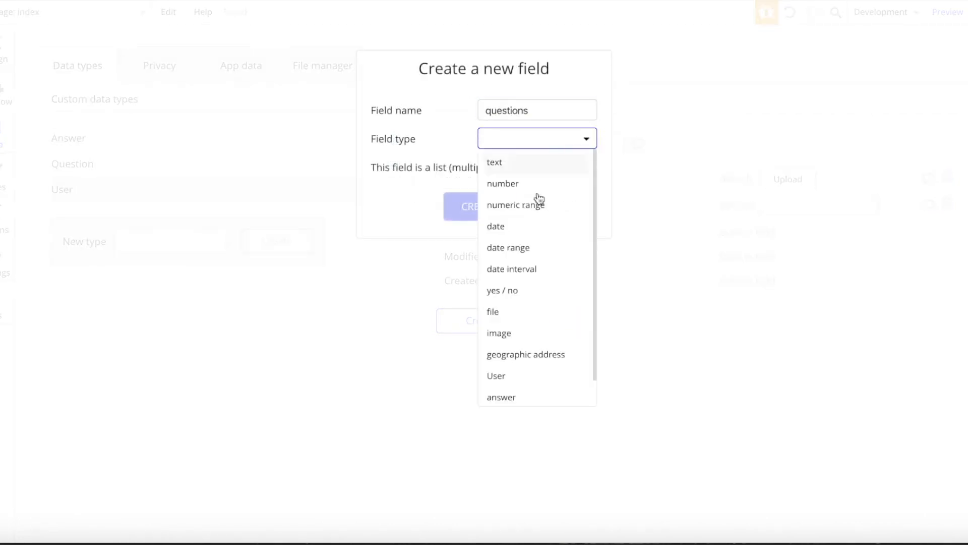
scroll(509, 272, down, 1)
click(513, 391)
click(591, 168)
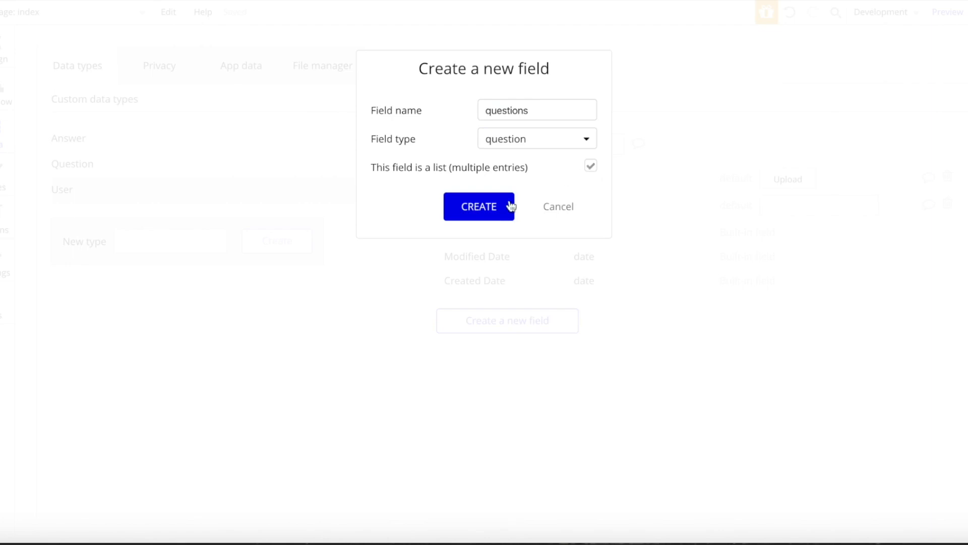
click(507, 205)
- Add an 'answers' list-of-Answers field to User and return to the Design tab
text(answers)
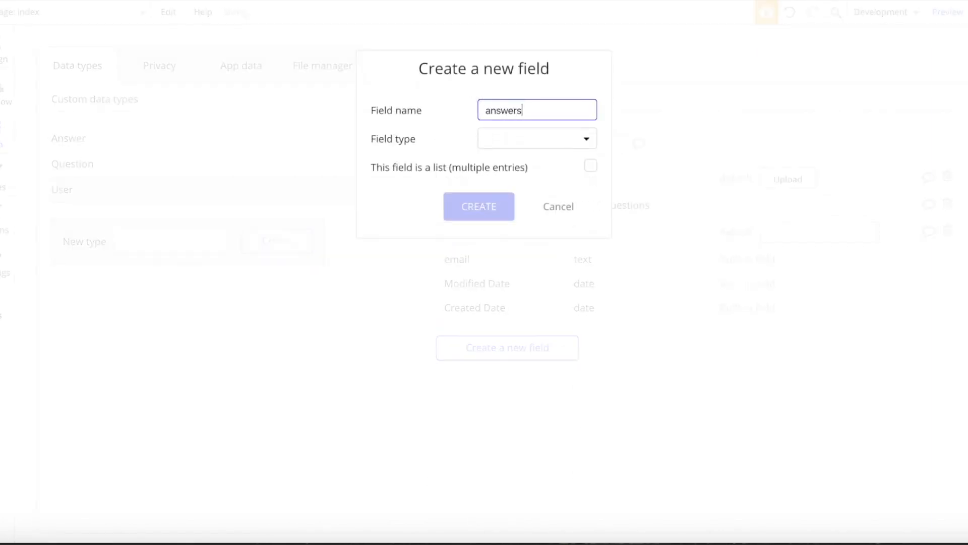
click(514, 143)
scroll(506, 272, down, 1)
click(519, 383)
click(591, 167)
click(478, 207)
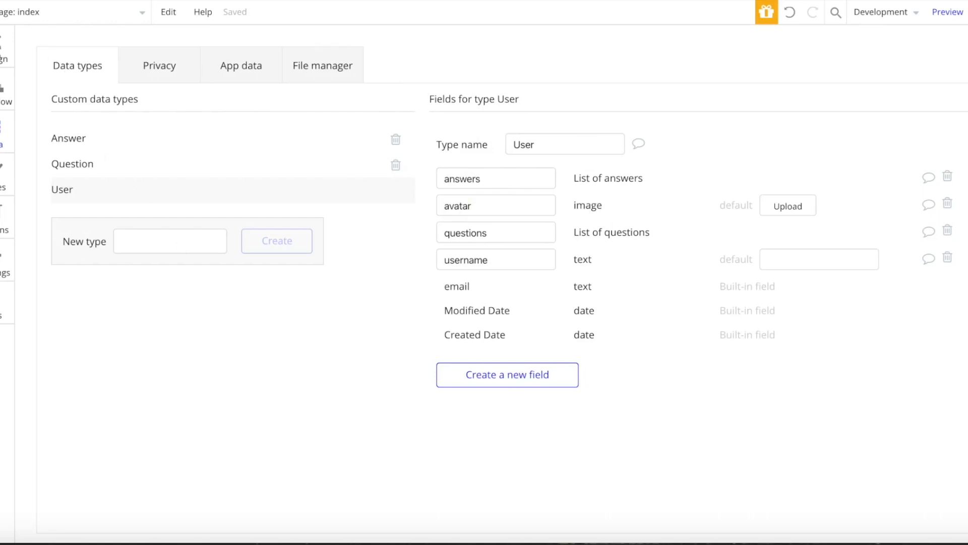
click(2, 47)
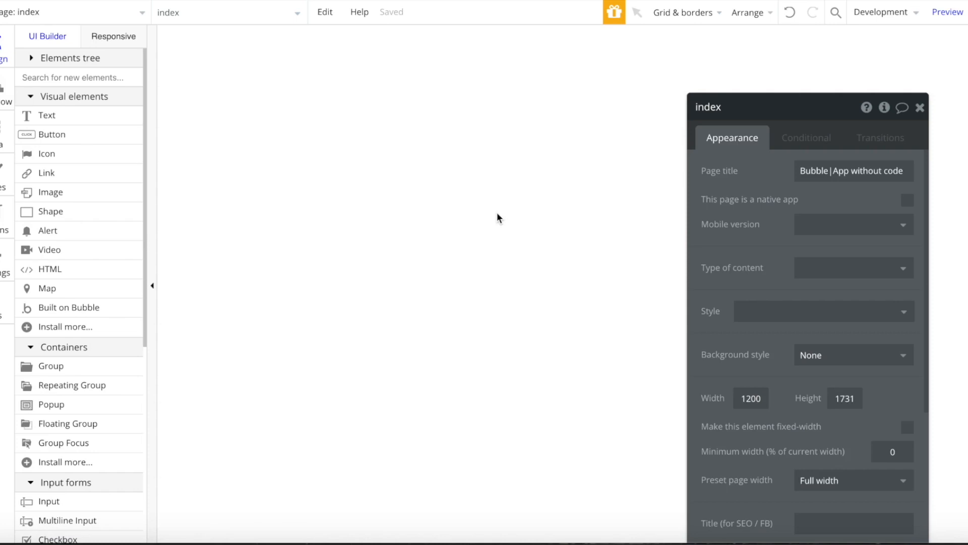
- Set the index page width to 1000 and close the page property editor
double_click(750, 398)
text(1100)
key(BackSpace)
key(BackSpace)
key(BackSpace)
text(00)
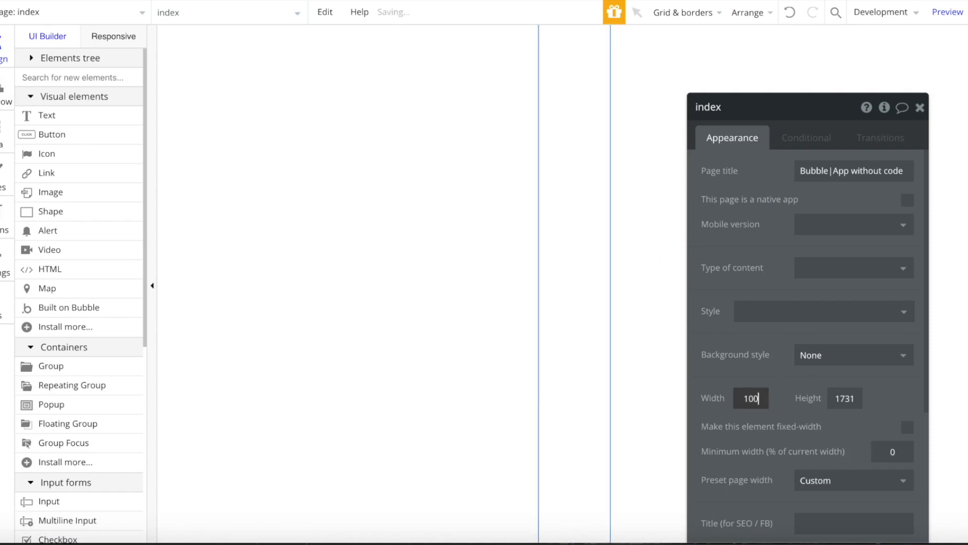
text(0)
click(920, 108)
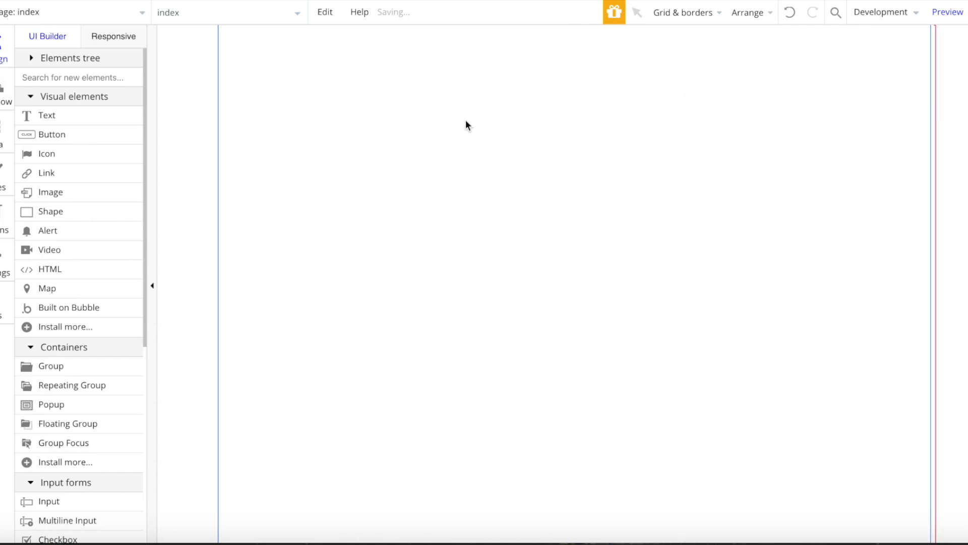
double_click(466, 125)
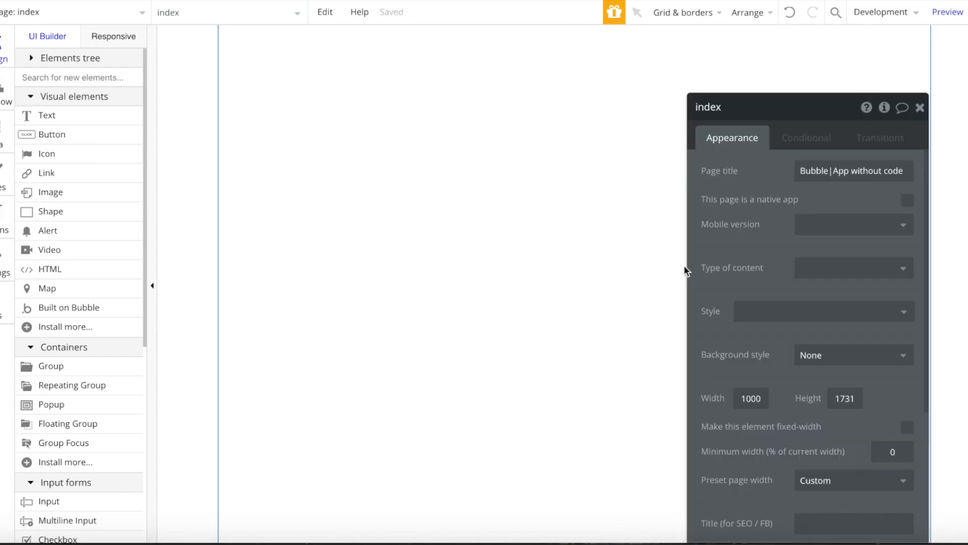
click(920, 107)
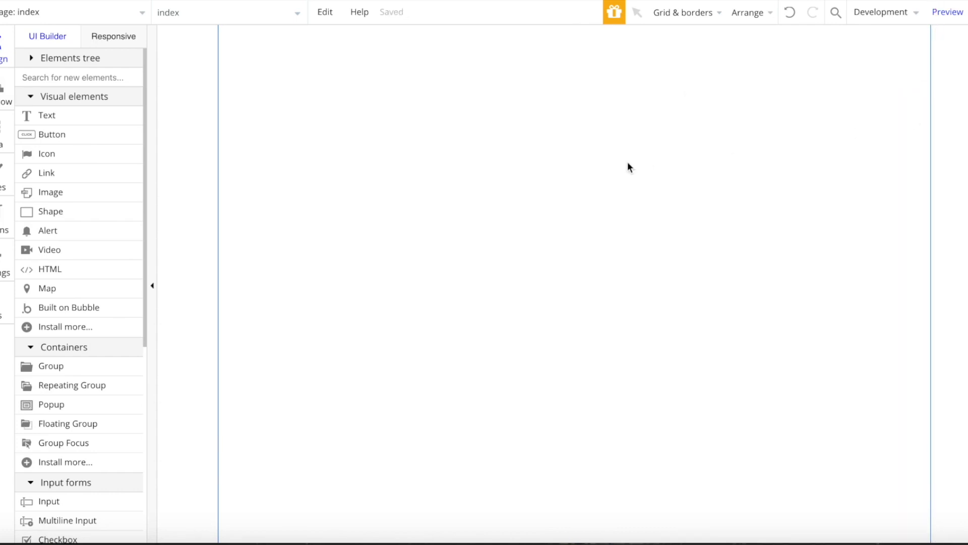
click(31, 12)
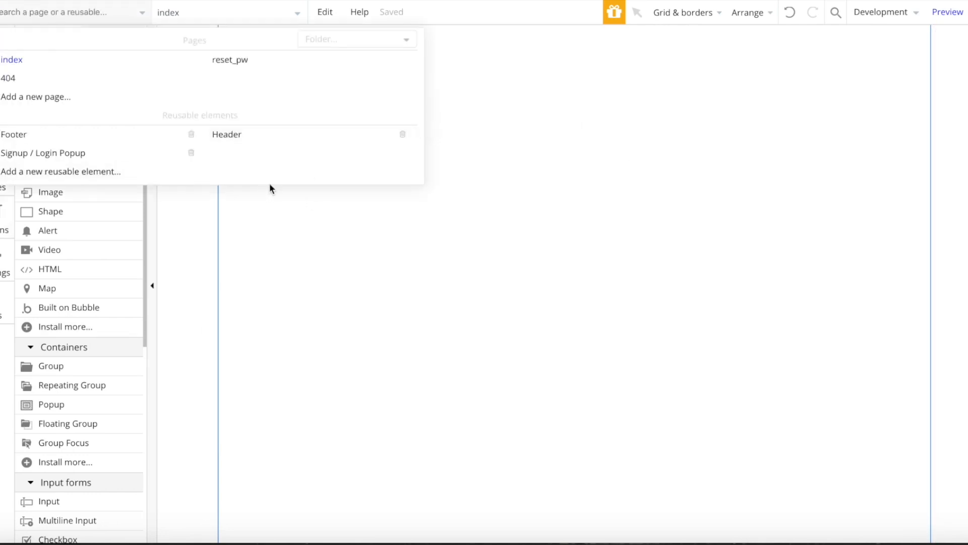
- In the Header reusable element, delete the bubble logo
click(249, 135)
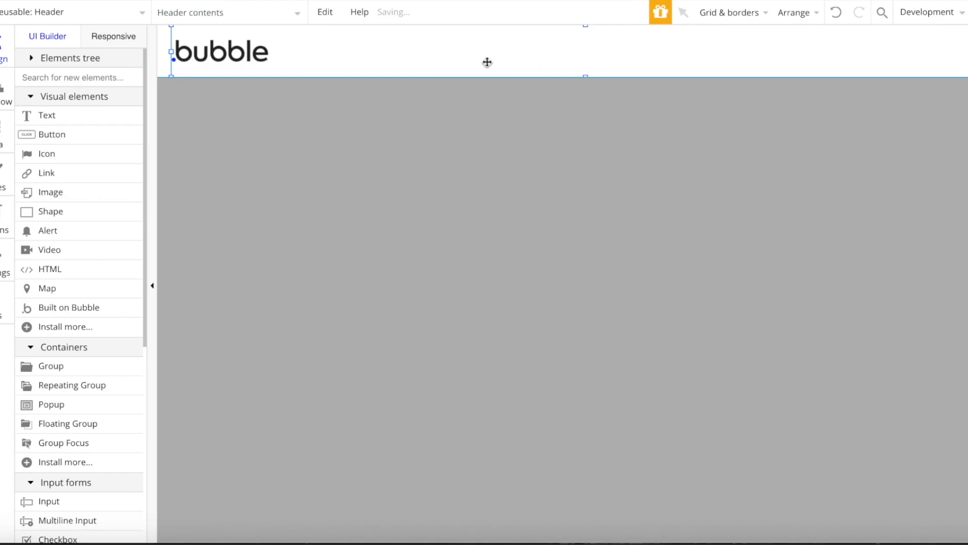
click(235, 66)
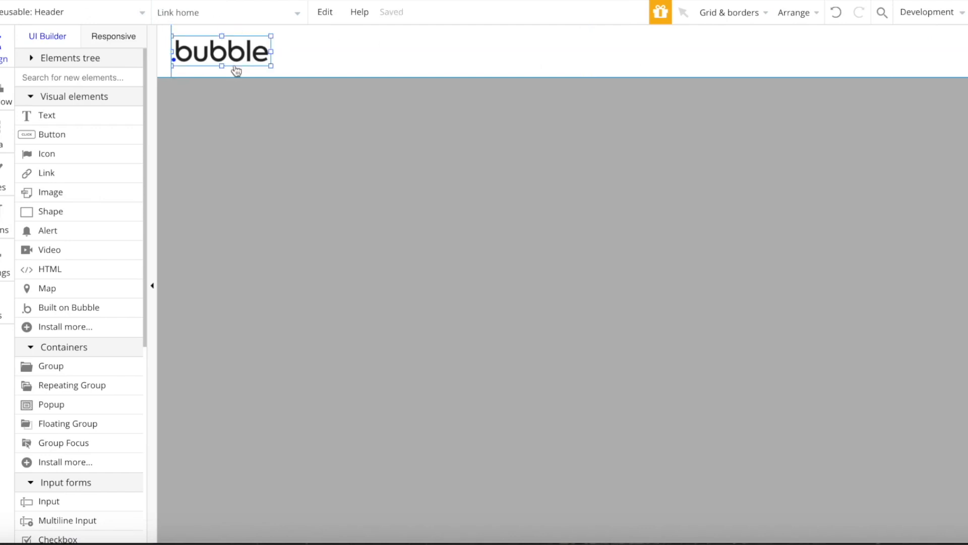
key(Delete)
- Reveal Group Logged In and delete the current user's email text
click(70, 58)
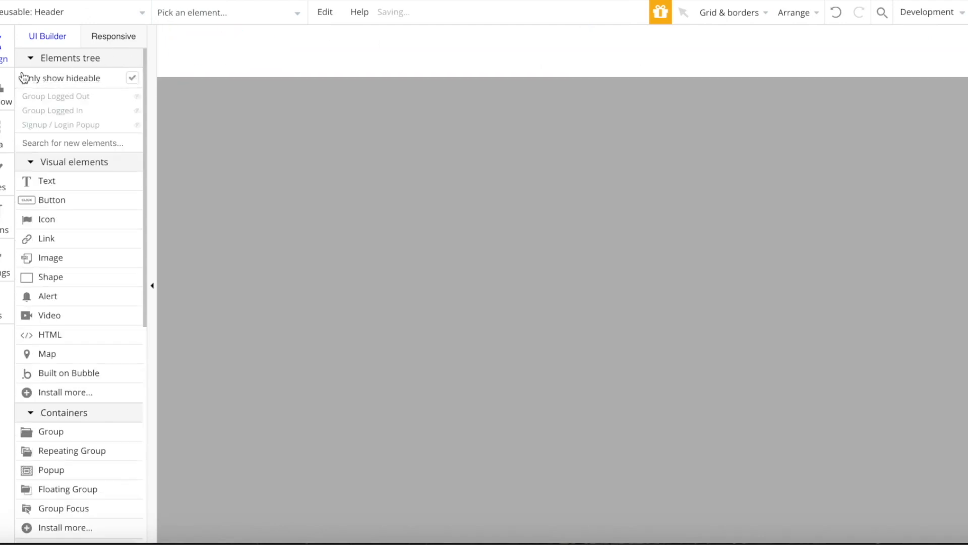
click(66, 99)
click(61, 113)
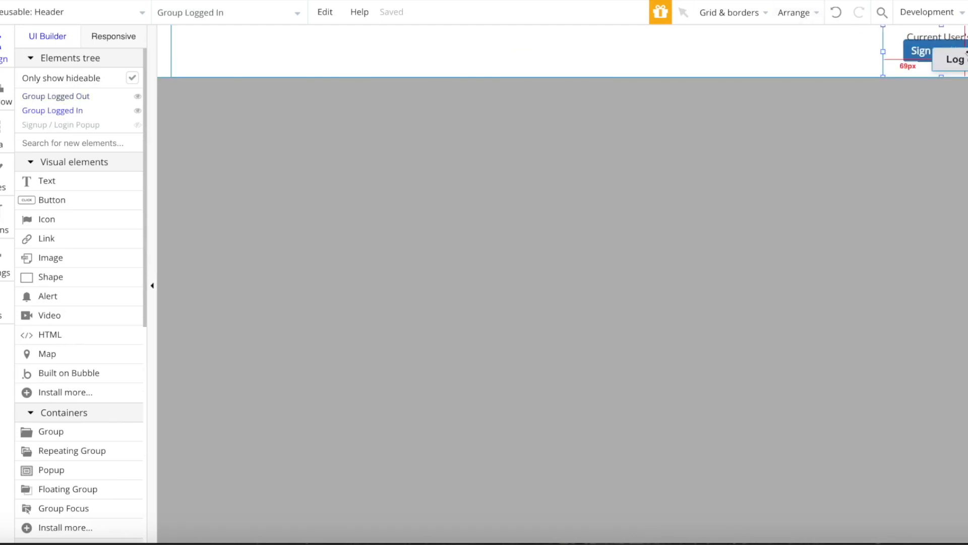
click(931, 39)
key(Delete)
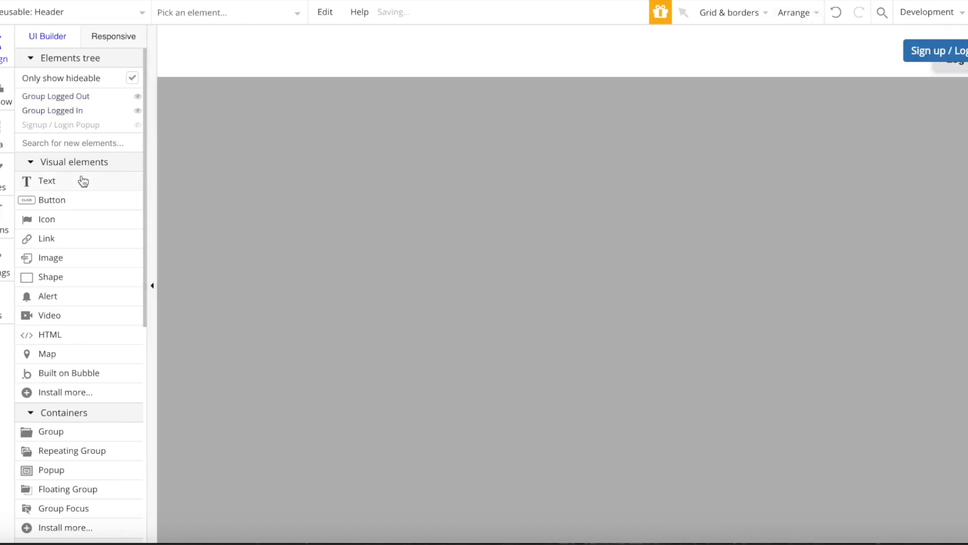
click(66, 112)
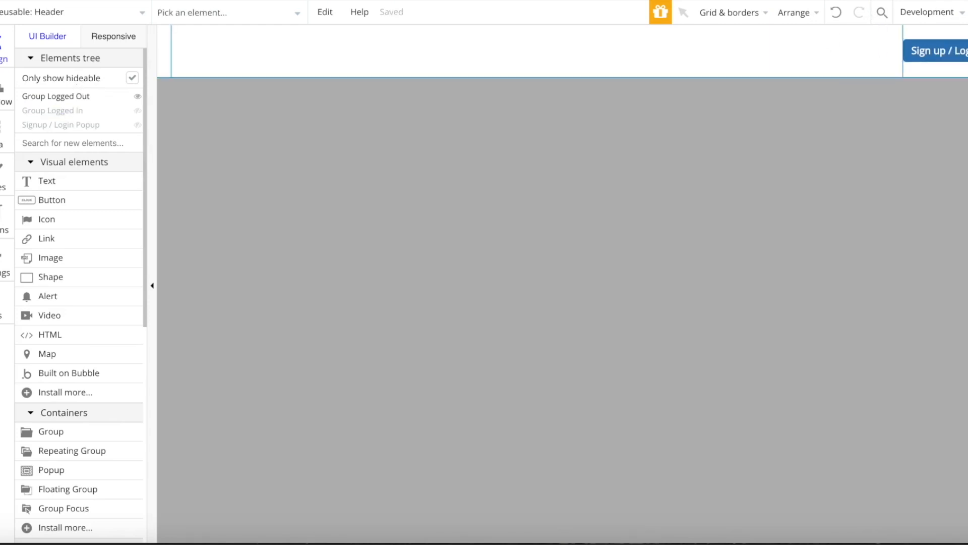
- Center the Log out button vertically, then hide Group Logged In again
click(939, 57)
click(85, 98)
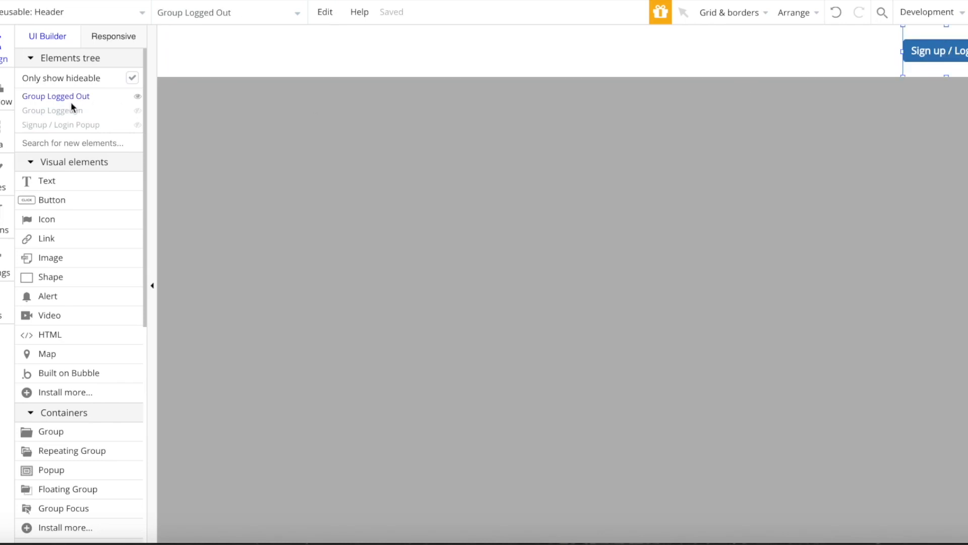
click(68, 111)
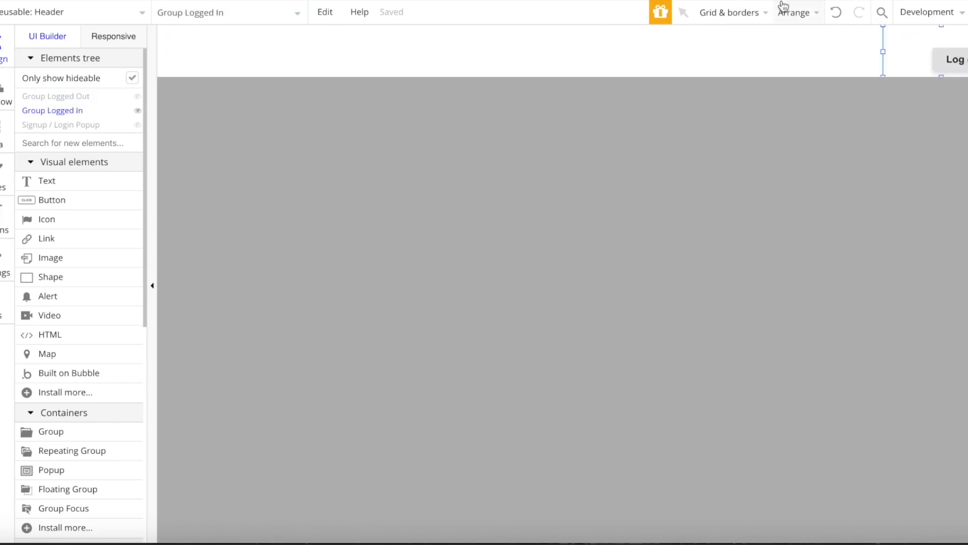
right_click(957, 59)
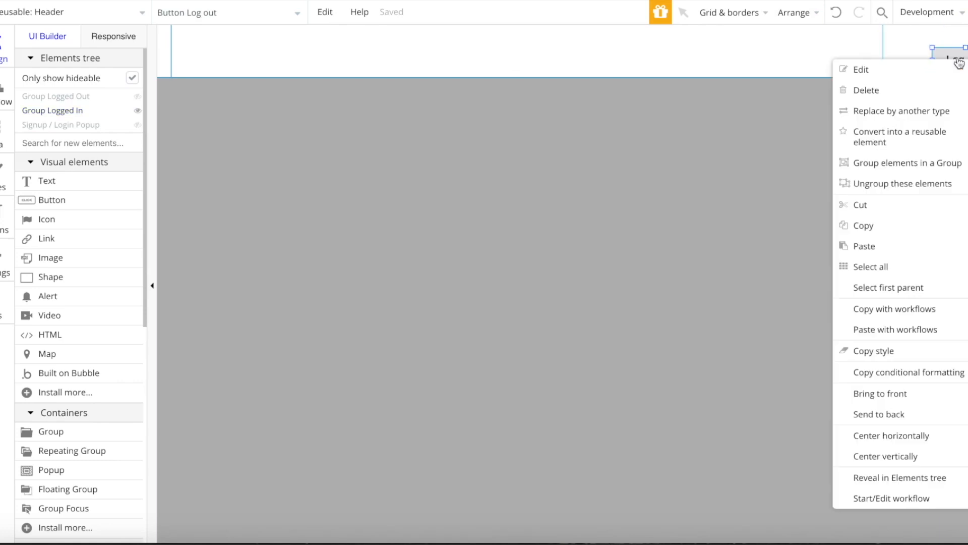
click(909, 459)
click(63, 114)
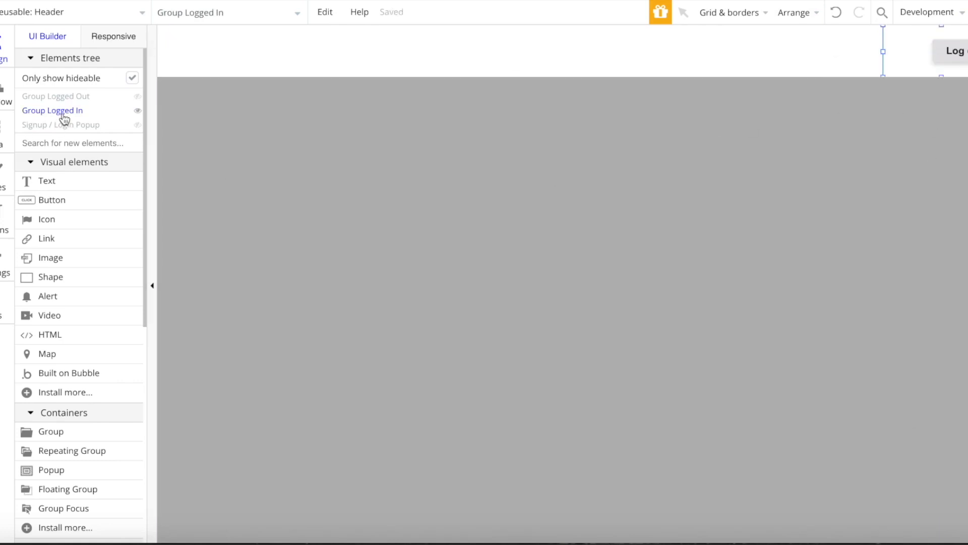
click(64, 114)
- Add a dark red 'Question and Answer' text box at the header's left, without preset style
drag(177, 36, 288, 67)
text(Qu)
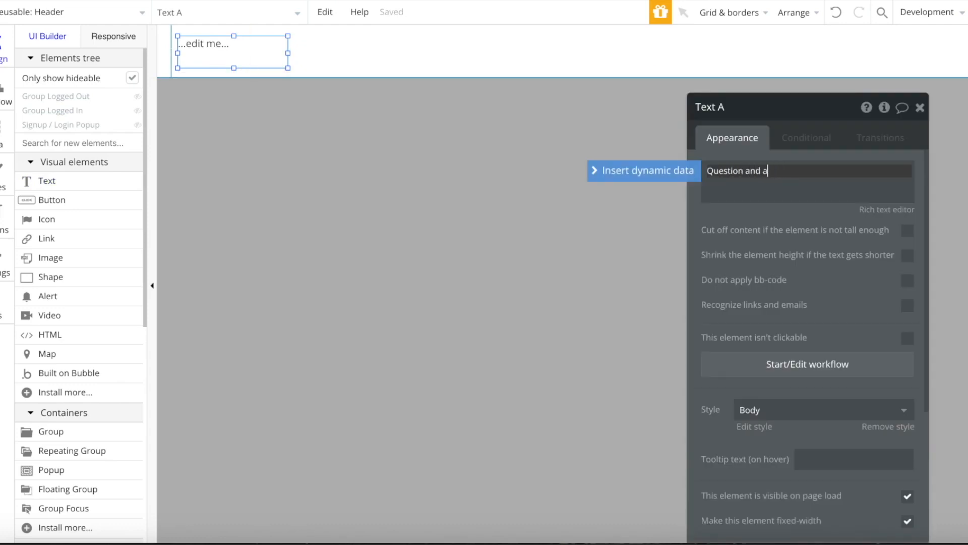
text(estion and Answer)
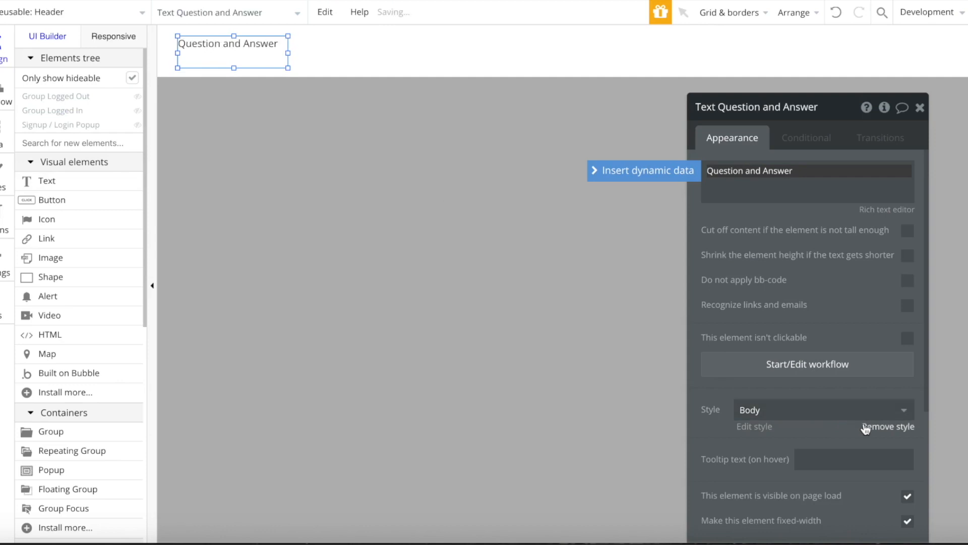
click(867, 426)
scroll(907, 309, down, 3)
click(907, 309)
mouse_move(940, 407)
mouse_down()
mouse_move(963, 339)
mouse_move(963, 348)
mouse_up()
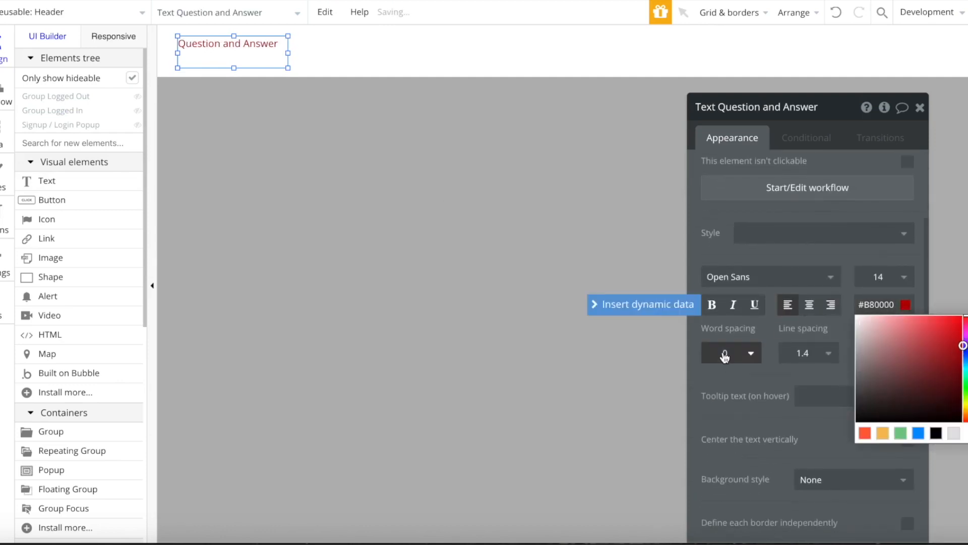
- Make the heading bold at size 26, widen its box and centre it vertically
click(712, 305)
text(2)
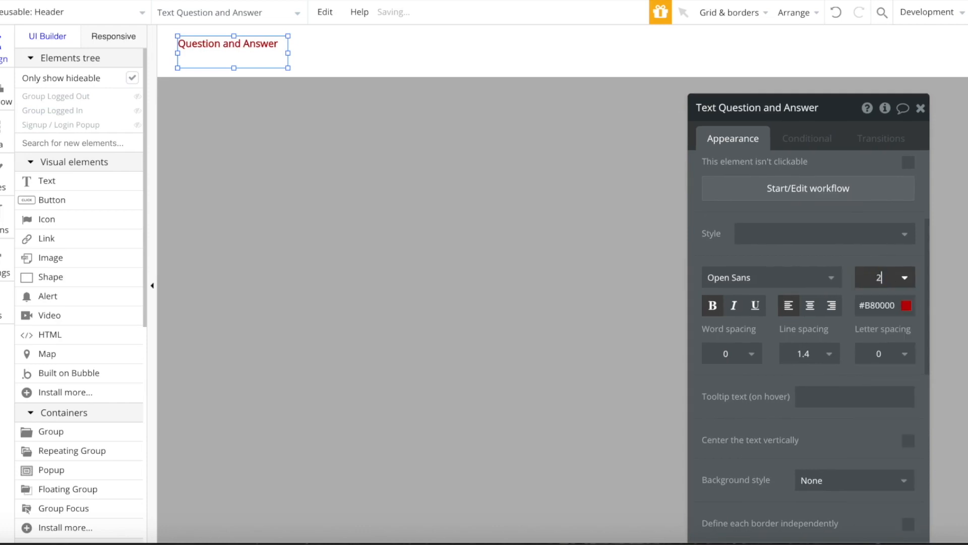
text(6)
click(710, 305)
drag(286, 53, 396, 49)
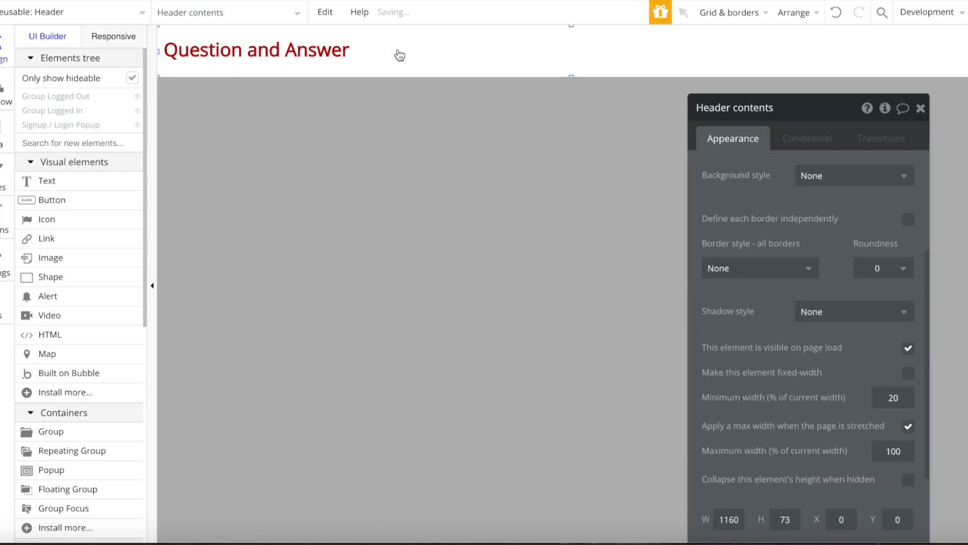
right_click(356, 55)
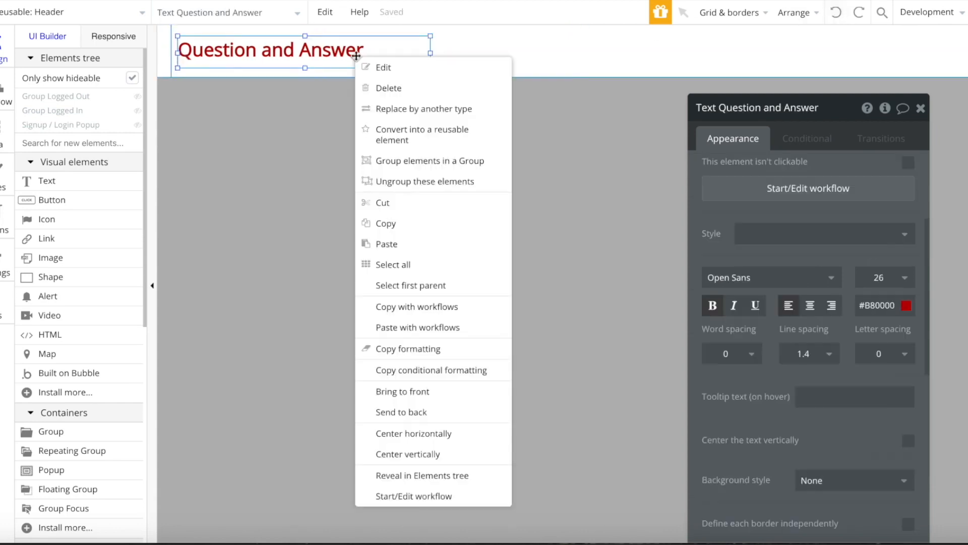
click(413, 455)
click(913, 440)
- Give the header an Outset shadow with a lightened shadow colour
click(380, 270)
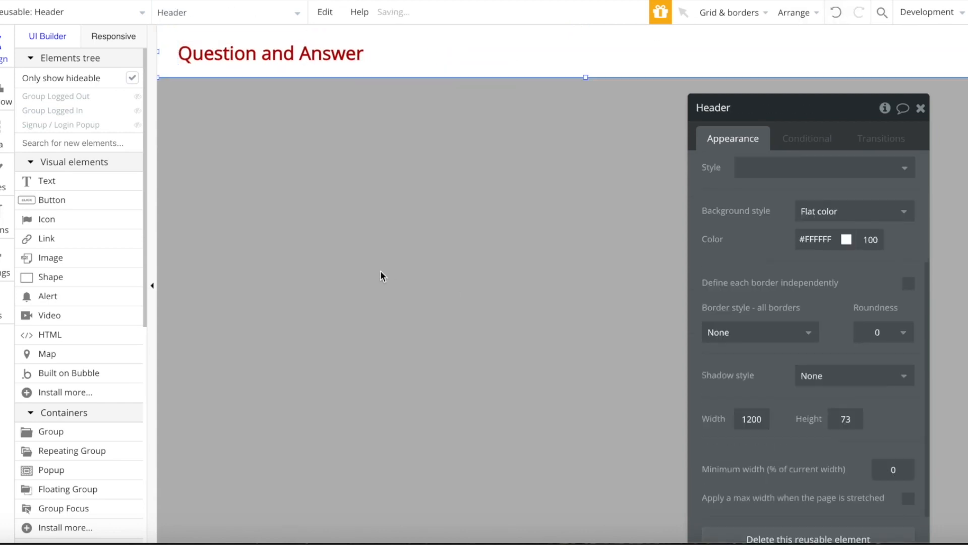
scroll(846, 270, down, 1)
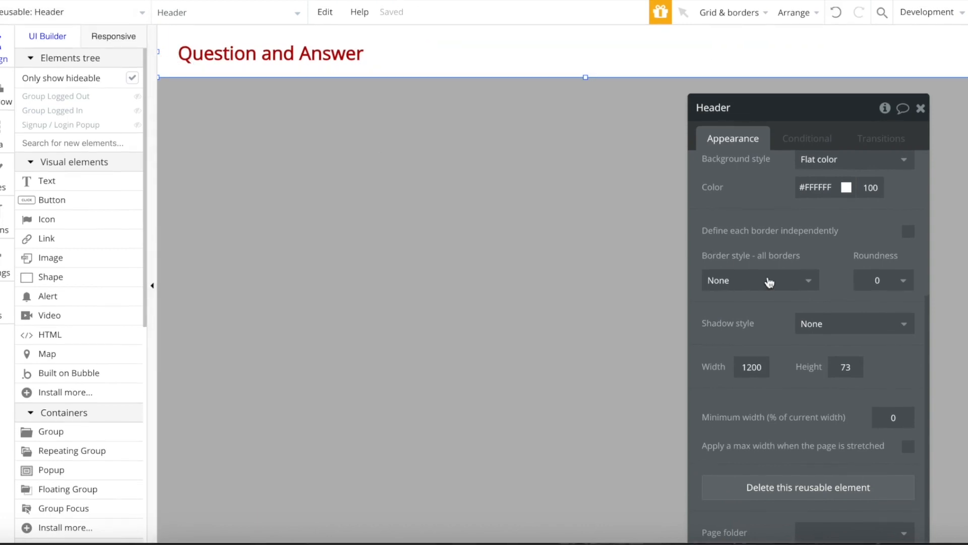
click(838, 324)
click(819, 366)
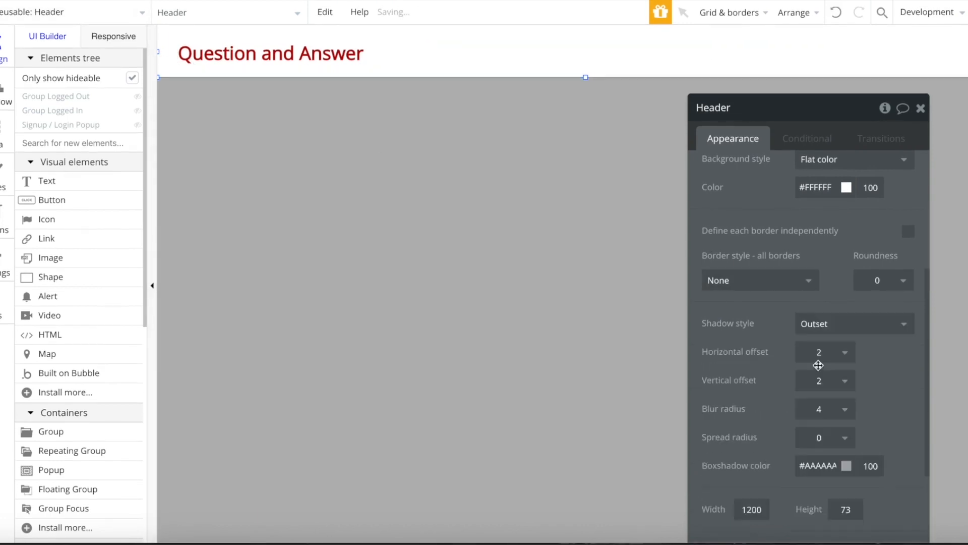
click(831, 469)
drag(798, 447, 796, 430)
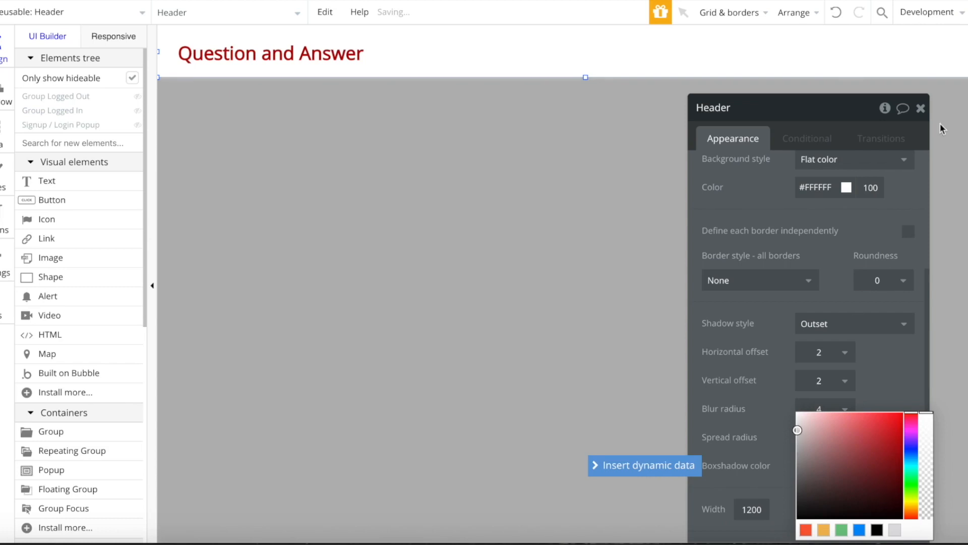
click(928, 114)
click(911, 119)
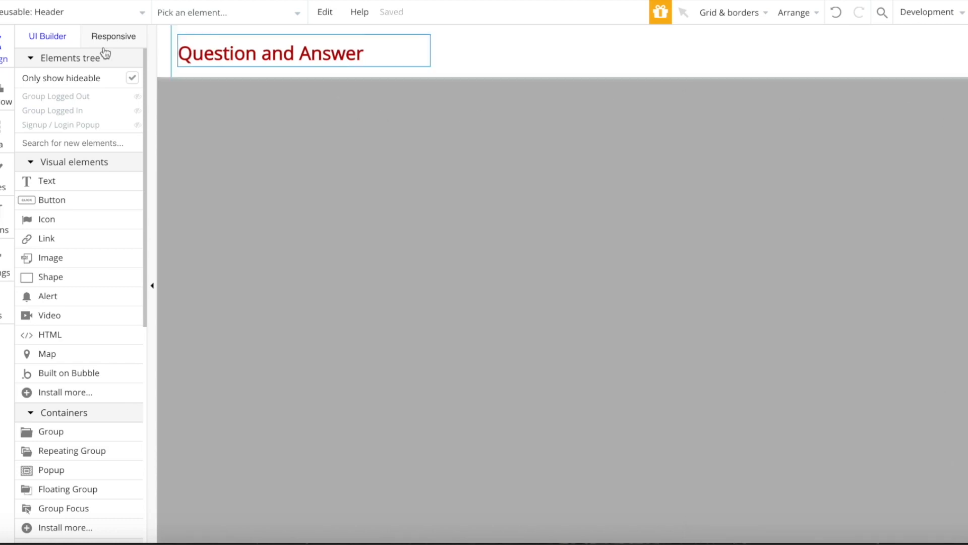
click(36, 15)
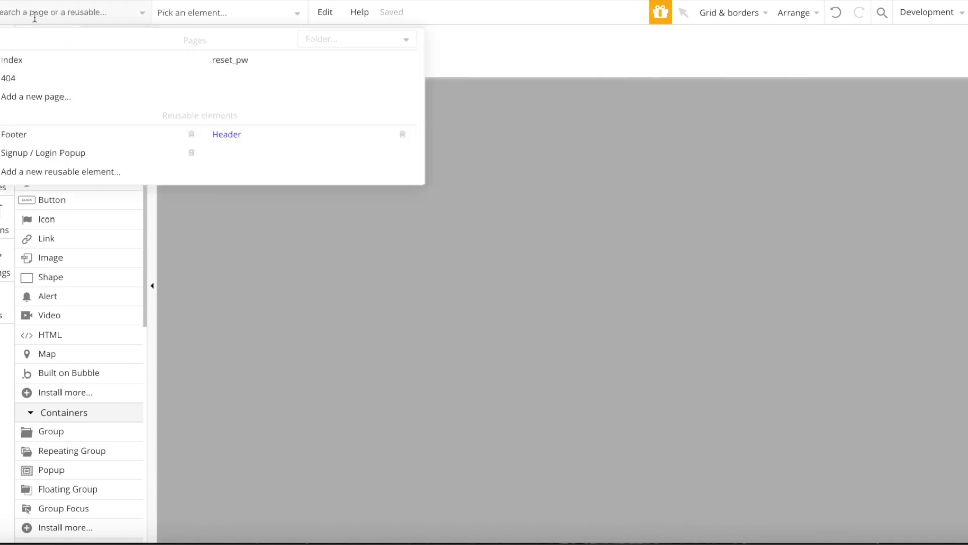
- Place the Header reusable on the index page and delete the older header copy
click(25, 57)
scroll(59, 480, down, 9)
click(35, 371)
click(470, 133)
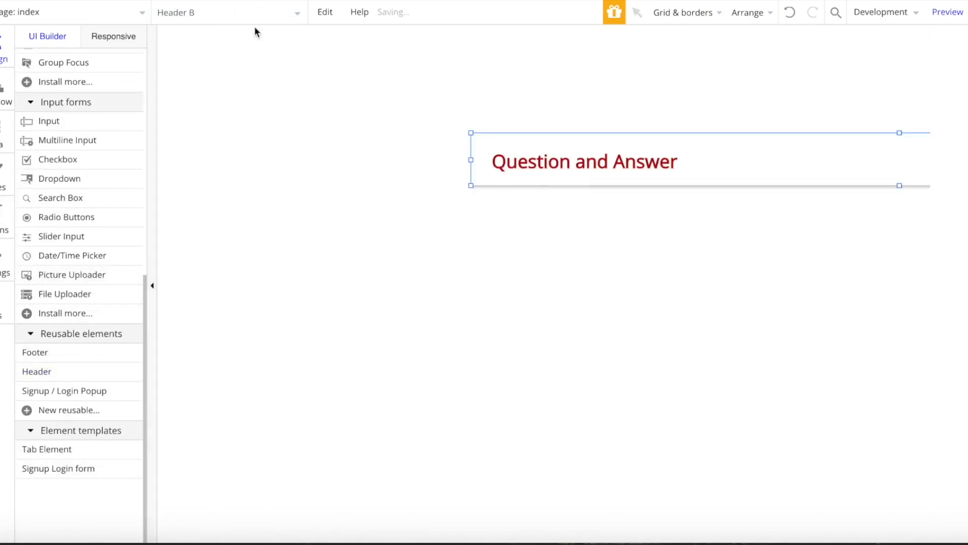
drag(625, 160, 420, 41)
click(573, 144)
key(Delete)
- Set Header B's width to 1000 and move it to X 0, Y 0
double_click(514, 50)
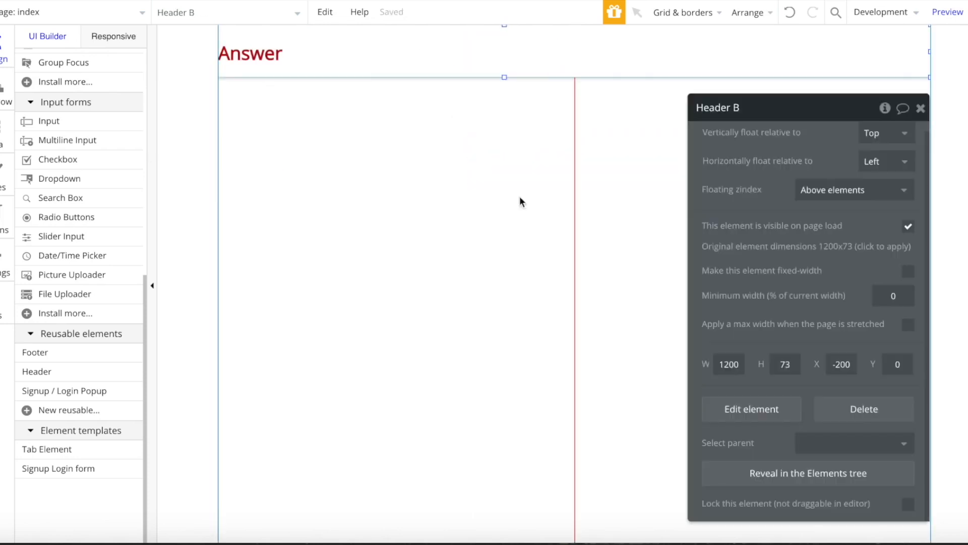
click(385, 169)
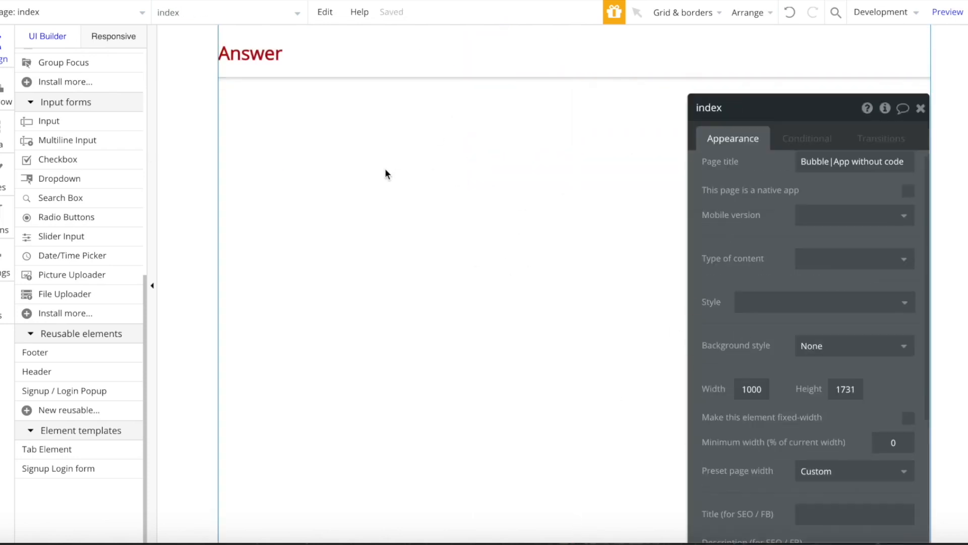
click(622, 63)
double_click(729, 364)
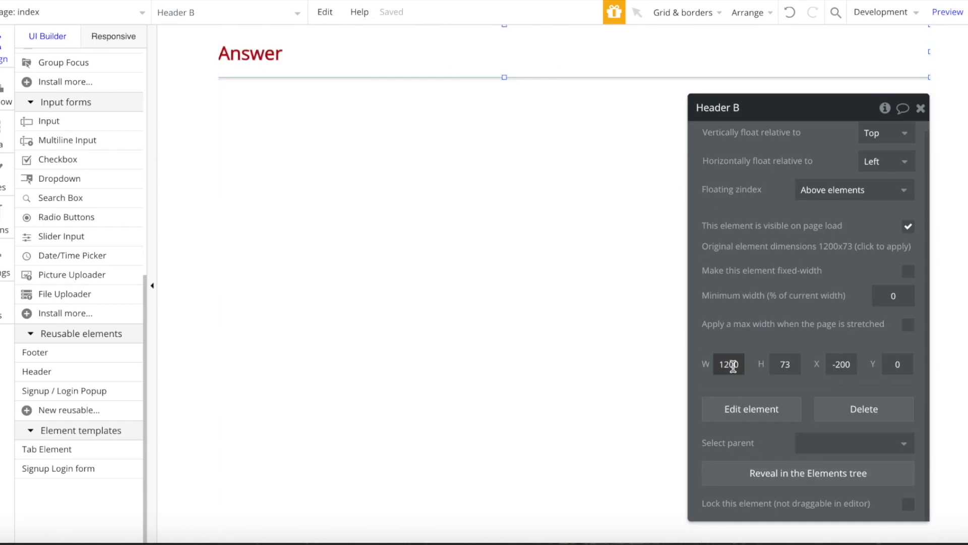
text(1000)
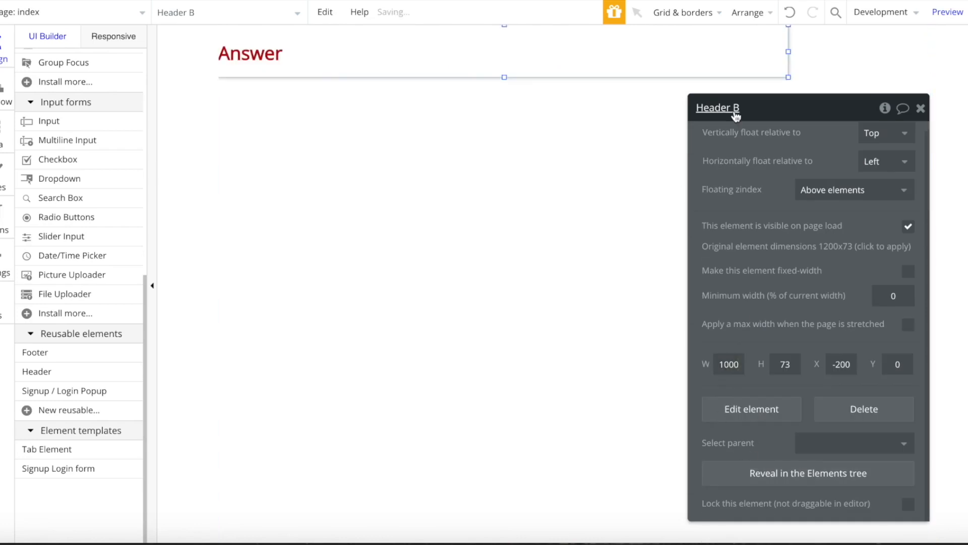
click(472, 197)
click(676, 68)
double_click(730, 364)
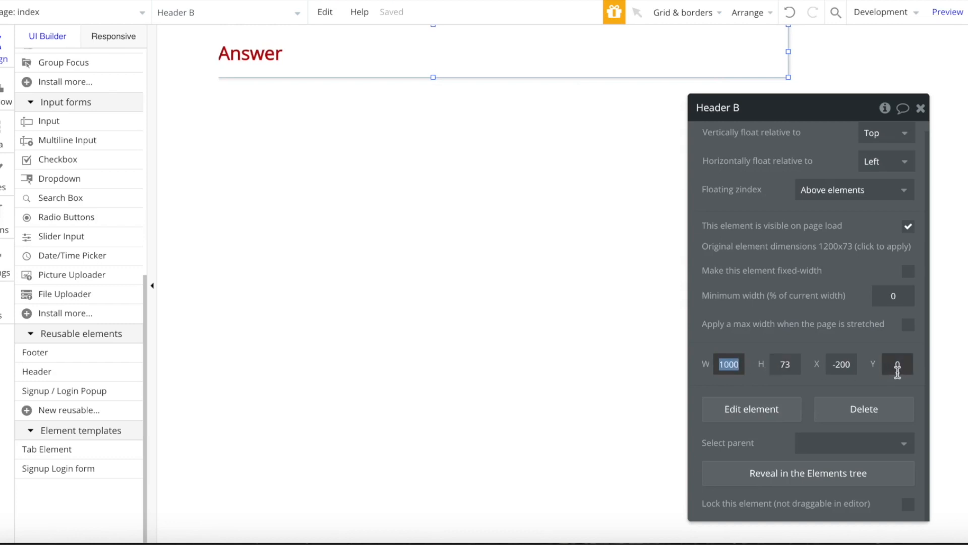
drag(678, 26, 820, 42)
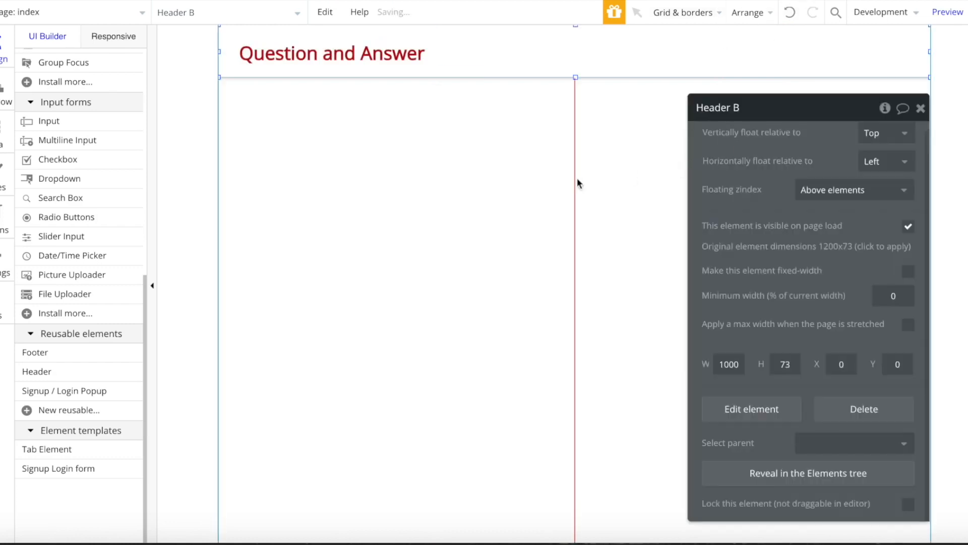
click(631, 172)
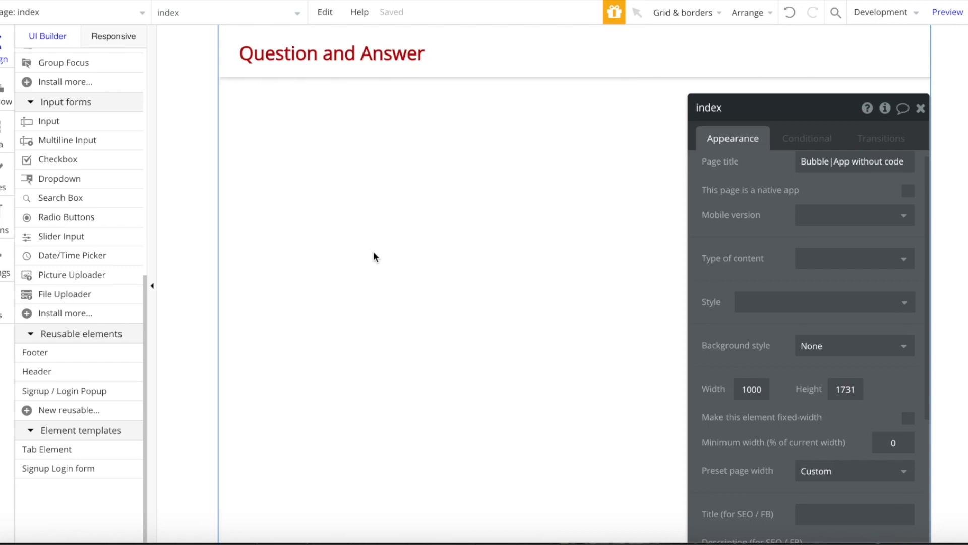
- In the Header reusable, inspect the Sign up / Login button's signup-popup workflow
click(84, 18)
click(270, 138)
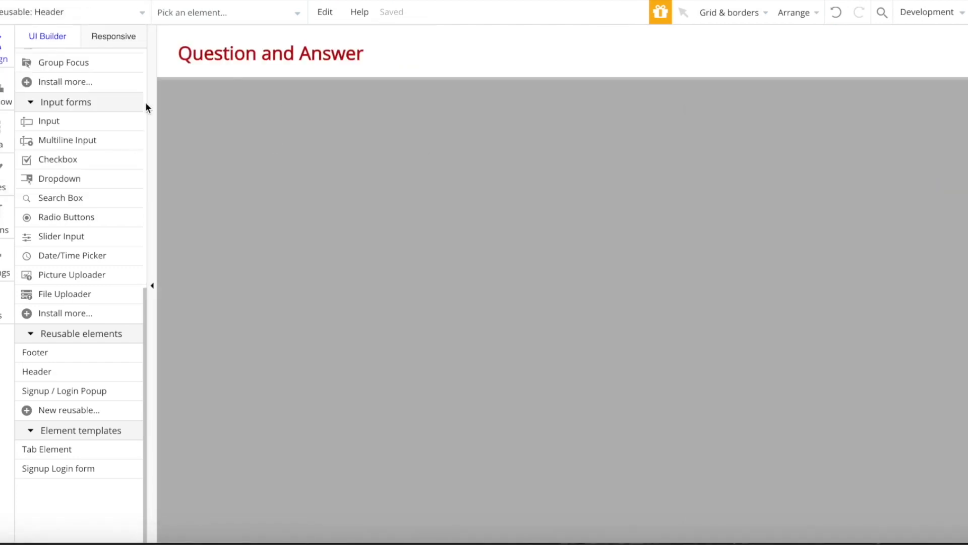
scroll(63, 173, up, 5)
scroll(62, 172, up, 4)
click(84, 97)
click(928, 58)
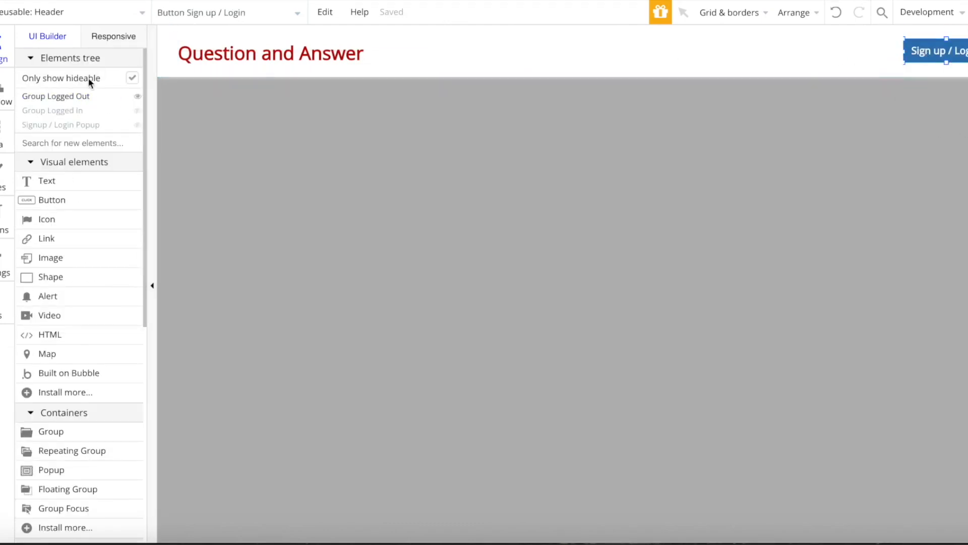
double_click(934, 58)
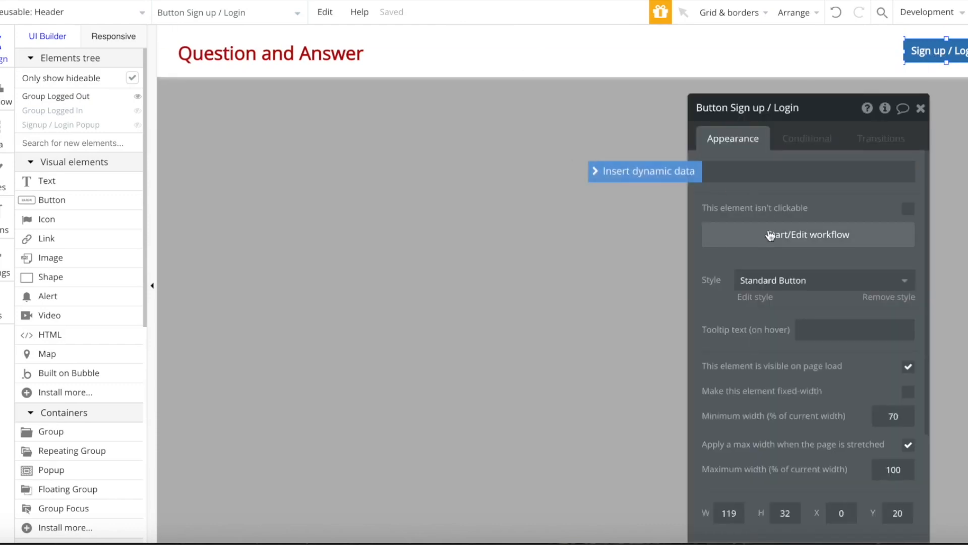
click(770, 236)
click(327, 203)
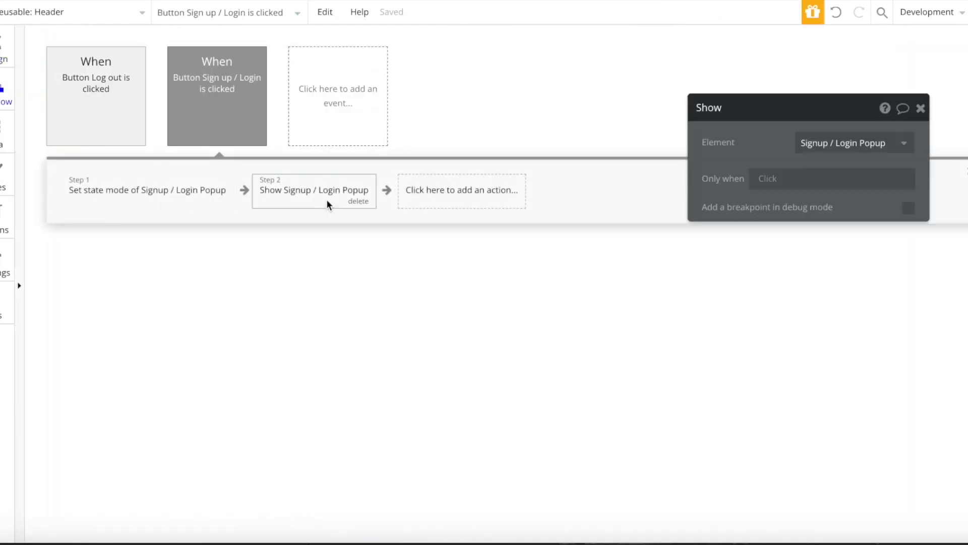
click(2, 53)
- Hide the Signup / Login Popup and Group Logged Out in the editor
click(239, 26)
click(242, 21)
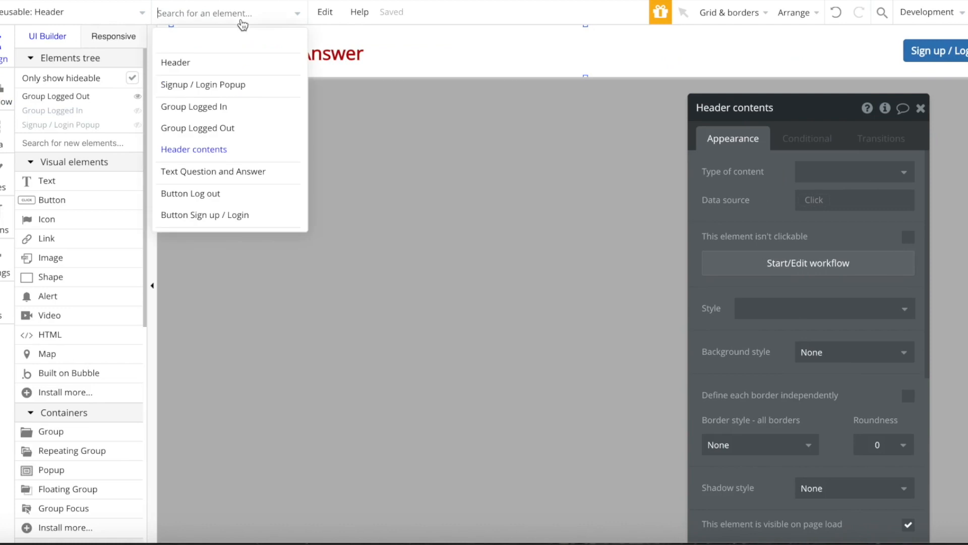
click(237, 84)
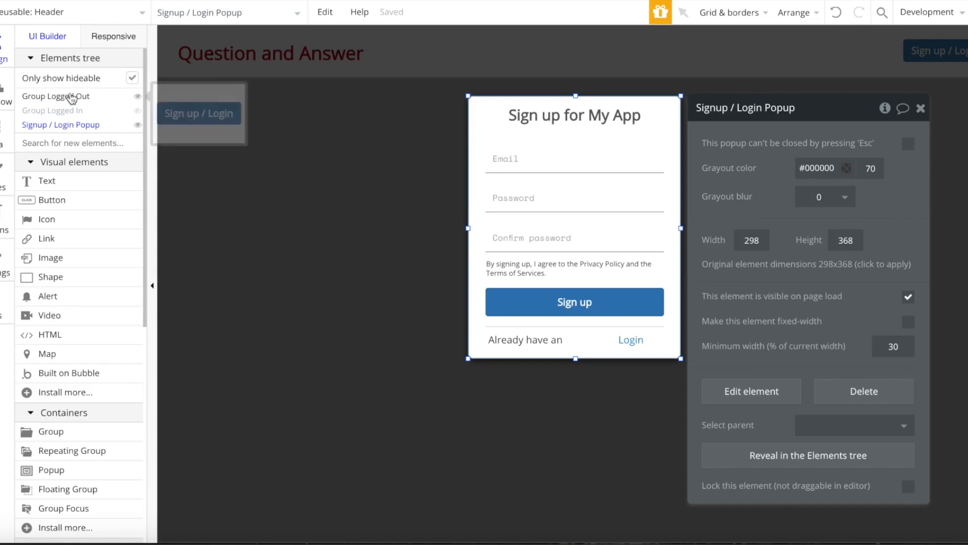
click(67, 126)
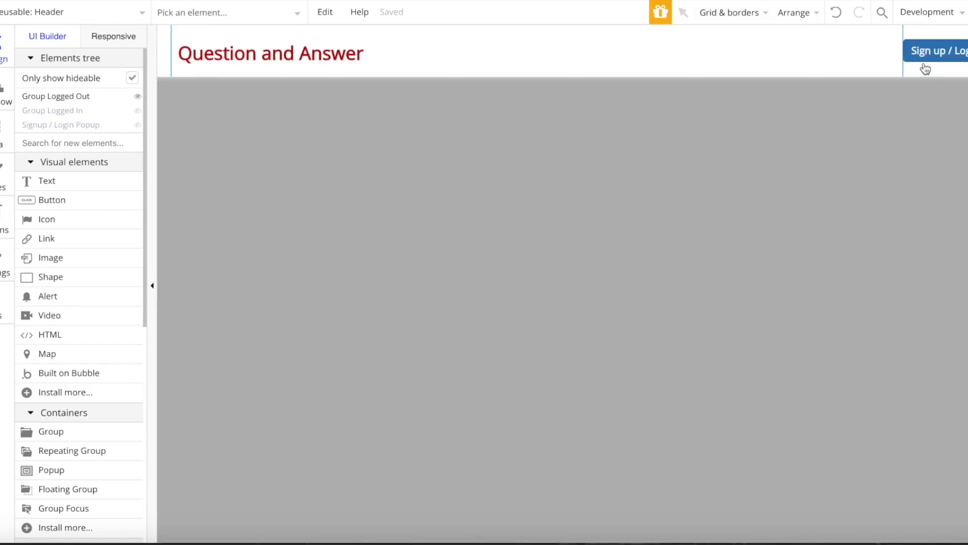
click(65, 100)
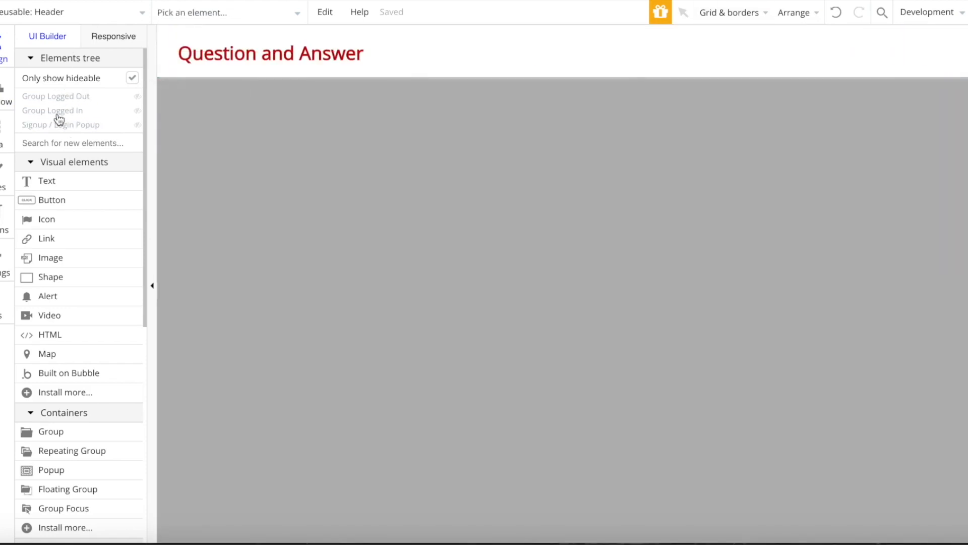
- Show the Group Logged In and widen it to the left
click(56, 113)
click(955, 56)
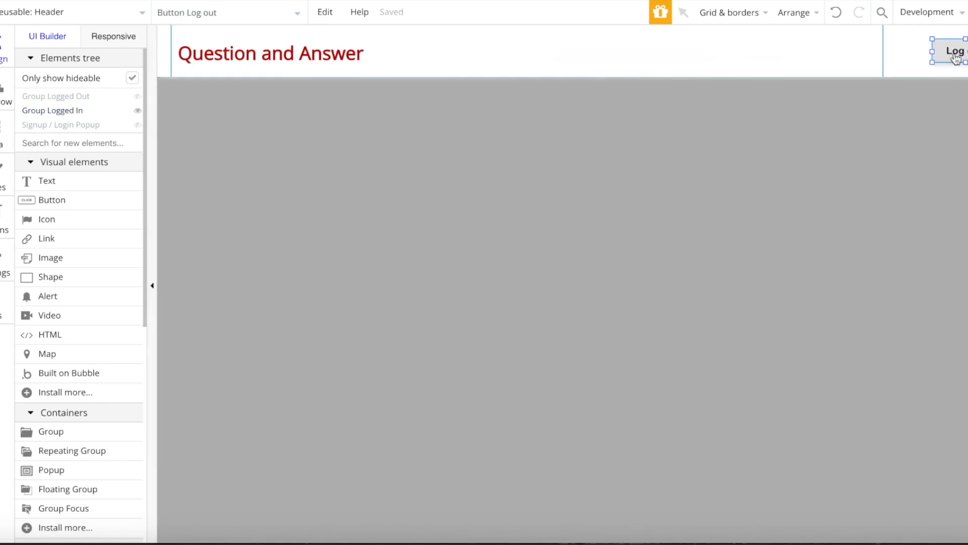
click(903, 61)
mouse_move(883, 52)
mouse_down()
mouse_move(832, 52)
mouse_move(926, 65)
mouse_up()
- Add an 'Add Question' button in the header's right side with a red background
click(139, 195)
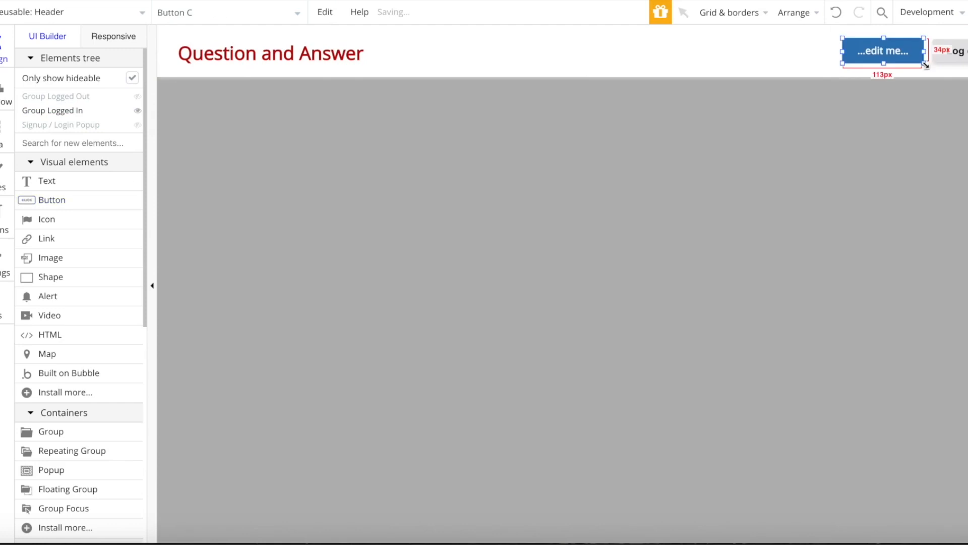
text(Add Questin)
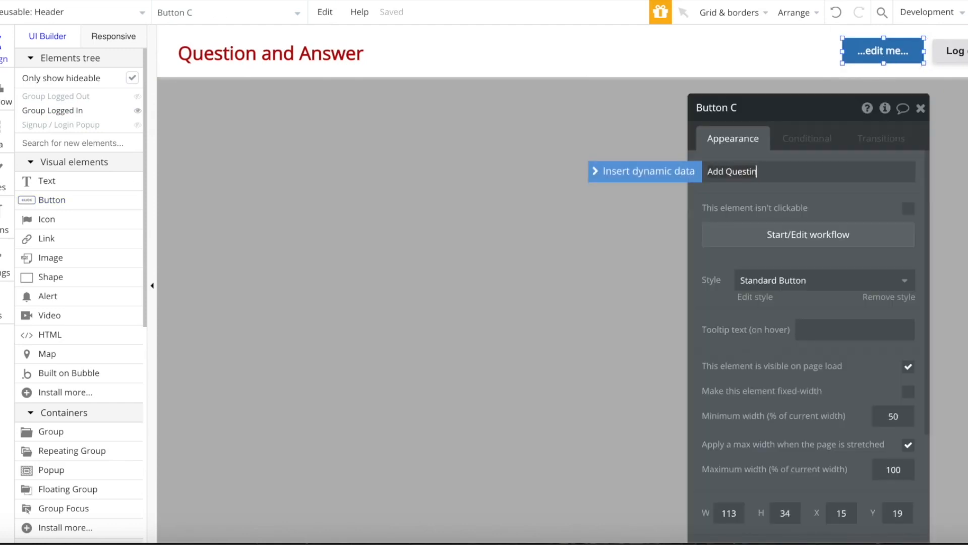
click(870, 298)
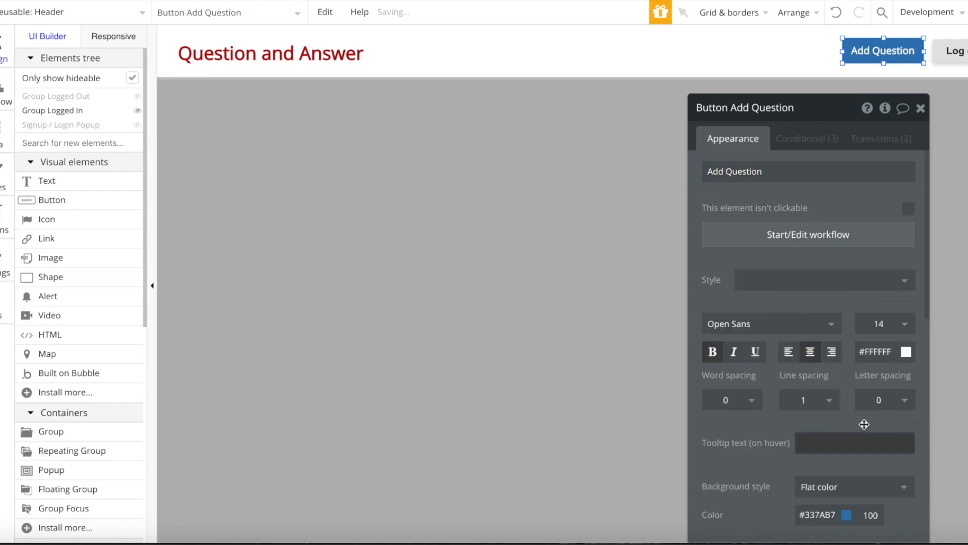
scroll(861, 420, down, 3)
click(838, 392)
click(806, 520)
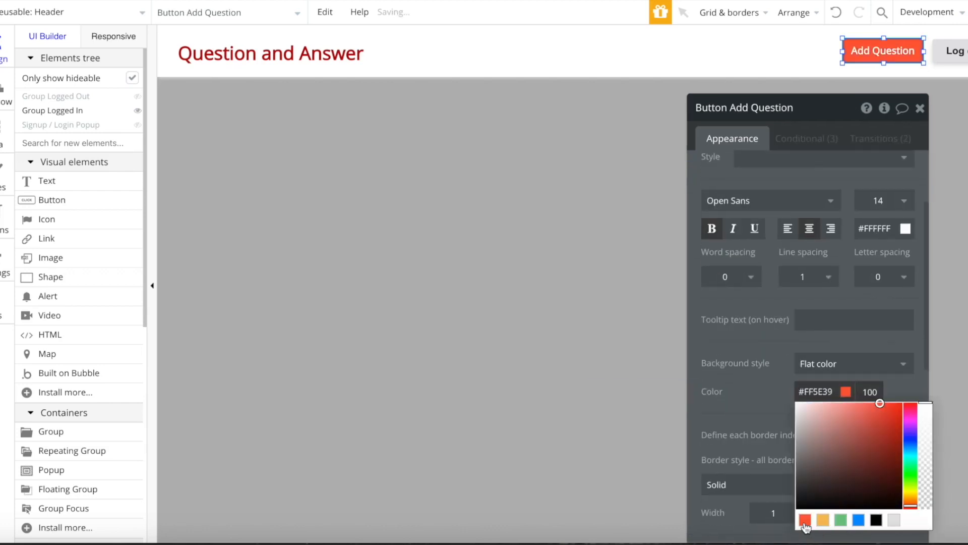
click(769, 425)
- Remove the button's border and apply the Standard Button style
scroll(767, 423, down, 5)
click(759, 278)
click(759, 300)
scroll(807, 292, up, 5)
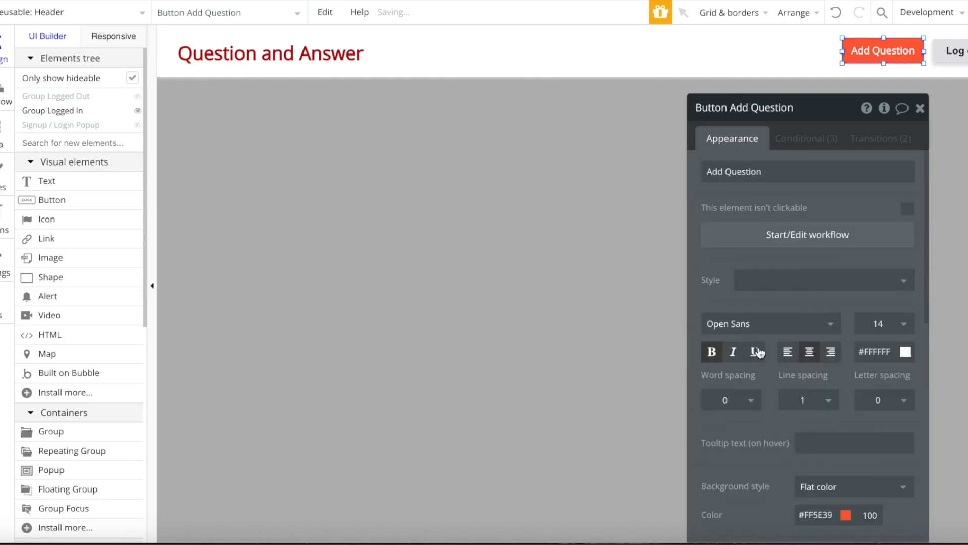
click(806, 288)
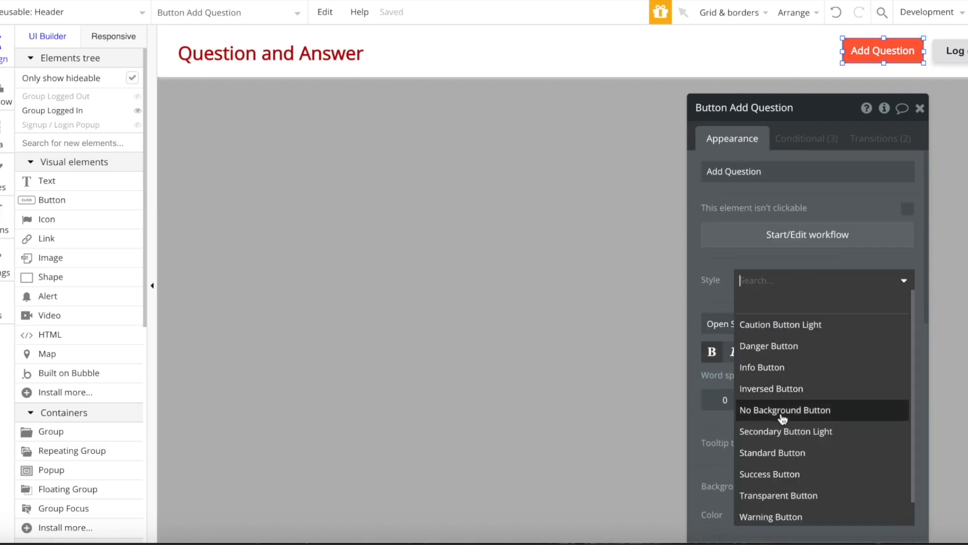
click(777, 453)
- Edit the Standard Button style to no border, dark red #BA0006 background and text size 16
click(762, 297)
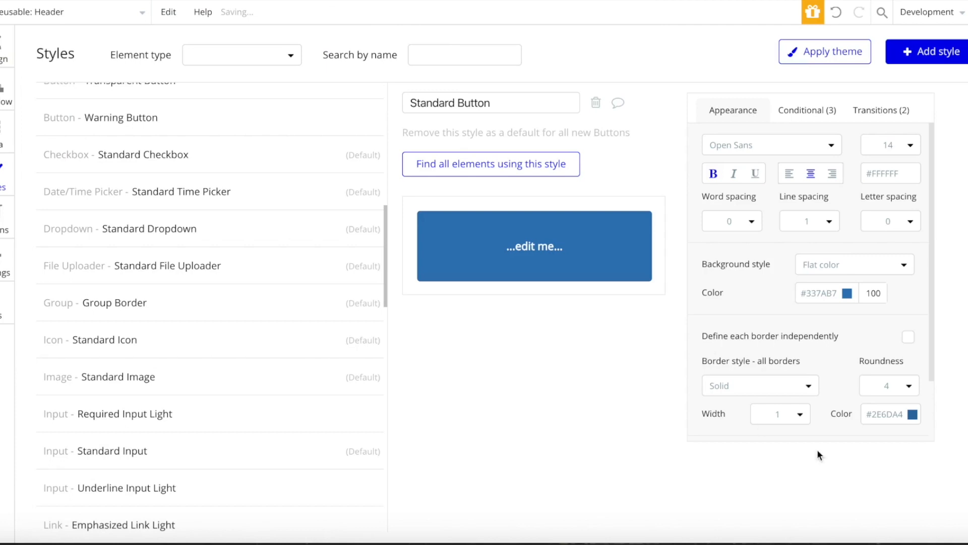
scroll(841, 285, down, 2)
click(781, 323)
click(731, 349)
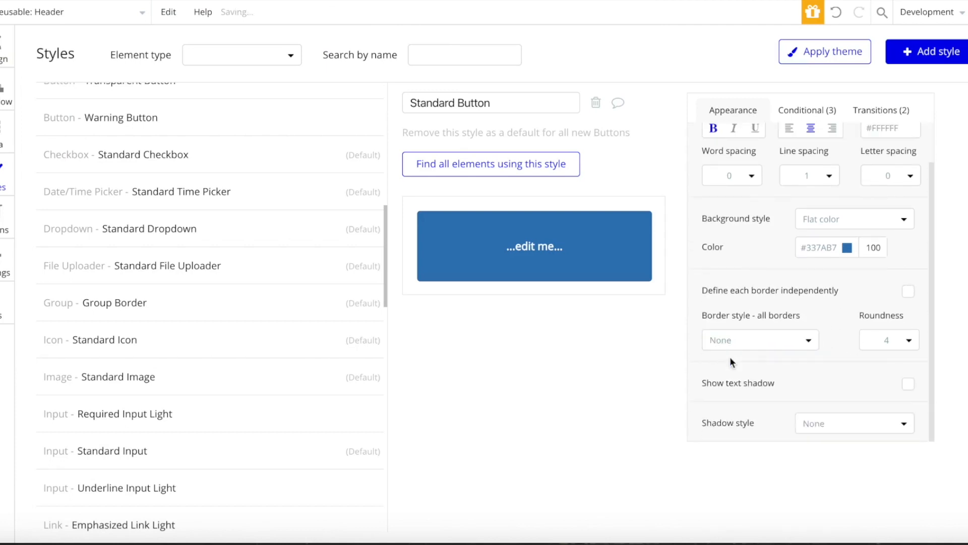
click(833, 248)
drag(918, 291, 917, 259)
drag(883, 294, 906, 287)
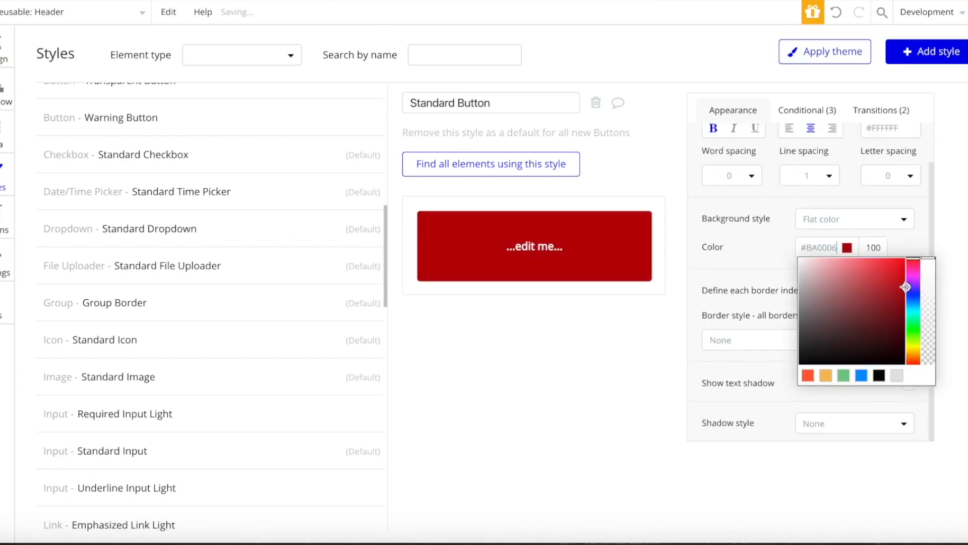
click(950, 258)
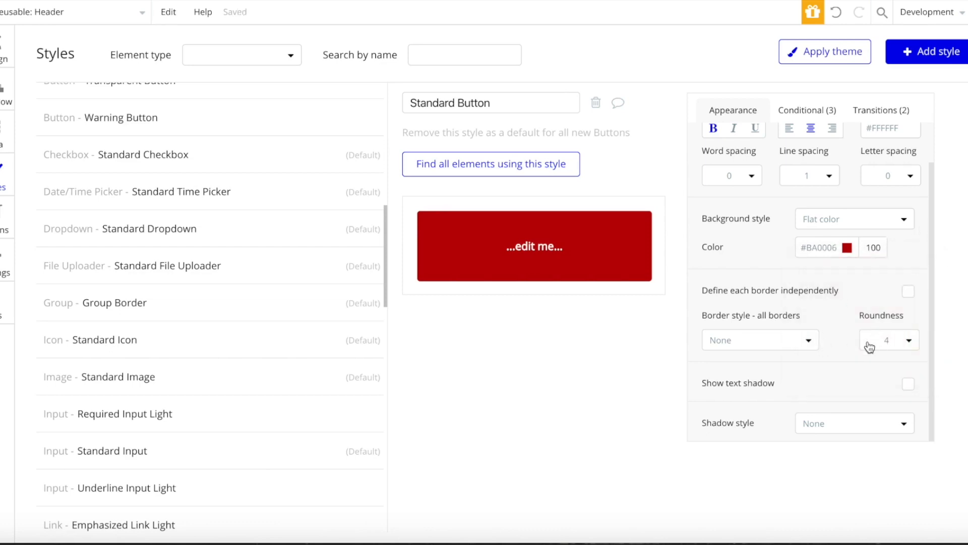
scroll(811, 223, up, 1)
click(877, 154)
click(875, 333)
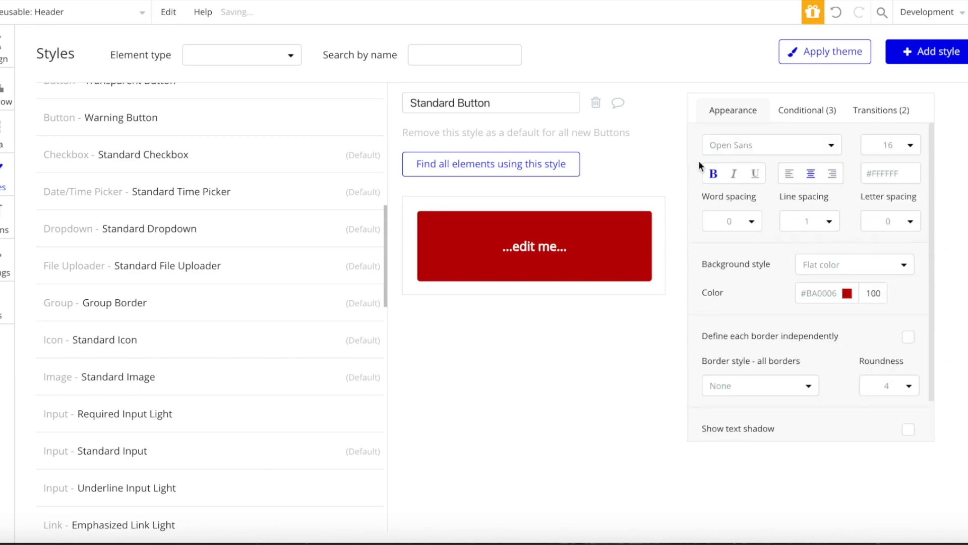
click(4, 49)
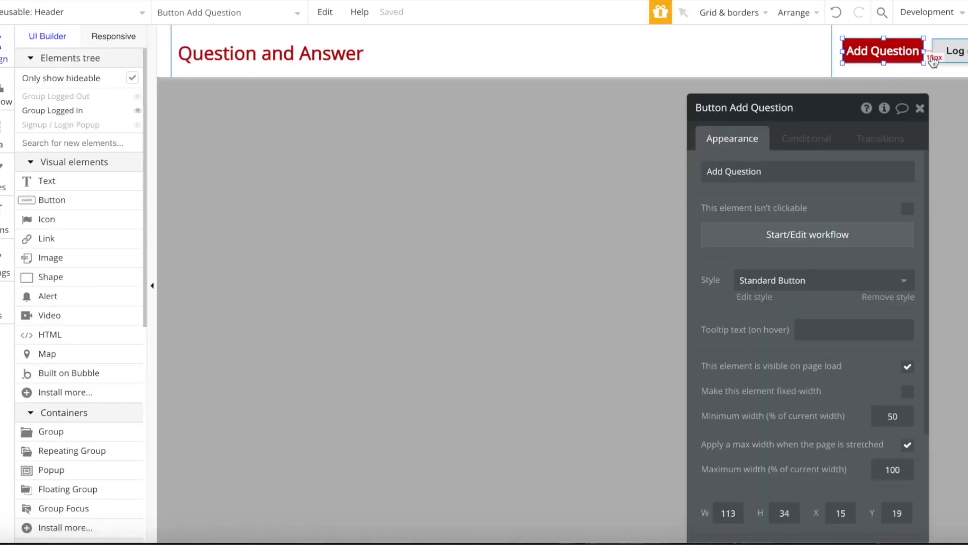
- Detach the Add Question button from its style and set its text size to 14
click(878, 298)
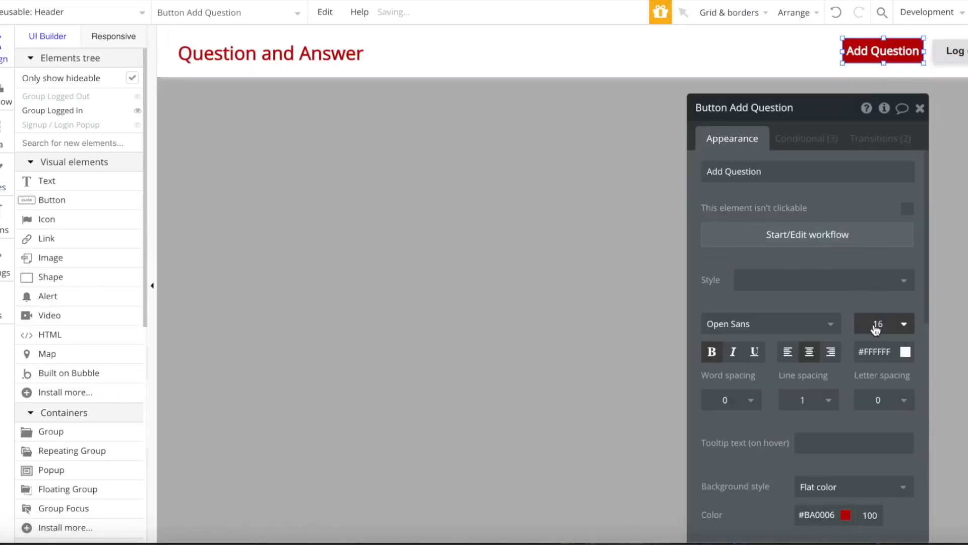
click(878, 326)
key(BackSpace)
text(4)
key(Return)
- Adjust the button's top edge, relabel it 'Add Question +', and switch to the index page
drag(884, 39, 885, 64)
click(886, 57)
key(Down)
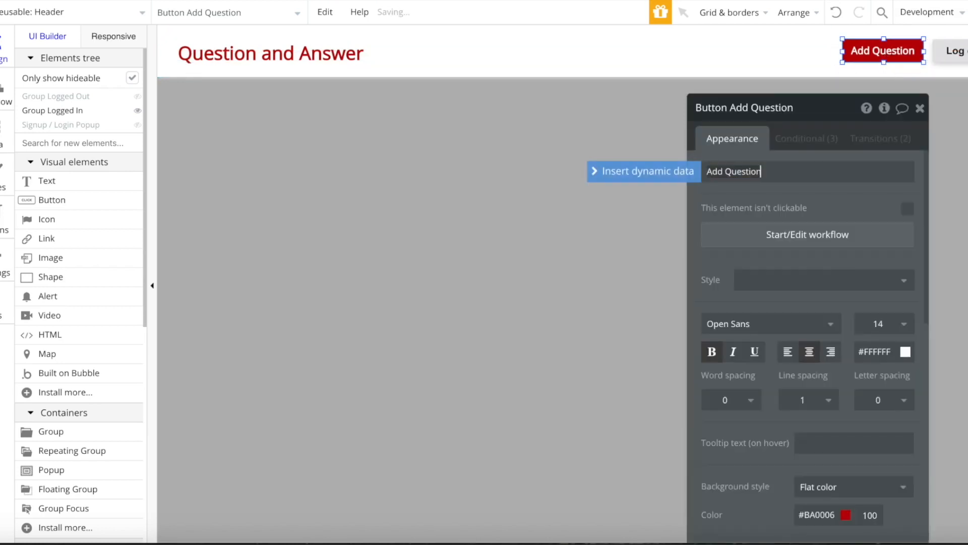
click(920, 108)
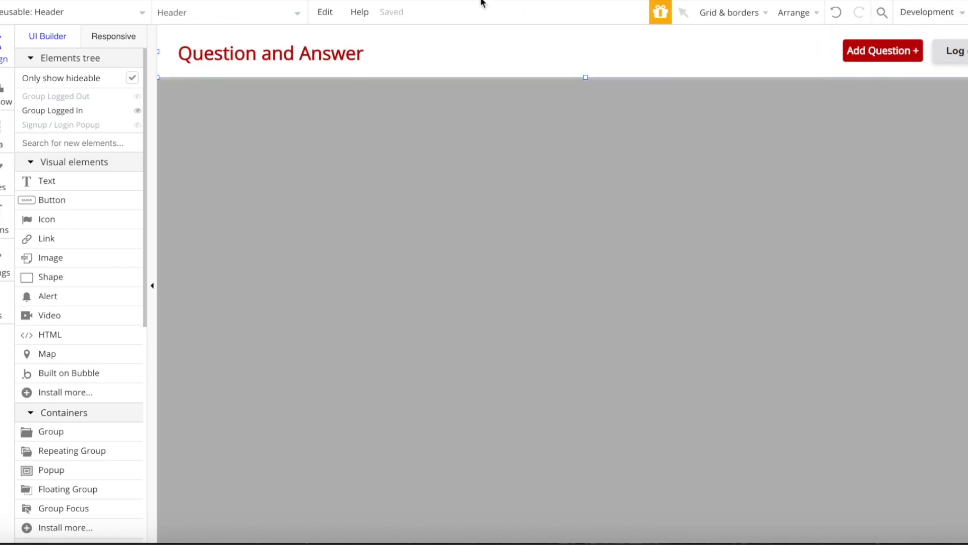
click(23, 10)
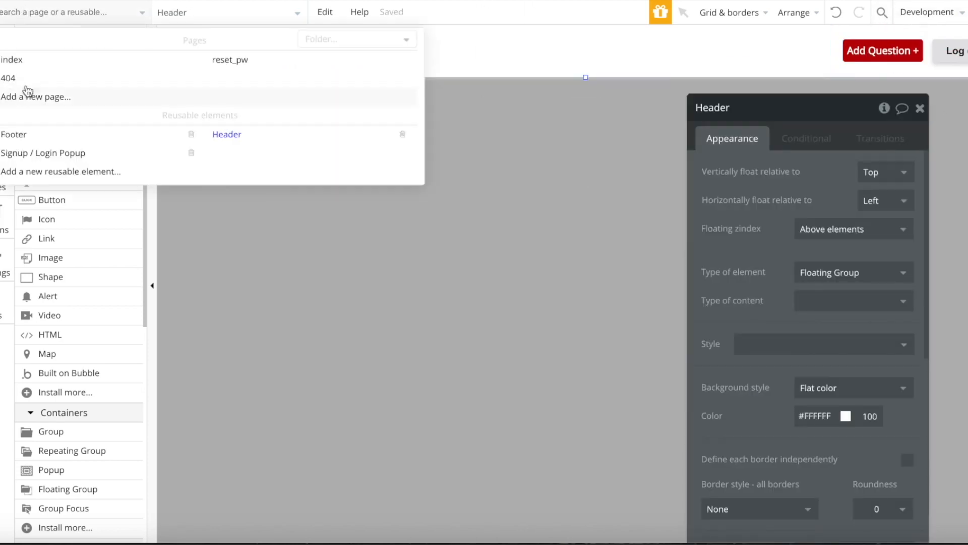
click(43, 64)
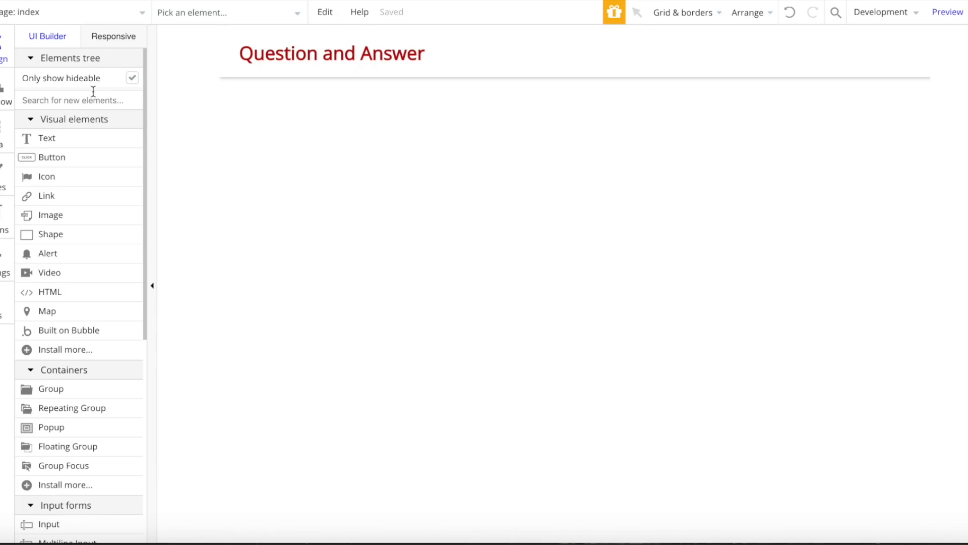
- Draw a horizontally centred text box below the header reading 'Find an Answer to all your Questions'
click(60, 137)
drag(341, 108, 868, 156)
right_click(627, 103)
click(679, 456)
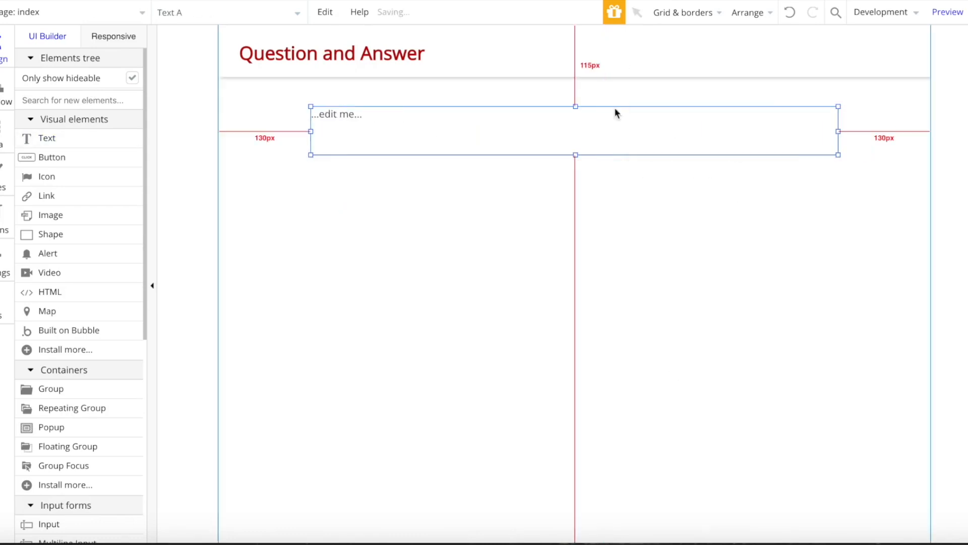
double_click(501, 122)
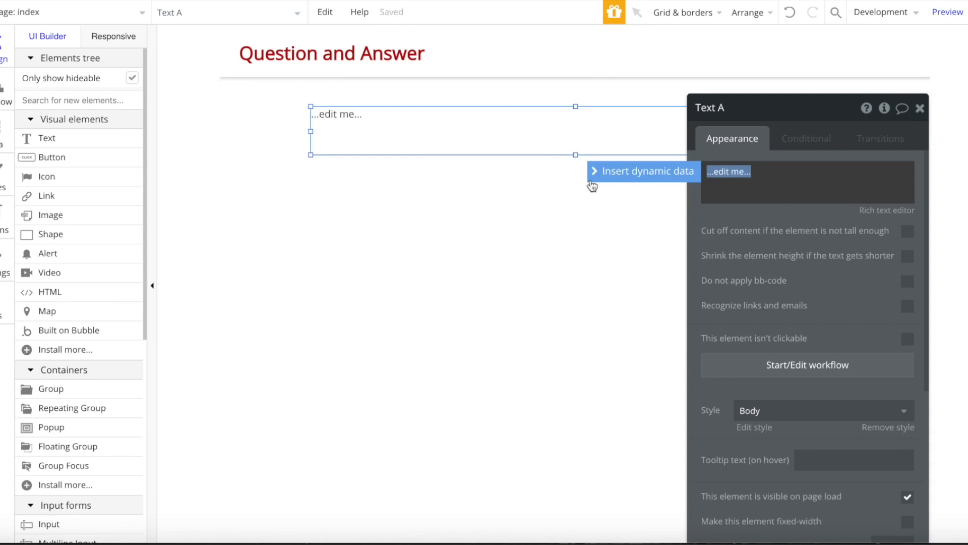
text(Find an a)
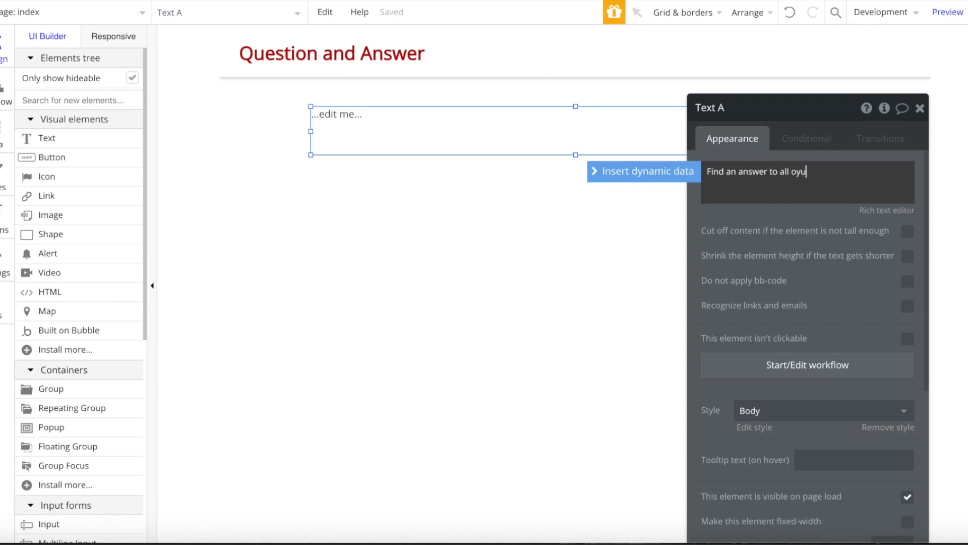
text(ns)
click(744, 174)
text(A)
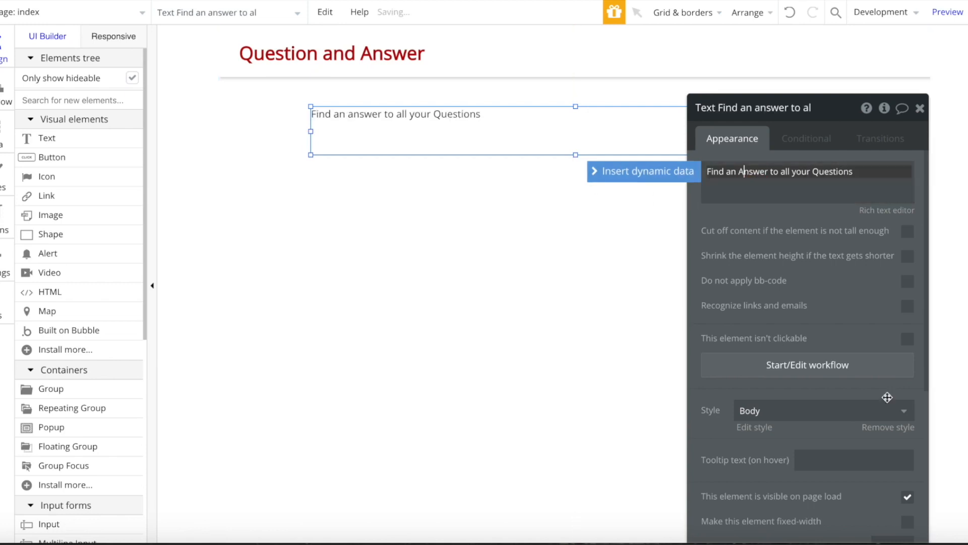
- Detach the heading's style, centre-align it, set size 35 and bold, and centre it vertically
click(901, 429)
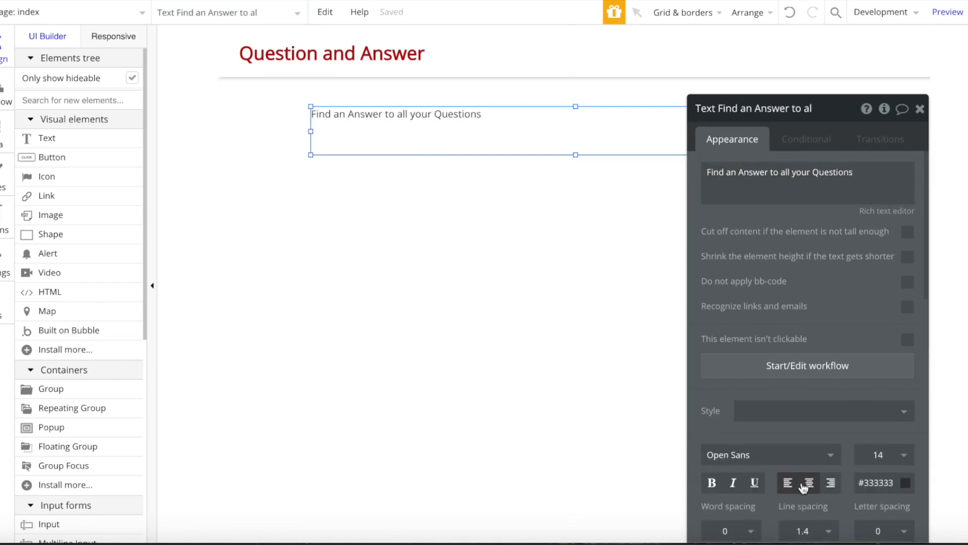
click(806, 485)
click(878, 454)
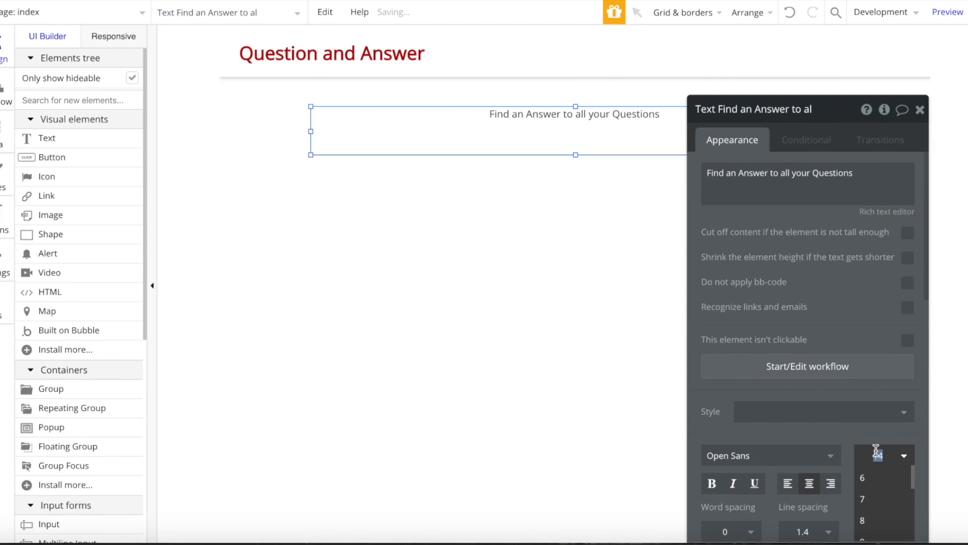
text(35)
key(Return)
click(712, 483)
right_click(587, 155)
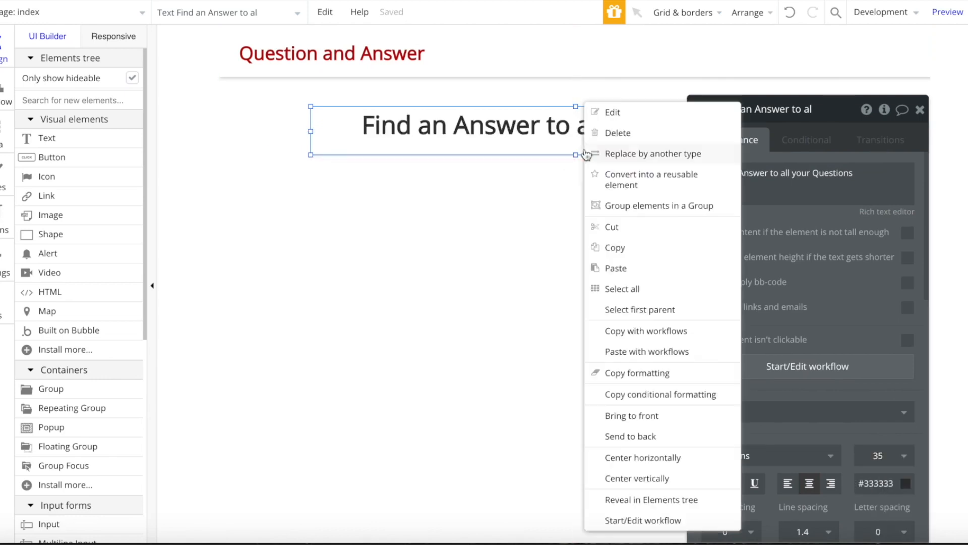
click(649, 473)
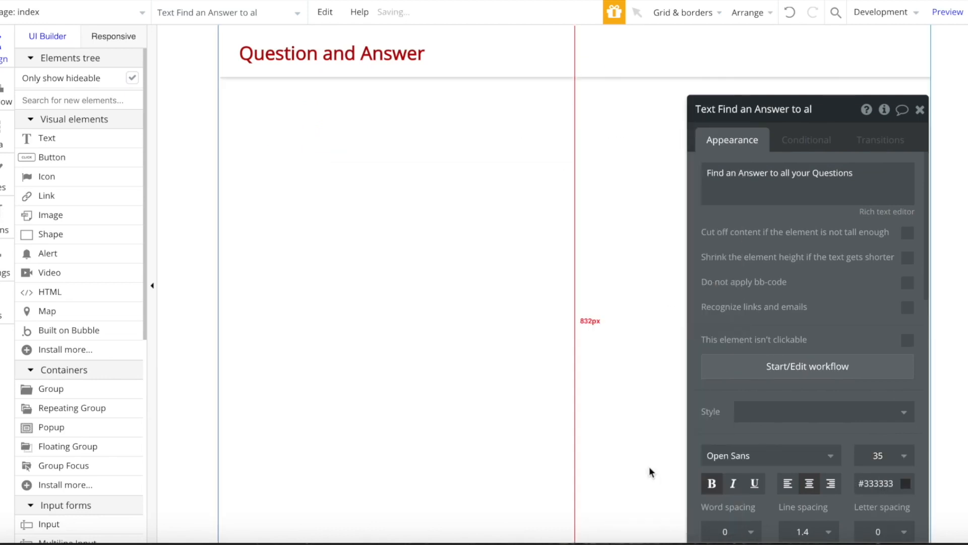
- Undo the vertical centring and recentre the heading horizontally on the page
click(789, 12)
right_click(528, 104)
click(590, 456)
- Give the index page a flat light grey #F2F2F2 background
click(572, 250)
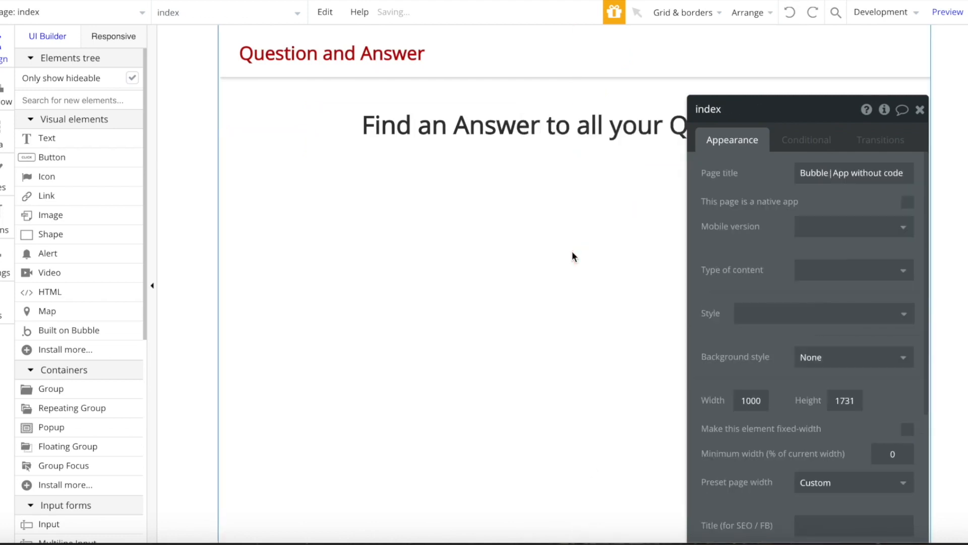
scroll(807, 303, down, 3)
click(809, 278)
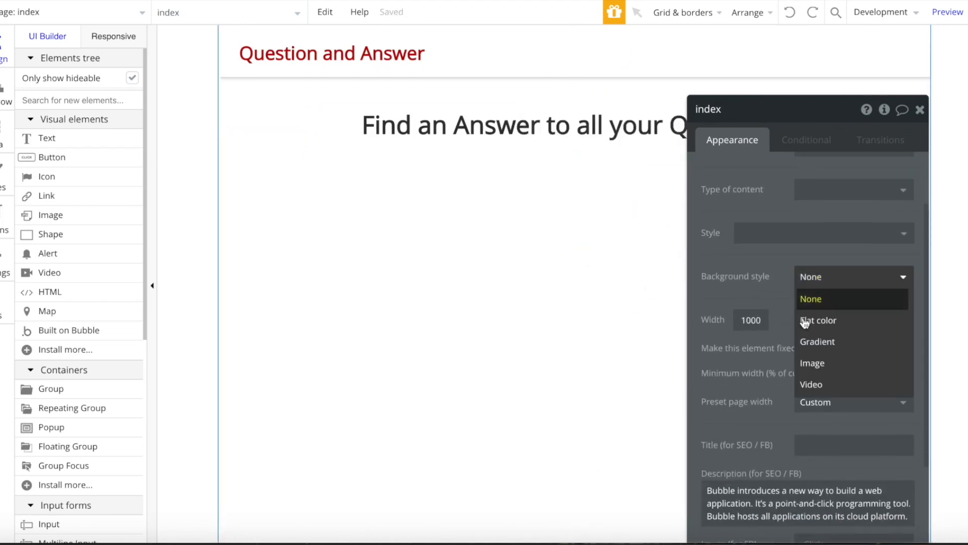
click(840, 322)
click(836, 305)
click(796, 320)
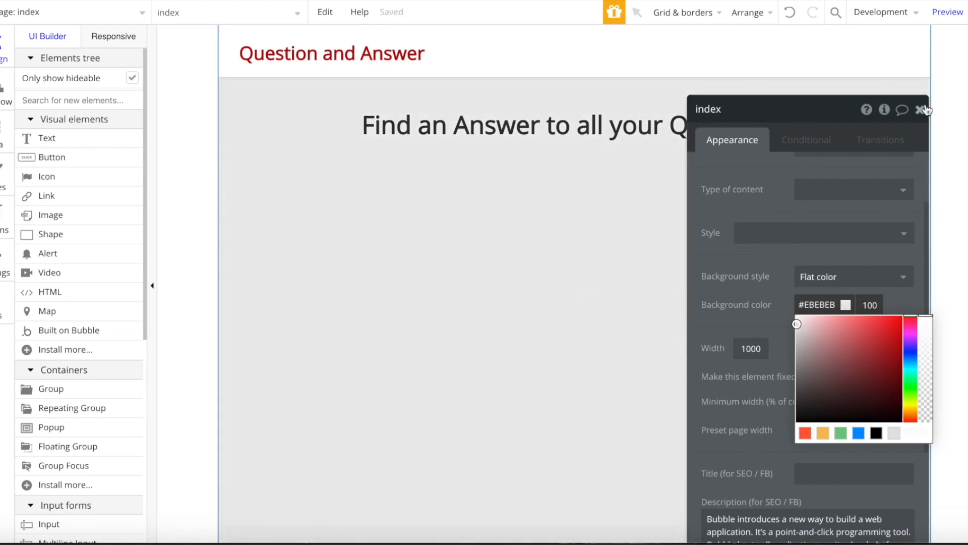
click(921, 110)
double_click(533, 199)
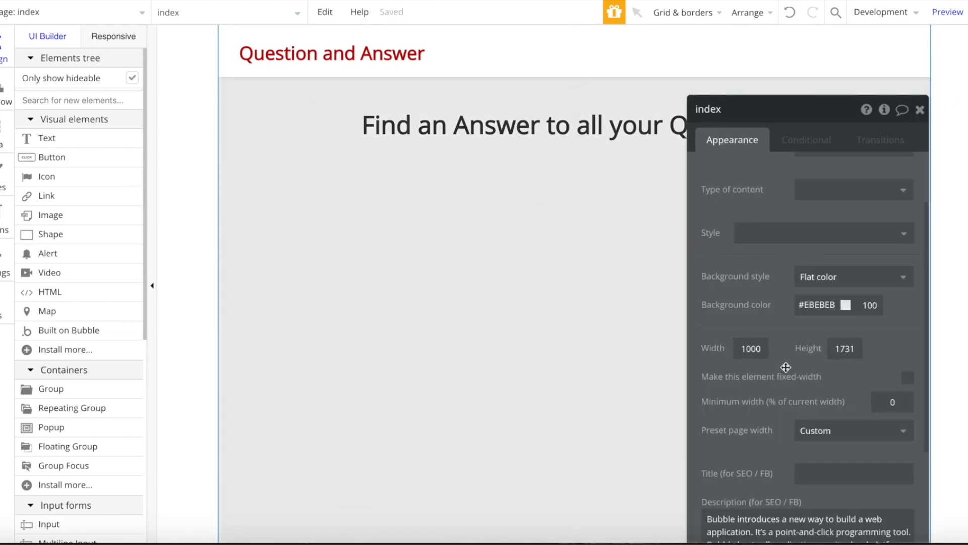
click(814, 306)
drag(794, 325, 792, 321)
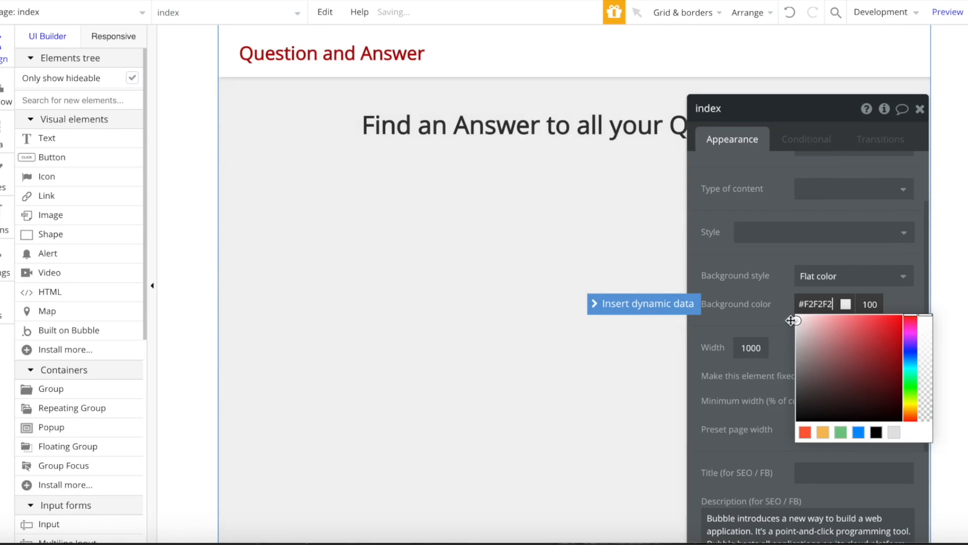
click(920, 110)
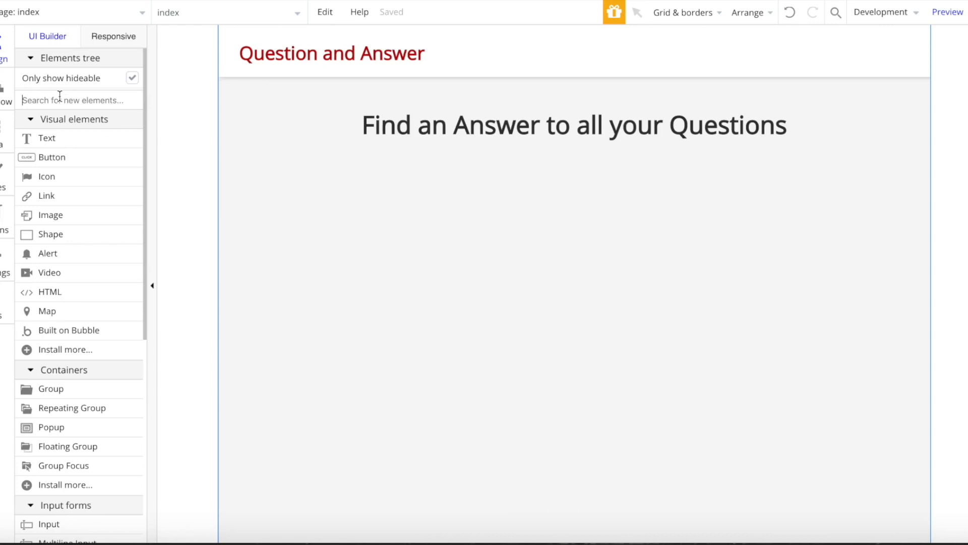
text(re)
click(66, 145)
- Draw a horizontally centred repeating group below the heading with 2 rows of question content
mouse_move(351, 182)
mouse_down()
mouse_move(433, 257)
mouse_move(797, 469)
mouse_move(801, 485)
mouse_up()
right_click(560, 224)
click(608, 477)
double_click(558, 266)
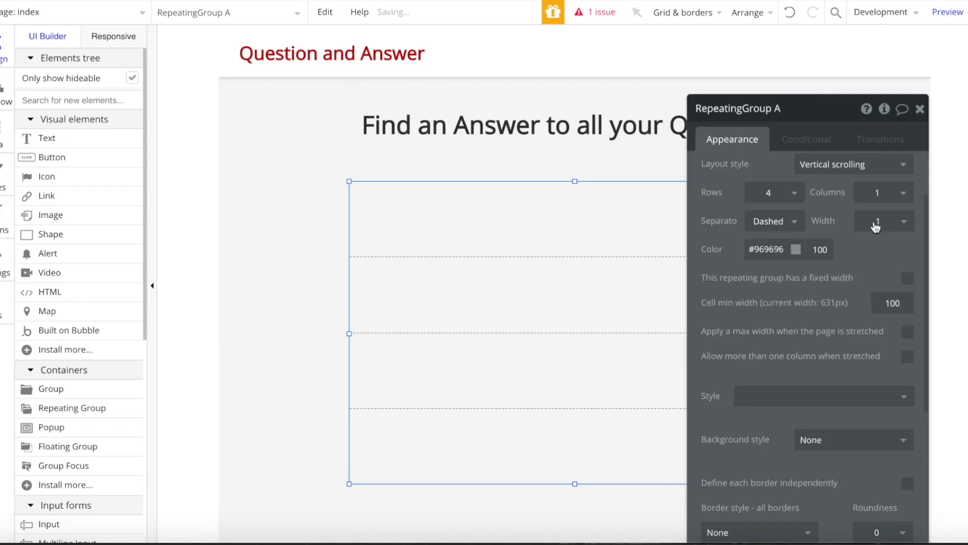
click(772, 272)
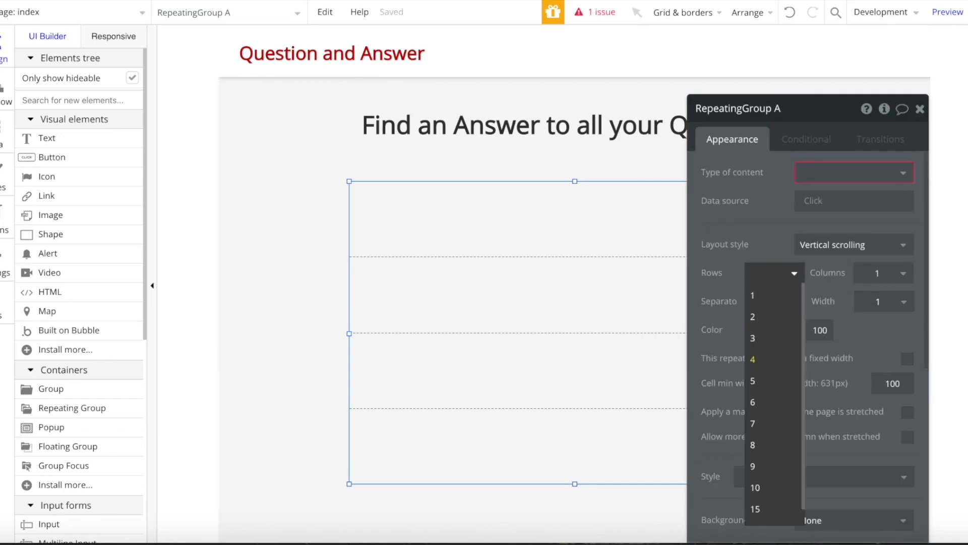
click(752, 317)
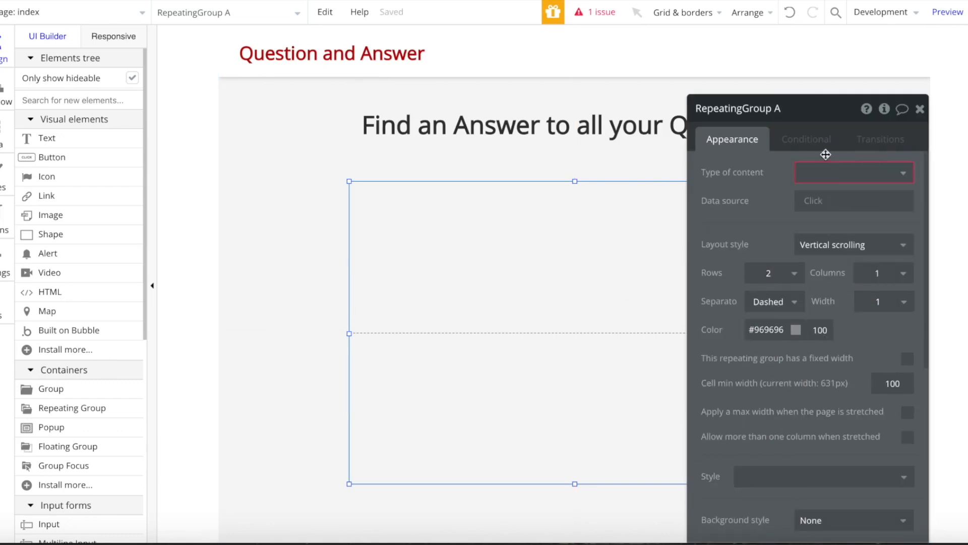
click(834, 173)
click(849, 247)
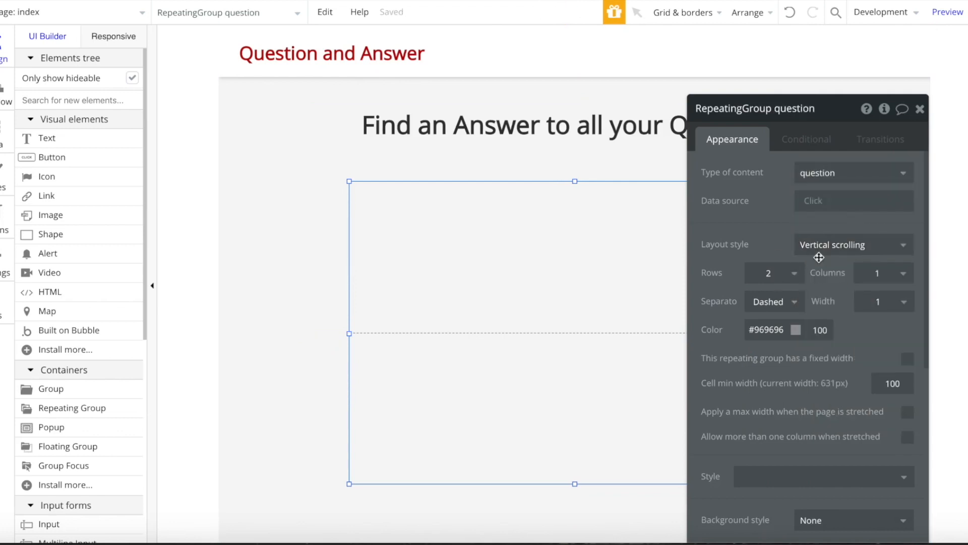
- Draw a plain Group in the repeating group's first cell, sized 624 by 186
click(920, 109)
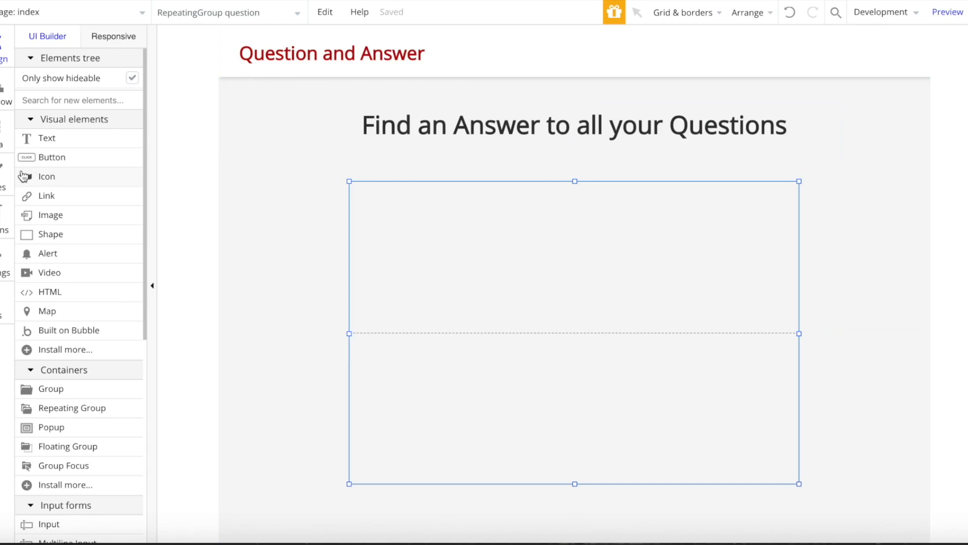
click(60, 120)
click(66, 101)
text(gr)
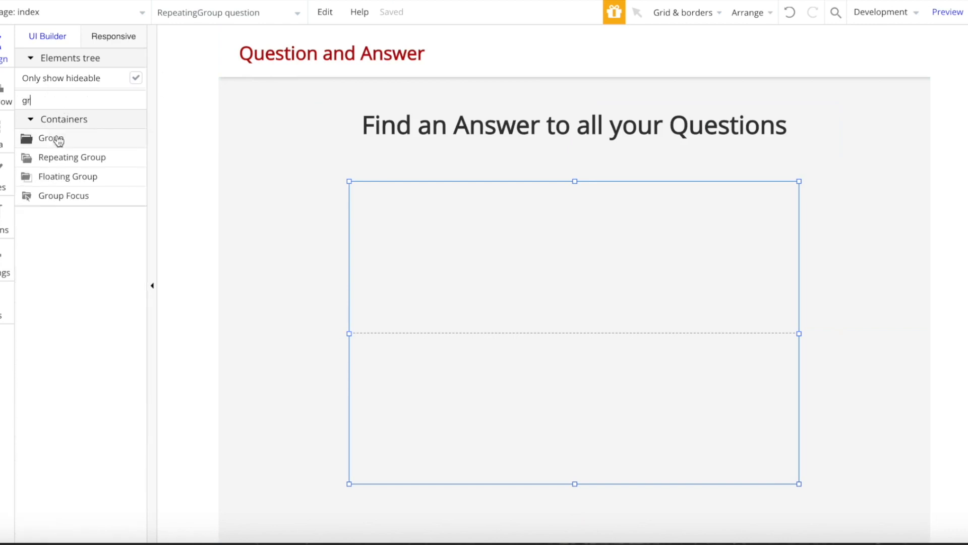
click(59, 140)
drag(353, 216, 790, 320)
mouse_move(352, 210)
mouse_down()
mouse_move(352, 183)
mouse_move(324, 186)
mouse_move(339, 195)
mouse_up()
drag(790, 320, 794, 327)
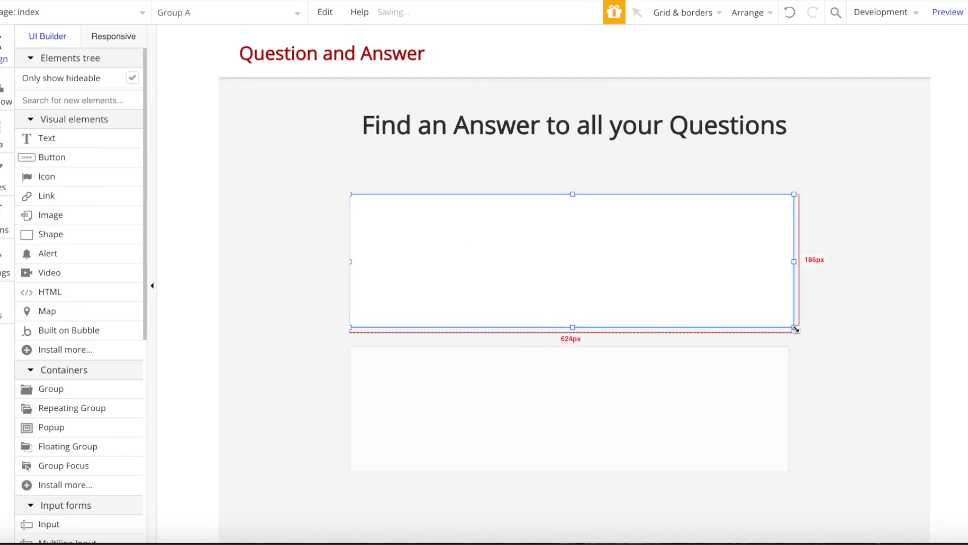
- Center the group horizontally and vertically in the cell, extending its bottom edge slightly
right_click(756, 232)
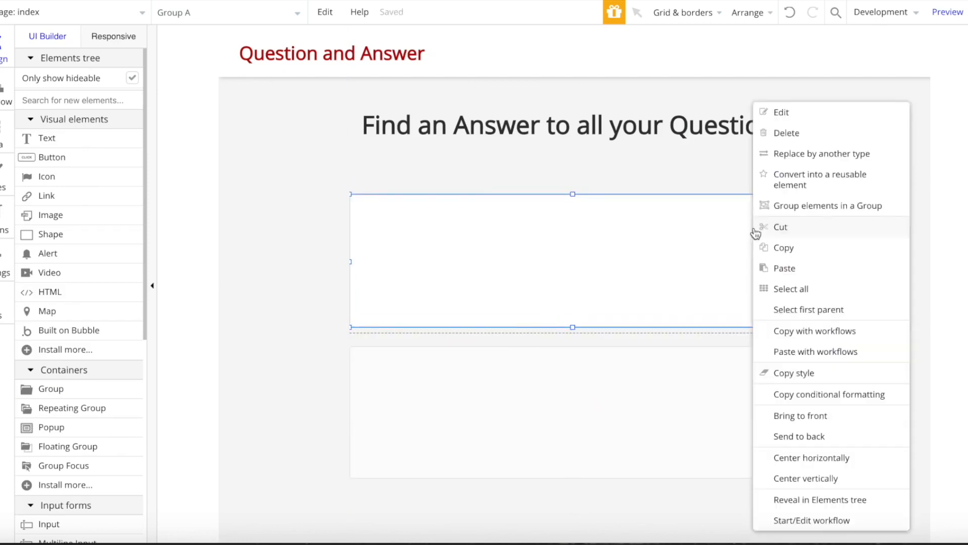
click(806, 459)
right_click(687, 229)
click(739, 477)
click(787, 413)
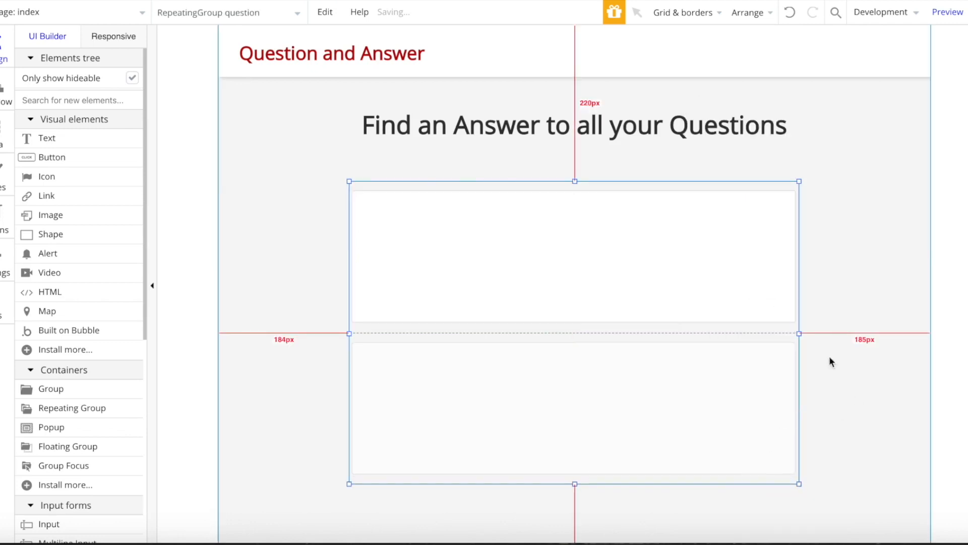
click(596, 300)
drag(575, 324, 576, 325)
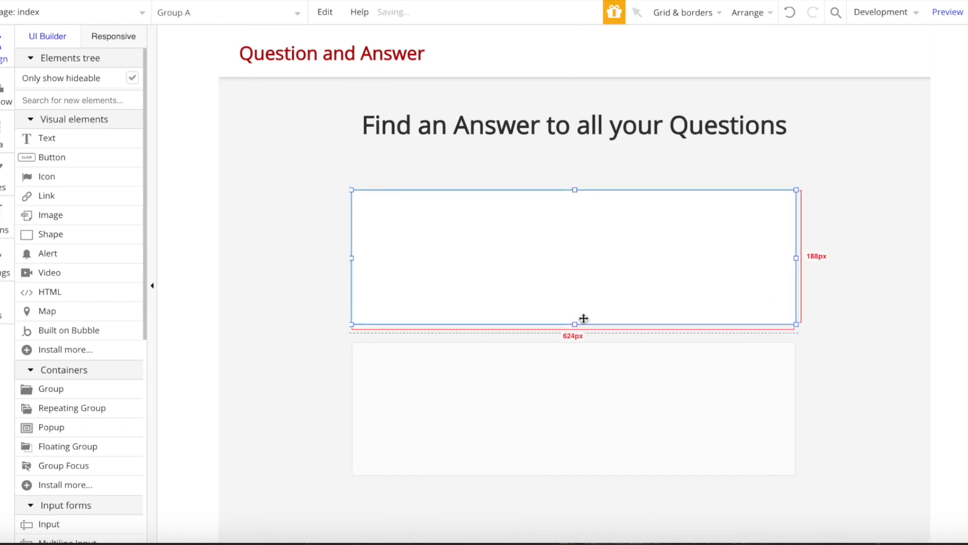
- Set the group's content type to question with data source Current cell's question
double_click(599, 308)
click(907, 172)
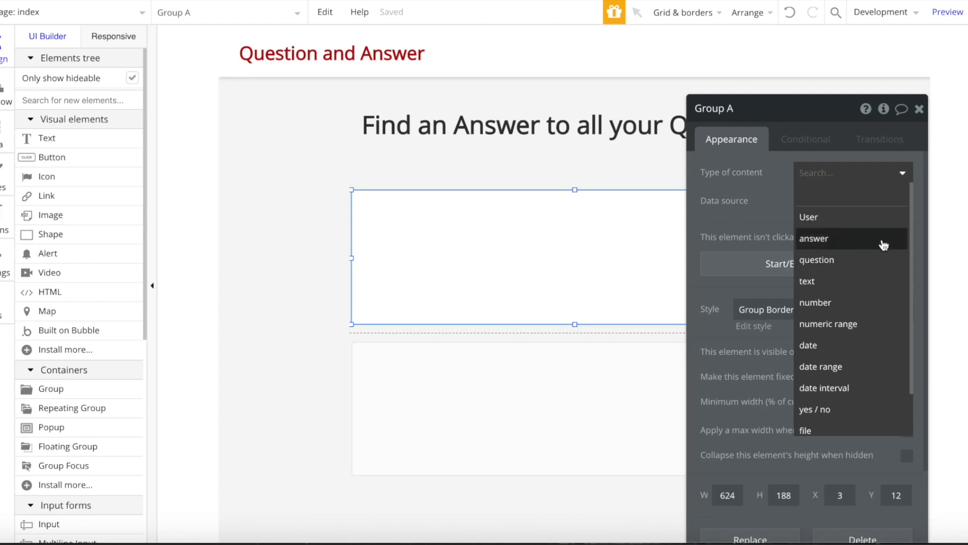
click(861, 258)
click(811, 201)
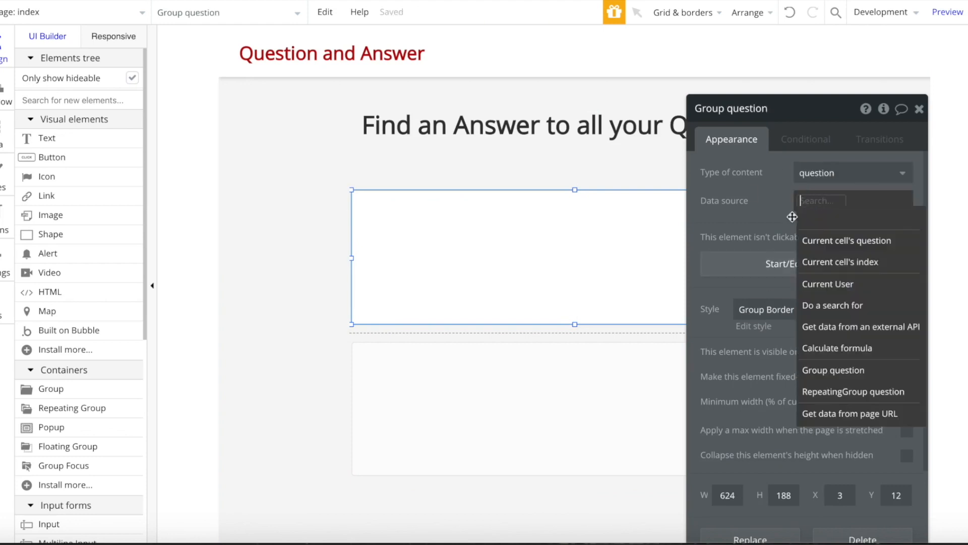
click(865, 239)
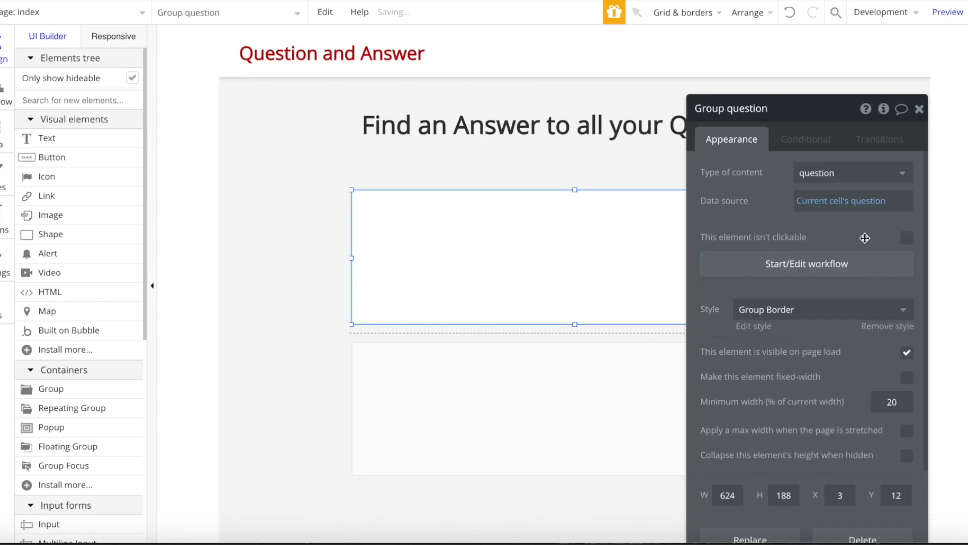
click(920, 109)
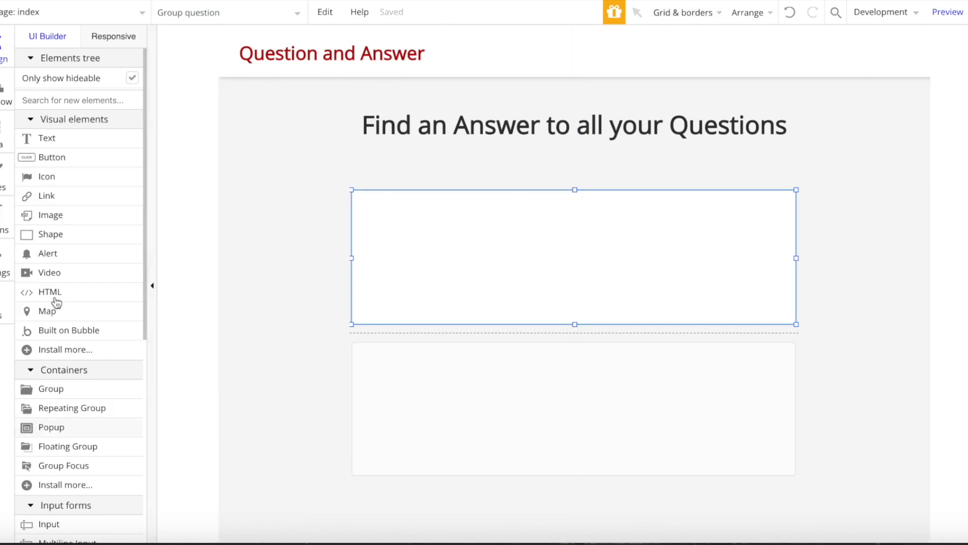
- Draw a front-most text in the cell showing Parent group's question's title
click(73, 142)
drag(410, 229, 790, 254)
right_click(599, 225)
click(615, 419)
double_click(590, 218)
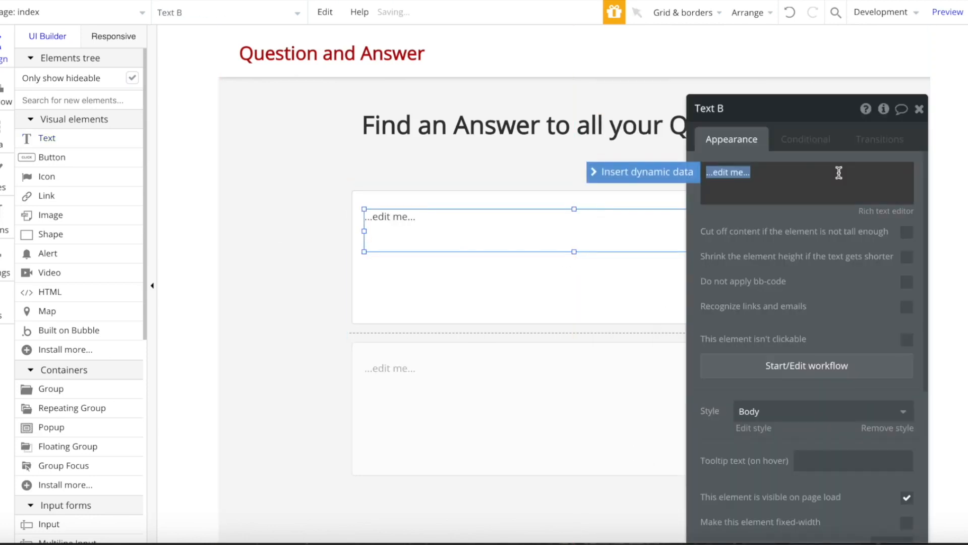
click(671, 183)
click(752, 210)
click(854, 250)
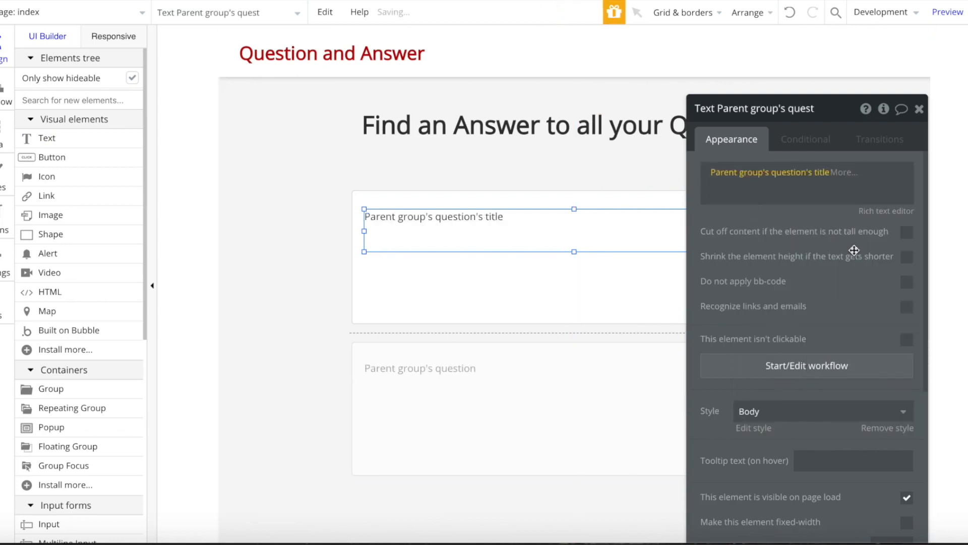
- Remove the title's Body style, set Open Sans (600) size 24, and draw a new text above
click(888, 428)
scroll(807, 404, down, 2)
click(763, 369)
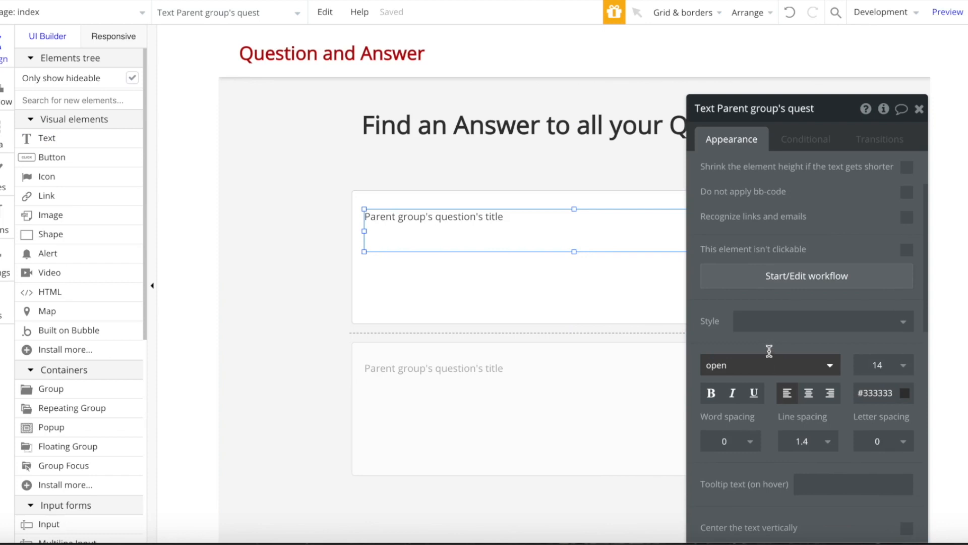
click(726, 492)
click(882, 367)
double_click(882, 367)
text(24)
key(Return)
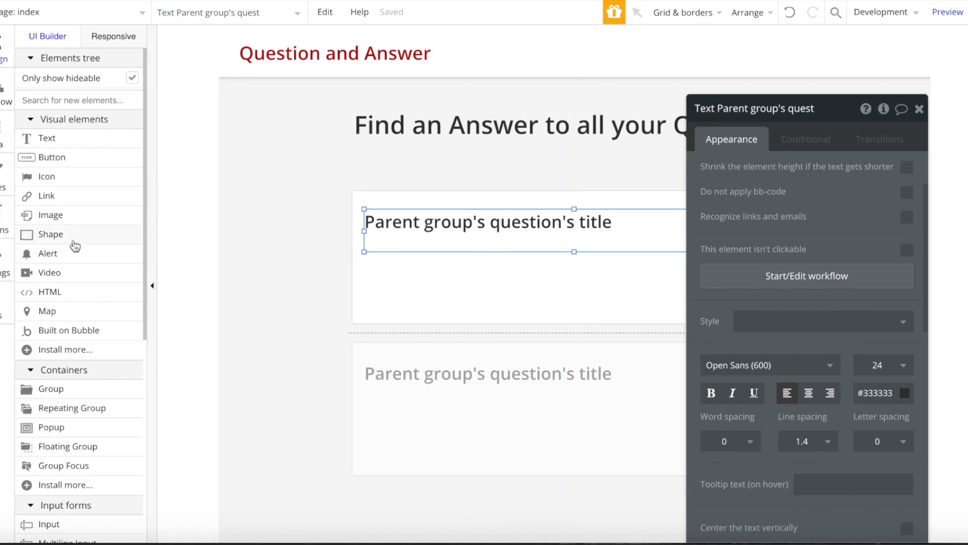
click(78, 132)
mouse_move(412, 208)
mouse_down()
mouse_move(389, 209)
mouse_move(802, 202)
mouse_move(763, 201)
mouse_up()
- Make the top text show the question's Creation Date formatted as Thu 31 October, 2019
click(773, 200)
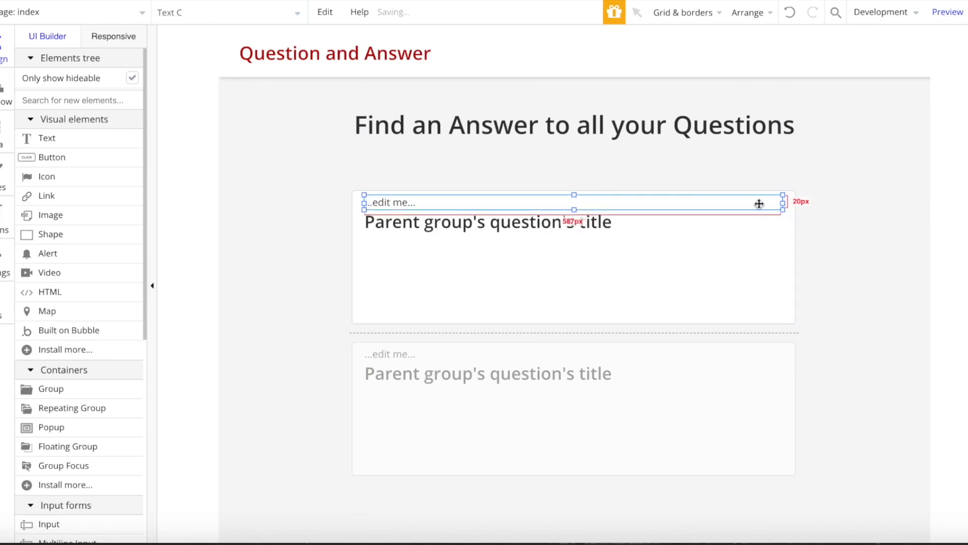
double_click(755, 201)
click(649, 177)
click(755, 220)
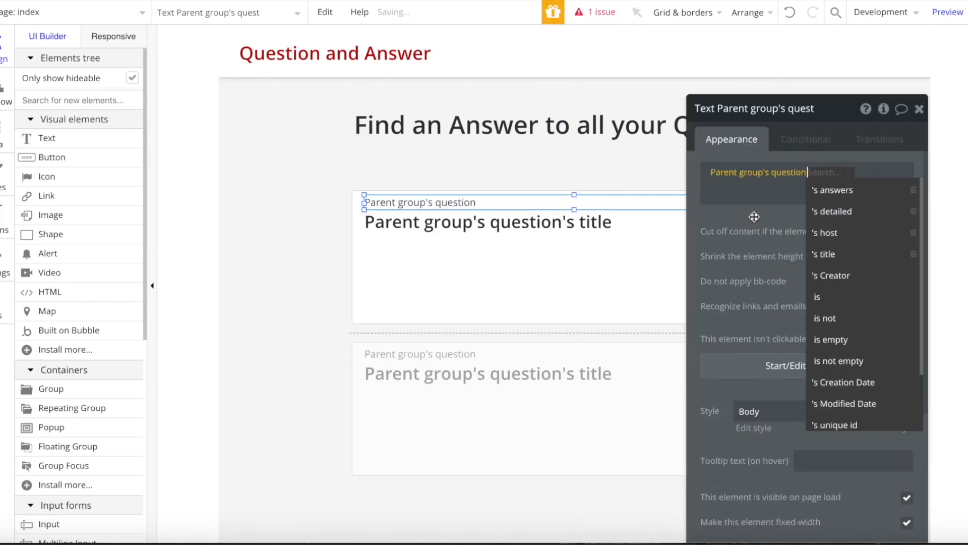
text(cre)
click(886, 211)
click(884, 172)
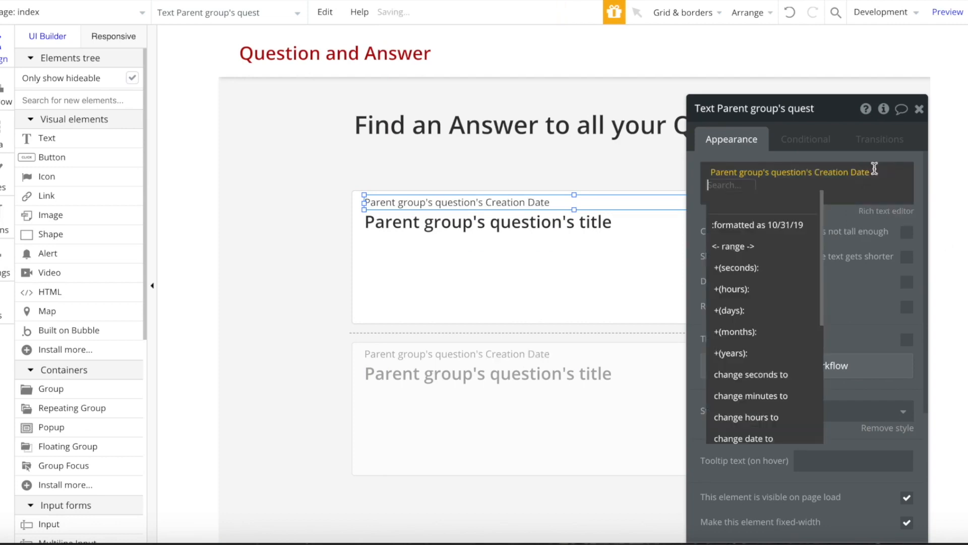
click(802, 223)
click(613, 143)
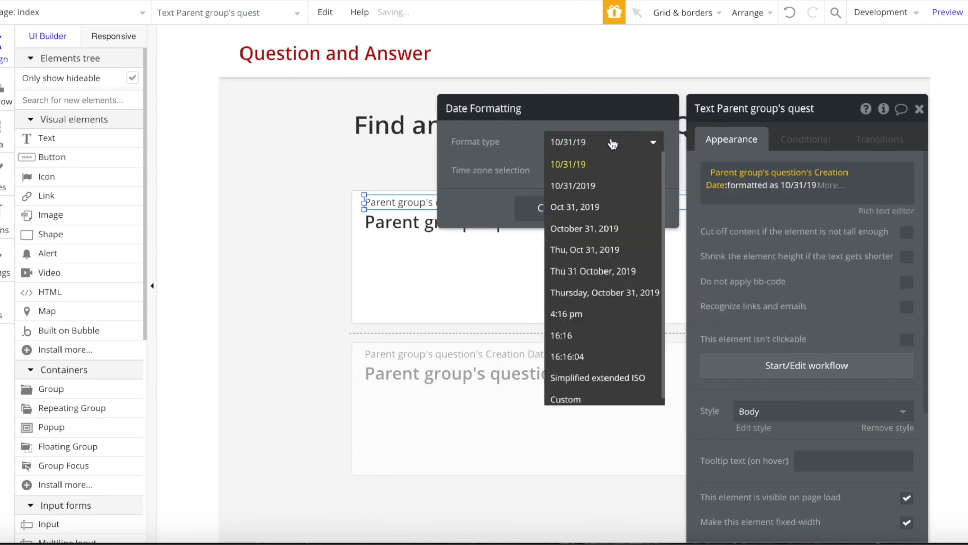
click(597, 271)
click(875, 432)
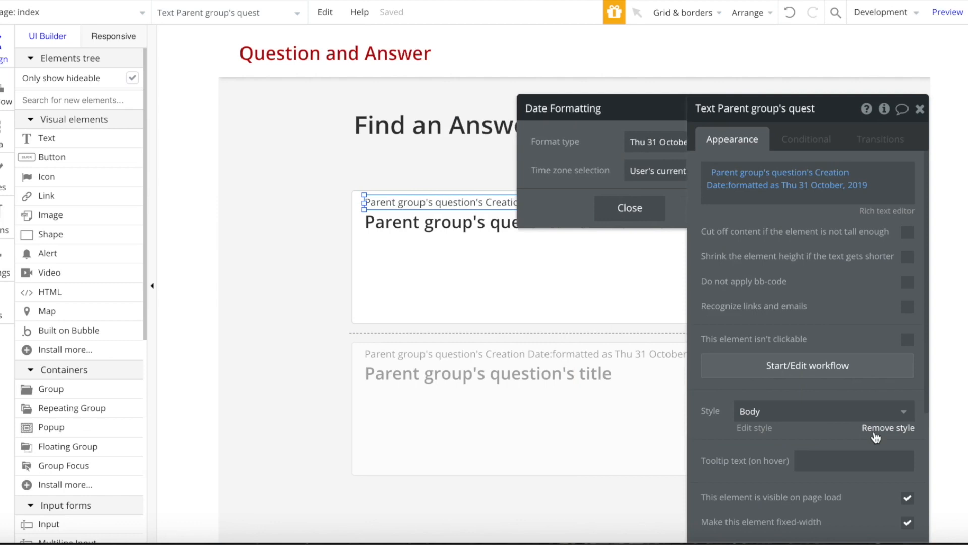
- Remove the date's Body style, colour it light grey, and add a new text below the title
click(875, 432)
click(888, 478)
drag(872, 471, 857, 444)
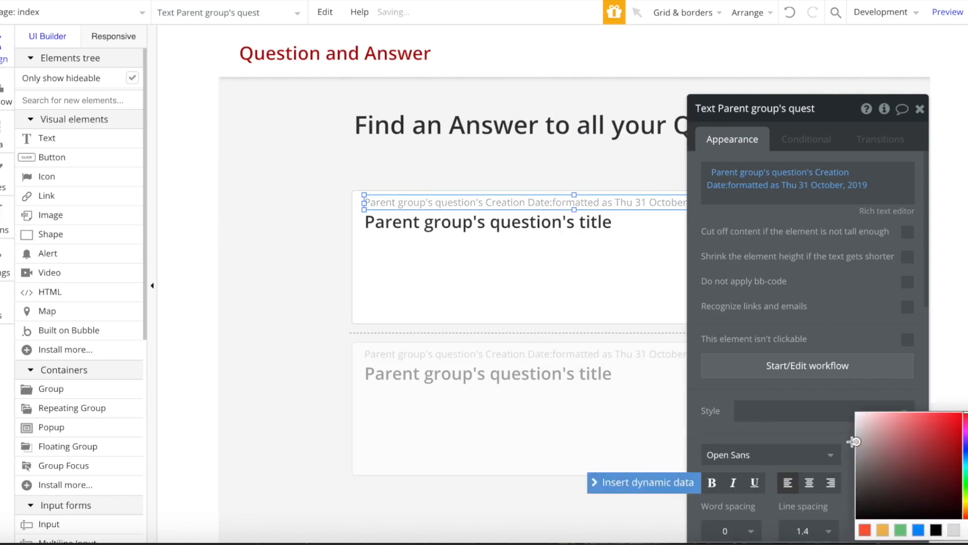
click(920, 110)
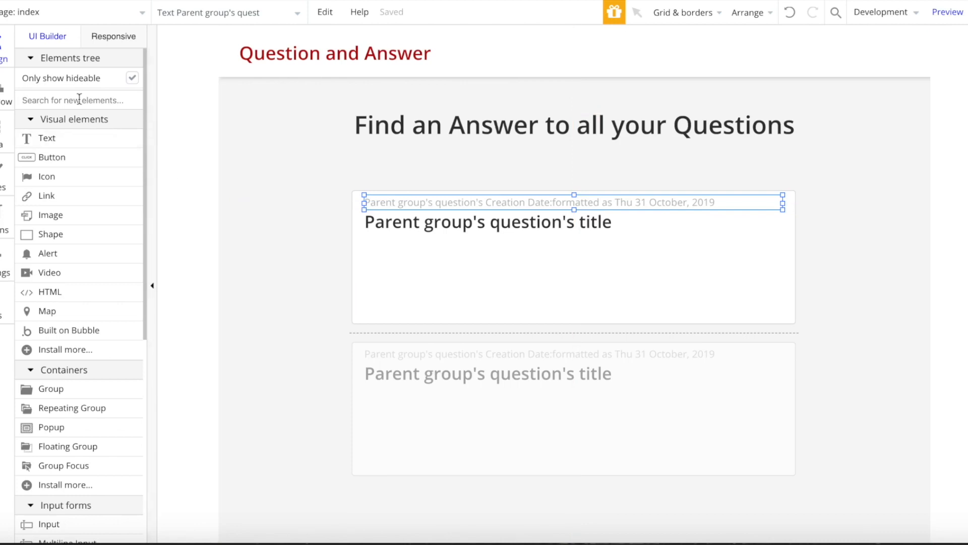
click(76, 136)
mouse_move(365, 238)
mouse_down()
mouse_move(541, 319)
mouse_move(779, 292)
mouse_up()
drag(545, 265, 577, 253)
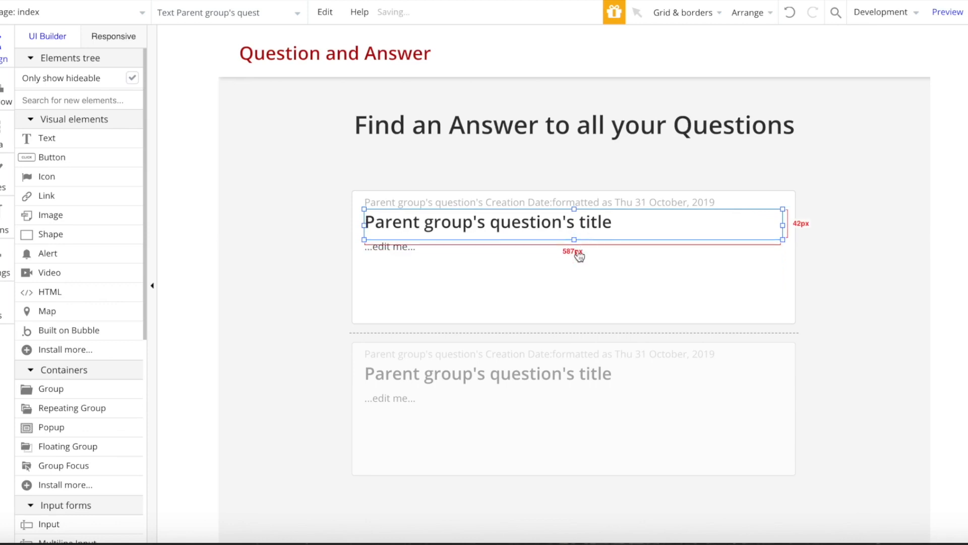
- Set the new text to show Parent group's question's detailed
double_click(569, 259)
click(641, 171)
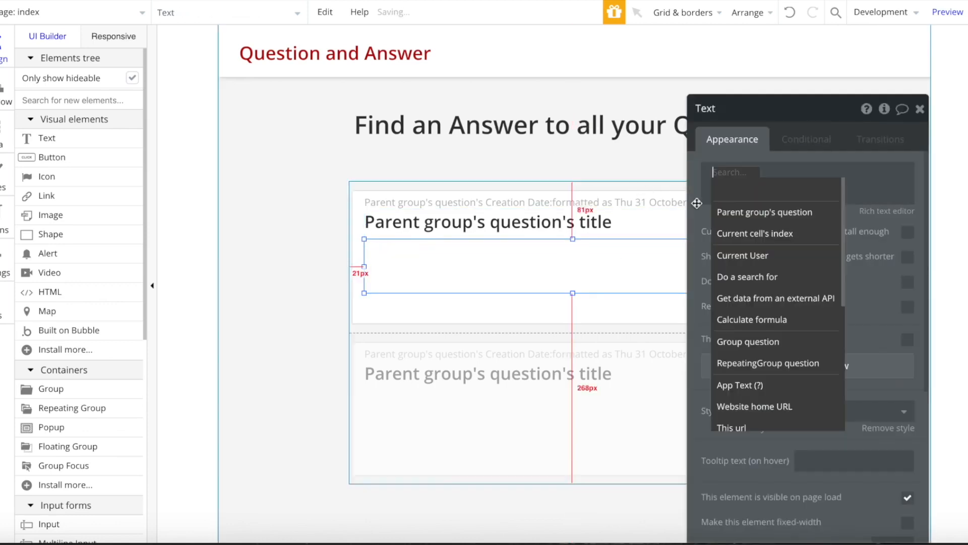
click(731, 210)
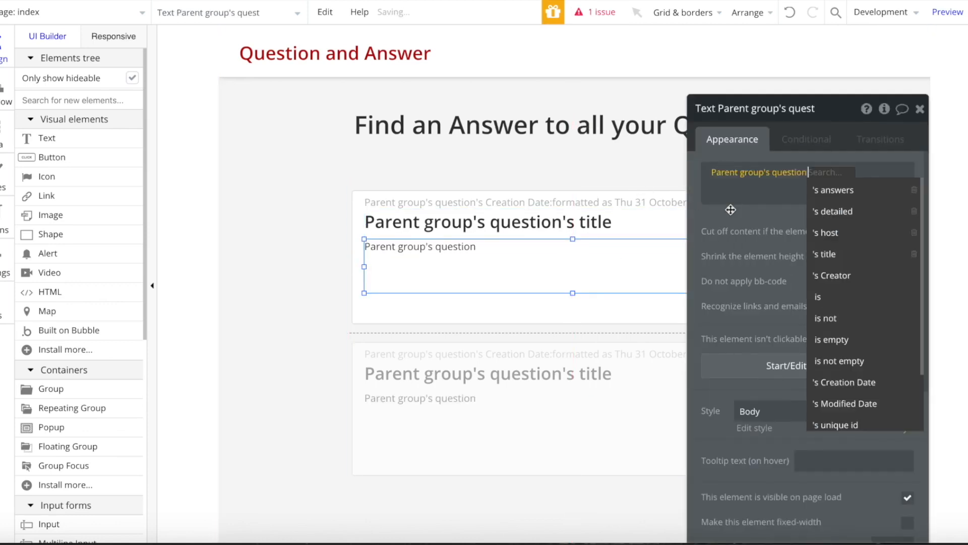
click(856, 213)
click(920, 109)
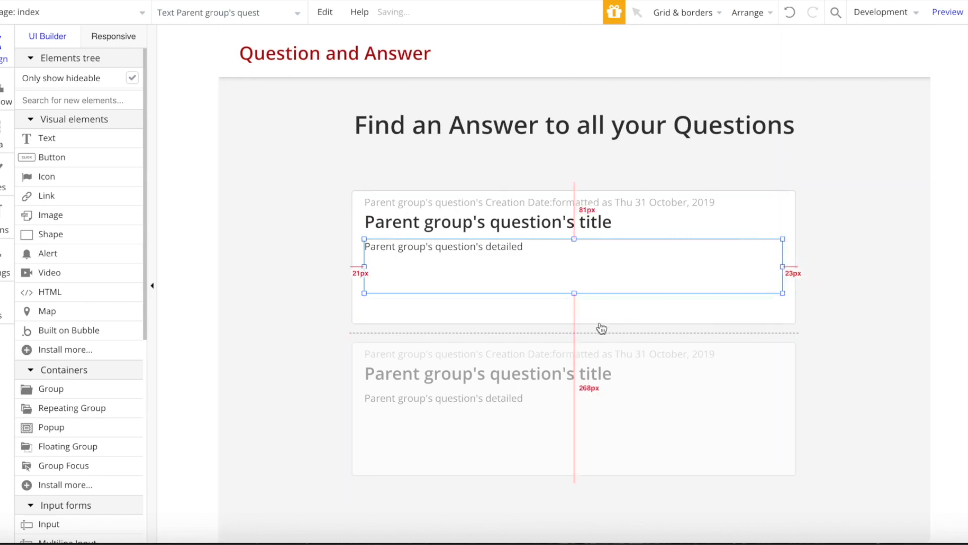
- Shorten the details text to 50px, resize the repeating group to 631 by 424, and set Separator to None
click(583, 322)
click(574, 328)
drag(575, 484, 575, 499)
click(584, 290)
mouse_move(575, 297)
mouse_down()
mouse_move(580, 277)
mouse_move(578, 286)
mouse_up()
click(565, 368)
click(576, 503)
click(577, 495)
drag(576, 500, 582, 482)
double_click(599, 413)
click(771, 301)
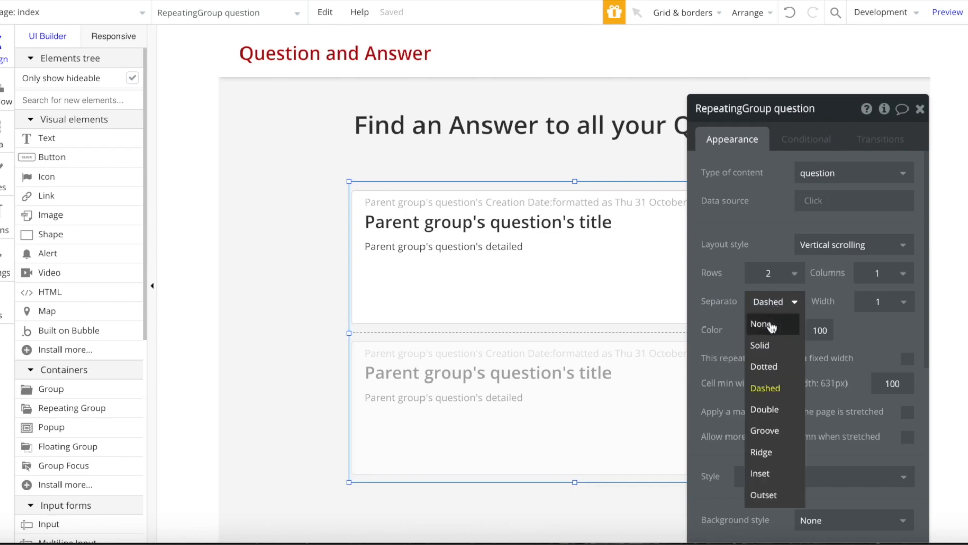
click(761, 320)
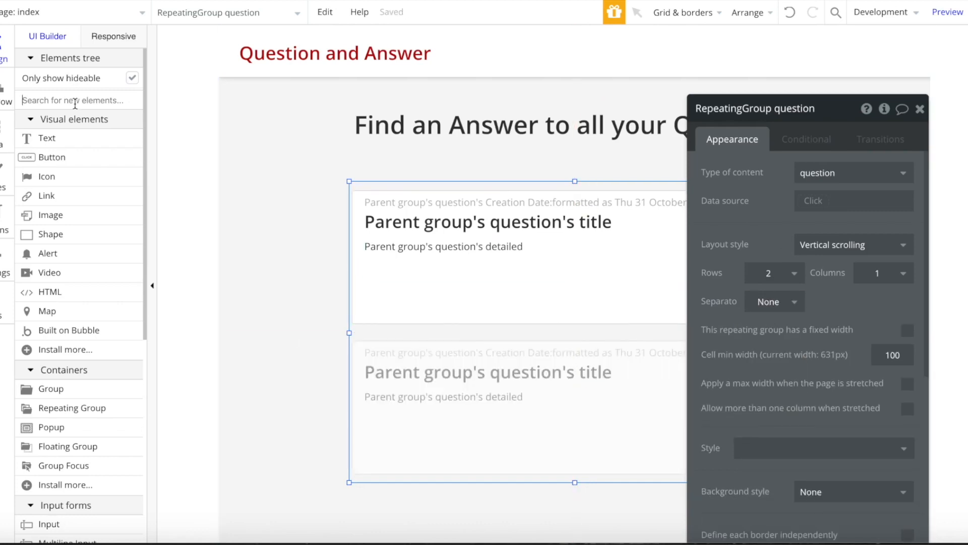
- Draw a small group at the cell's lower left and remove its border
click(66, 119)
click(67, 136)
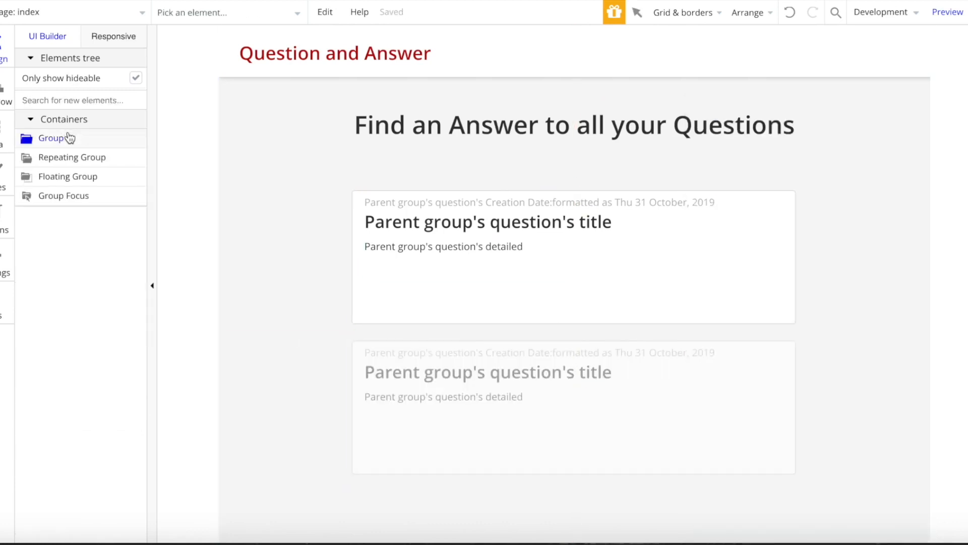
drag(395, 318, 373, 305)
double_click(375, 307)
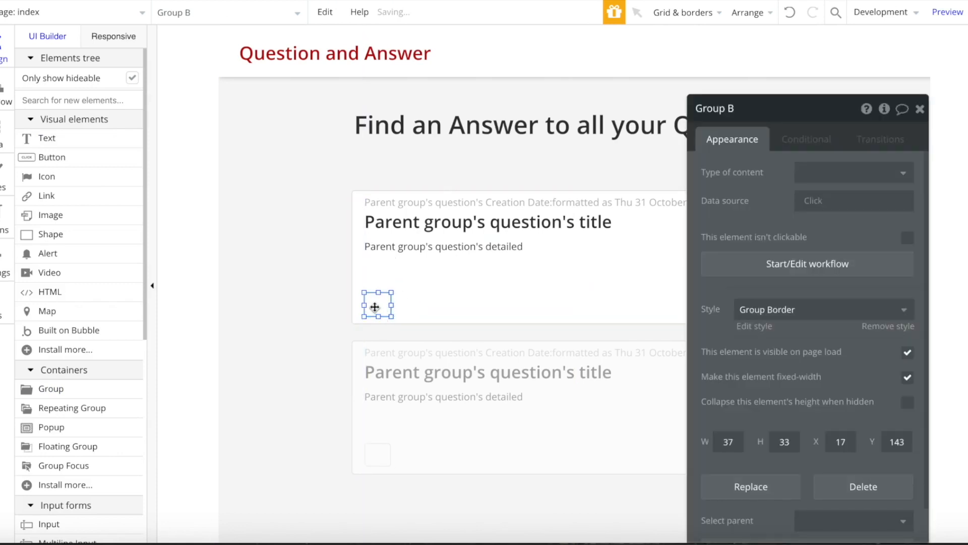
click(888, 326)
click(747, 283)
click(761, 304)
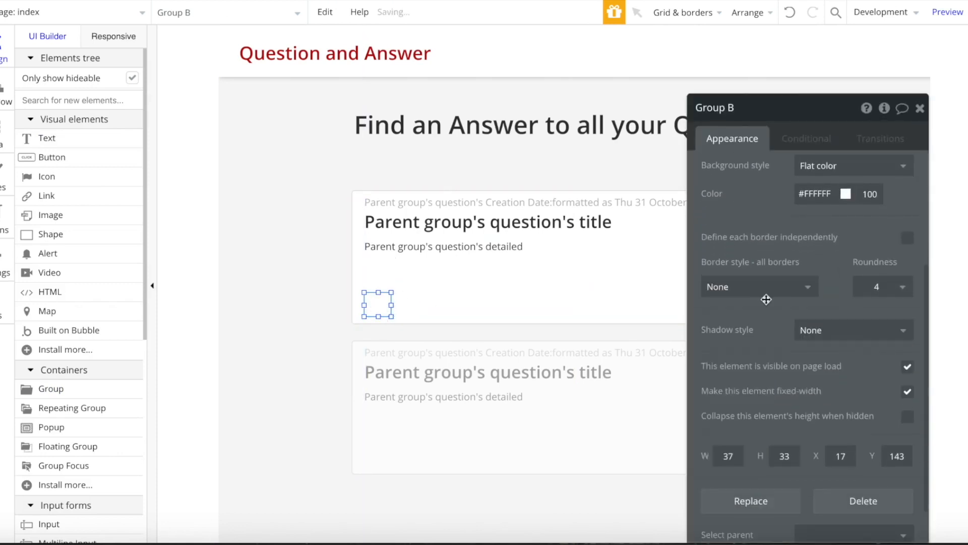
- Give the small group an image background and fully rounded, circular corners
scroll(891, 276, down, 2)
click(891, 275)
click(829, 353)
scroll(826, 351, down, 3)
scroll(826, 351, down, 3)
click(878, 381)
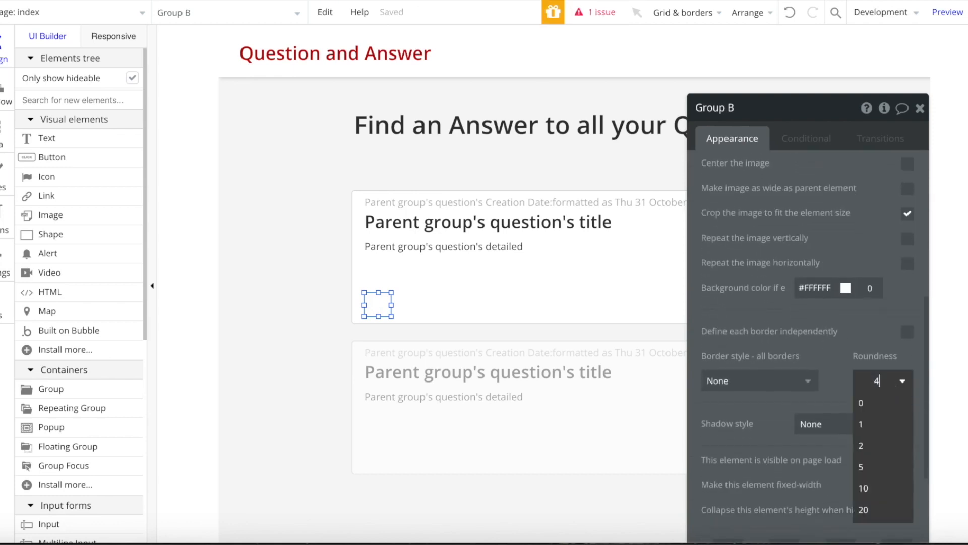
key(Return)
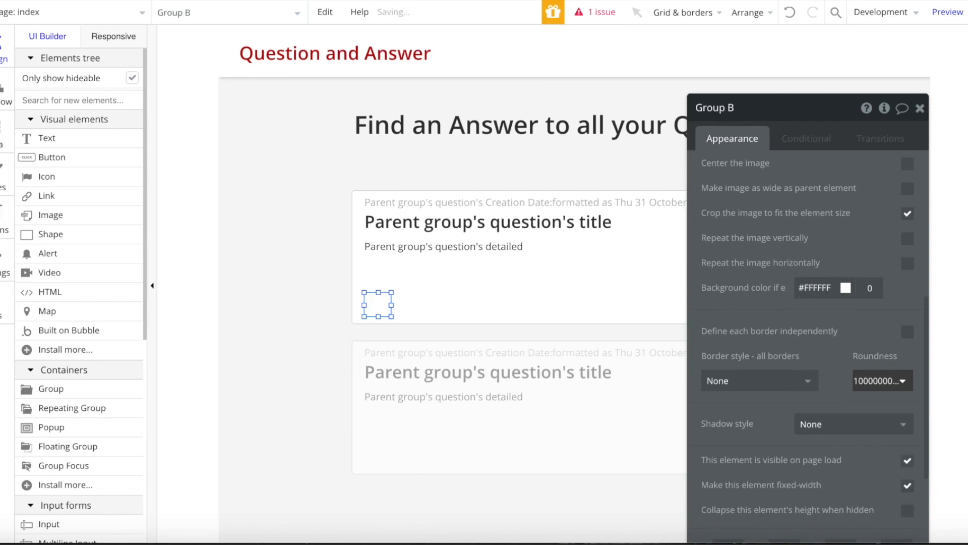
scroll(838, 302, up, 6)
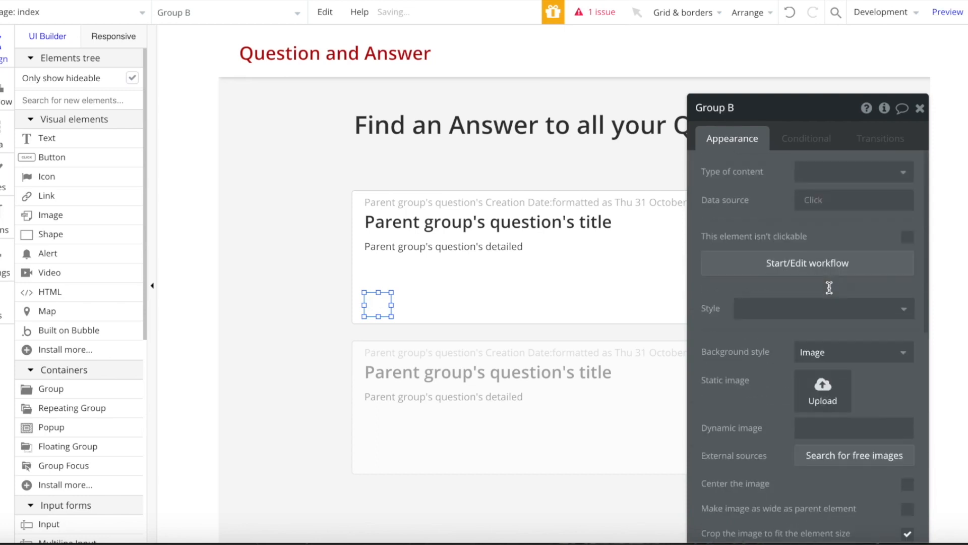
- Set the group's dynamic image to Parent group's question's host's avatar
click(822, 428)
click(686, 431)
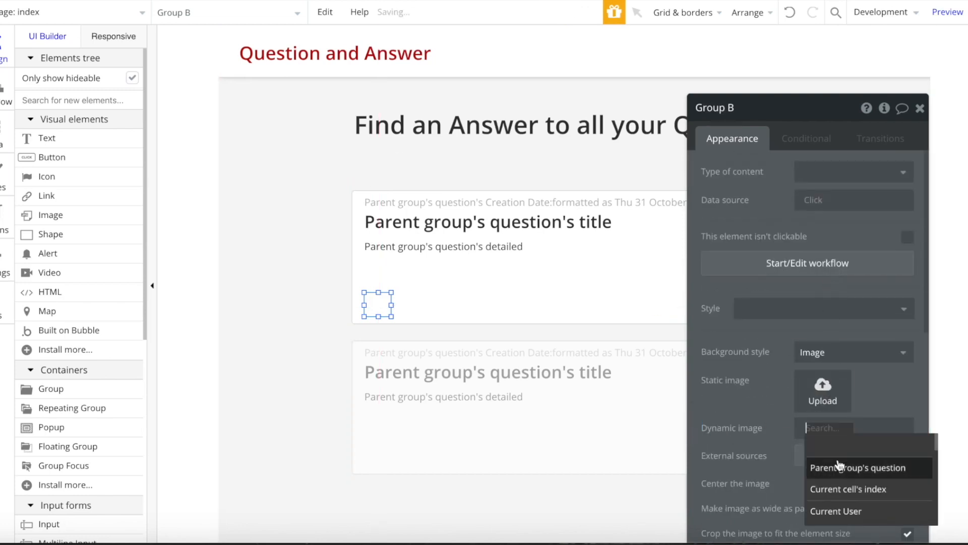
click(838, 474)
scroll(839, 477, down, 2)
click(845, 464)
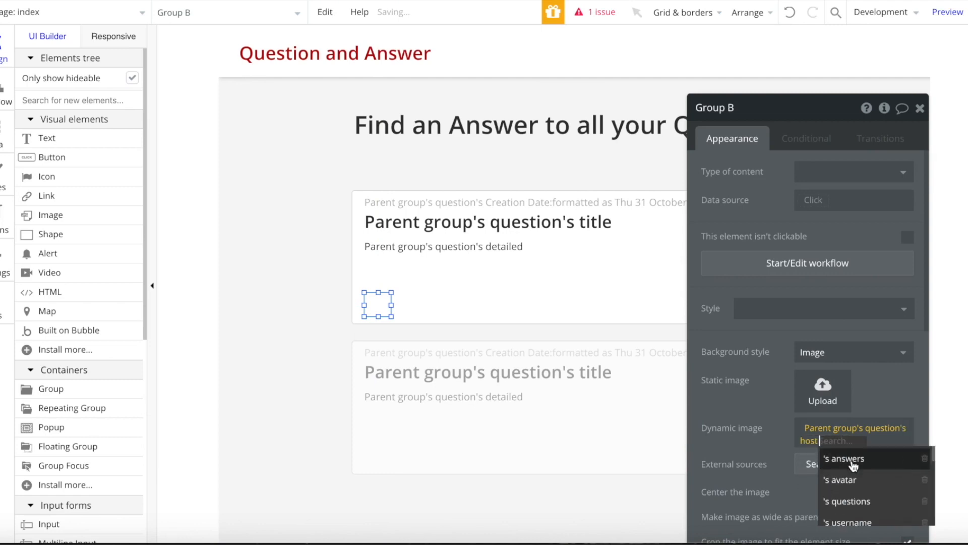
click(855, 476)
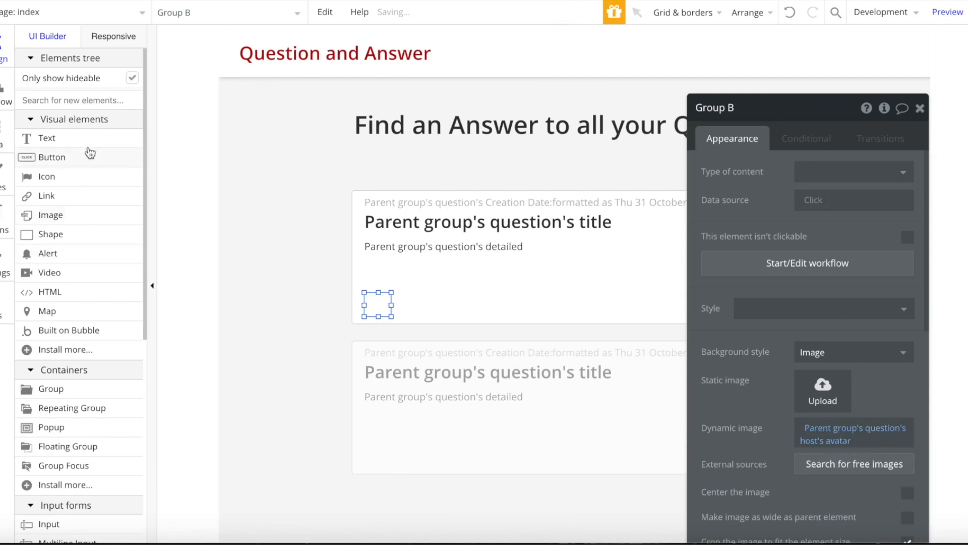
- Draw a new text box in the first question card next to the avatar group
click(47, 138)
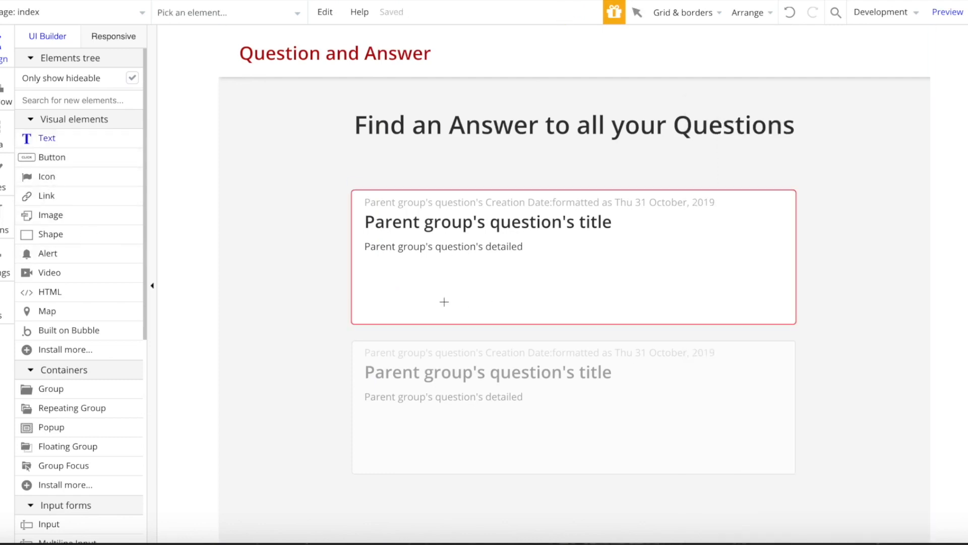
drag(493, 312, 497, 314)
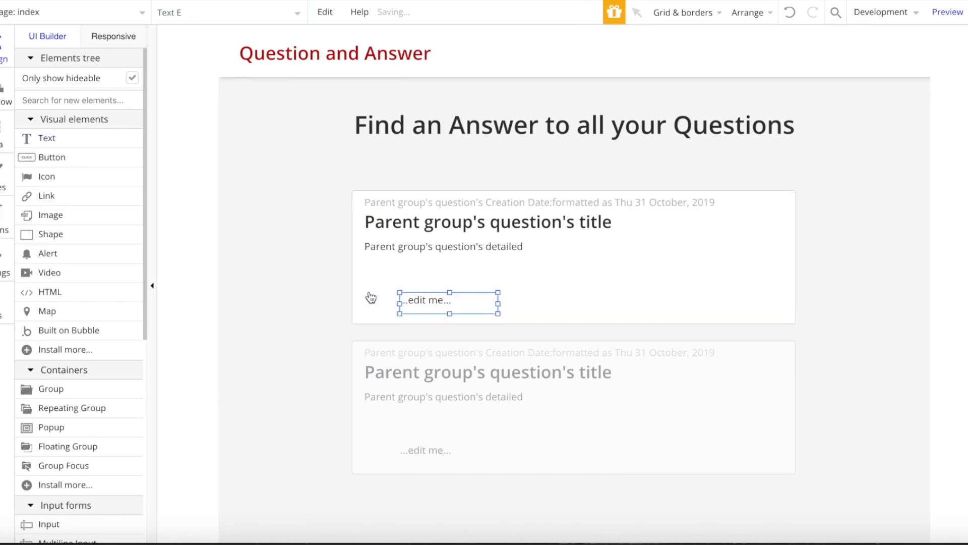
right_click(377, 310)
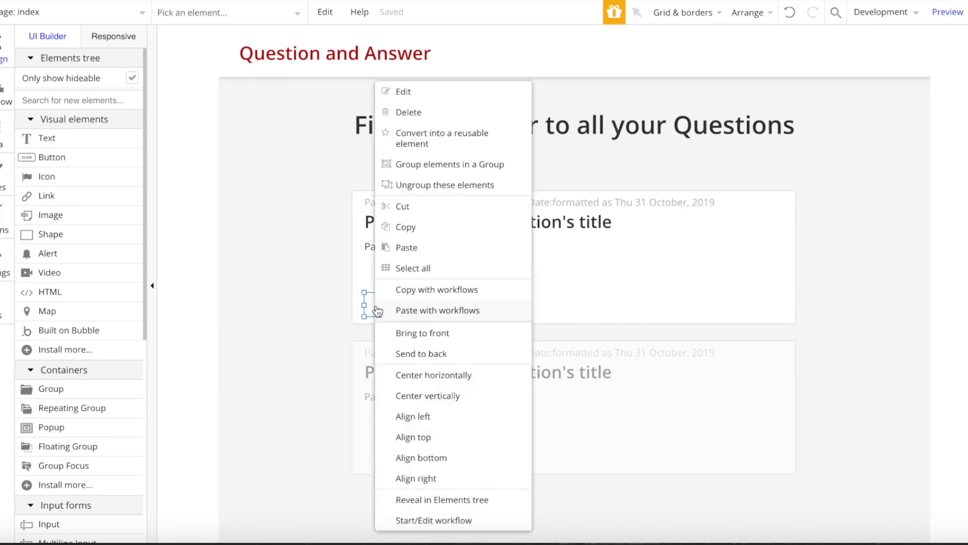
click(443, 165)
click(429, 299)
right_click(428, 303)
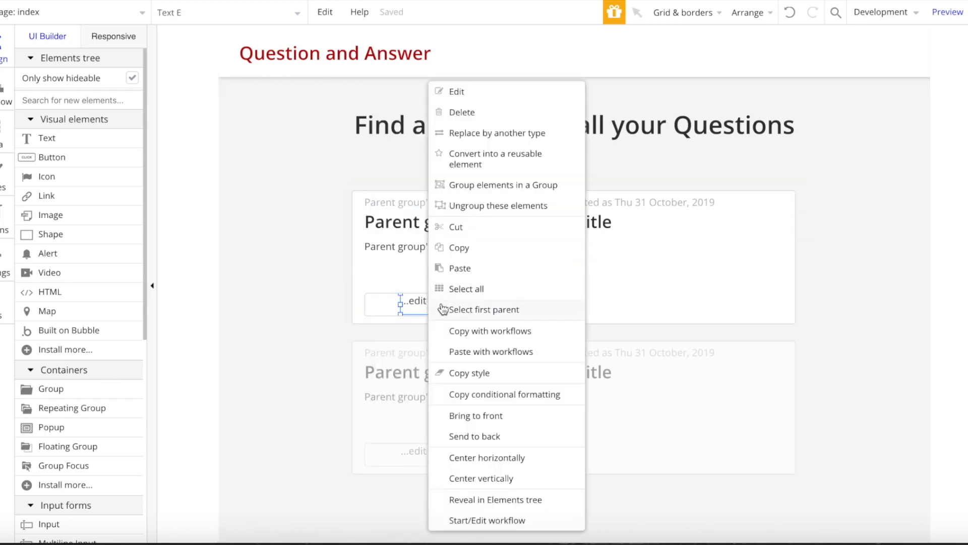
click(421, 311)
click(446, 327)
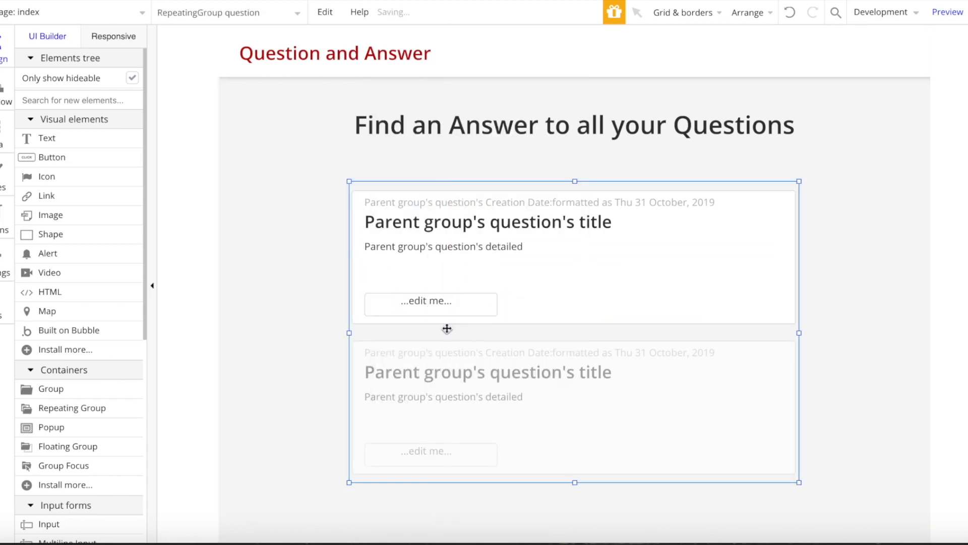
click(438, 300)
- Set the text to show Parent group's question's host's username
double_click(438, 300)
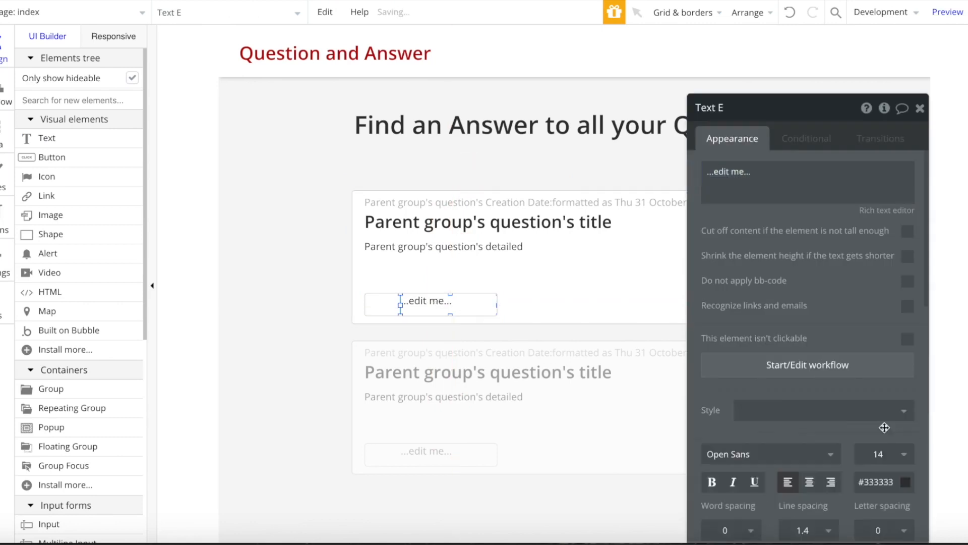
scroll(886, 439, down, 2)
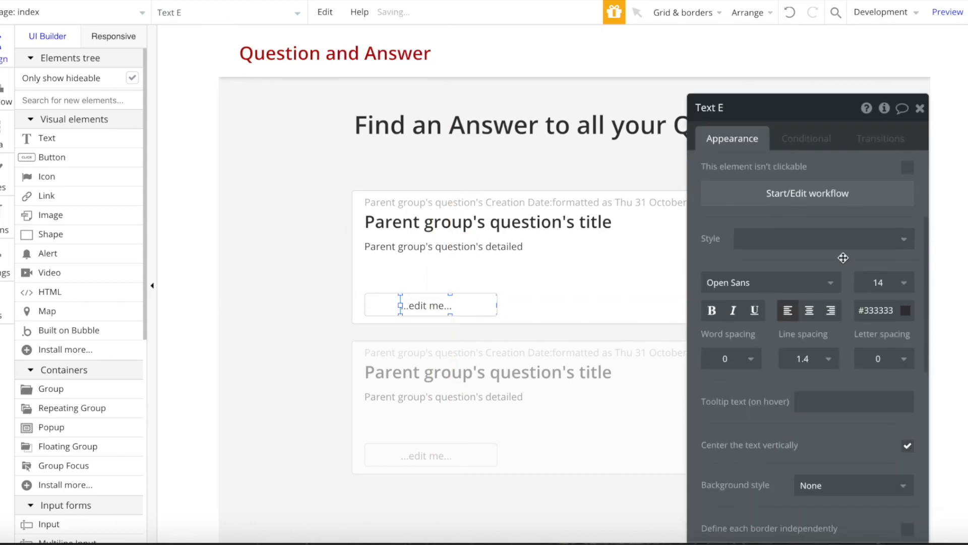
scroll(843, 258, up, 3)
click(800, 162)
click(396, 306)
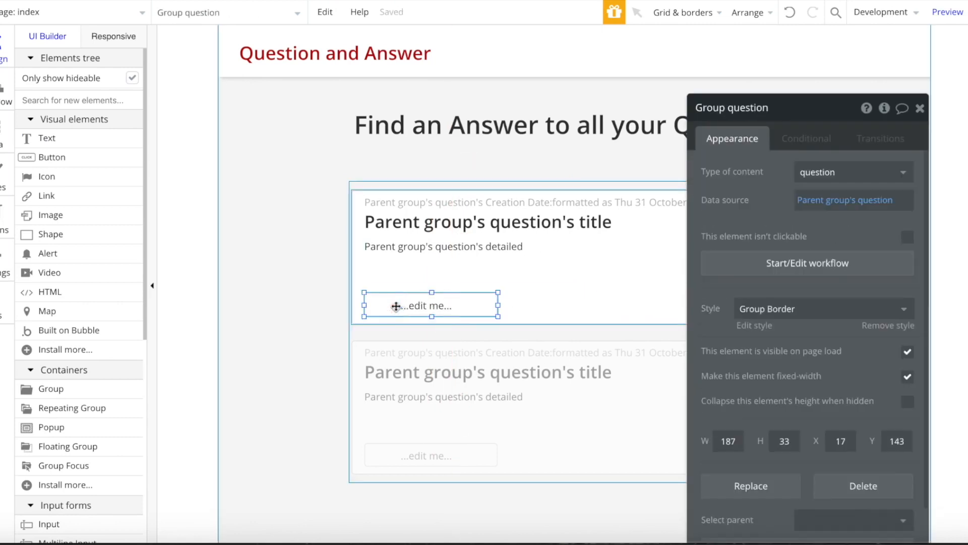
click(426, 309)
click(822, 164)
click(643, 167)
click(747, 210)
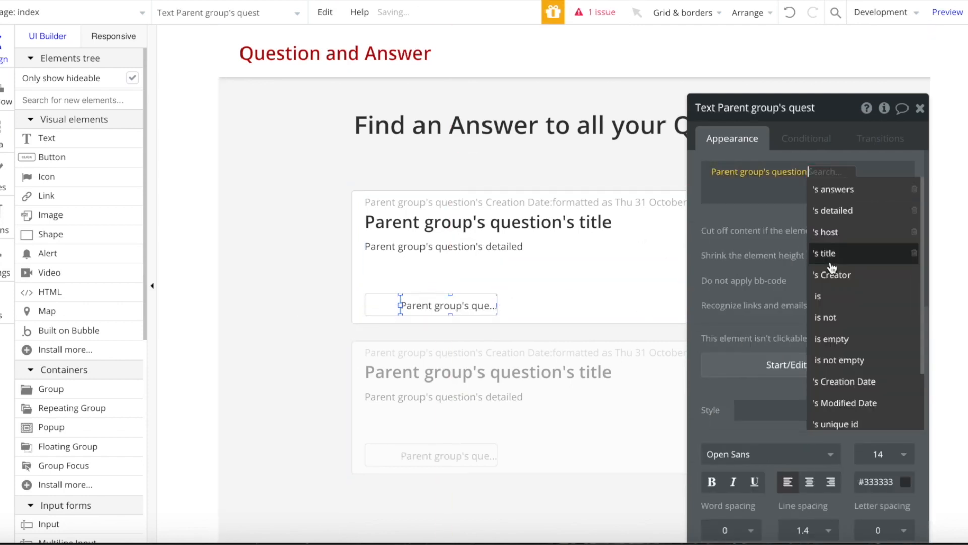
click(856, 233)
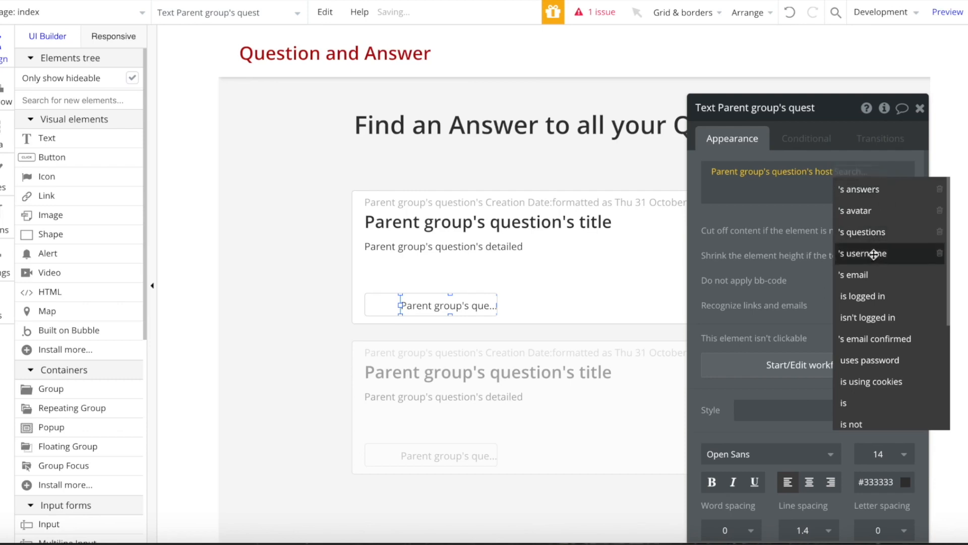
click(874, 254)
- Move the avatar group beside the username text and centre its background image
drag(373, 304, 385, 306)
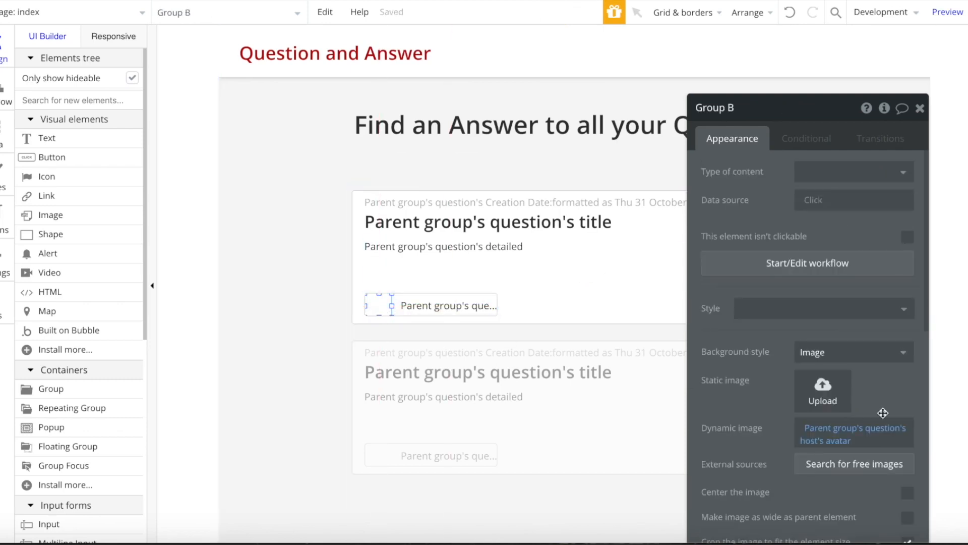
scroll(900, 306, down, 5)
scroll(900, 306, up, 3)
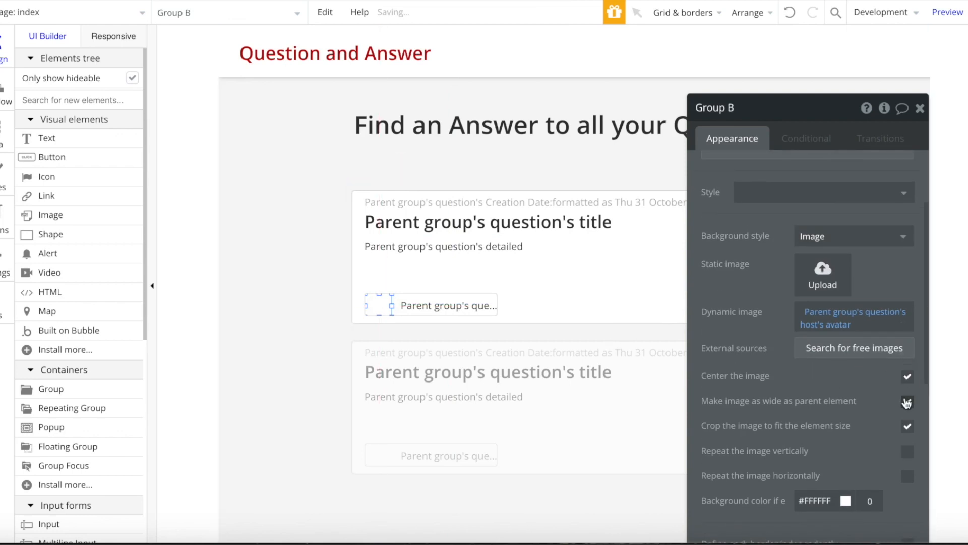
click(919, 109)
click(499, 297)
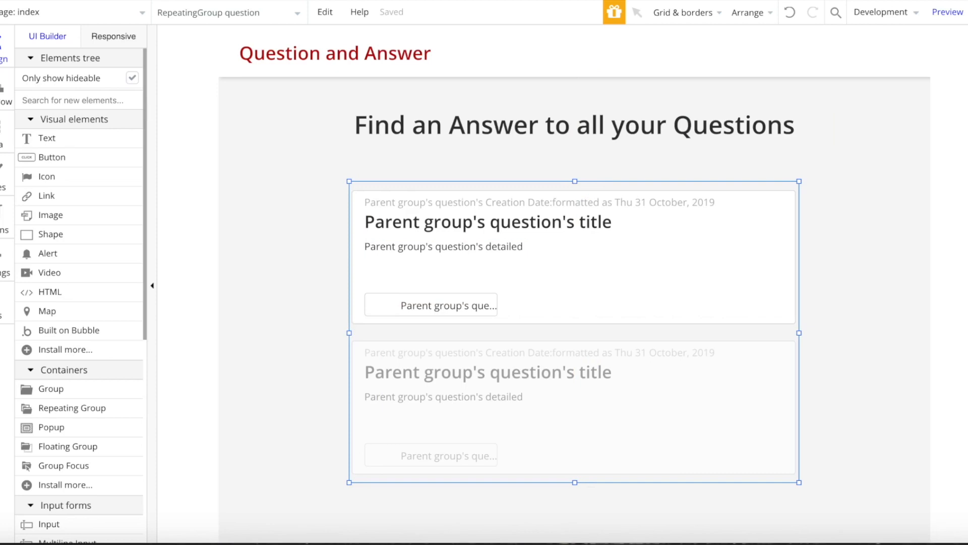
- Create a new page named 'question' cloned from the index page
click(63, 11)
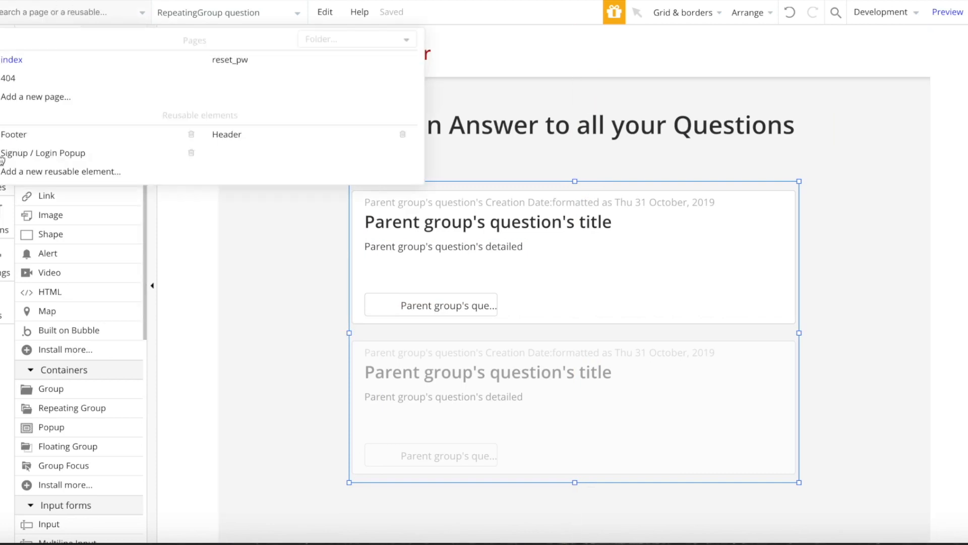
click(93, 98)
text(question)
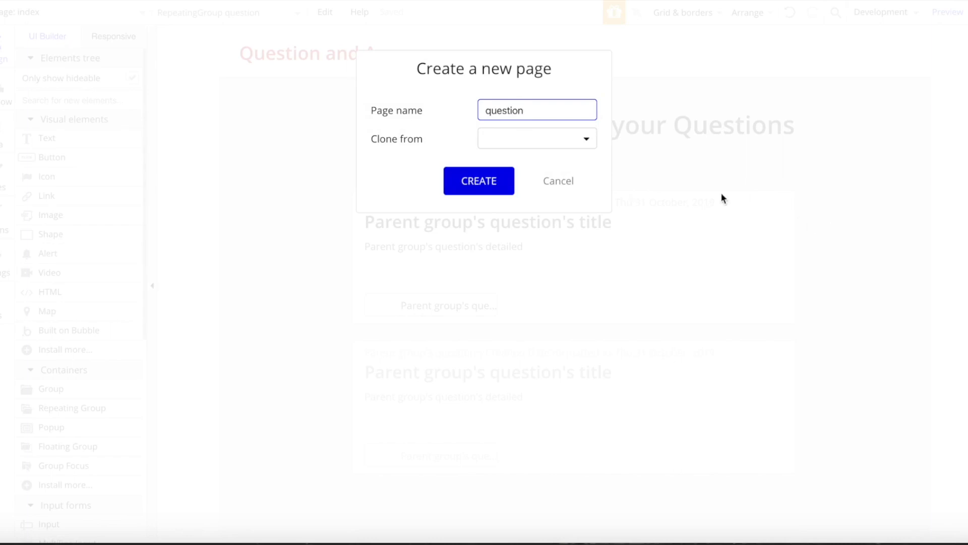
click(535, 136)
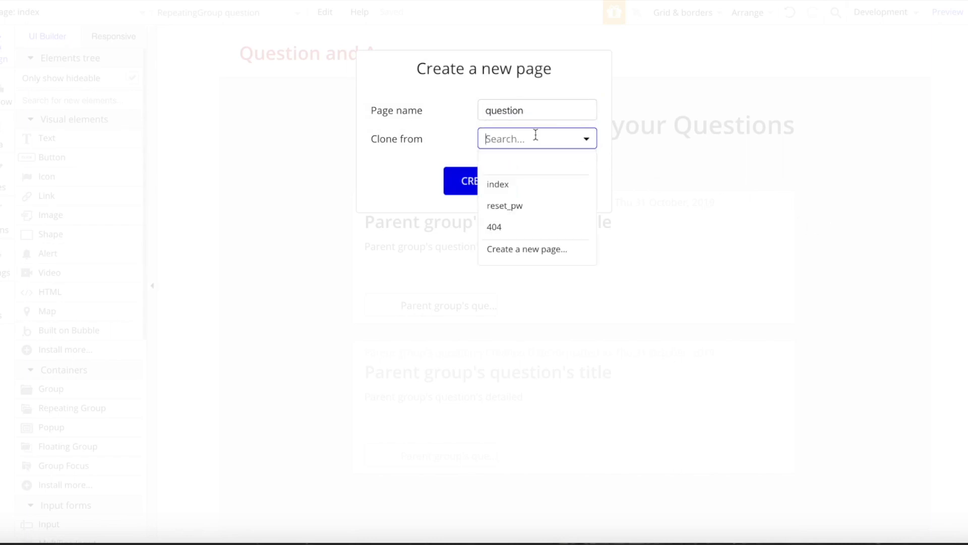
click(521, 172)
click(508, 146)
click(499, 170)
click(502, 142)
click(497, 182)
click(491, 184)
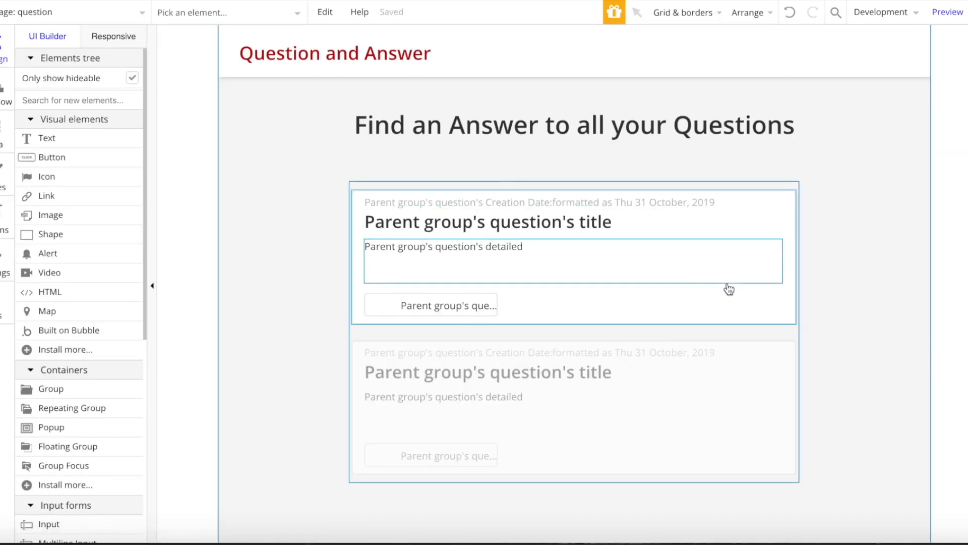
- Delete the repeating group and the 'Find an Answer' heading from the new page
click(622, 418)
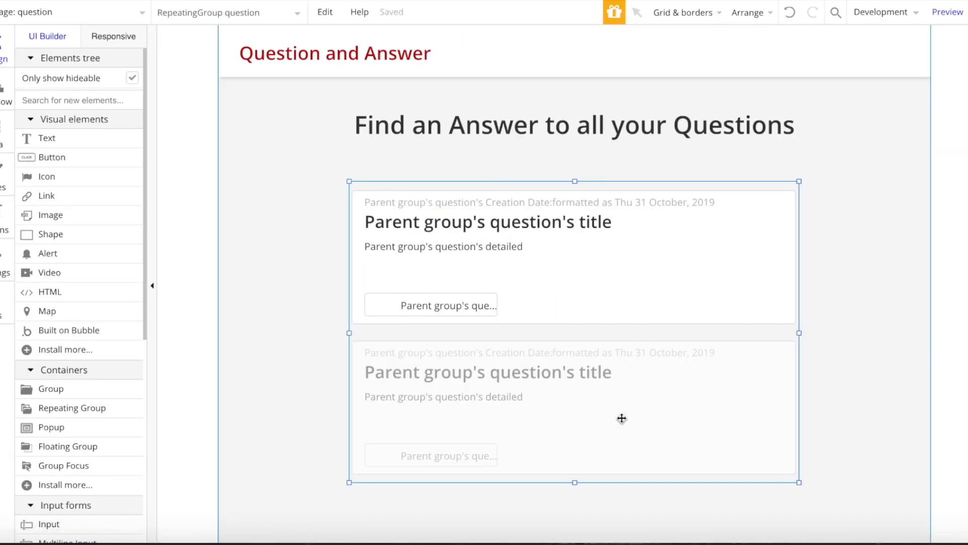
key(Delete)
click(606, 137)
key(Delete)
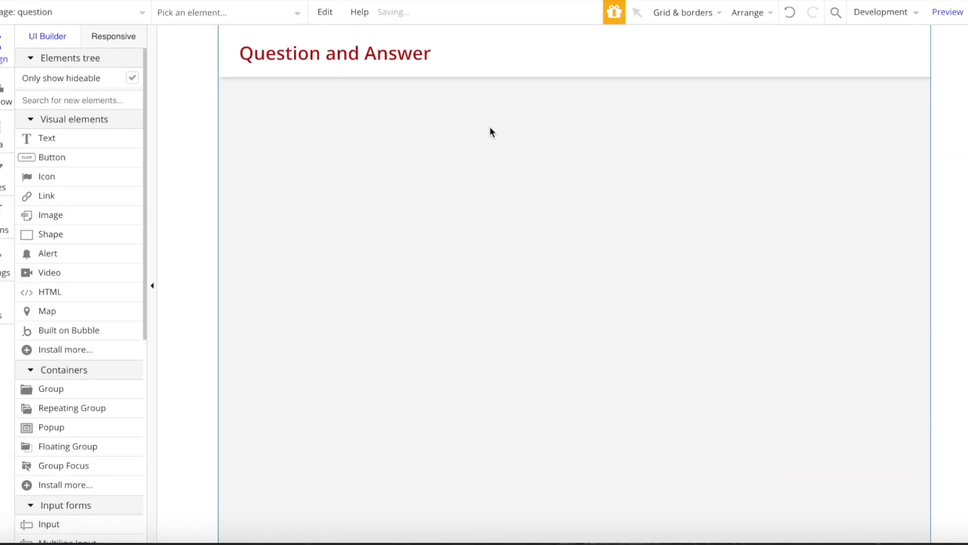
- Set the page's type of content to question, with title as the readable URL field
double_click(184, 140)
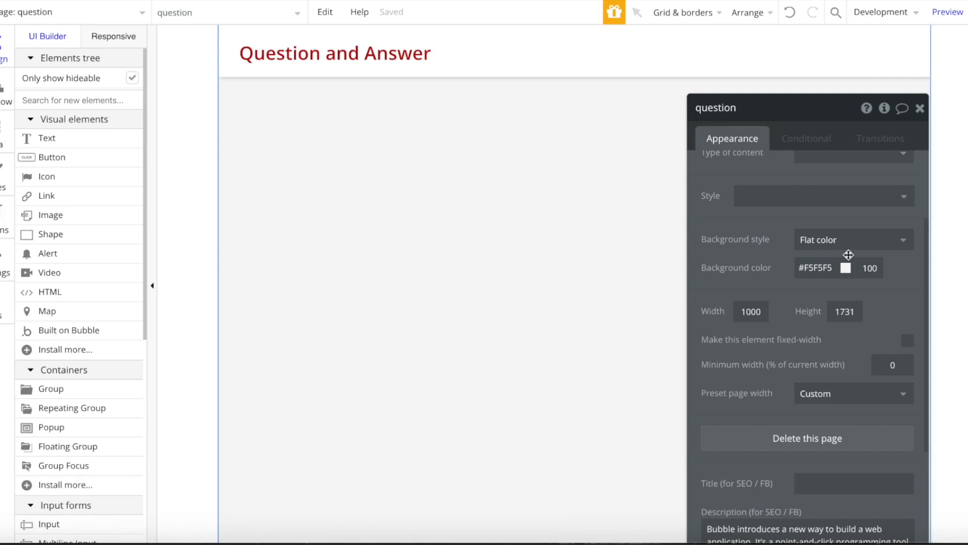
scroll(849, 254, up, 2)
click(878, 278)
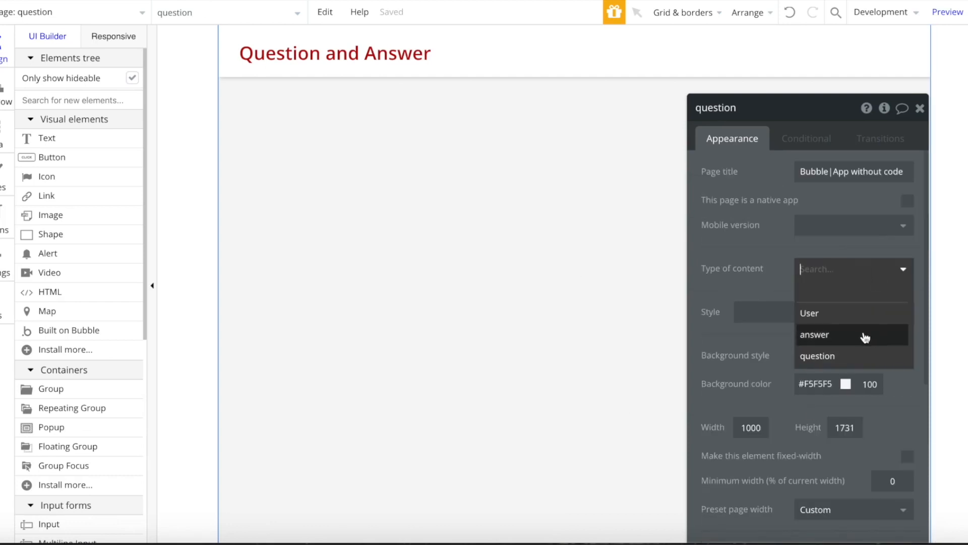
click(834, 358)
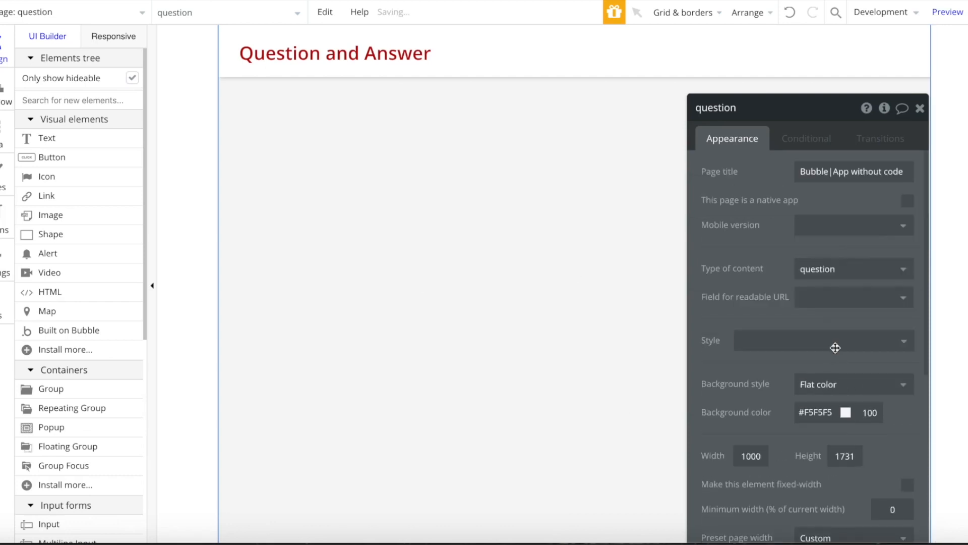
click(857, 299)
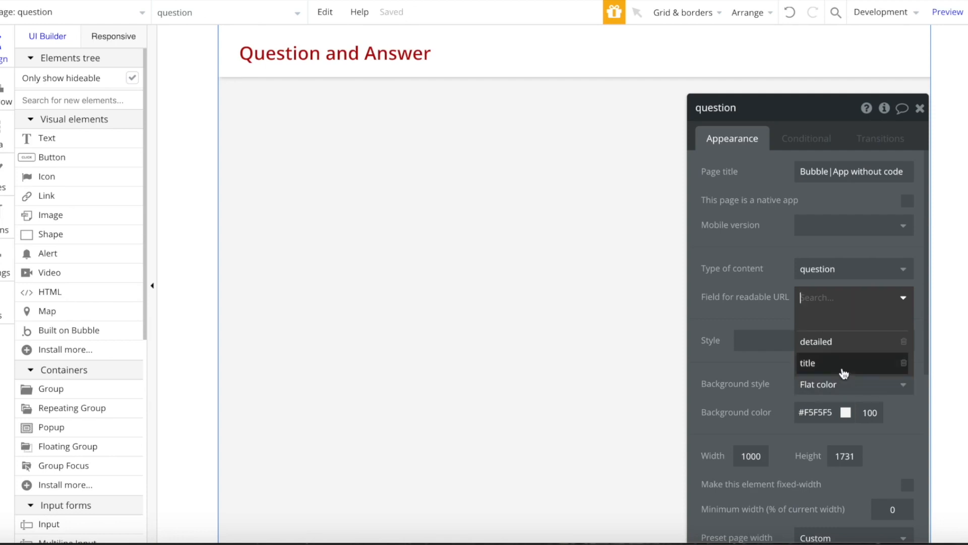
click(812, 363)
click(919, 110)
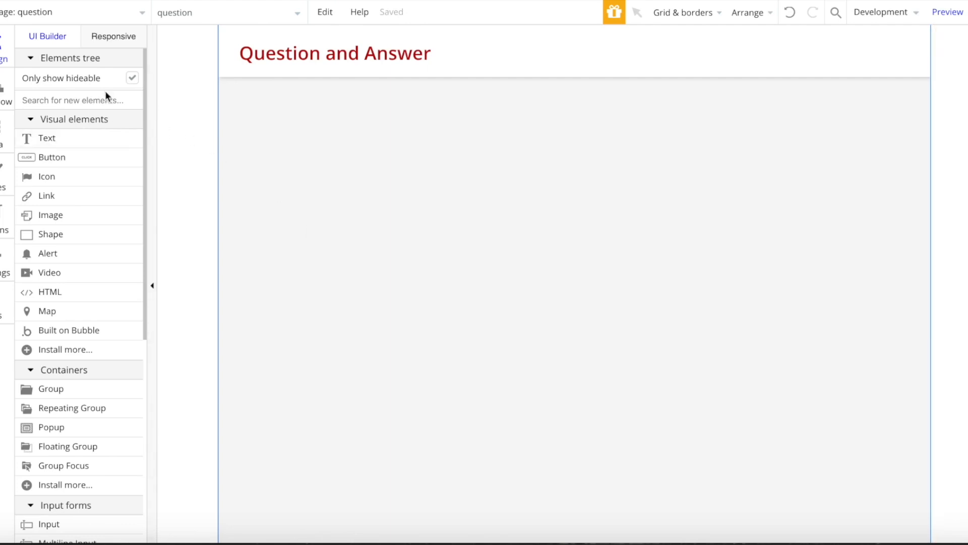
- Draw a large group on the empty page and center it horizontally
text(gr)
click(117, 134)
mouse_move(267, 102)
mouse_down()
mouse_move(398, 231)
mouse_move(897, 450)
mouse_move(891, 456)
mouse_up()
right_click(628, 322)
click(718, 459)
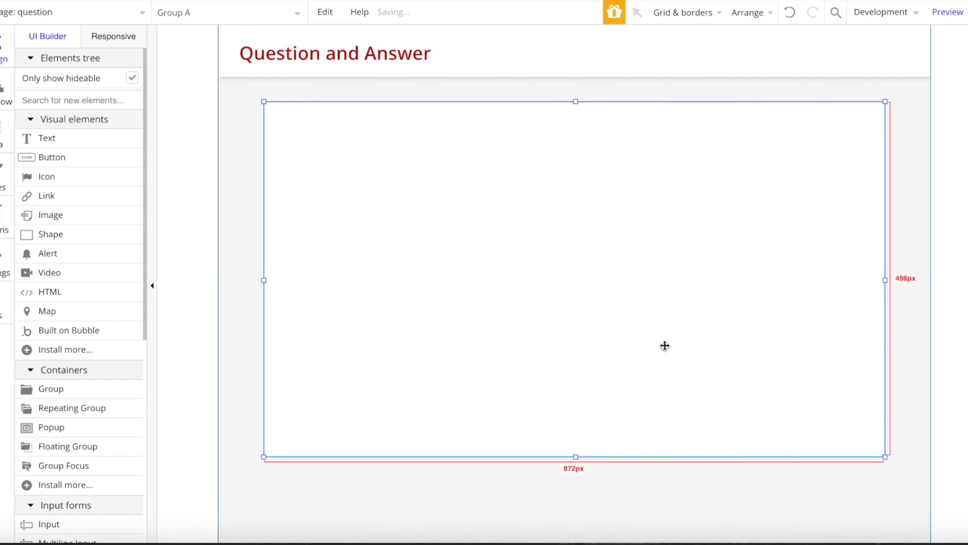
- Give the group a maximum width, no preset style, no background and no border
double_click(639, 275)
scroll(908, 328, down, 2)
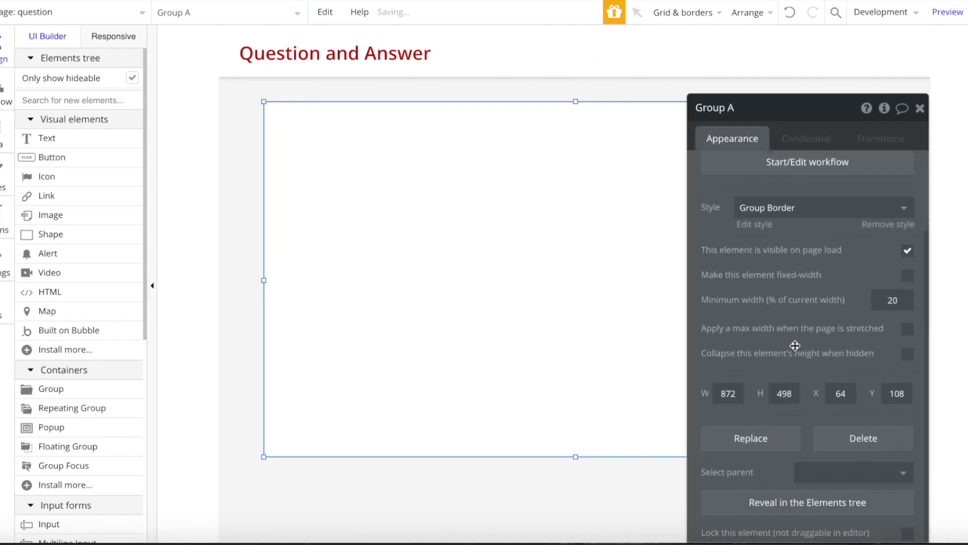
click(908, 329)
click(888, 224)
click(815, 251)
click(817, 271)
click(804, 344)
click(716, 366)
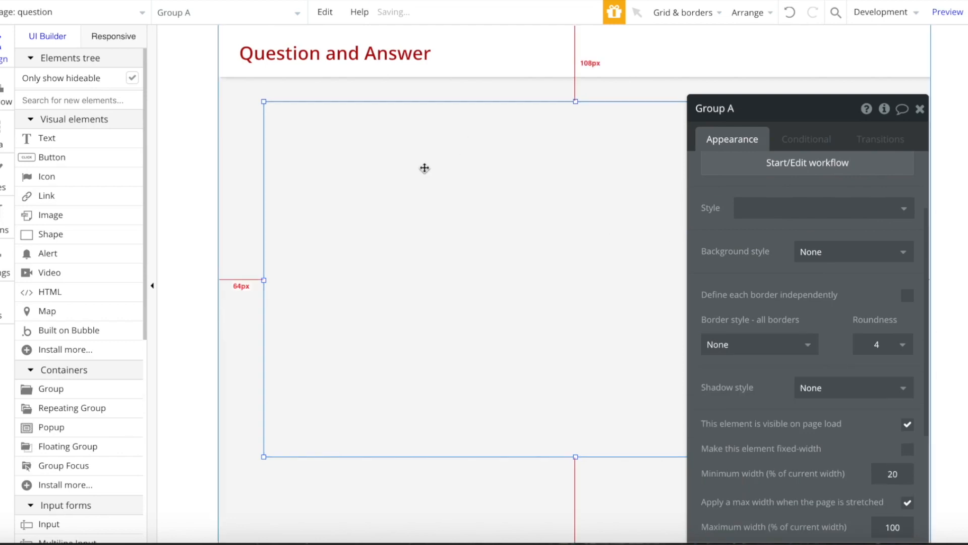
- Add a bold, unstyled text box across the top of the group
click(101, 139)
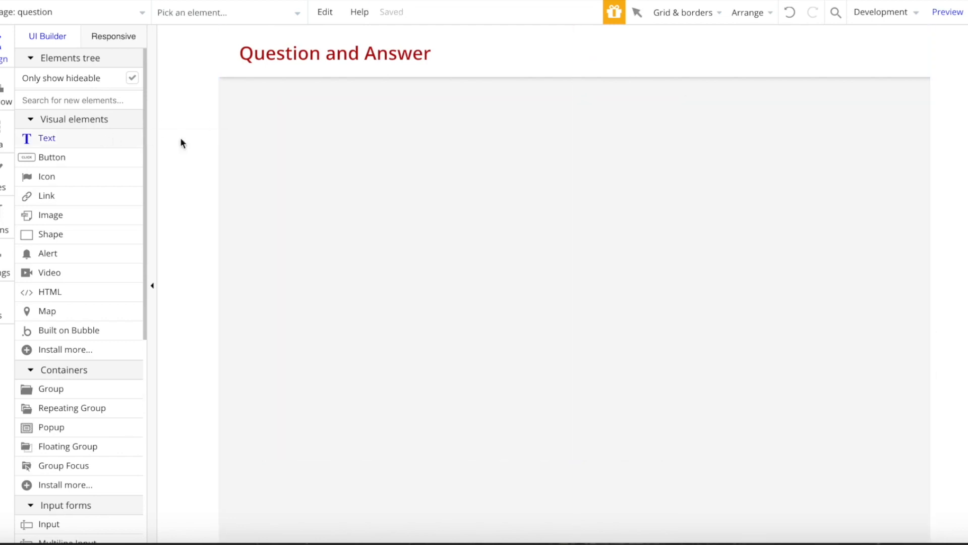
drag(277, 109, 865, 206)
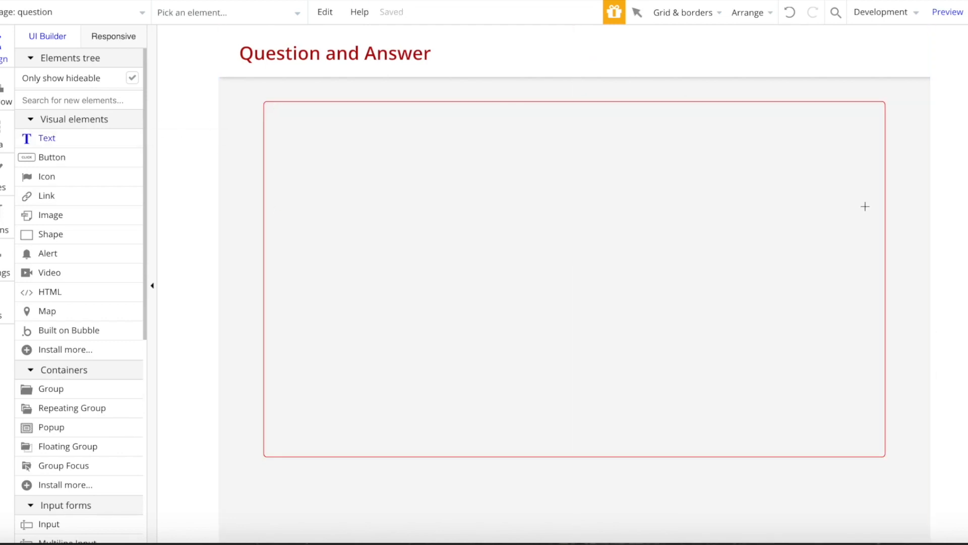
click(880, 433)
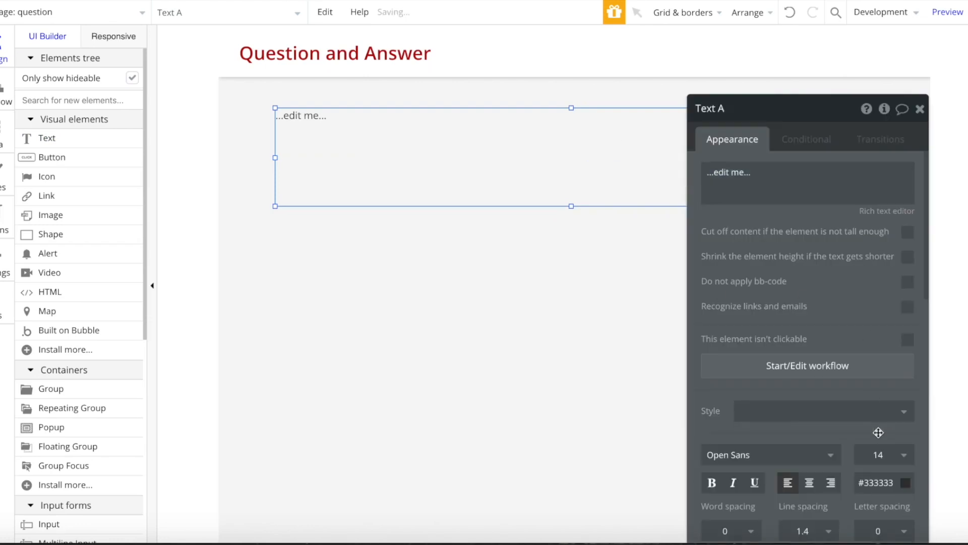
scroll(878, 431, down, 5)
click(873, 237)
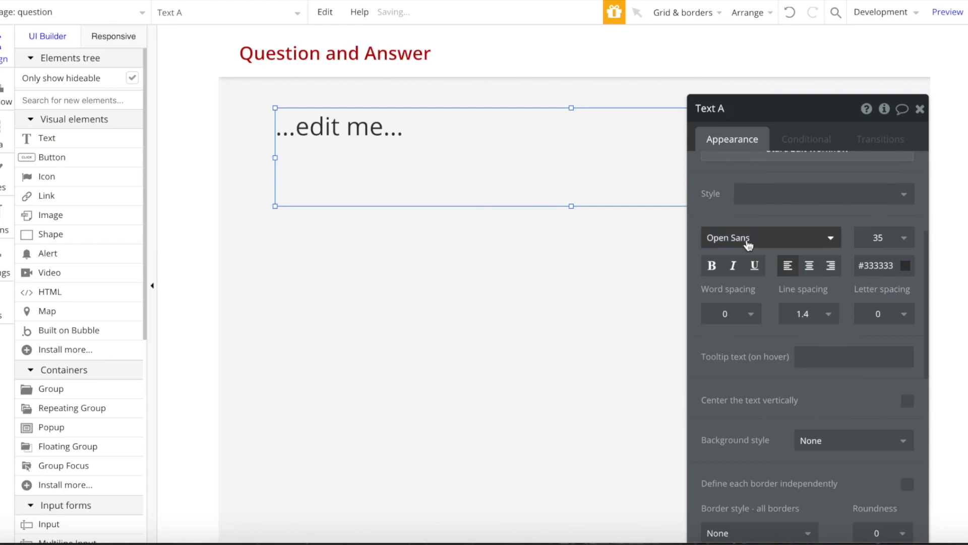
click(715, 270)
scroll(807, 252, up, 5)
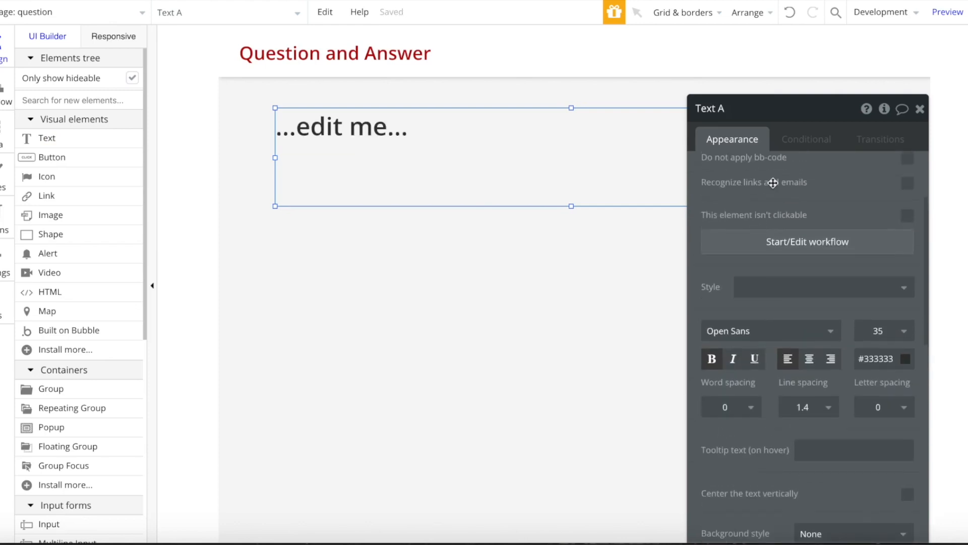
- Make the text show Current Page question's title and reduce its height
click(716, 181)
click(644, 172)
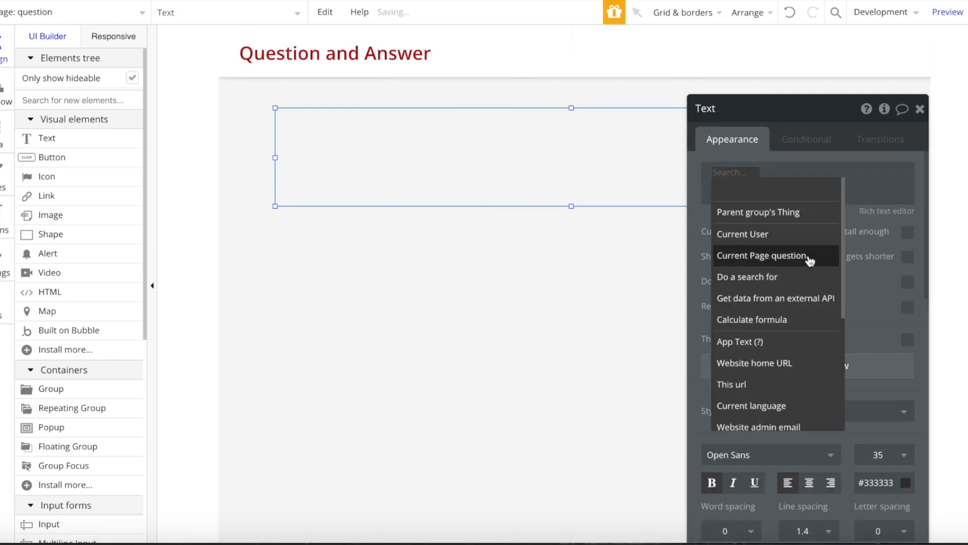
click(746, 256)
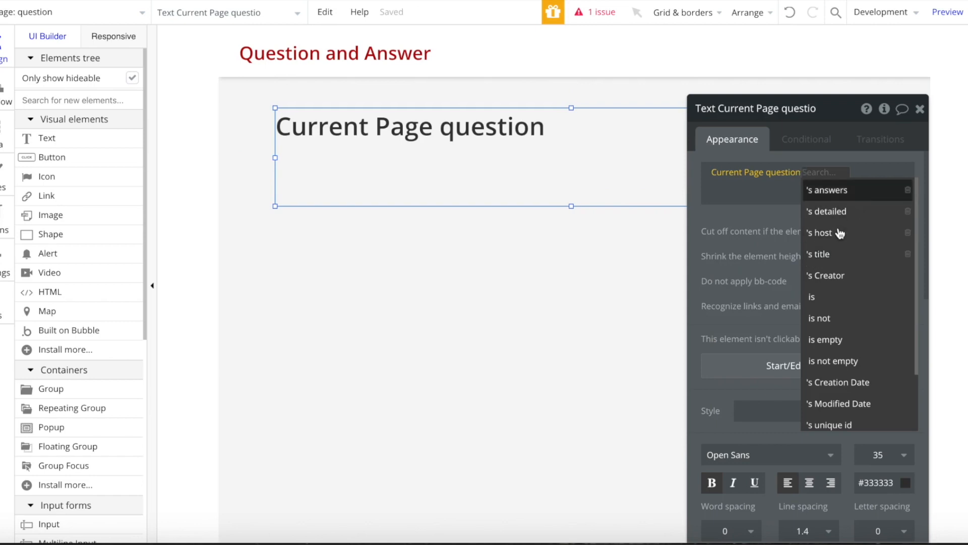
click(830, 256)
drag(574, 208, 571, 162)
- Add a text beneath the title showing Current Page question's detailed
click(47, 146)
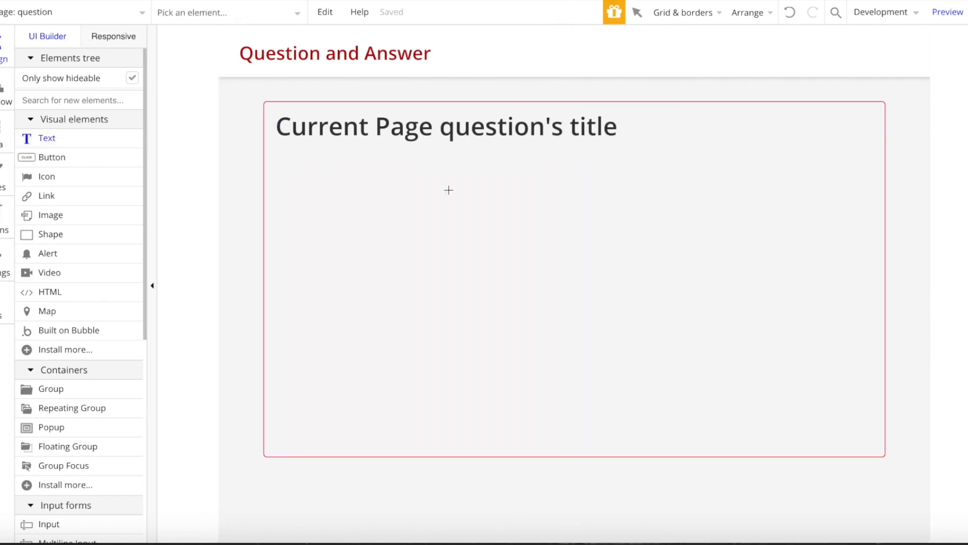
drag(439, 213, 439, 212)
mouse_move(383, 201)
mouse_down()
mouse_move(358, 182)
mouse_move(858, 176)
mouse_up()
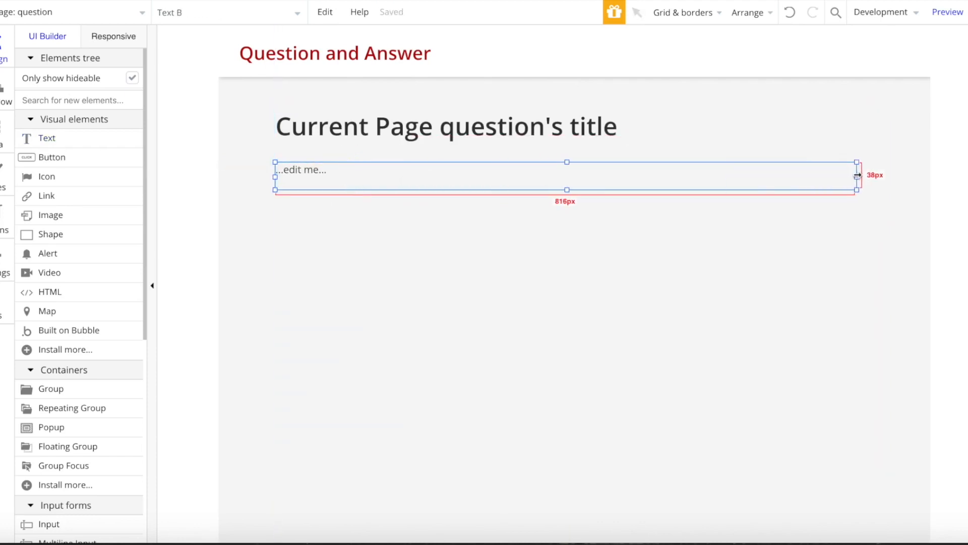
double_click(807, 174)
click(662, 173)
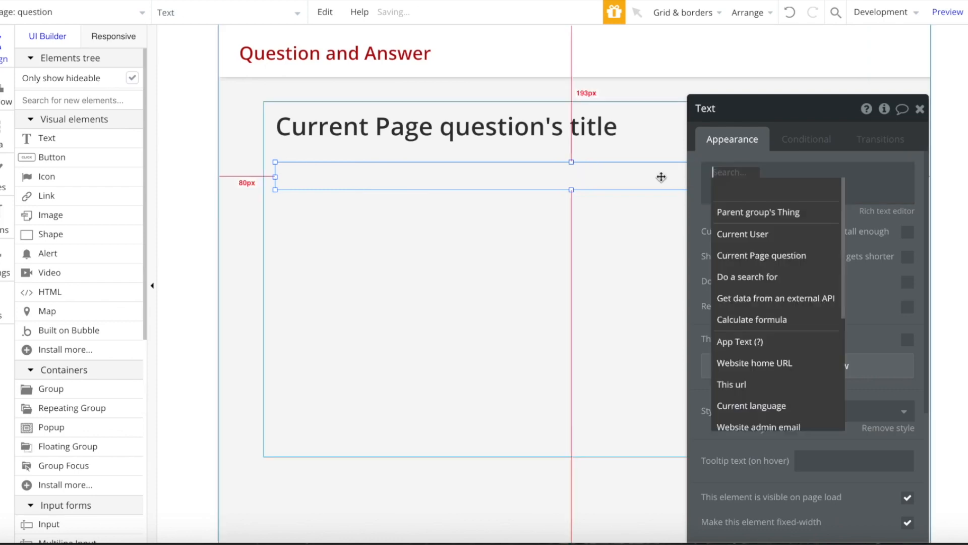
click(762, 255)
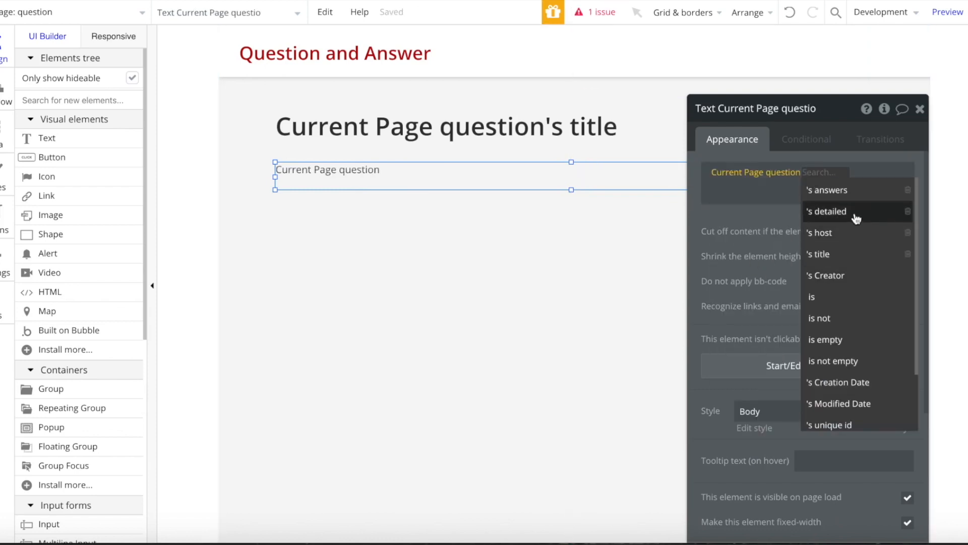
click(757, 212)
click(329, 214)
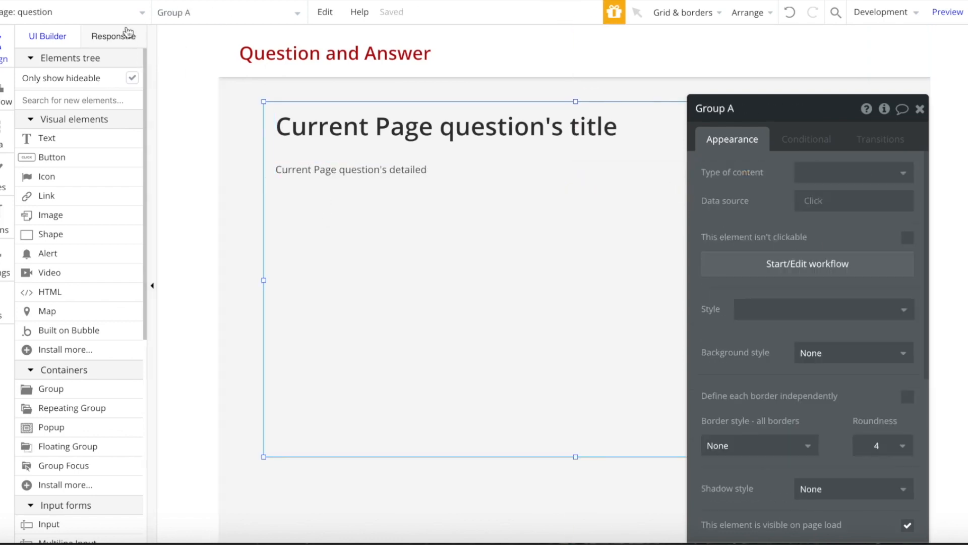
- Paste the index page's host box below the question details and resize it to 261 by 54
click(122, 11)
click(80, 67)
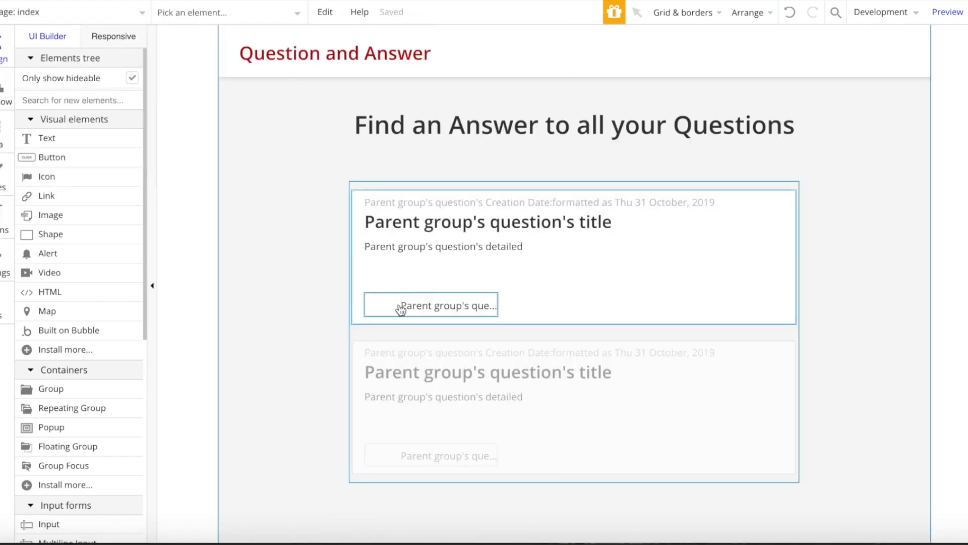
click(140, 21)
click(249, 60)
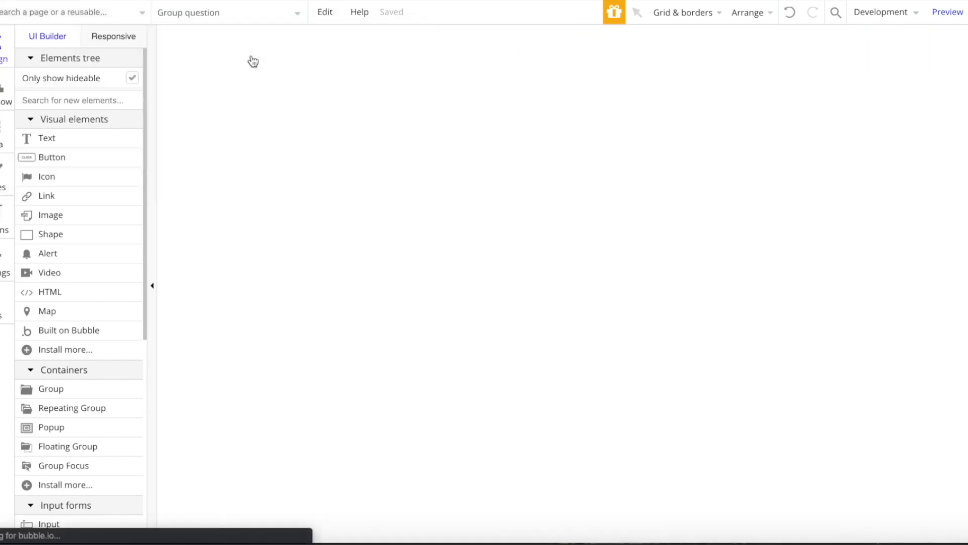
key(ctrl+v)
drag(299, 121, 310, 212)
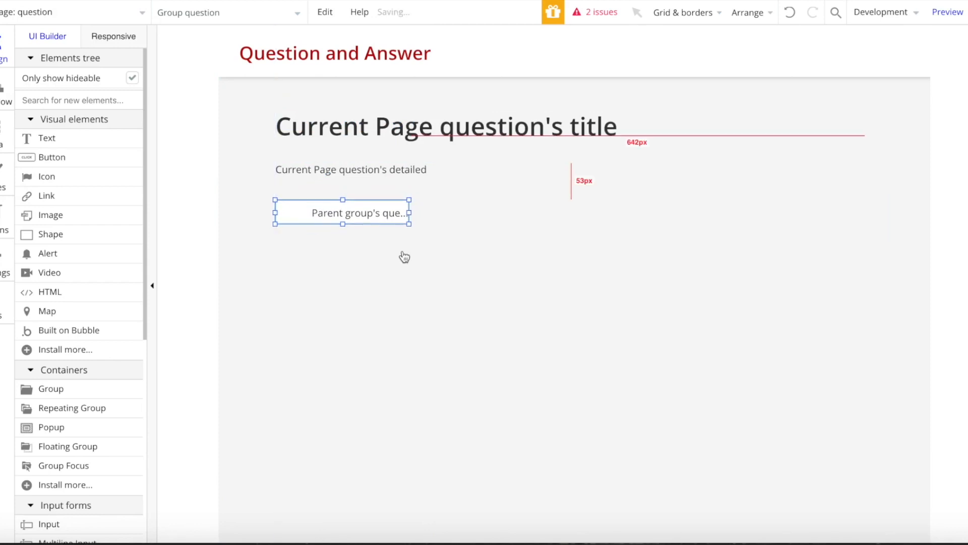
drag(413, 223, 463, 240)
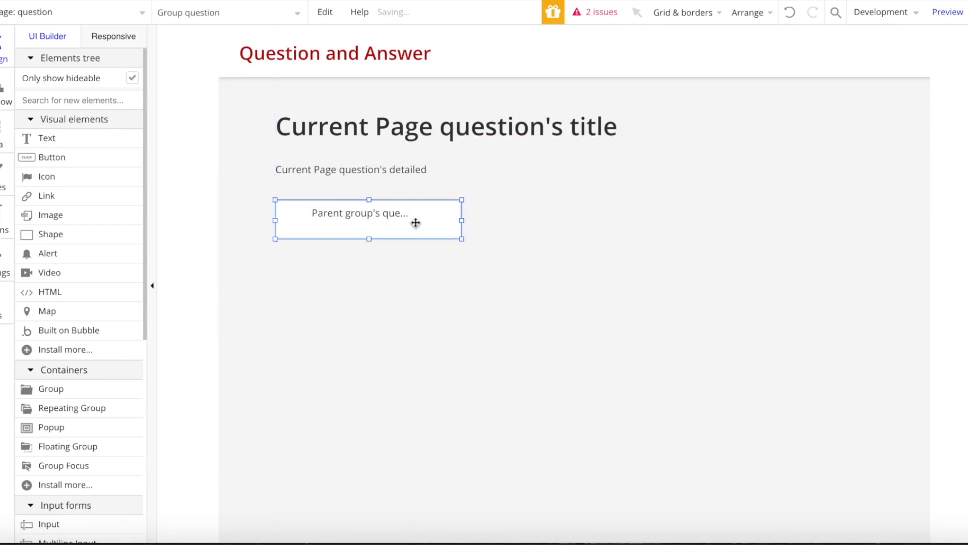
- Stretch the host box's inner text to fill it and widen the small inner group
click(392, 216)
drag(410, 225, 498, 249)
drag(374, 218, 372, 217)
click(274, 217)
click(305, 225)
click(302, 221)
mouse_move(304, 224)
mouse_down()
mouse_move(316, 229)
mouse_move(310, 246)
mouse_move(320, 221)
mouse_up()
click(326, 225)
- Change the host box's data source from the parent group to Current Page question
double_click(313, 222)
click(821, 213)
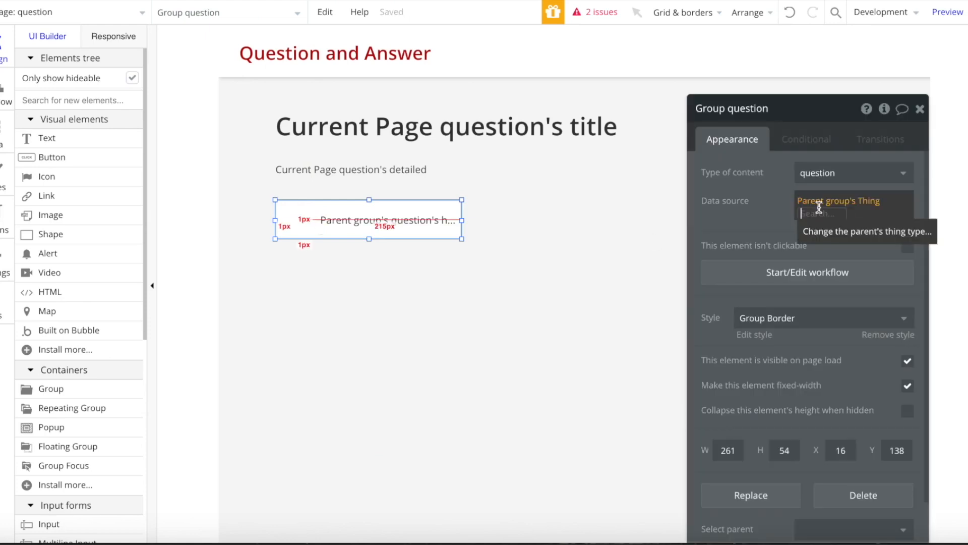
click(874, 209)
click(890, 203)
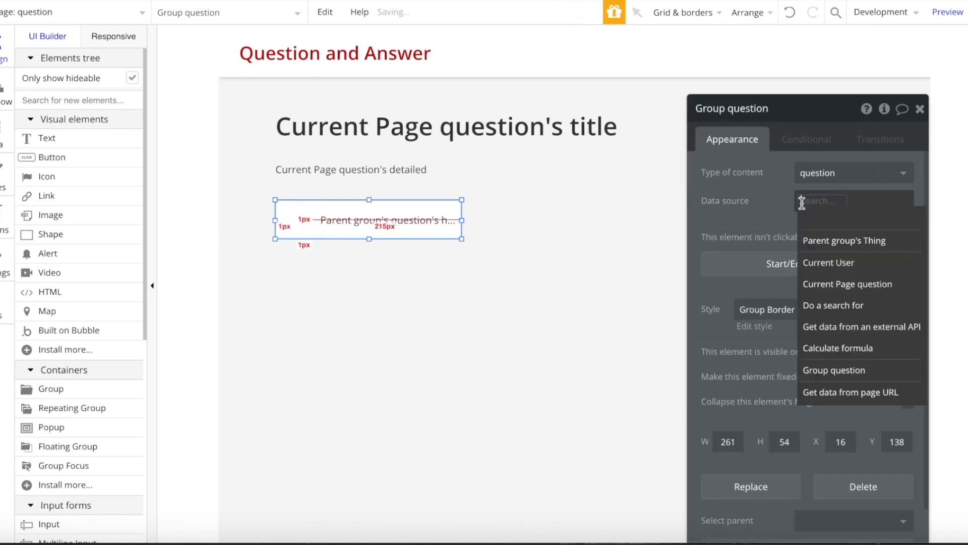
click(817, 283)
click(447, 186)
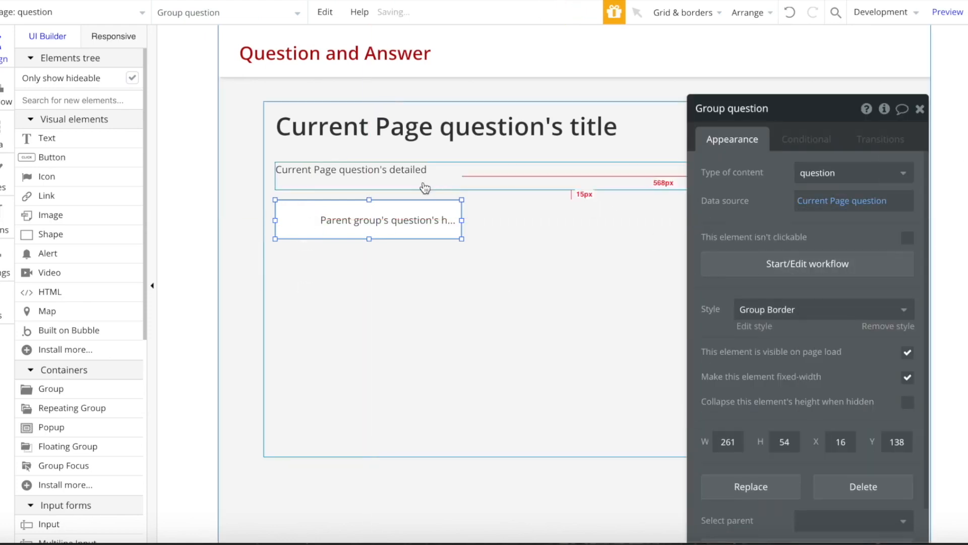
- Widen the host box's avatar image group
click(385, 217)
click(498, 276)
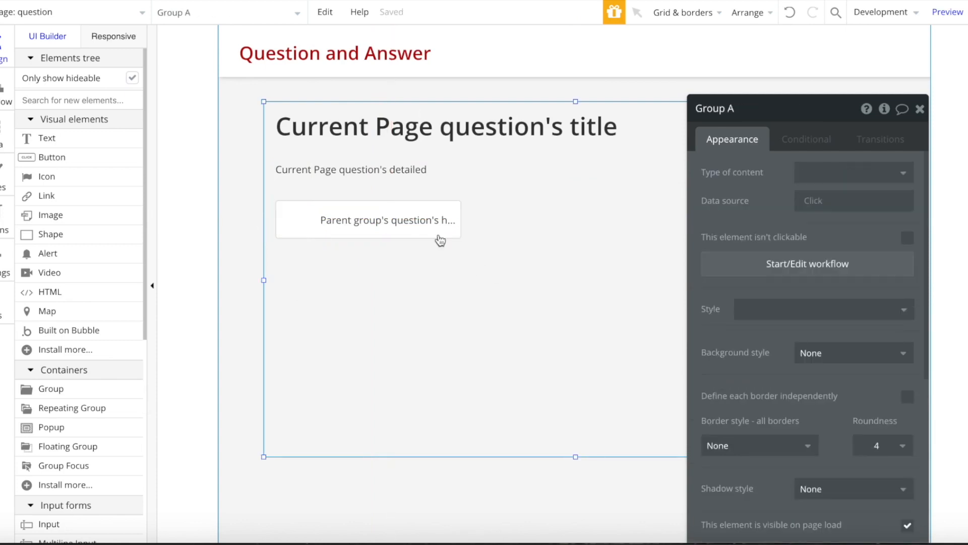
click(305, 227)
drag(309, 221, 311, 220)
click(362, 235)
click(384, 286)
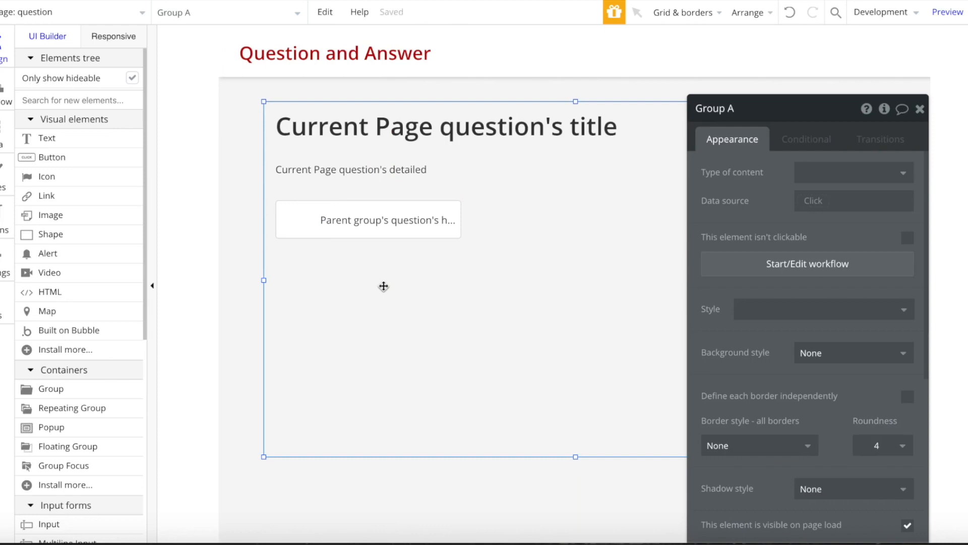
click(313, 230)
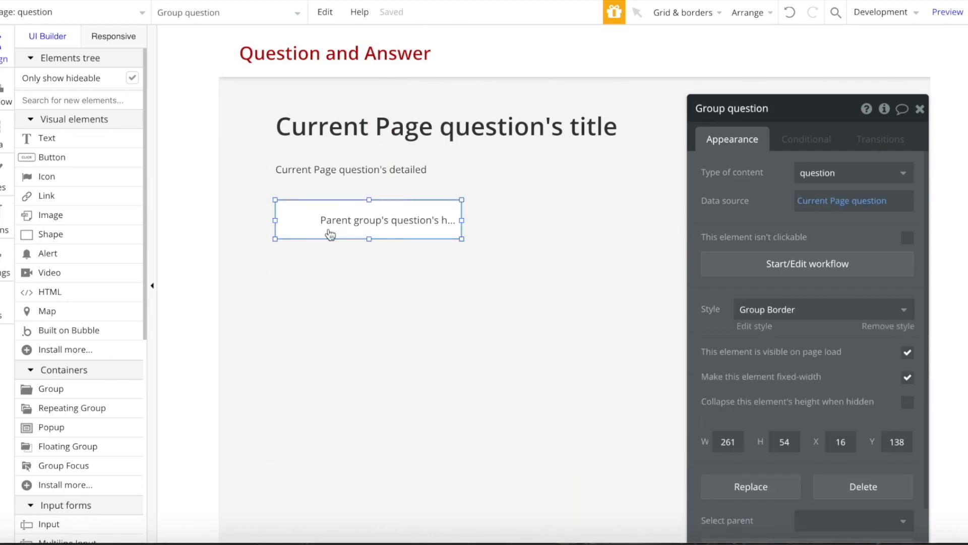
- Remove the host box's preset style and set its background to None
click(908, 326)
click(853, 353)
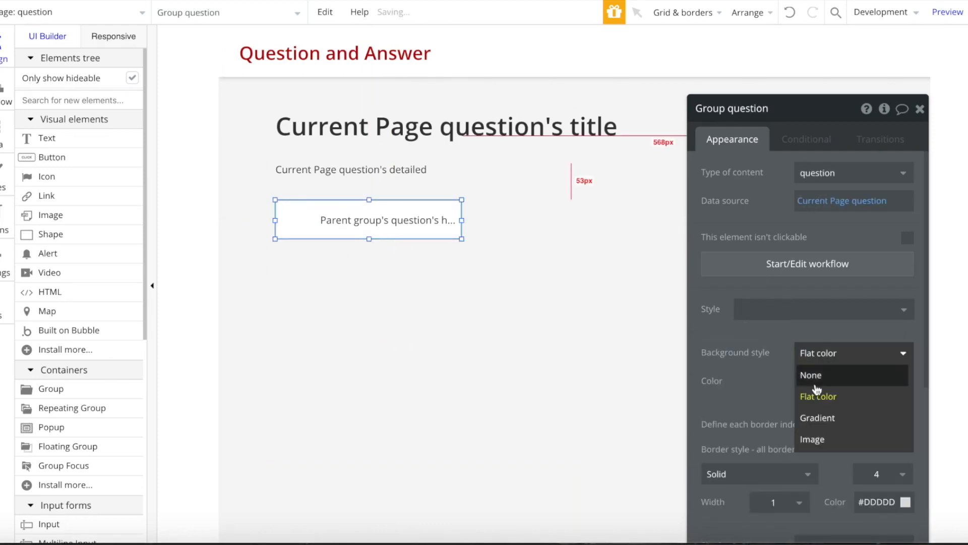
click(807, 374)
click(521, 285)
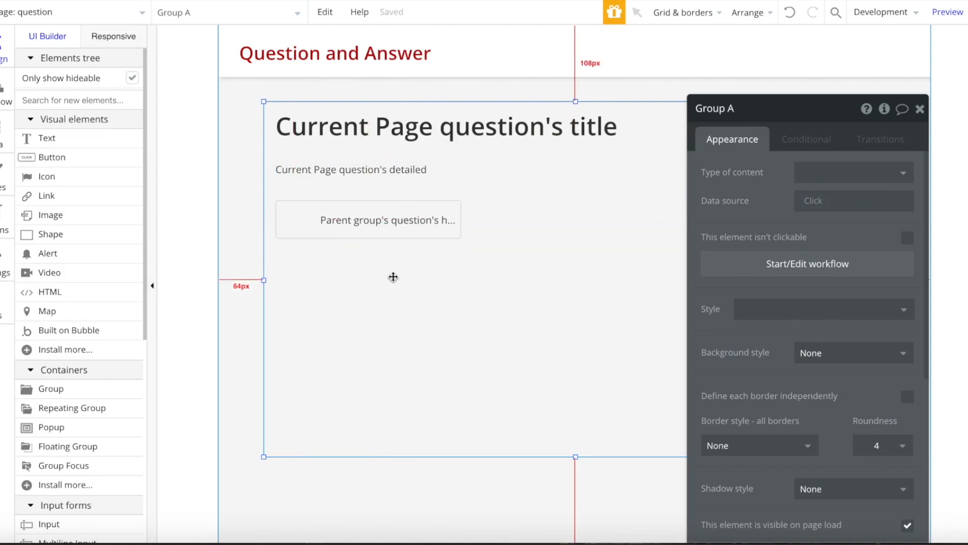
click(71, 137)
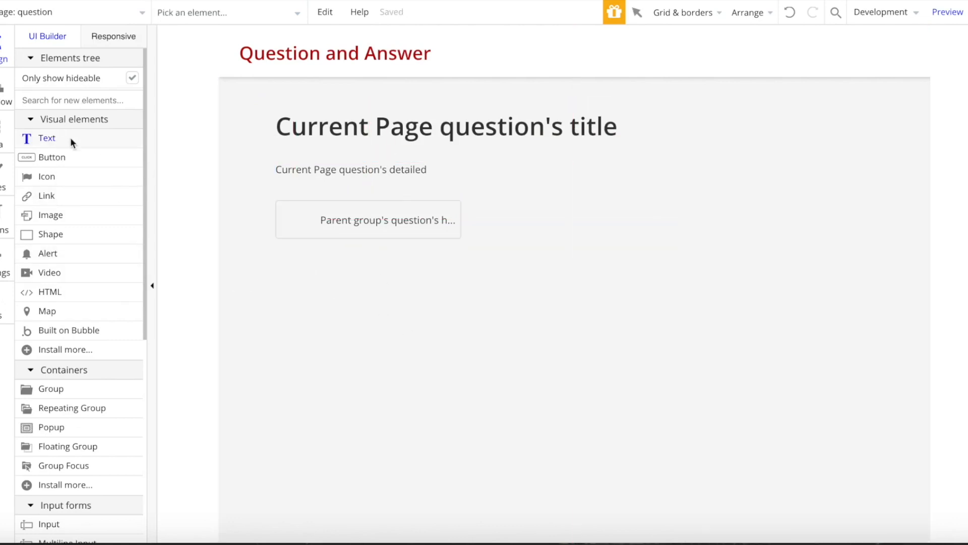
- Add a text under the host box showing Current Page question's answers:count
drag(417, 286, 417, 286)
drag(350, 270, 359, 270)
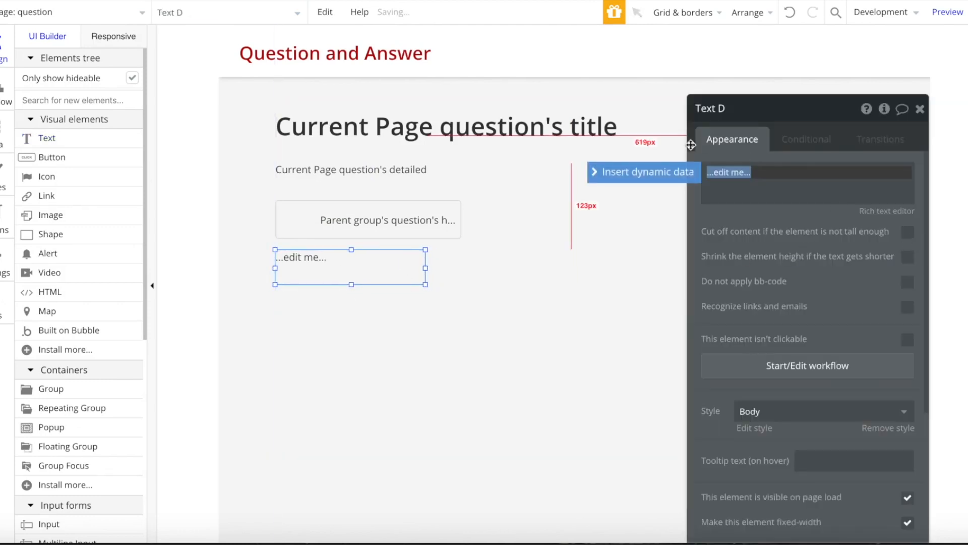
click(676, 172)
click(746, 253)
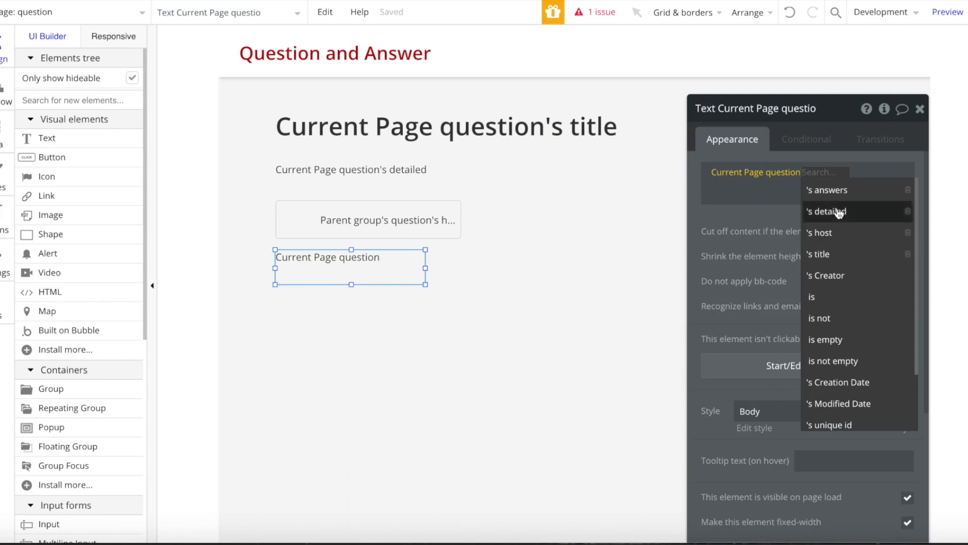
click(830, 190)
click(857, 190)
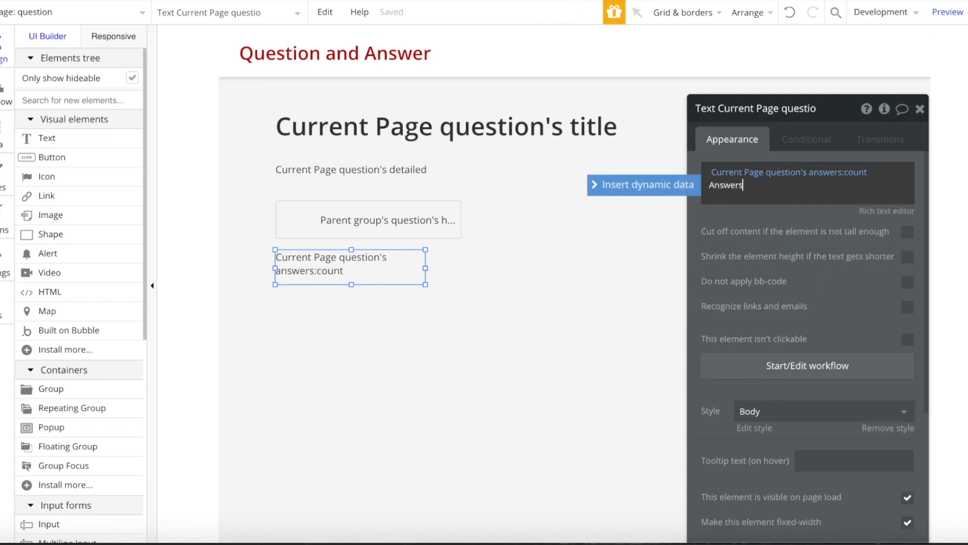
- Widen the answer-count text to 816px and make it unstyled, bold, font size 16
drag(428, 268, 482, 266)
drag(588, 263, 866, 300)
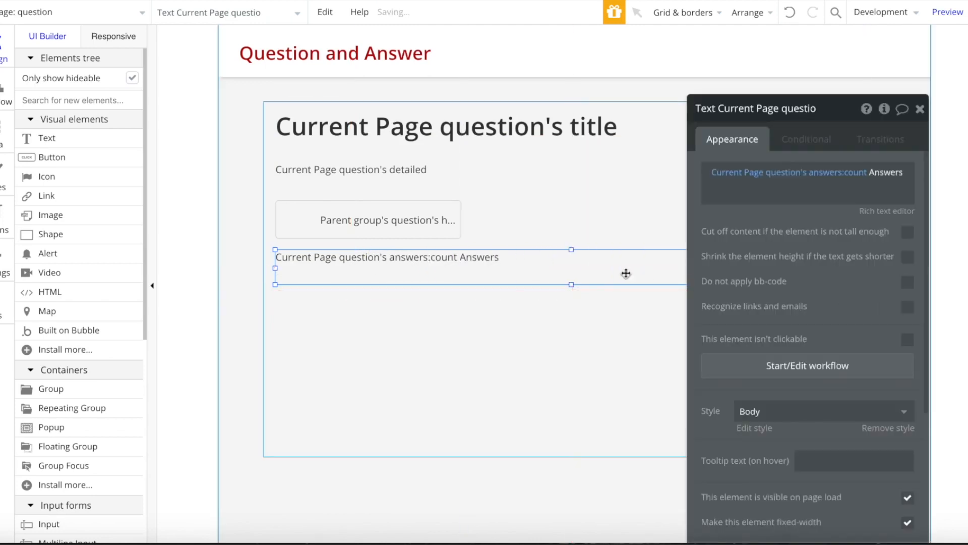
click(899, 428)
click(883, 454)
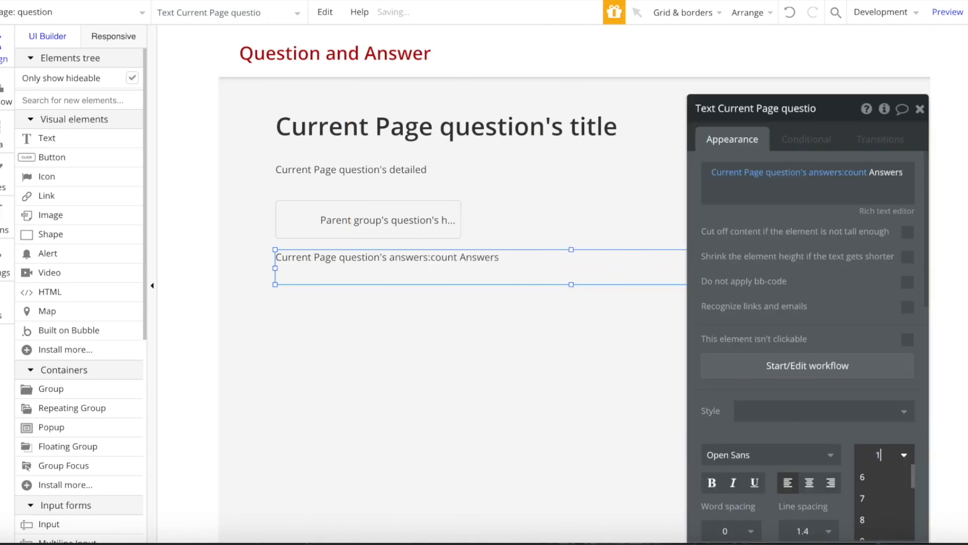
click(878, 470)
click(714, 488)
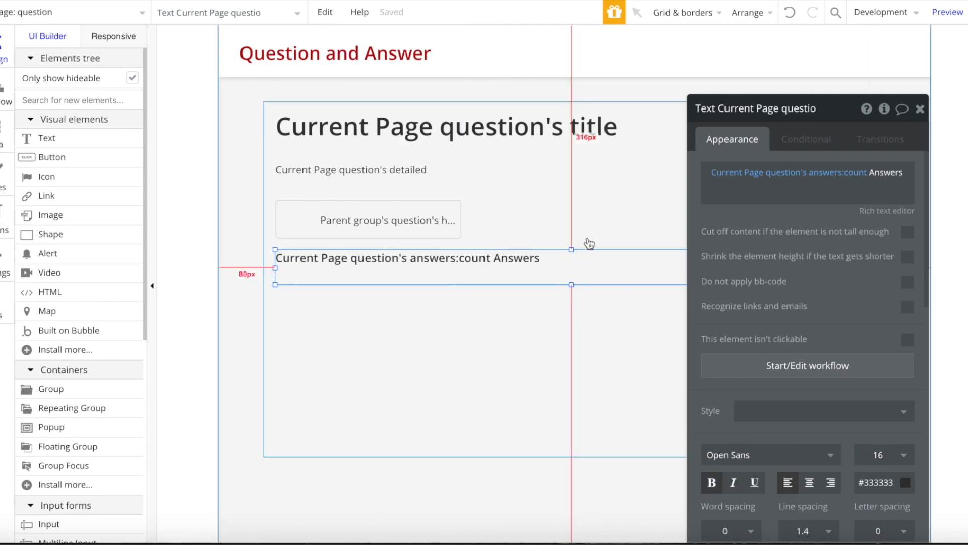
drag(572, 285, 585, 276)
click(920, 108)
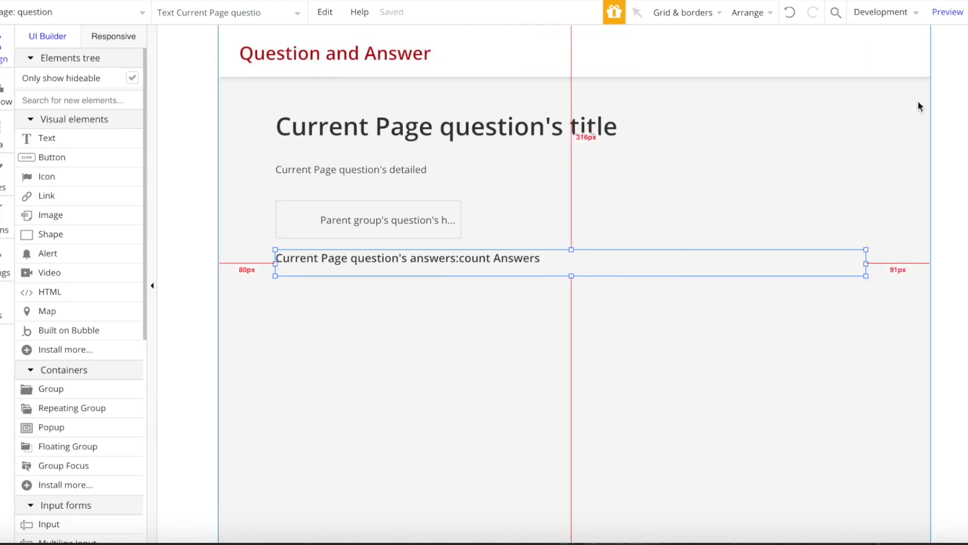
scroll(509, 171, down, 1)
click(507, 307)
- Extend the main group downward and draw a repeating group below the answer count
drag(576, 417, 574, 499)
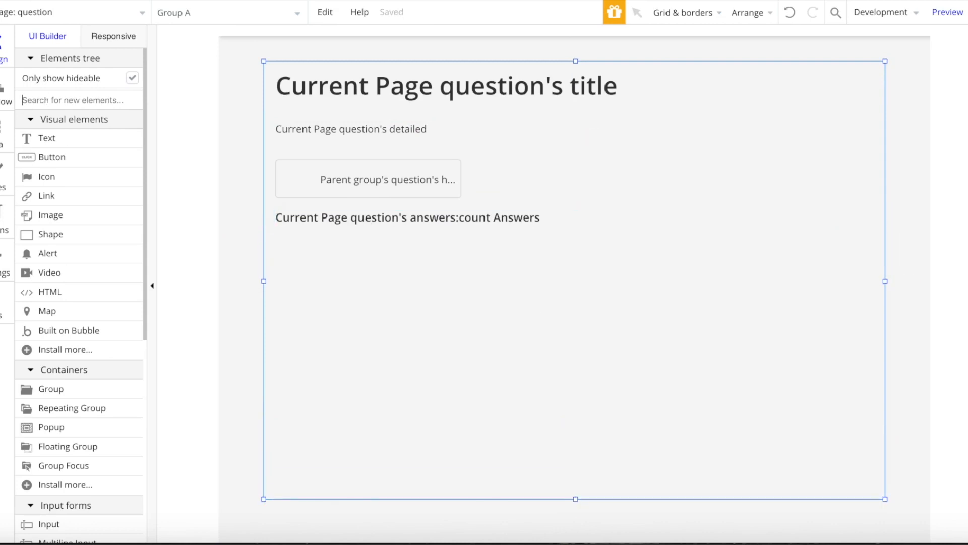
text(re)
click(58, 139)
mouse_move(277, 248)
mouse_down()
mouse_move(425, 367)
mouse_move(495, 399)
mouse_move(642, 358)
mouse_move(787, 417)
mouse_move(876, 490)
mouse_up()
mouse_move(522, 324)
mouse_down()
mouse_move(519, 307)
mouse_move(521, 316)
mouse_up()
- Set the repeating group's type to answer, sourced from Current Page question's answers
double_click(435, 267)
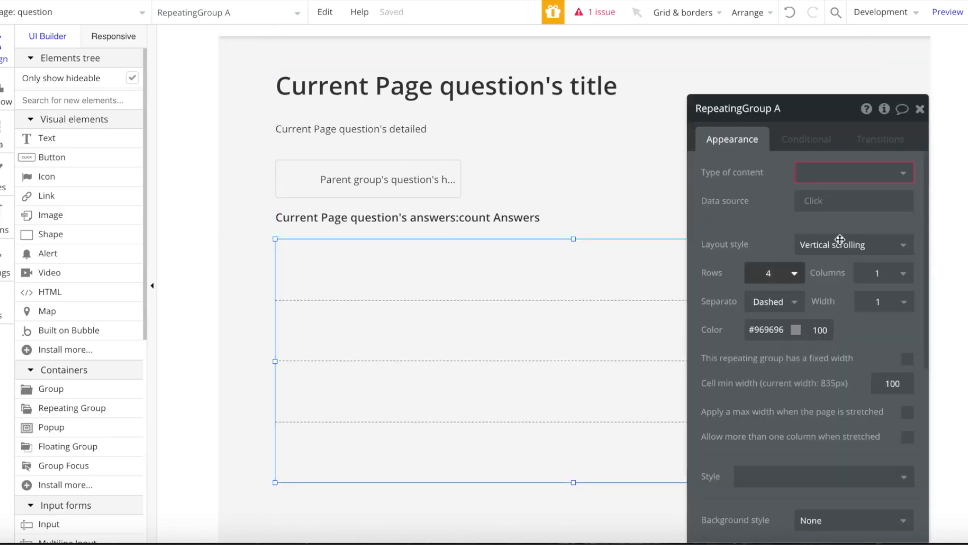
click(843, 173)
click(811, 212)
click(812, 211)
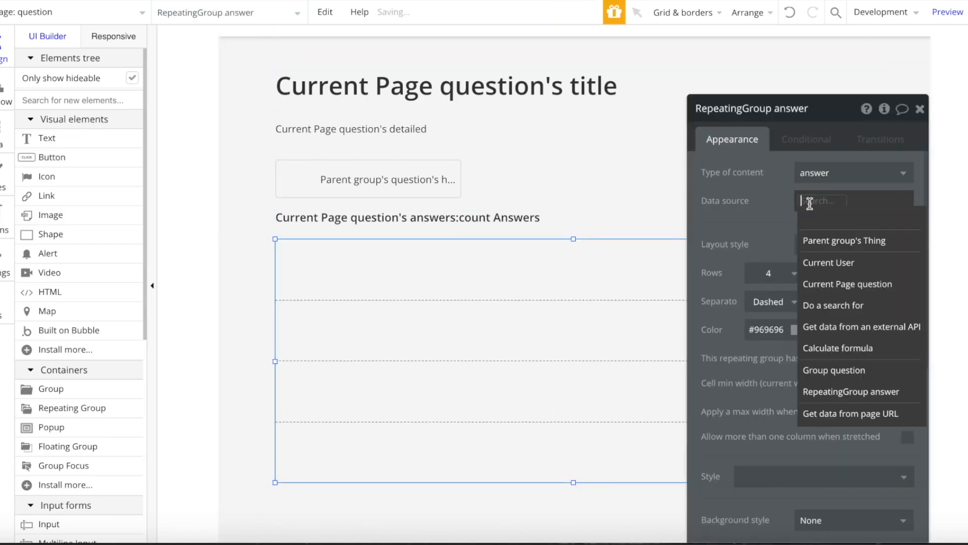
click(853, 282)
click(864, 230)
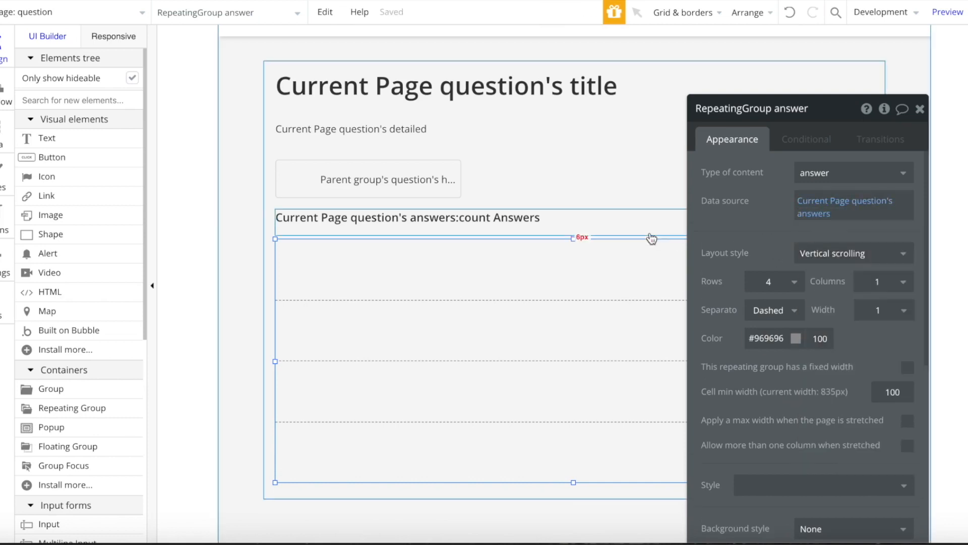
- Draw a group in the first answer row, shorten the list, and center the group horizontally
text(gr)
click(91, 142)
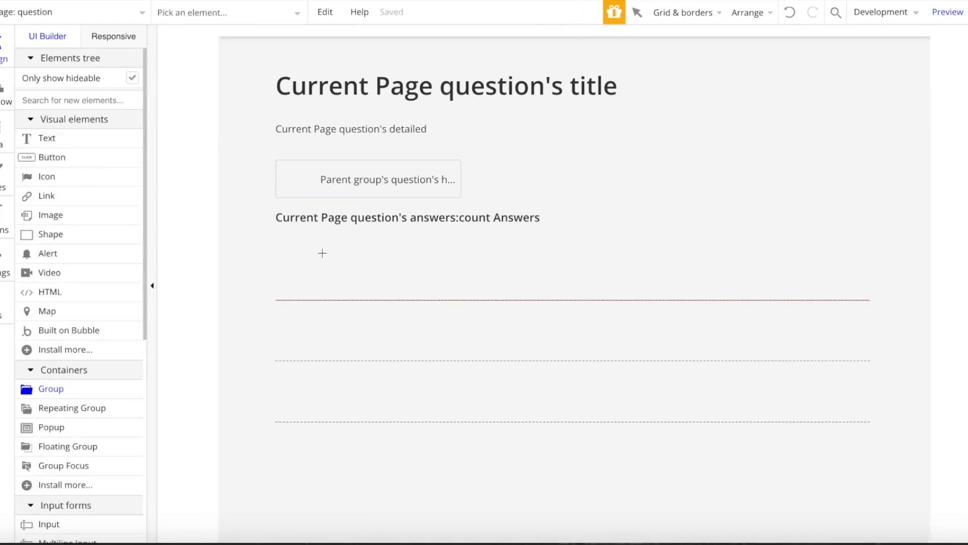
drag(282, 250, 530, 295)
click(534, 451)
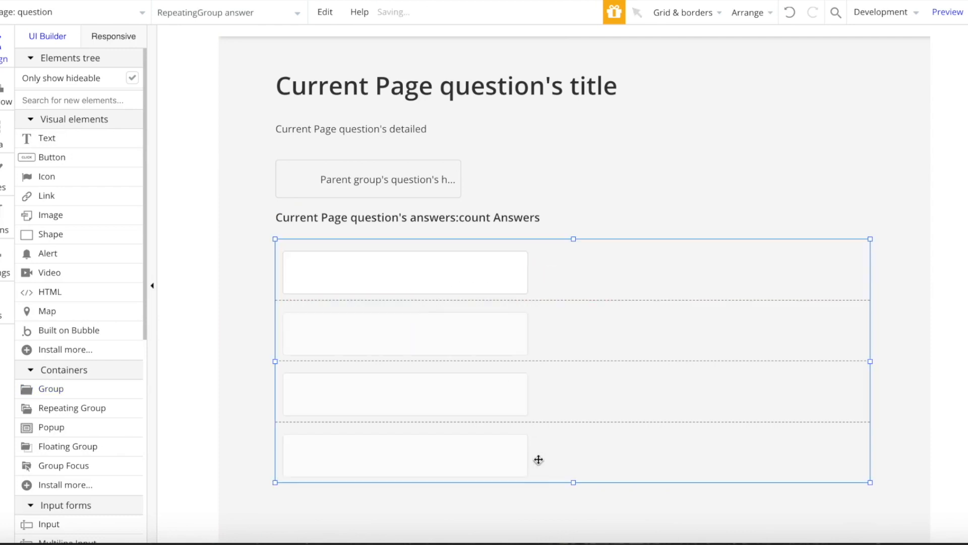
drag(574, 482, 573, 439)
drag(459, 269, 861, 276)
right_click(490, 268)
click(547, 459)
right_click(804, 288)
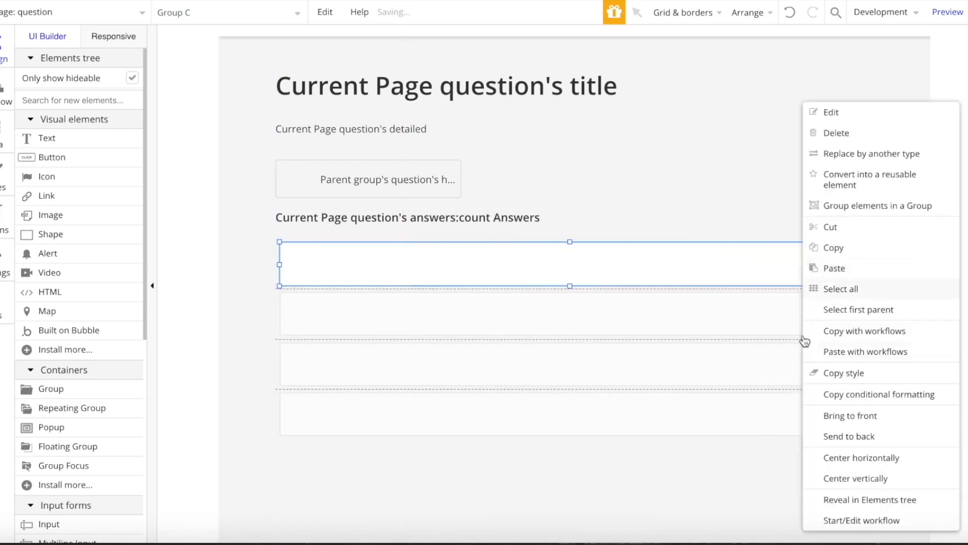
click(882, 455)
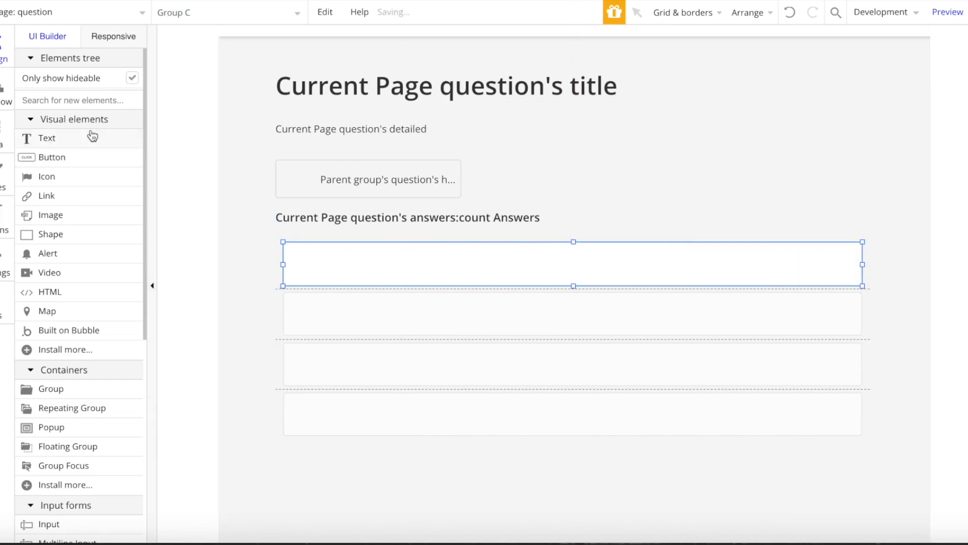
- Set the row group's content type to answer with data source Current cell's answer
double_click(427, 265)
click(801, 174)
click(813, 238)
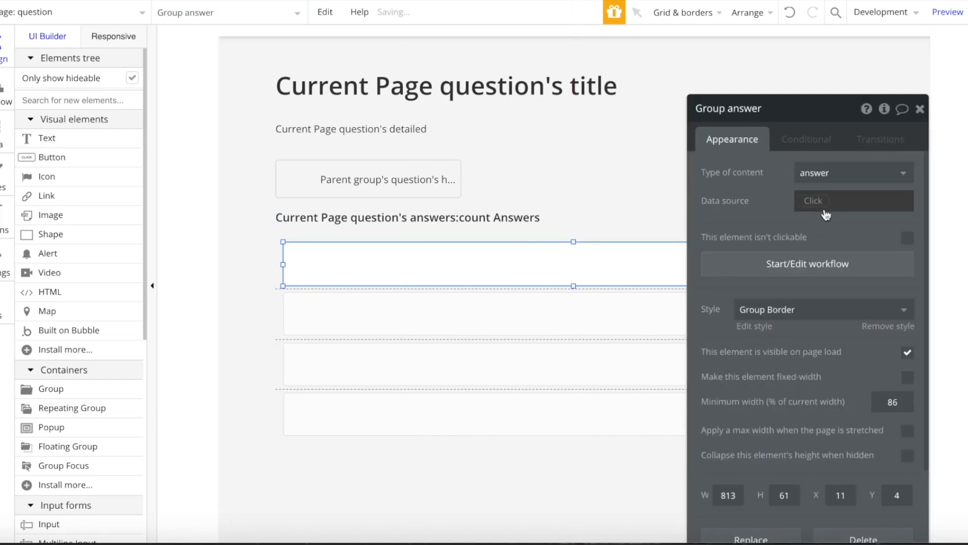
click(813, 201)
click(813, 200)
click(813, 200)
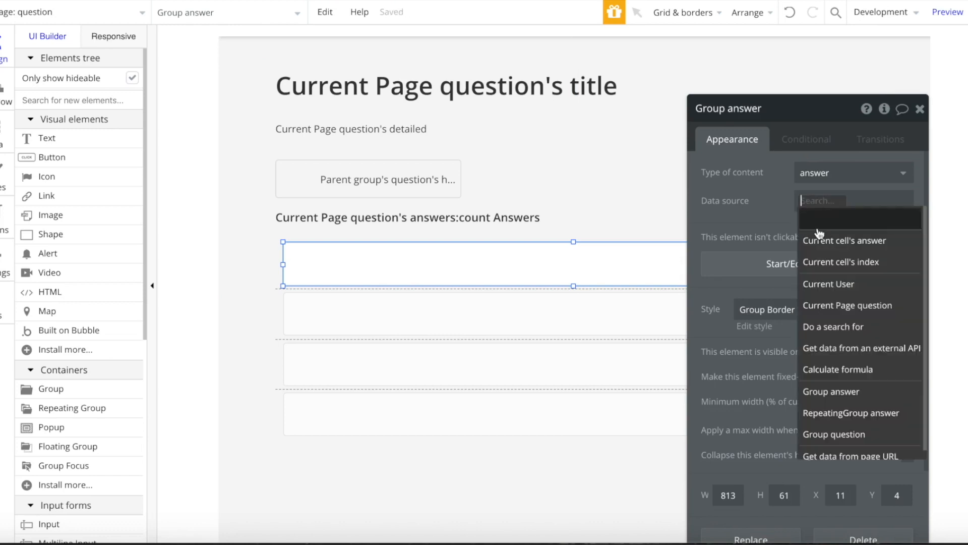
click(838, 239)
- Add a text showing Parent group's answer's content, then switch to the index page
click(82, 146)
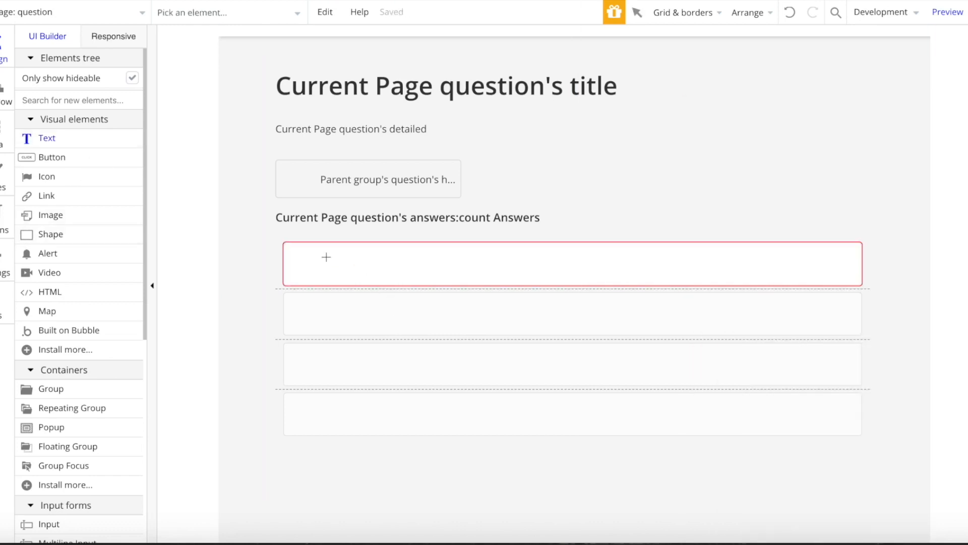
drag(562, 262, 840, 272)
double_click(491, 256)
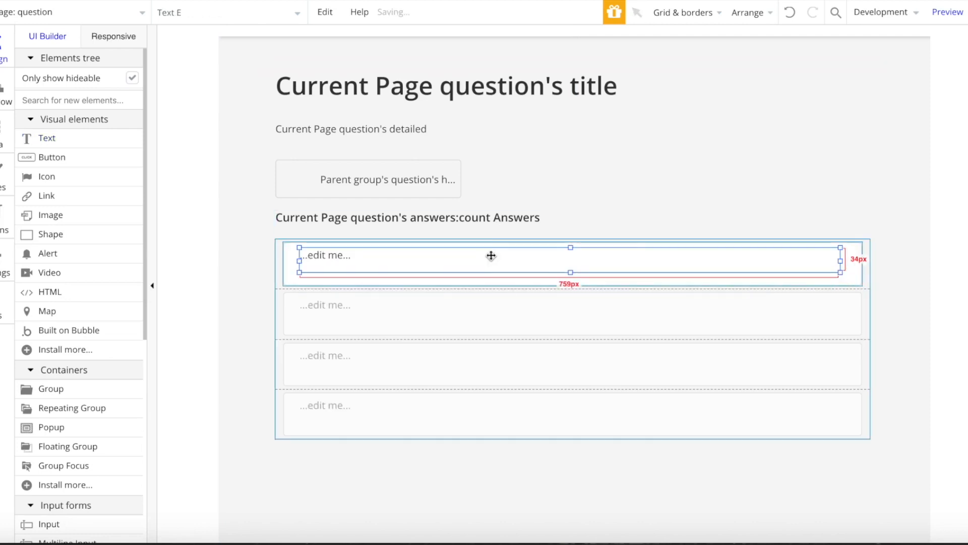
click(644, 181)
click(747, 218)
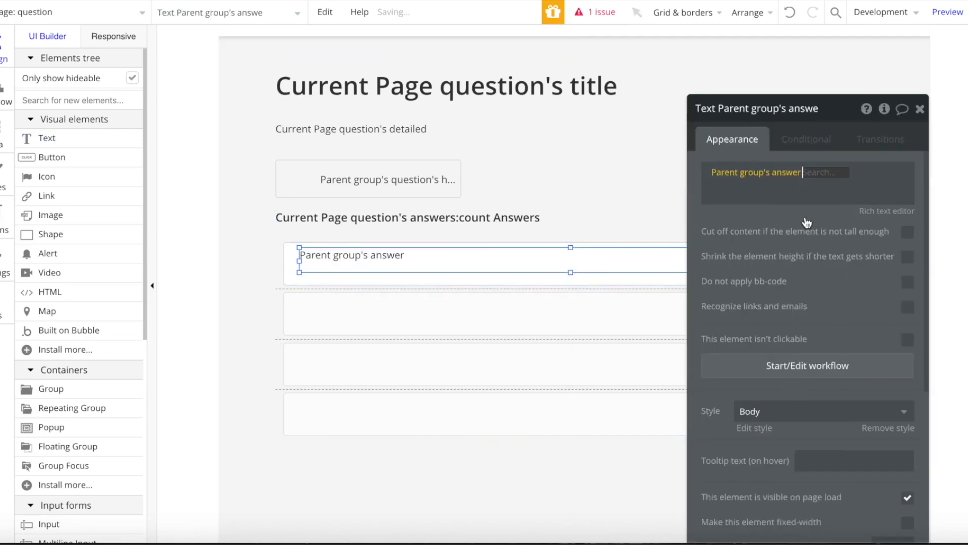
click(807, 188)
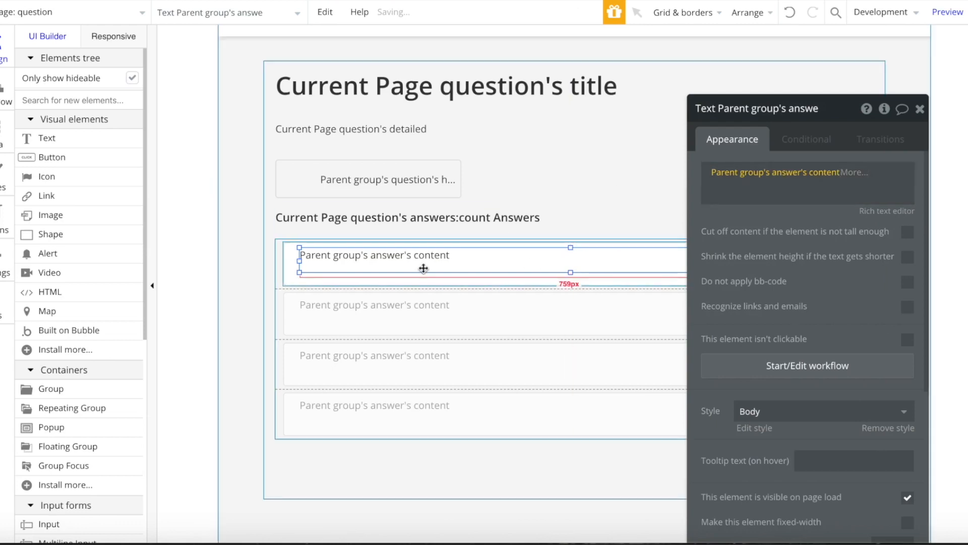
click(363, 278)
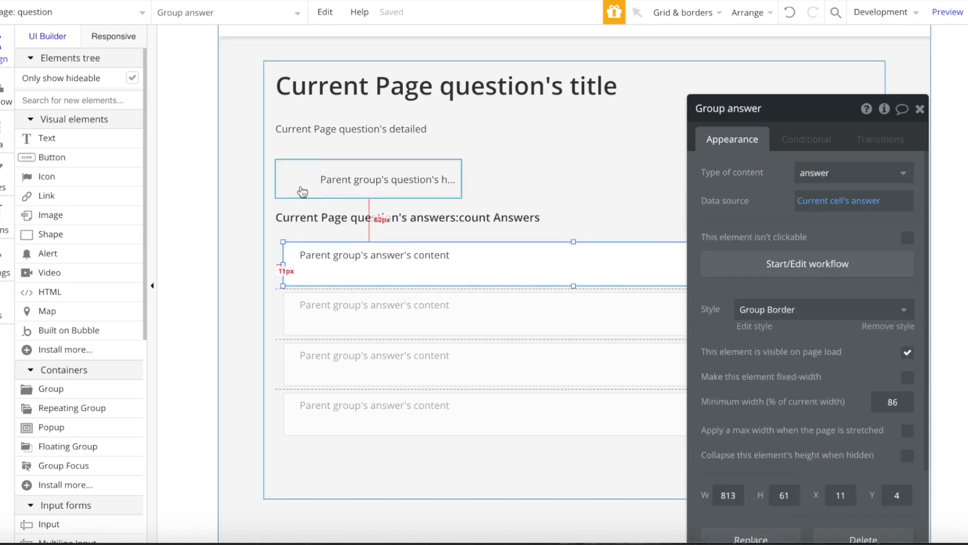
click(68, 15)
click(36, 69)
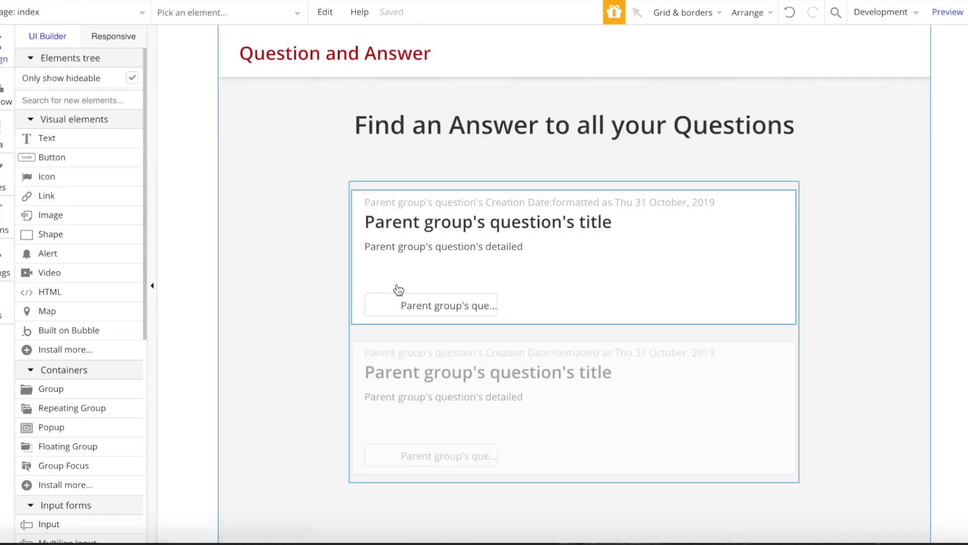
- Return to the question page and make the answers list and each answer row taller
click(127, 31)
click(130, 20)
click(228, 59)
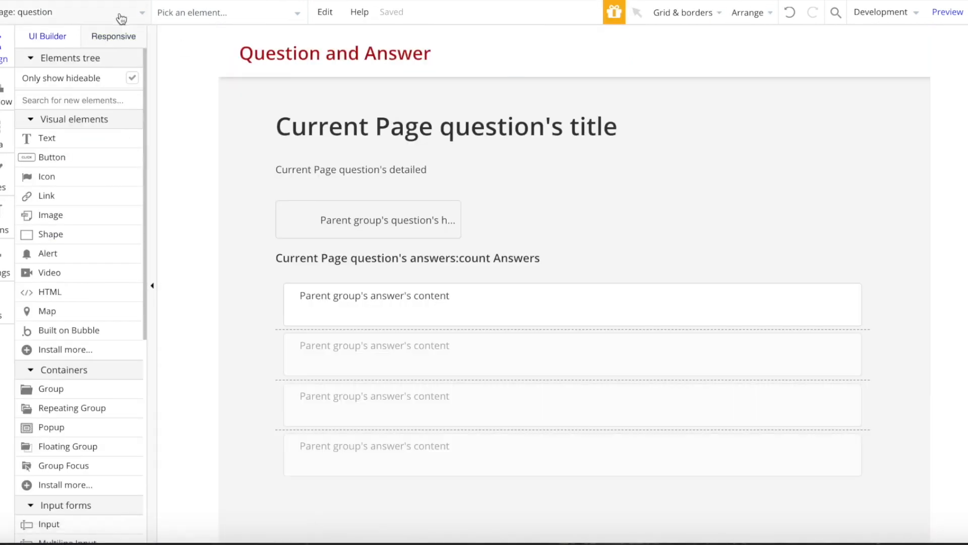
click(501, 417)
drag(574, 479, 574, 499)
click(589, 318)
drag(575, 326, 572, 309)
- Shorten the answer content text and nudge it upward to make room below
click(575, 309)
click(548, 315)
click(547, 300)
key(Up)
key(Up)
key(Up)
key(Up)
key(Up)
click(479, 315)
- Paste the copied host badge into the answer row, placed below the answer text
key(ctrl+v)
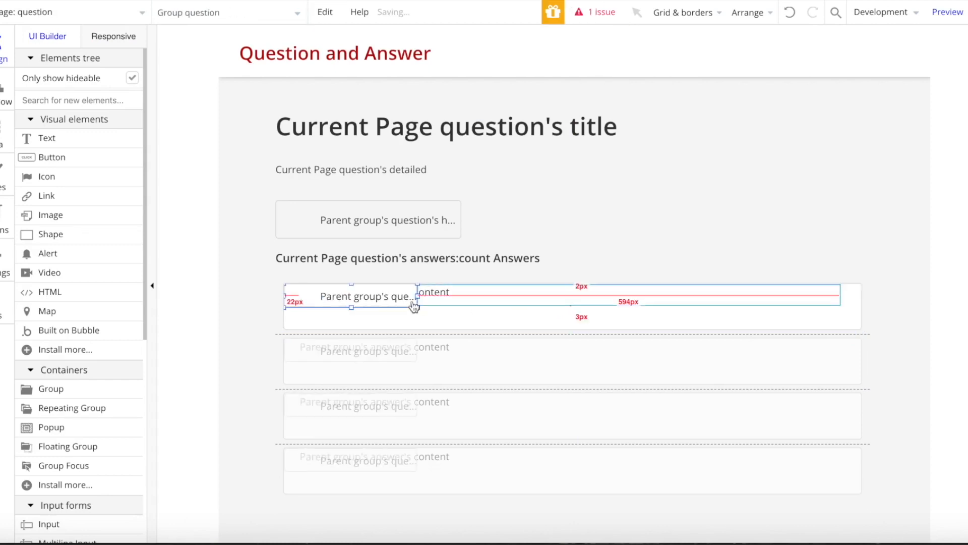
mouse_move(327, 312)
mouse_down()
mouse_move(320, 319)
mouse_move(330, 320)
mouse_move(331, 300)
mouse_move(323, 329)
mouse_up()
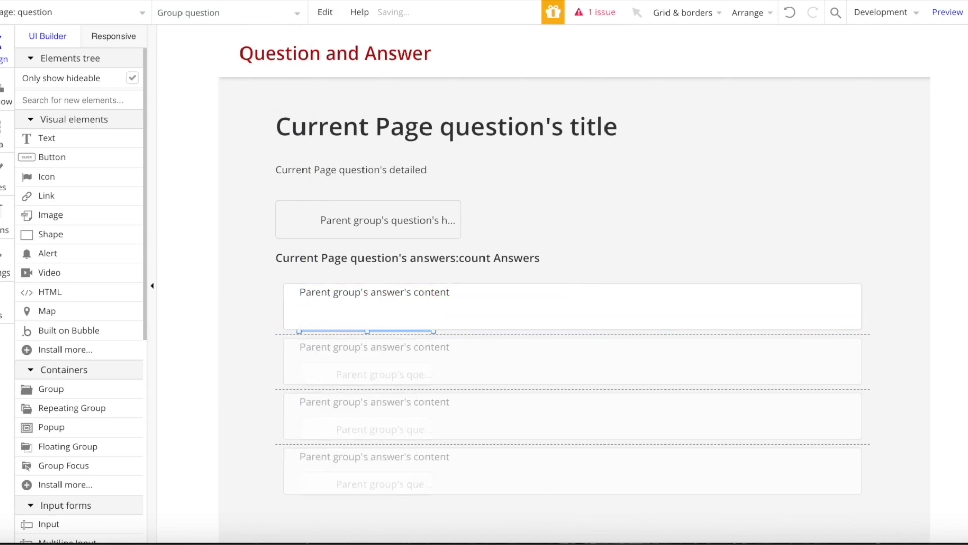
click(789, 13)
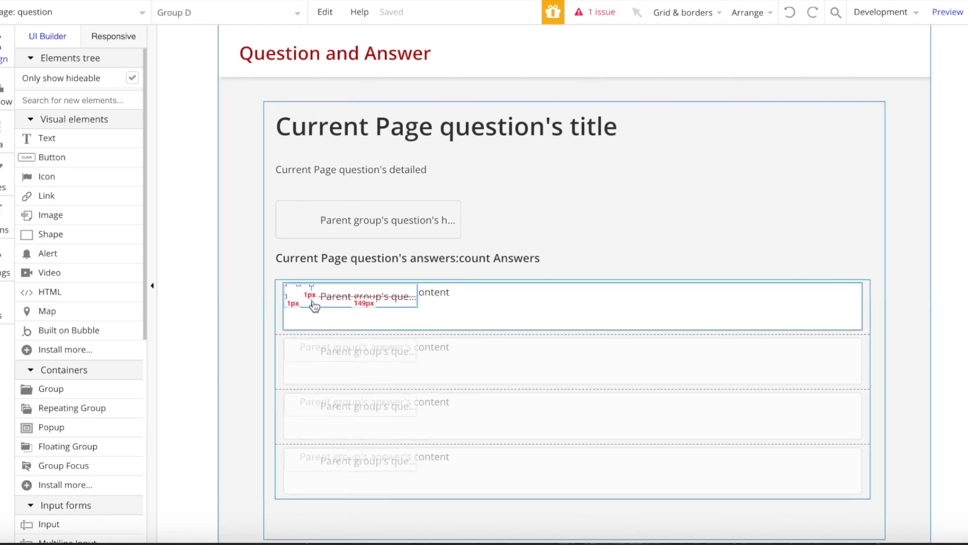
drag(313, 301, 330, 318)
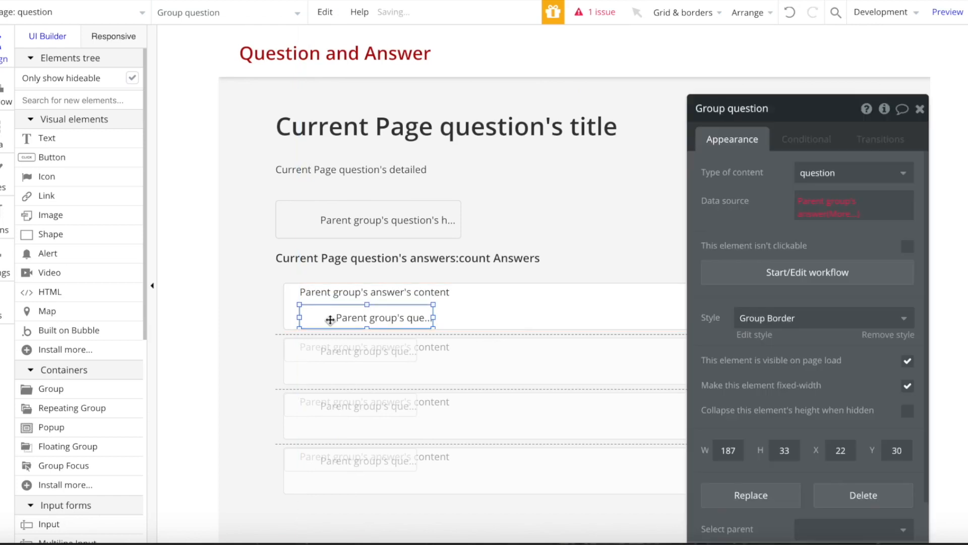
click(367, 298)
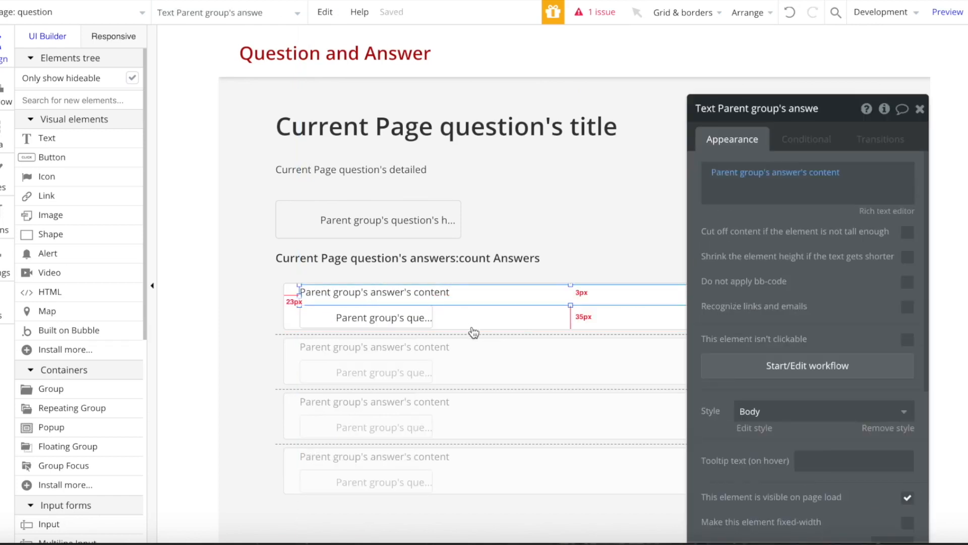
click(325, 319)
click(331, 319)
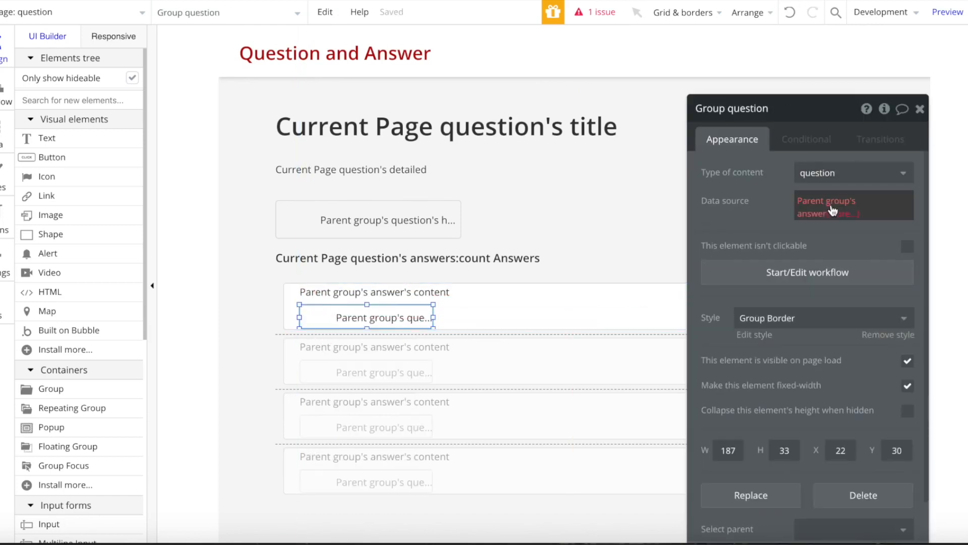
- Set the badge's content type to answer and its text to the answer's user's username
mouse_move(833, 210)
click(846, 171)
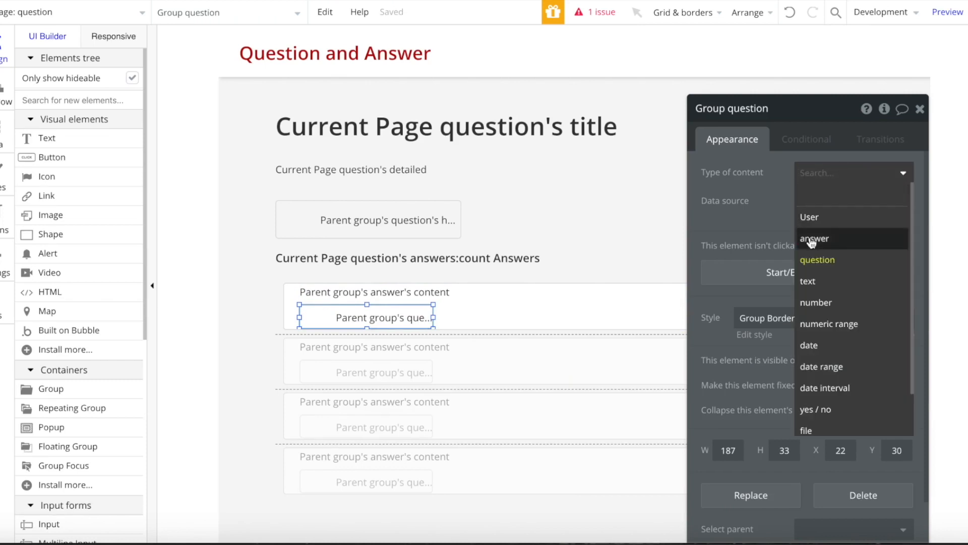
click(815, 238)
click(363, 317)
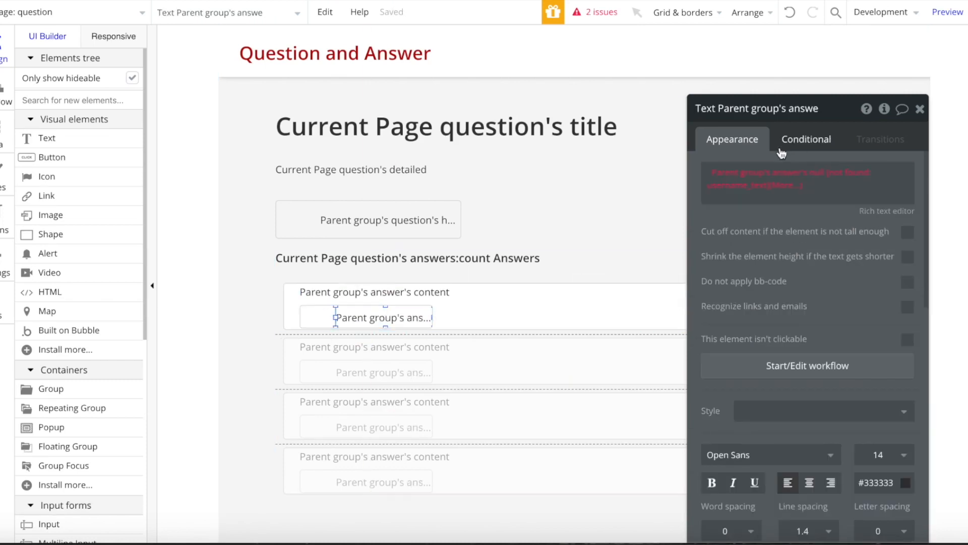
click(806, 171)
click(822, 254)
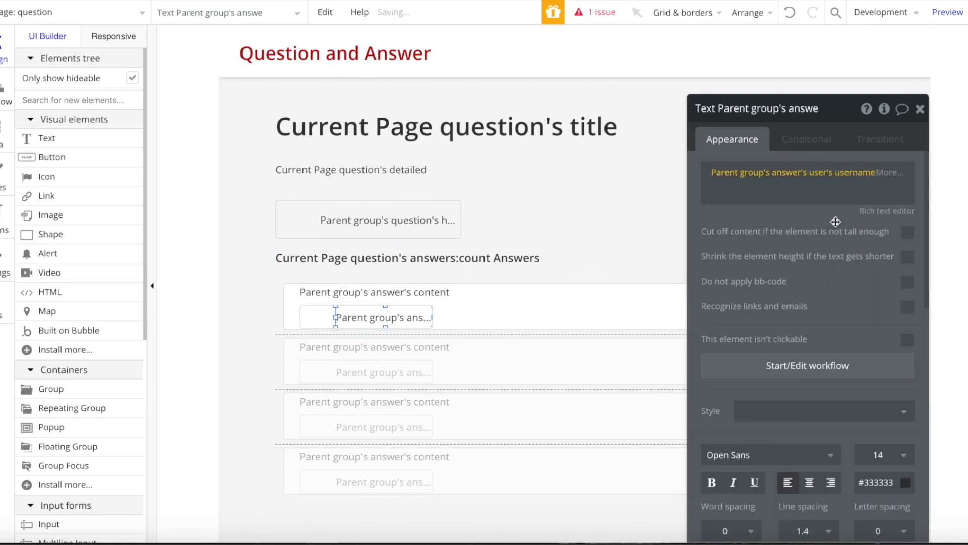
- Set the badge's avatar image to the parent group's answer's user's avatar
click(328, 325)
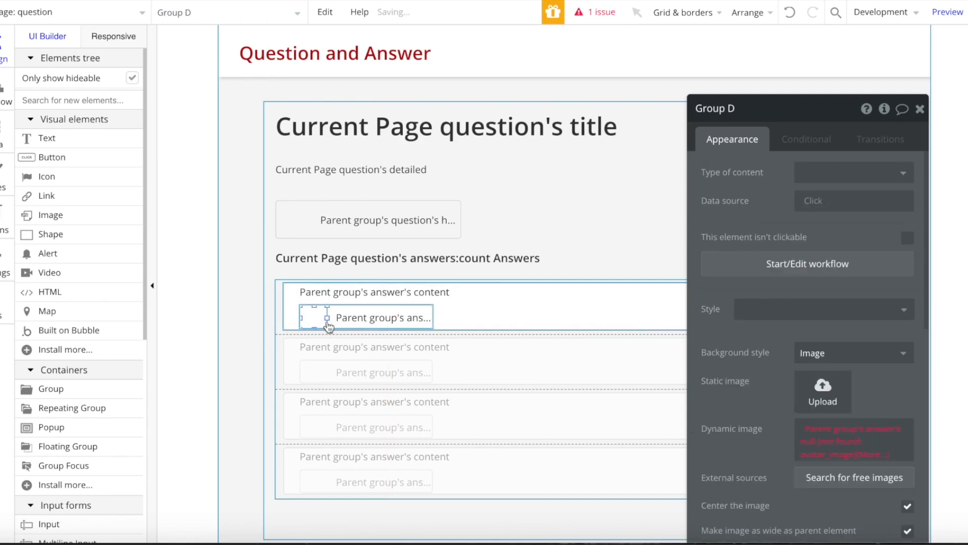
click(852, 433)
click(852, 474)
click(840, 508)
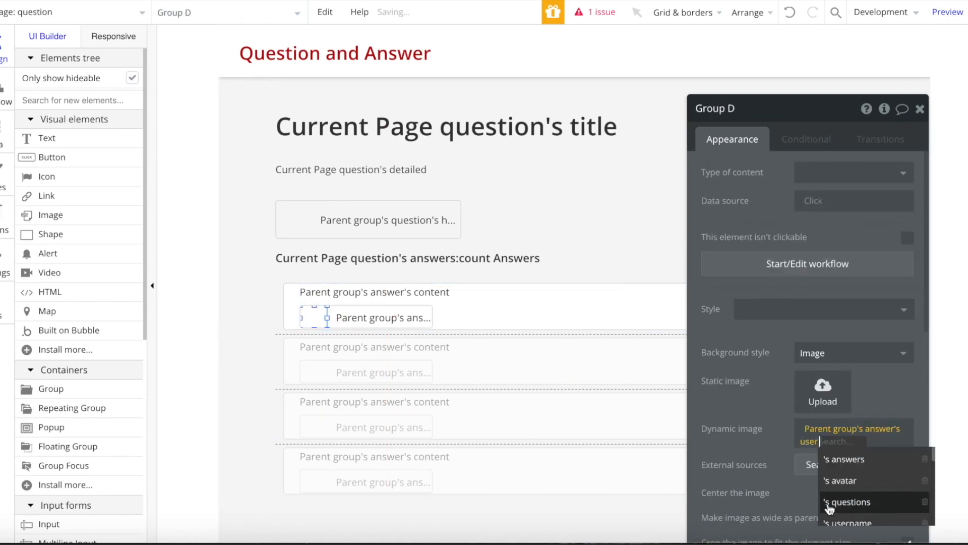
click(869, 482)
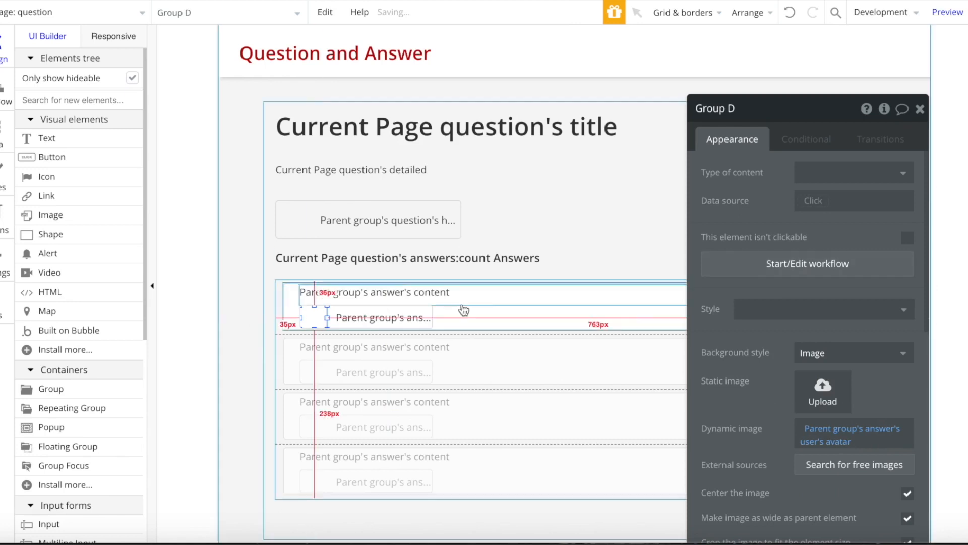
click(499, 324)
click(424, 297)
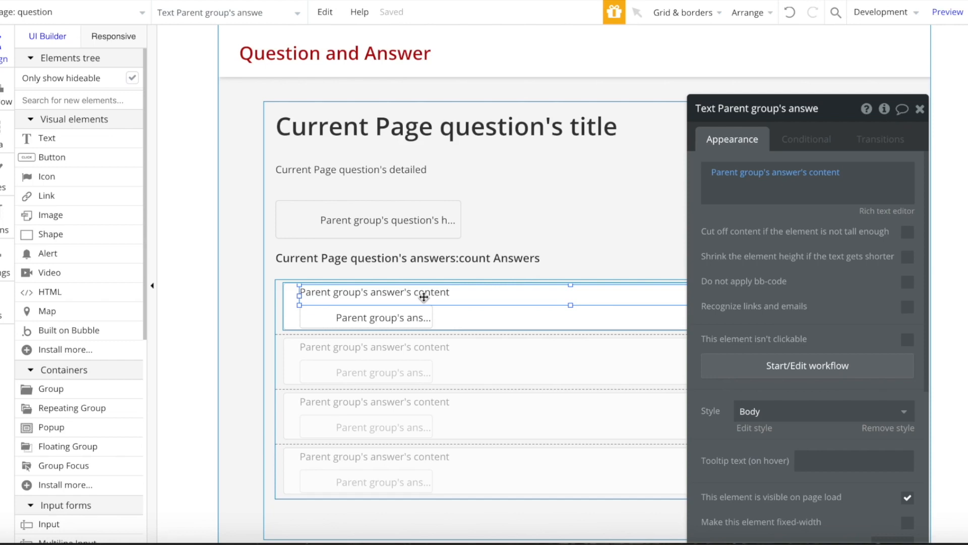
- Move the author group to the top-left of the answer cell, above the answer text
click(920, 109)
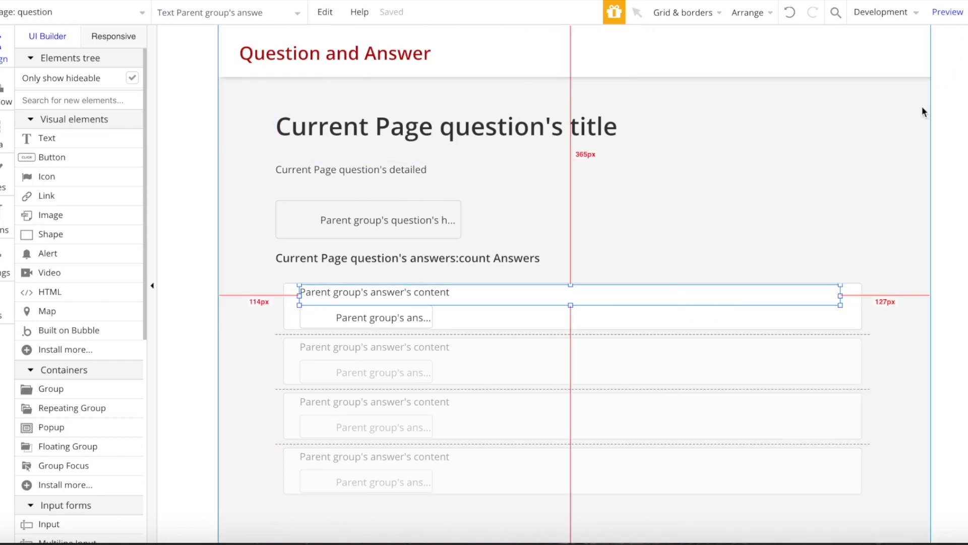
click(333, 324)
drag(333, 324, 391, 312)
drag(309, 295, 332, 301)
click(795, 16)
click(387, 312)
- Remove the author group's Group Border style and set its border to None
double_click(331, 301)
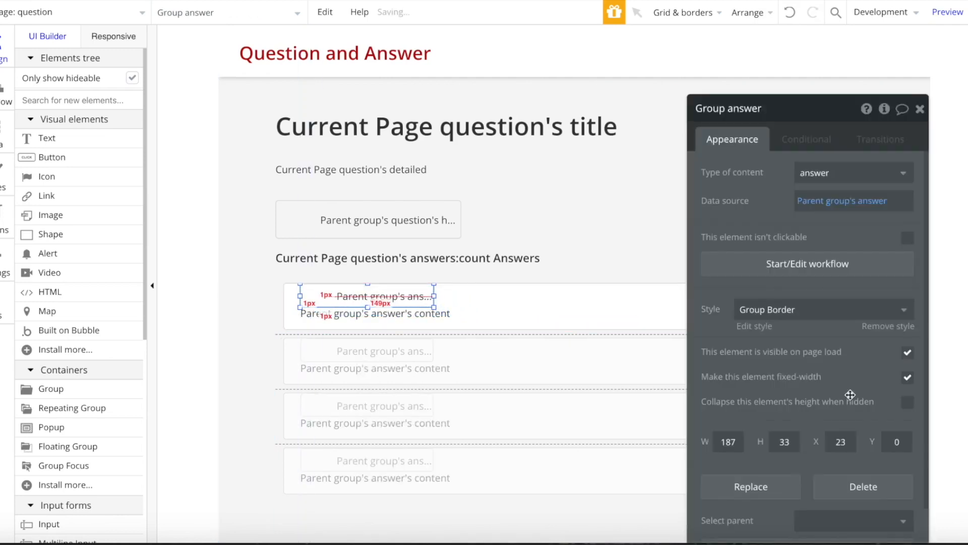
click(875, 327)
scroll(807, 312, down, 3)
click(802, 334)
click(785, 373)
click(759, 333)
click(731, 352)
- Fine-tune the author group's height and the answer text's position and size
click(415, 299)
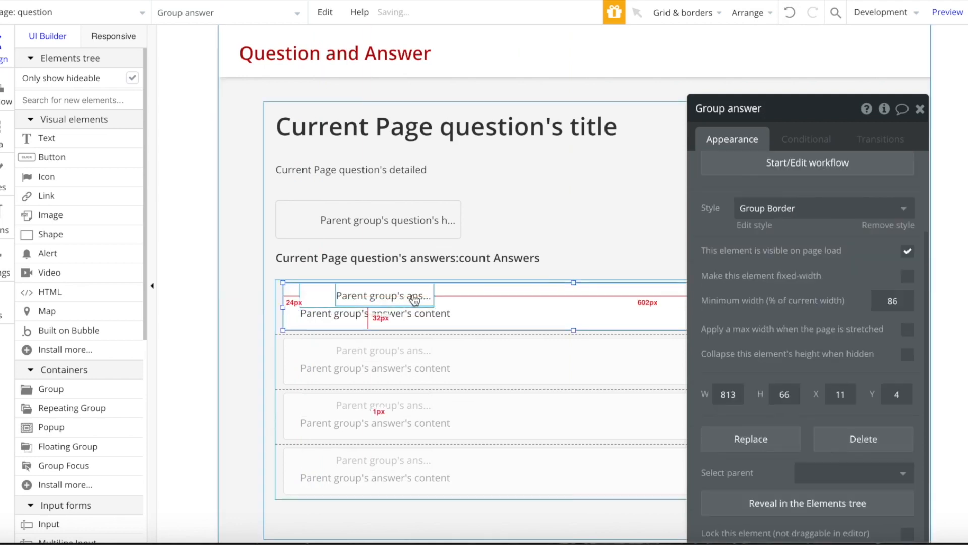
click(331, 304)
drag(366, 307, 368, 307)
click(319, 299)
click(341, 311)
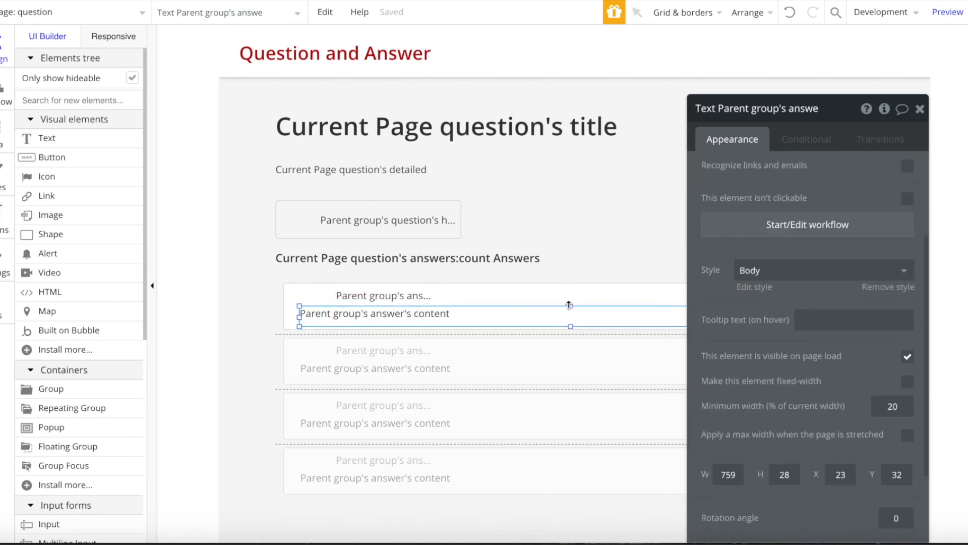
drag(403, 309, 403, 310)
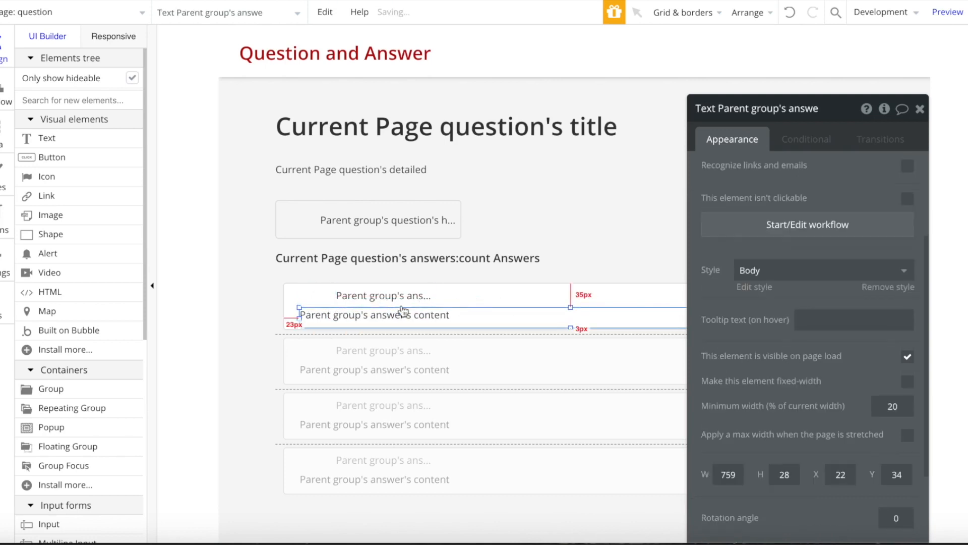
click(924, 119)
mouse_move(299, 321)
mouse_down()
mouse_move(309, 320)
mouse_move(301, 319)
mouse_up()
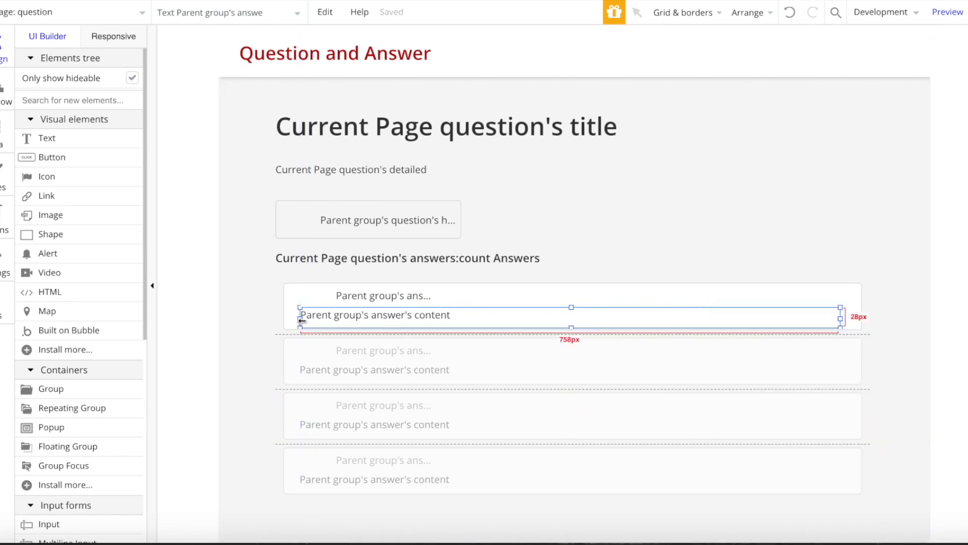
drag(571, 328, 570, 330)
- Set the answers repeating group's Separator to None
click(735, 216)
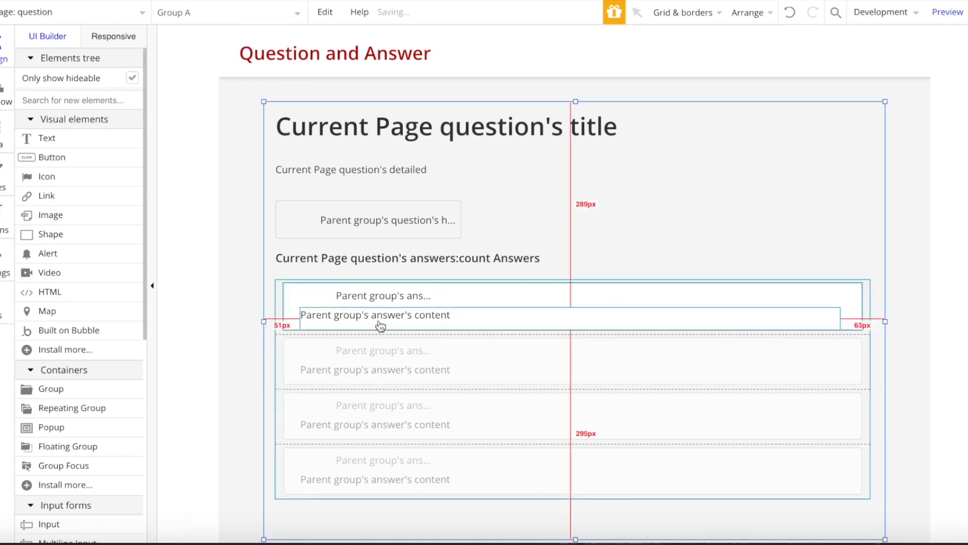
scroll(373, 325, down, 1)
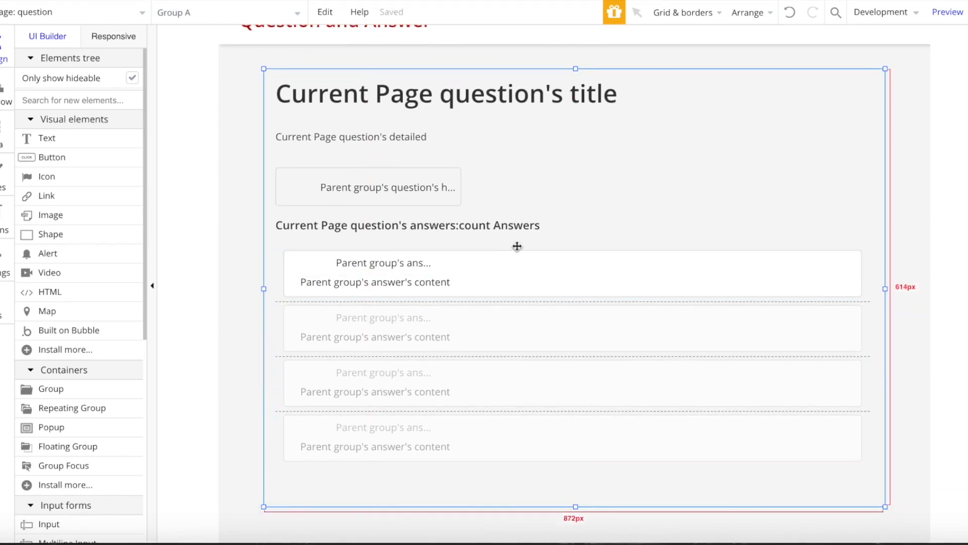
click(582, 231)
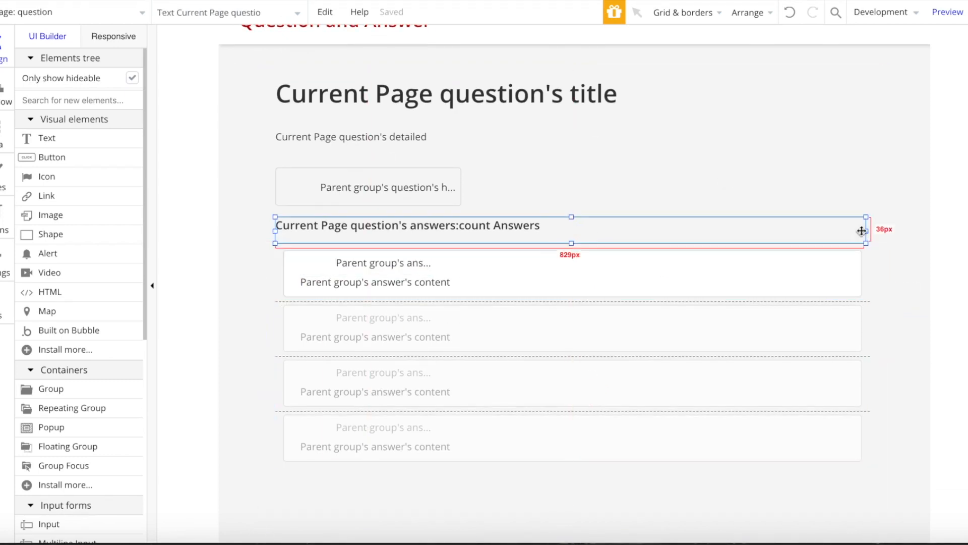
double_click(639, 332)
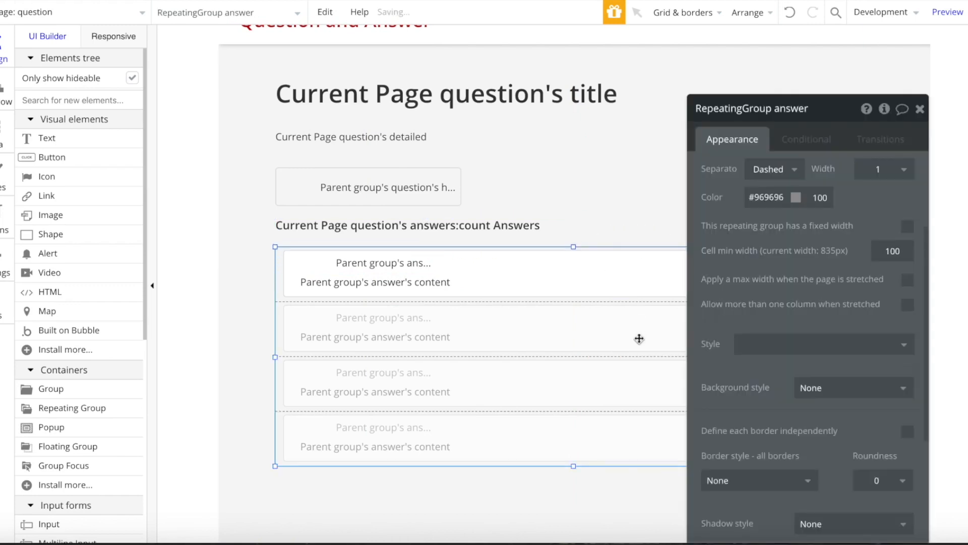
scroll(888, 213, up, 3)
click(768, 311)
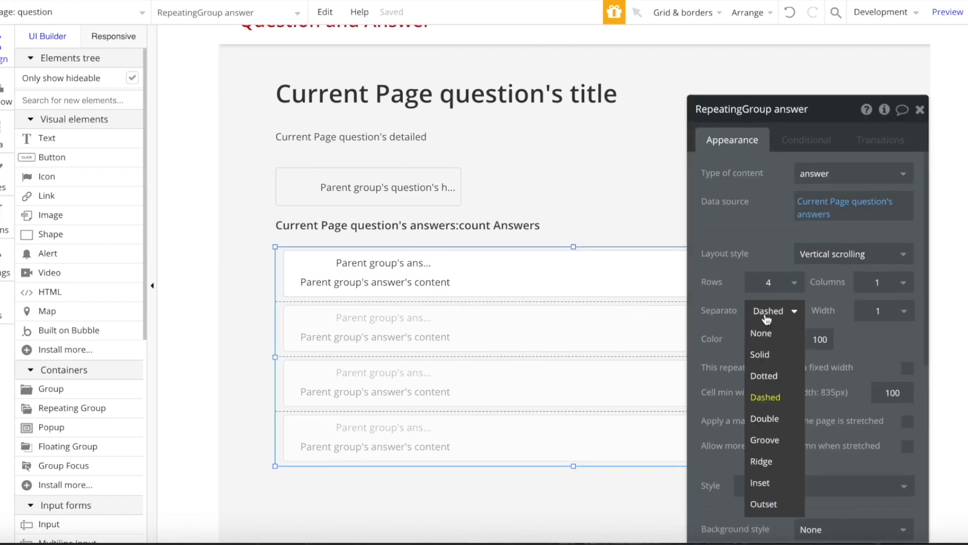
click(766, 345)
click(921, 110)
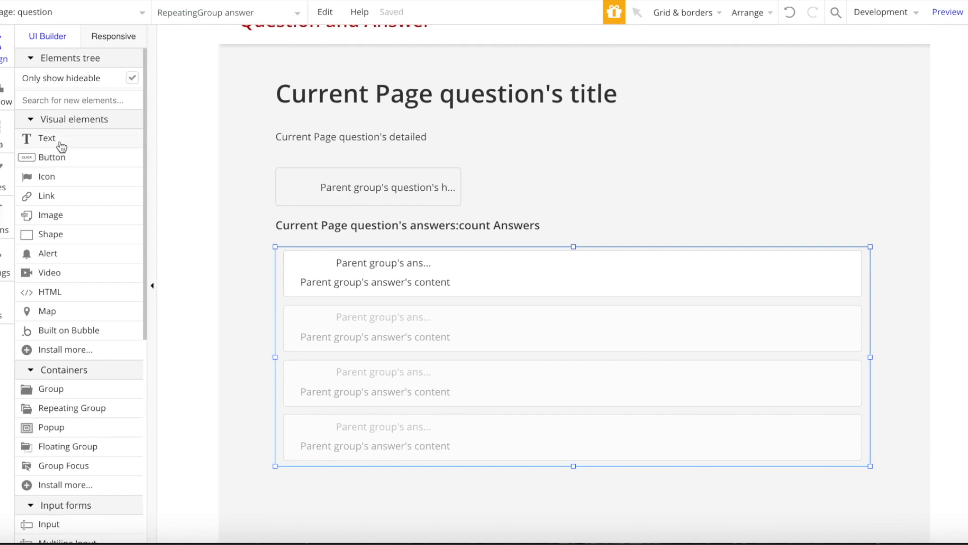
- Draw a button beside the answers heading, remove its style and set font size 14
click(50, 157)
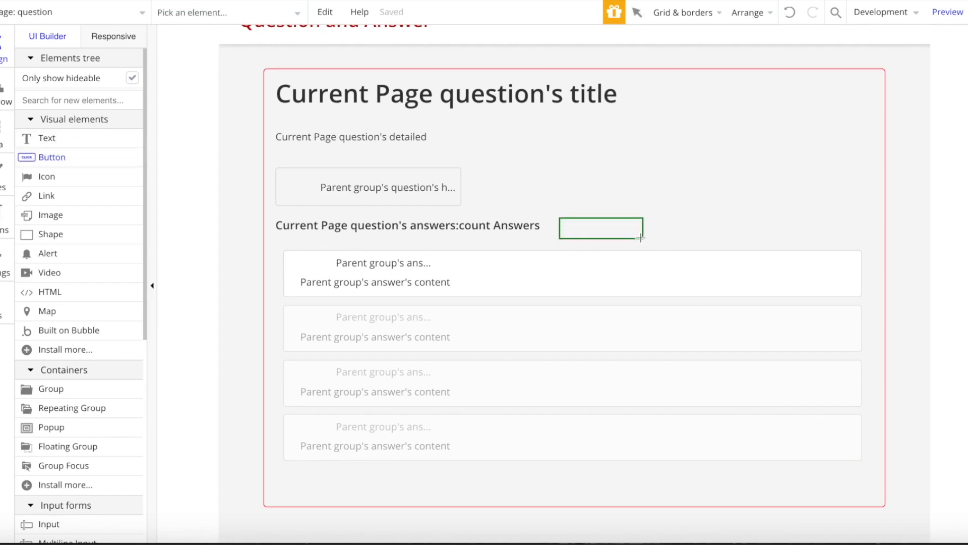
drag(641, 237, 642, 238)
click(888, 301)
click(880, 327)
text(14)
key(Return)
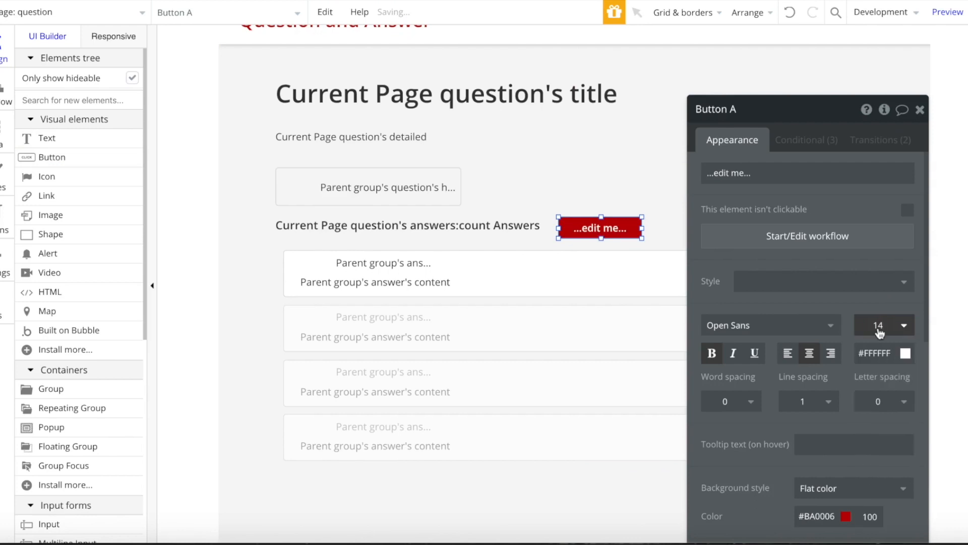
- Label the button 'Answer' and move it to the heading's right end
click(803, 174)
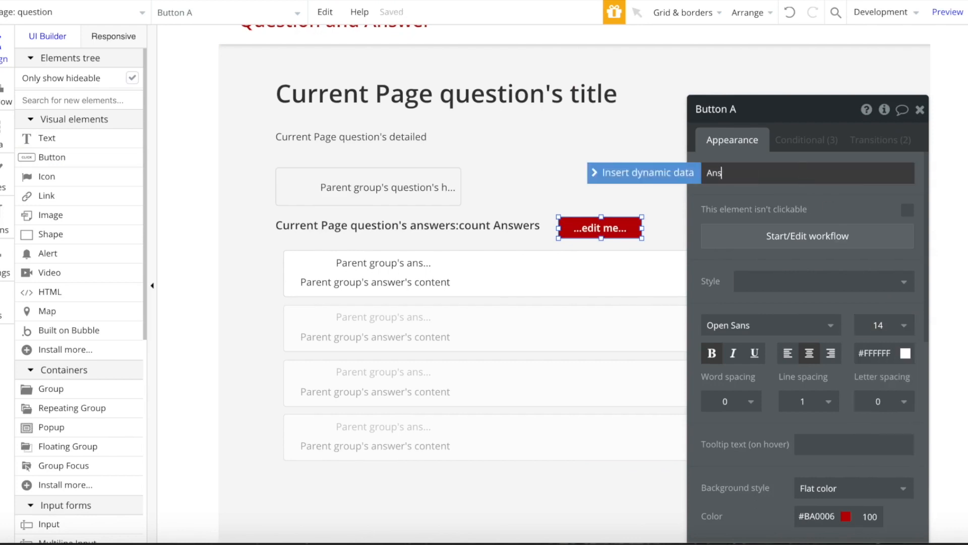
click(929, 104)
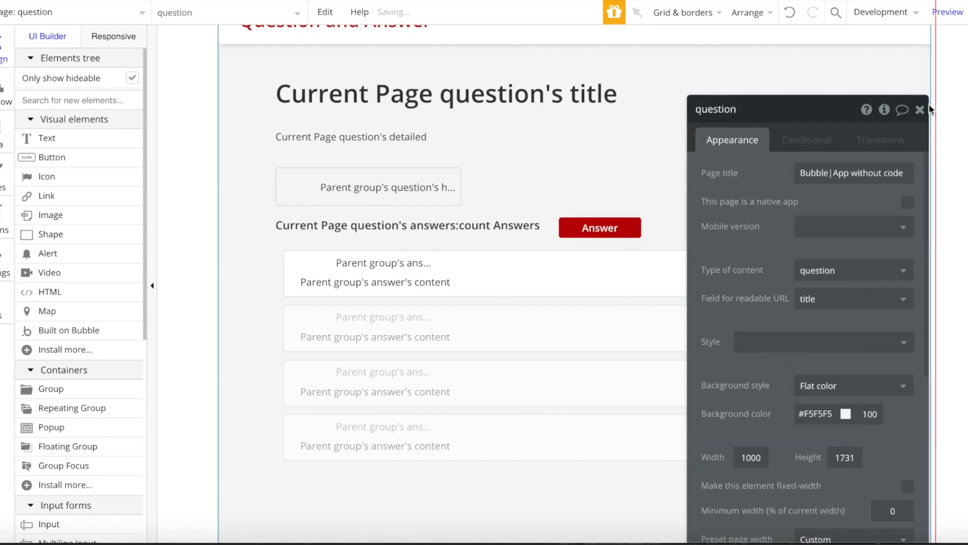
click(921, 114)
drag(623, 228, 848, 235)
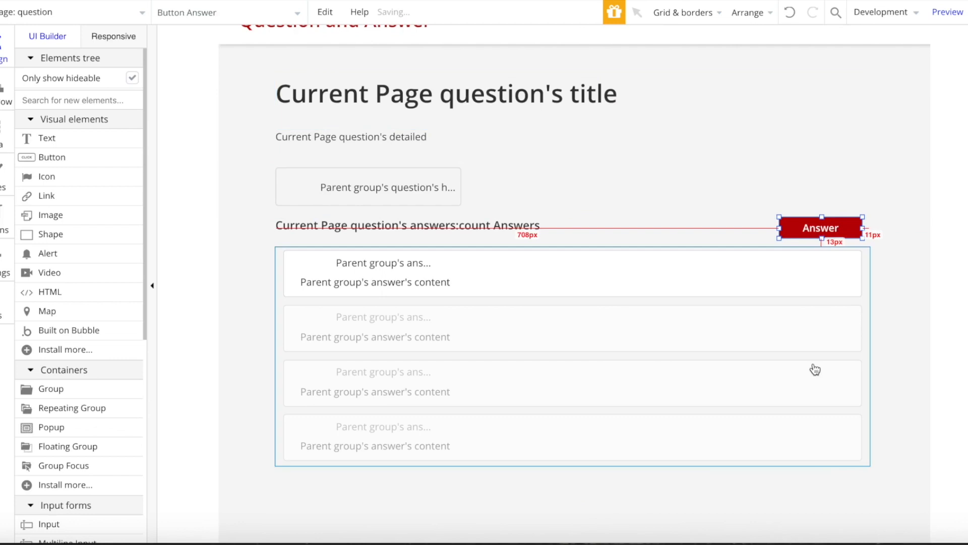
double_click(835, 225)
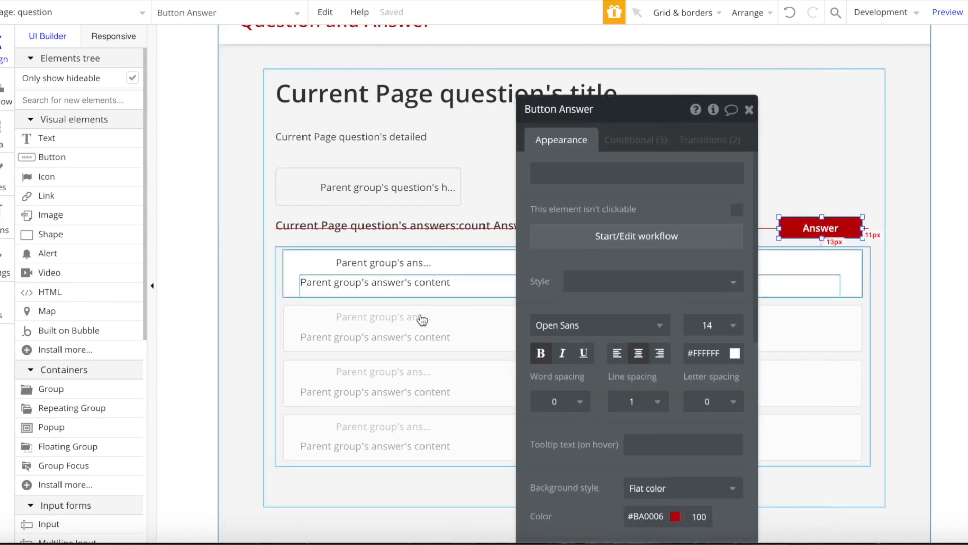
- Add a Show action to the Answer click workflow and place the Signup / Login Popup on the page
click(565, 237)
click(114, 190)
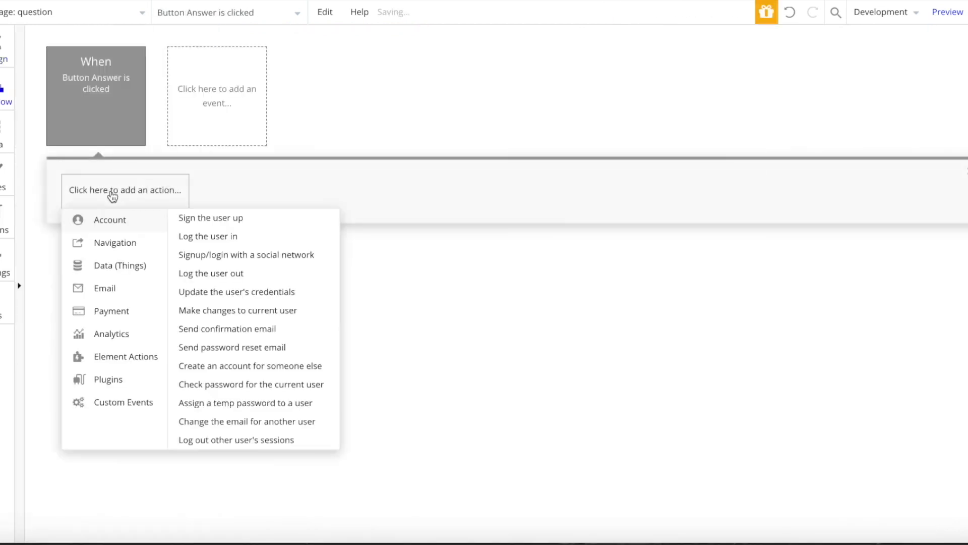
click(204, 233)
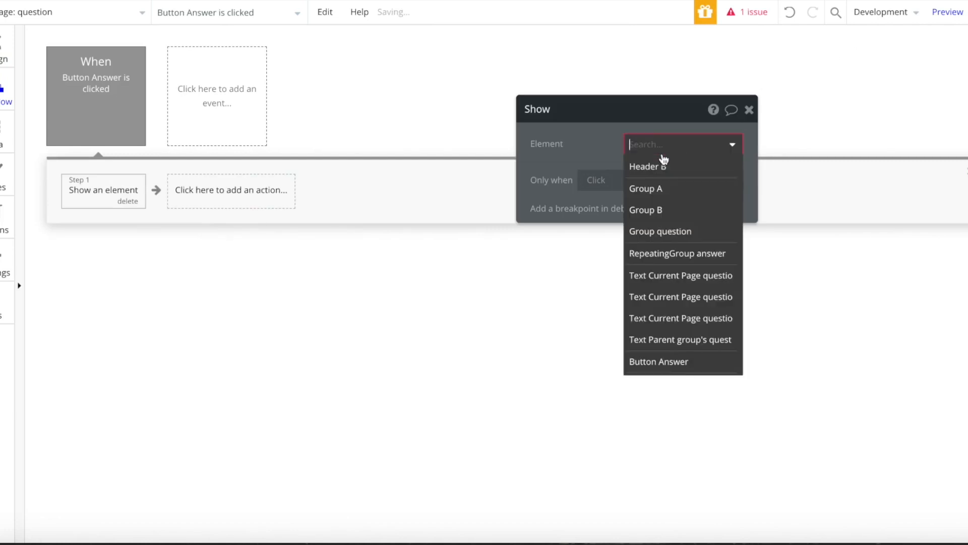
click(4, 49)
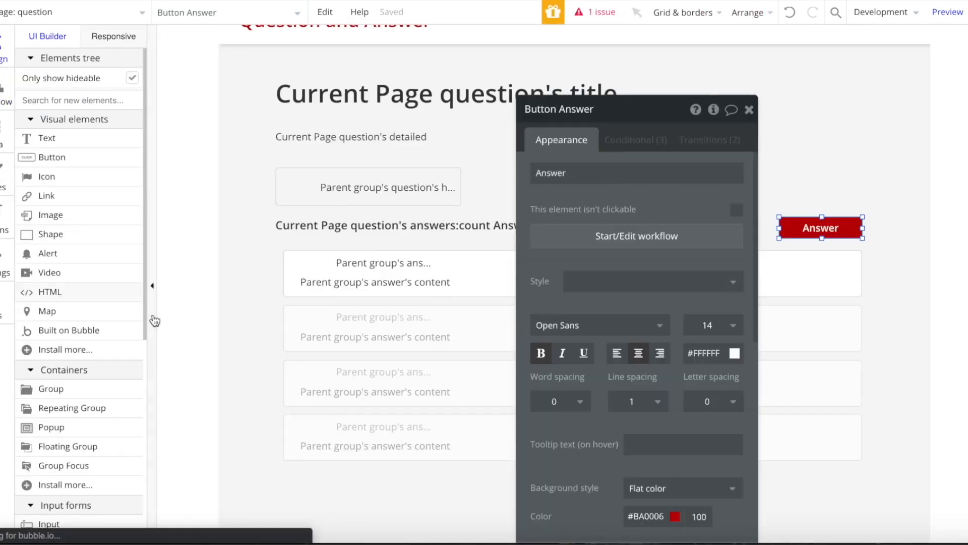
scroll(127, 395, down, 8)
click(90, 398)
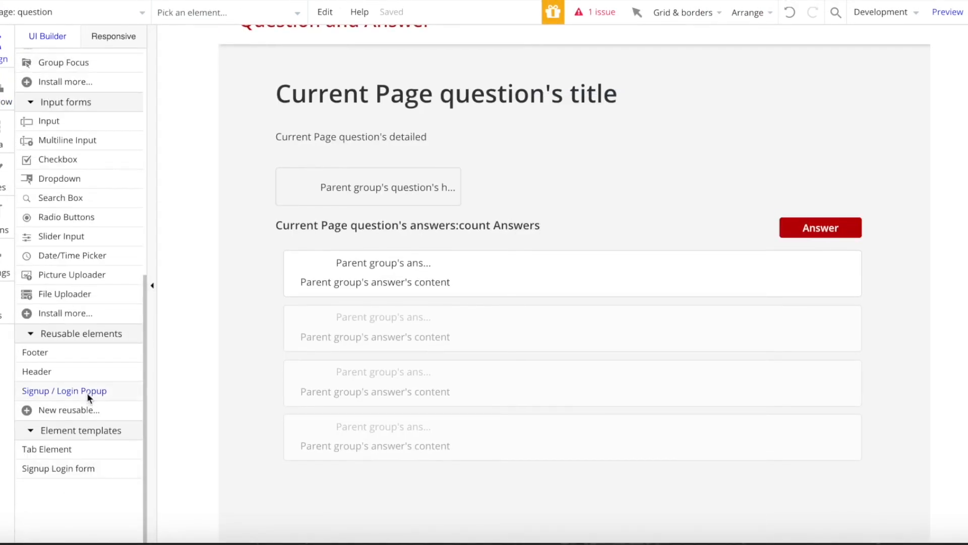
click(656, 393)
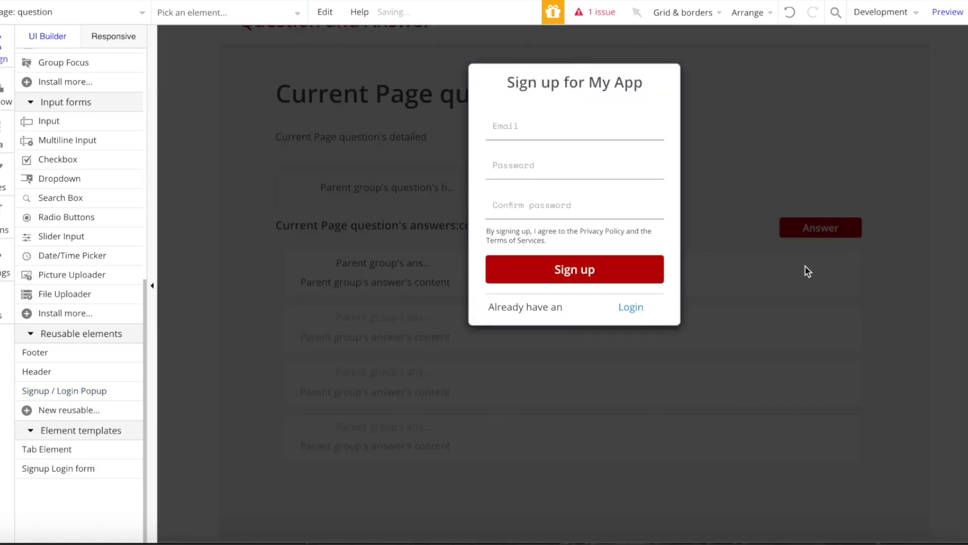
click(829, 229)
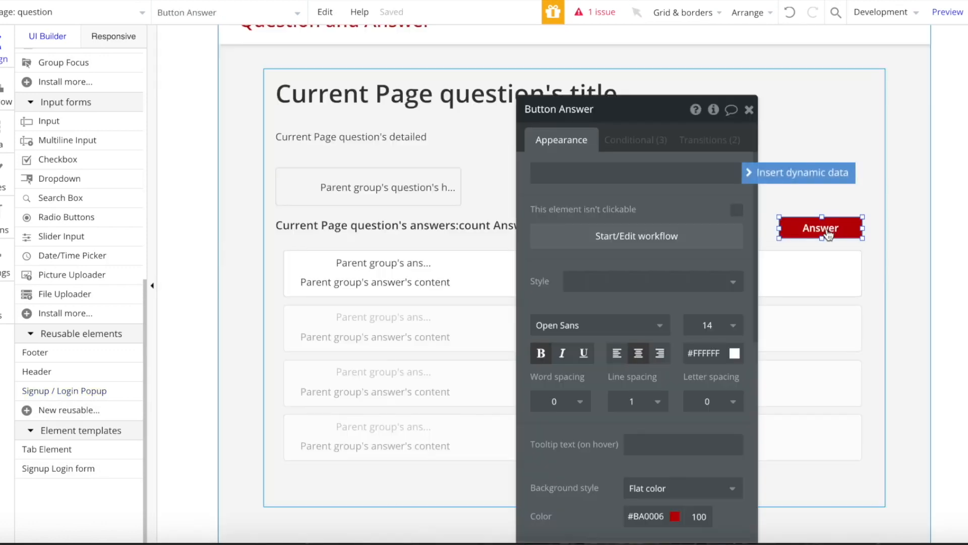
- Make the action show Signup / Login Popup A only when Current User isn't logged in
click(631, 235)
click(675, 145)
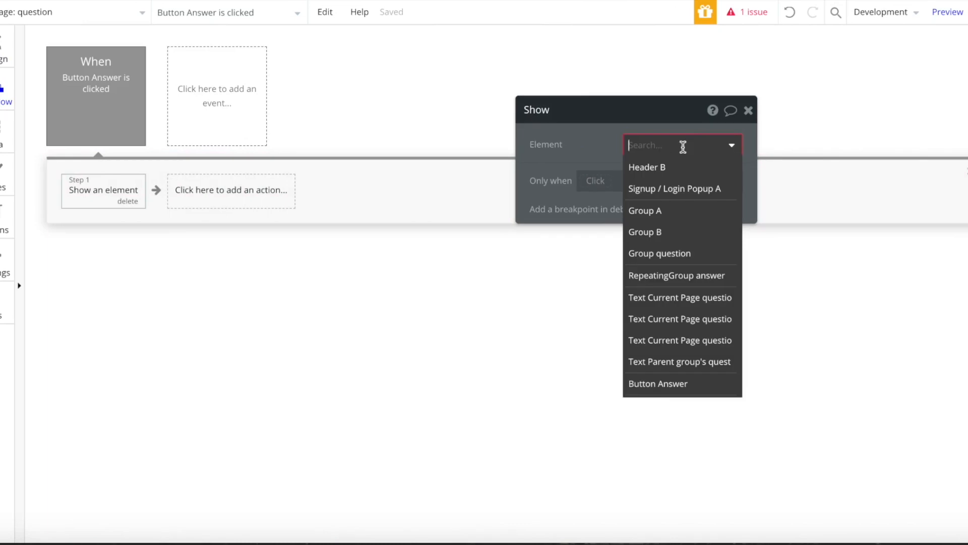
click(671, 187)
click(595, 180)
click(615, 243)
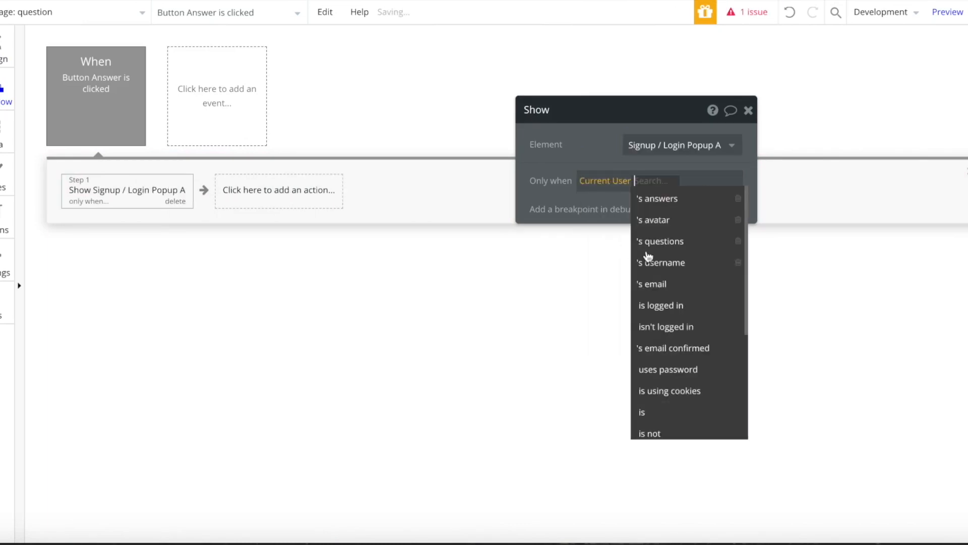
click(704, 325)
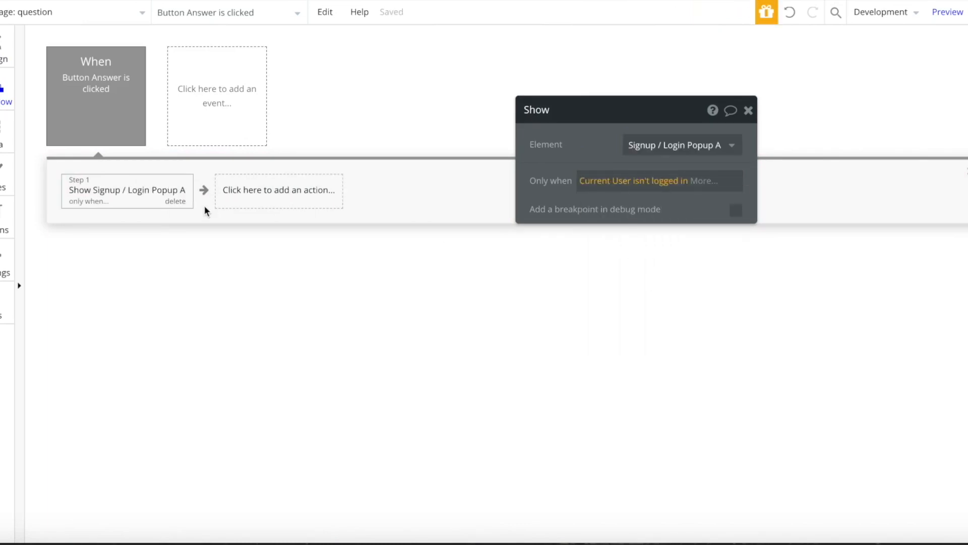
click(6, 37)
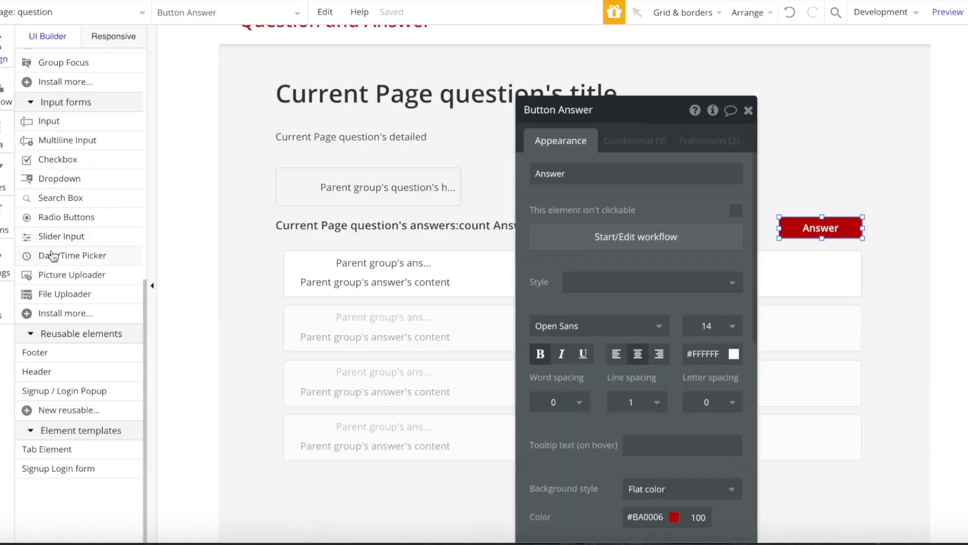
- Draw a new popup on the page
scroll(52, 257, up, 10)
text(pop)
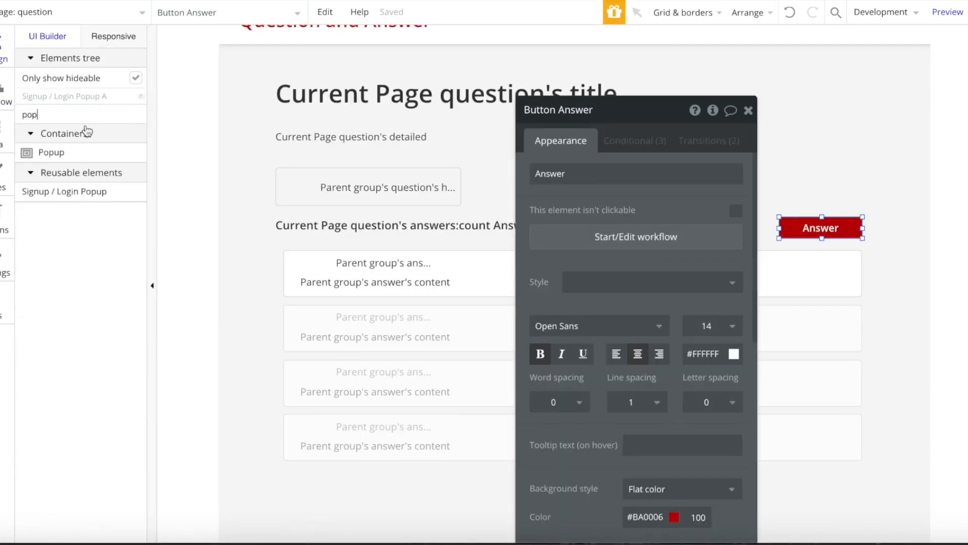
click(51, 152)
drag(347, 97, 736, 352)
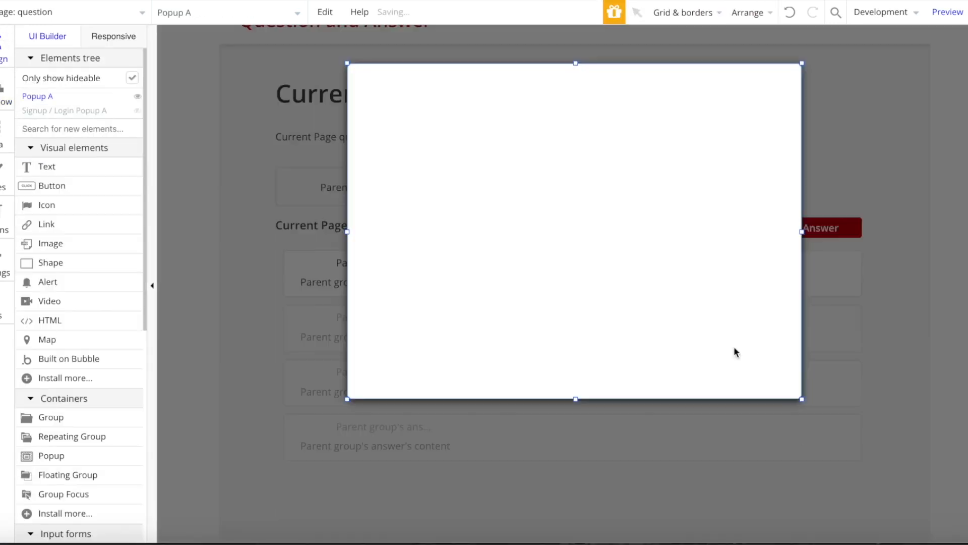
- Add a 'Create your Answer' heading at size 18, centred horizontally in the popup
click(59, 160)
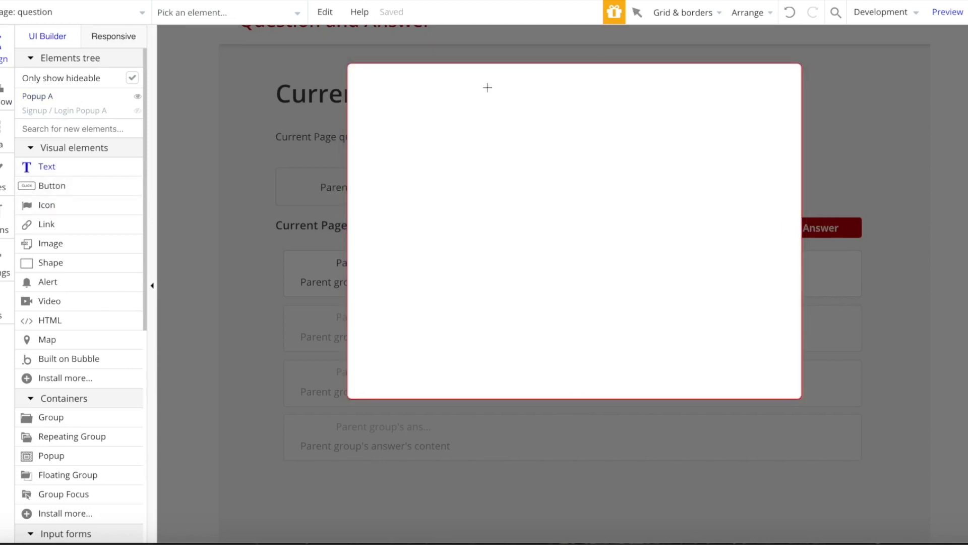
drag(711, 133, 716, 134)
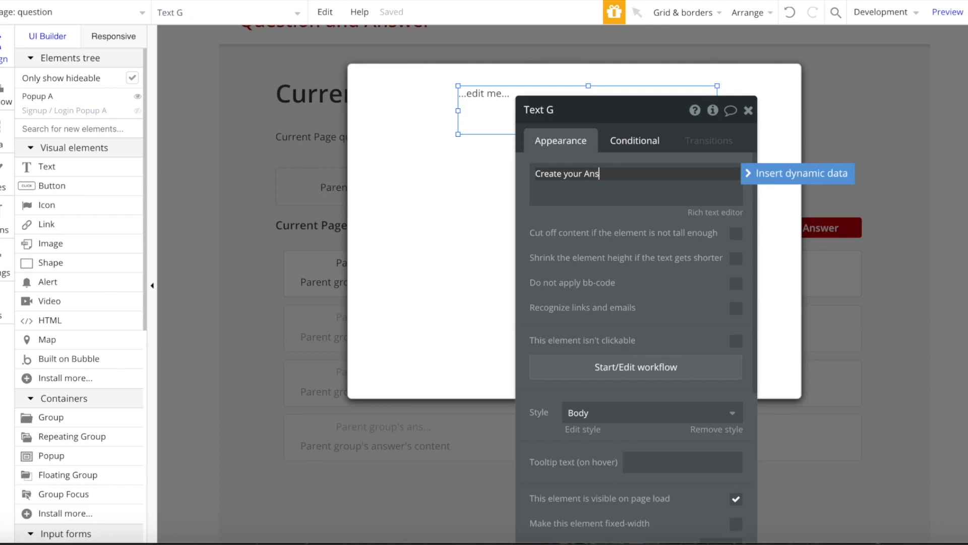
text(Create your Answer)
click(717, 430)
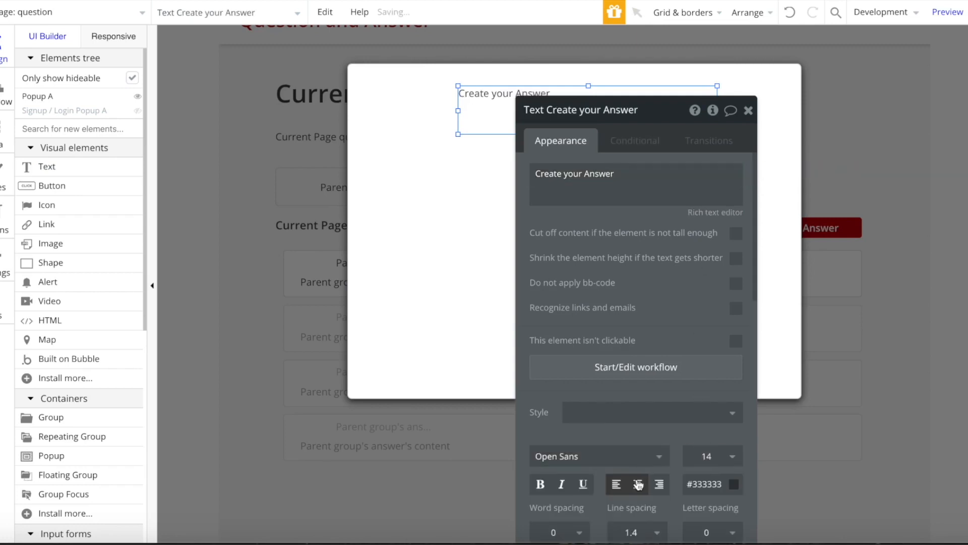
click(711, 457)
click(706, 467)
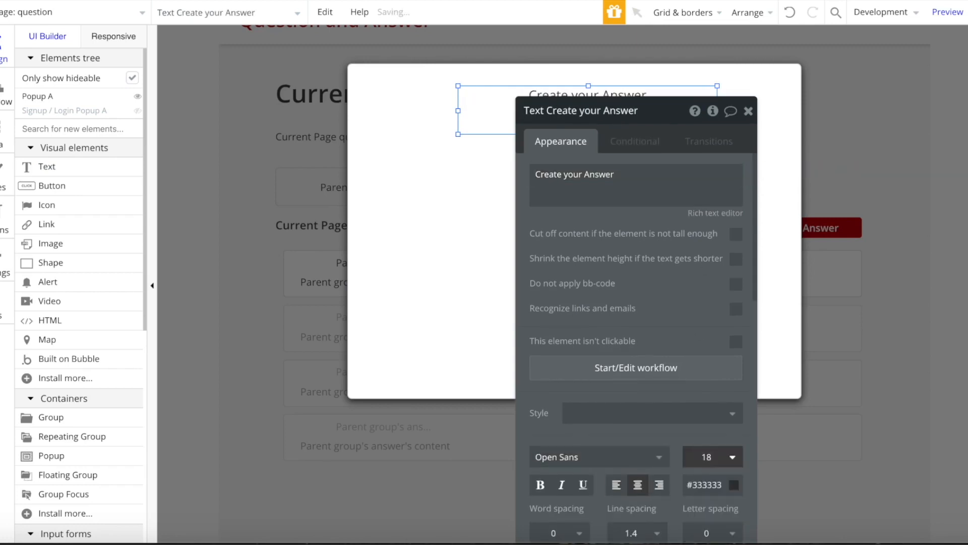
click(748, 111)
right_click(581, 137)
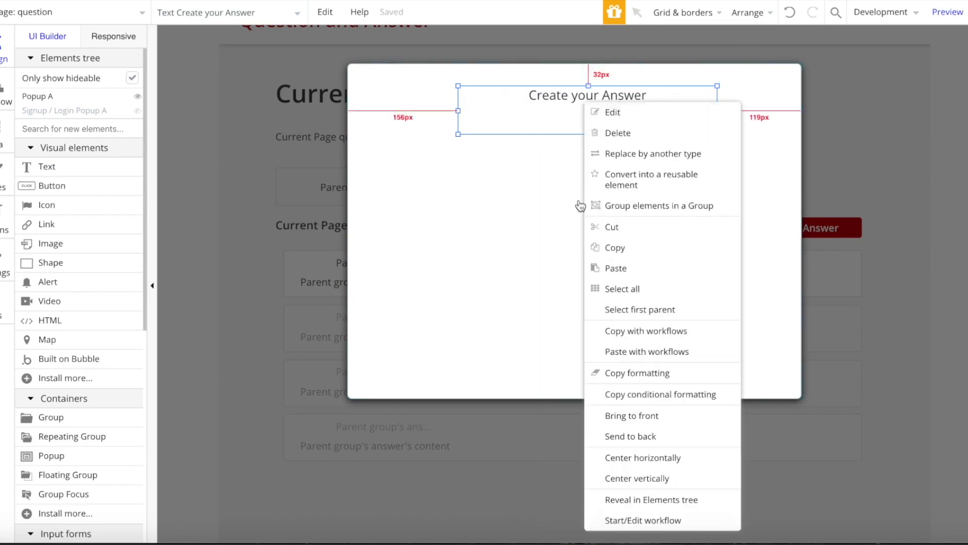
click(658, 458)
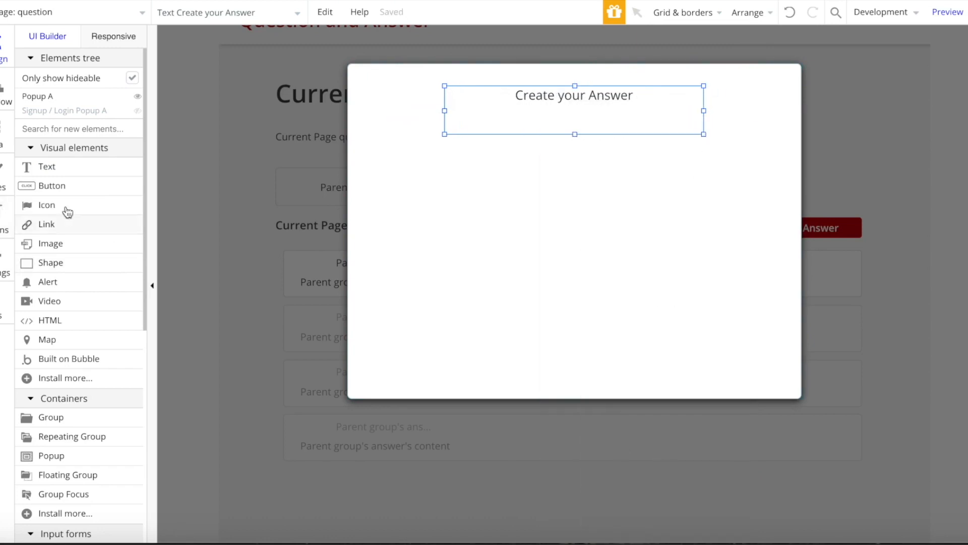
- Add a multiline answer input centred horizontally in the popup
text(mult)
click(56, 166)
drag(411, 136, 761, 296)
right_click(616, 225)
click(674, 459)
- Add a centred 'Submit' button below the answer box
click(91, 192)
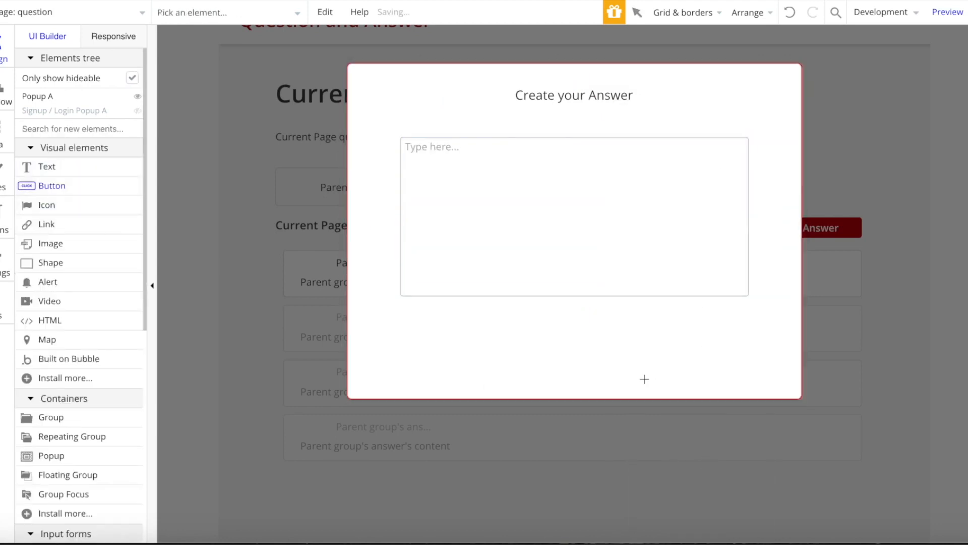
drag(638, 360, 653, 362)
right_click(642, 353)
click(701, 459)
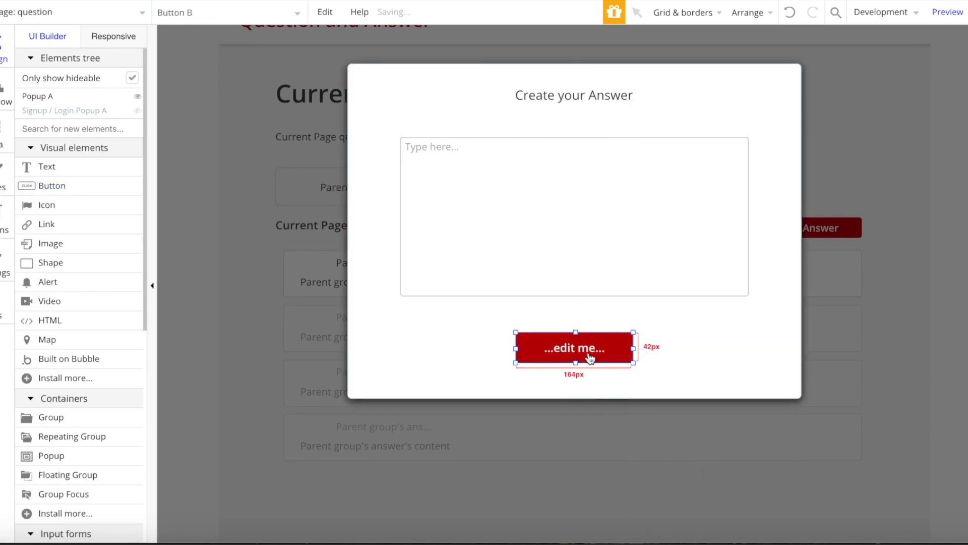
double_click(590, 358)
text(Submit)
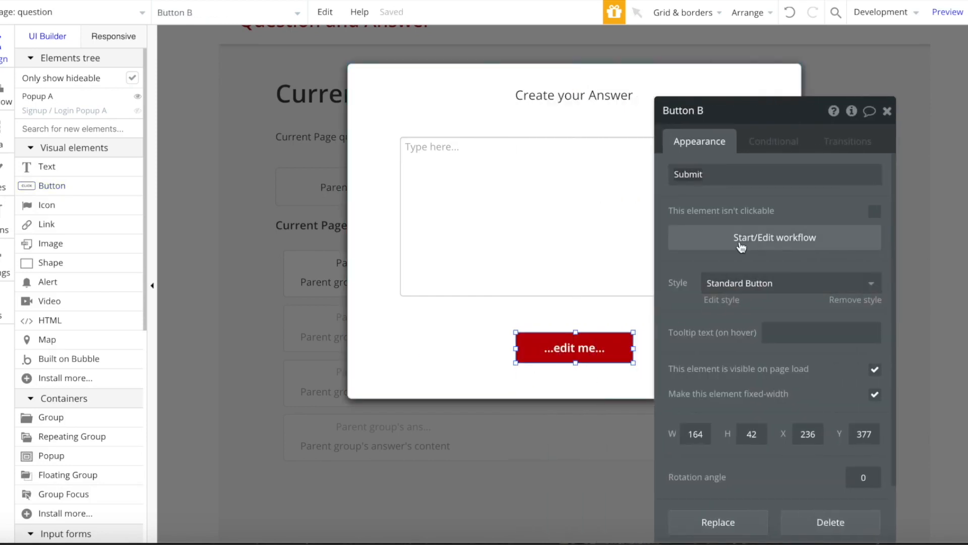
click(741, 247)
- Add a Create a new answer step with content set to the multiline input's value
click(167, 205)
mouse_move(123, 268)
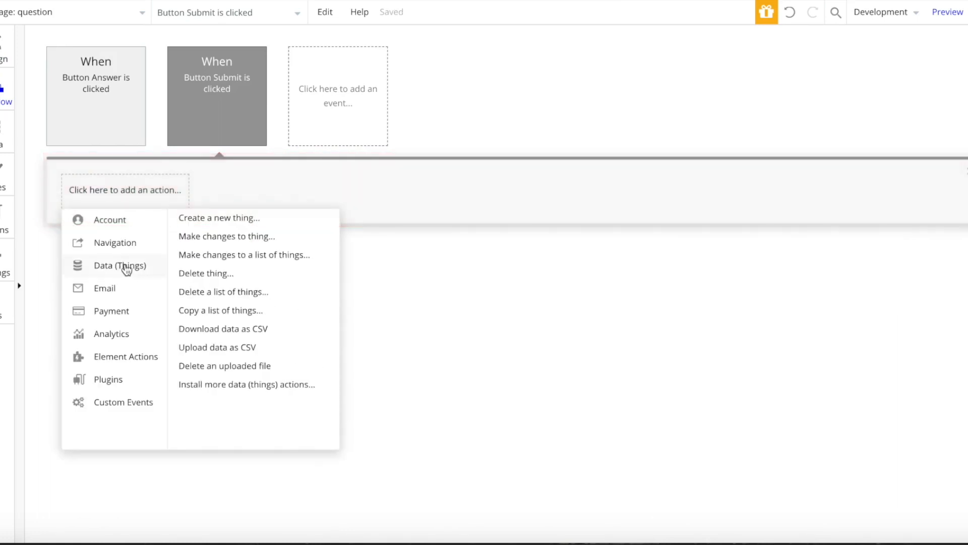
click(255, 222)
click(795, 147)
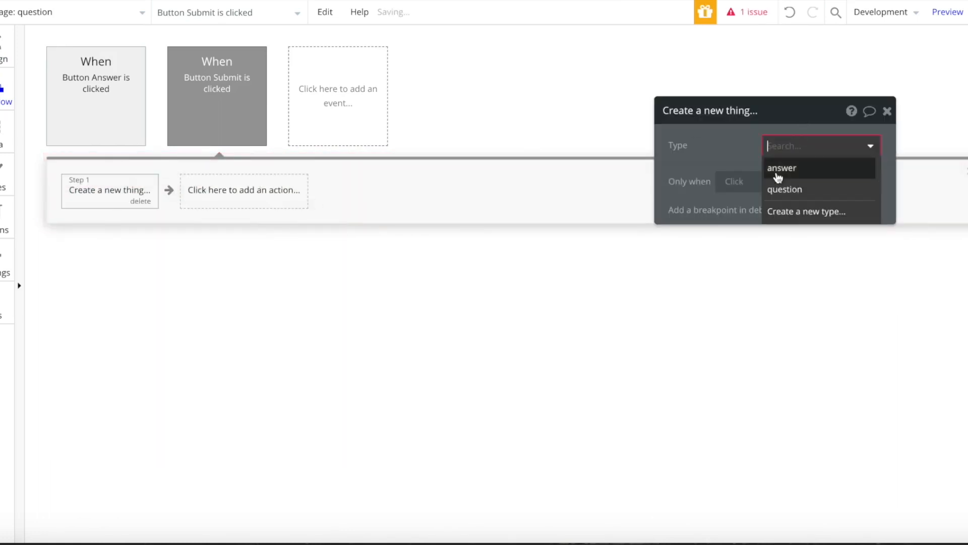
click(803, 168)
click(742, 185)
click(702, 197)
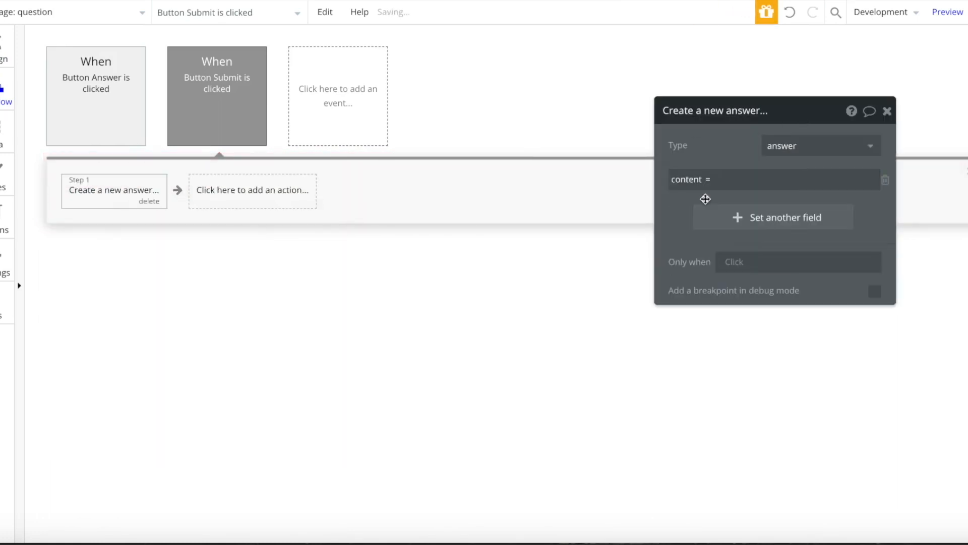
click(930, 179)
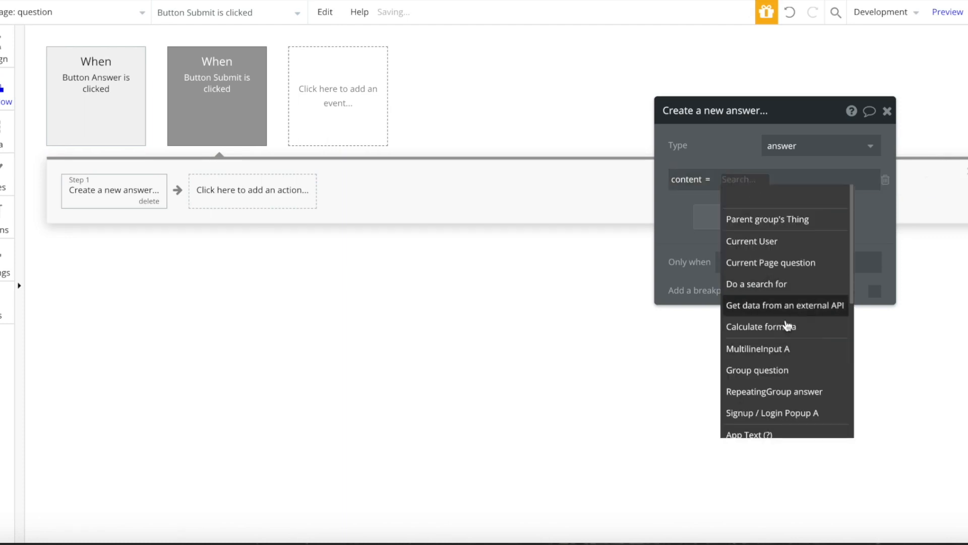
click(787, 352)
click(839, 193)
- Set the new answer's question to the current page question and user to Current User
click(784, 217)
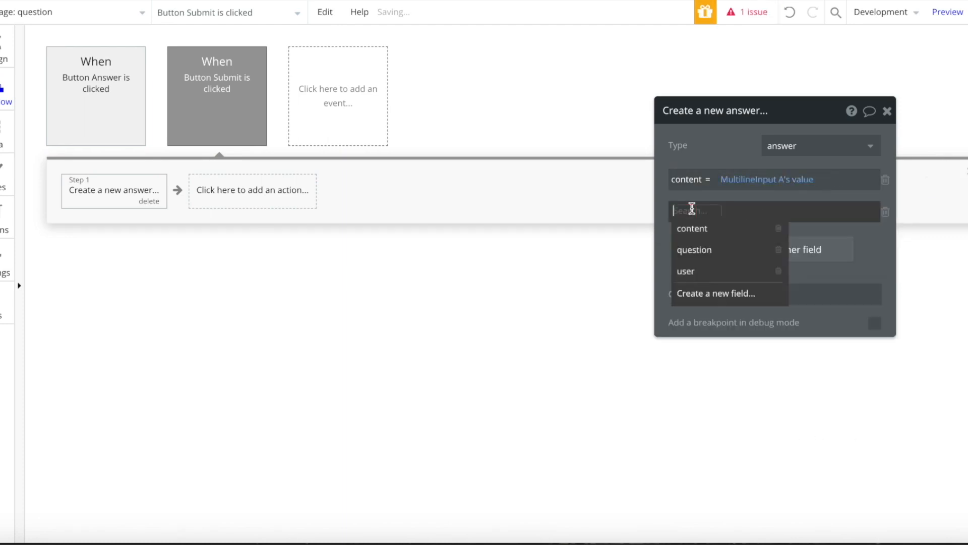
click(690, 252)
click(737, 215)
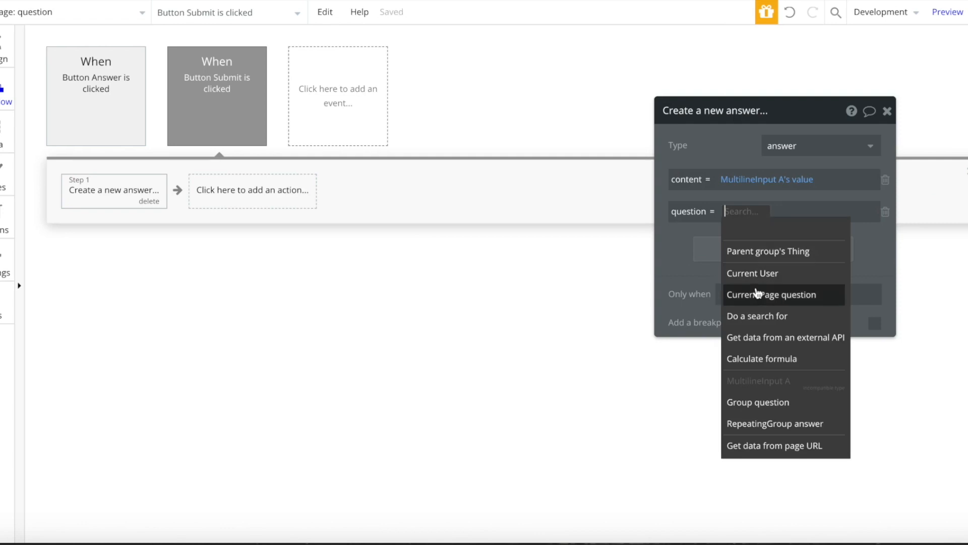
click(757, 231)
click(722, 249)
click(683, 303)
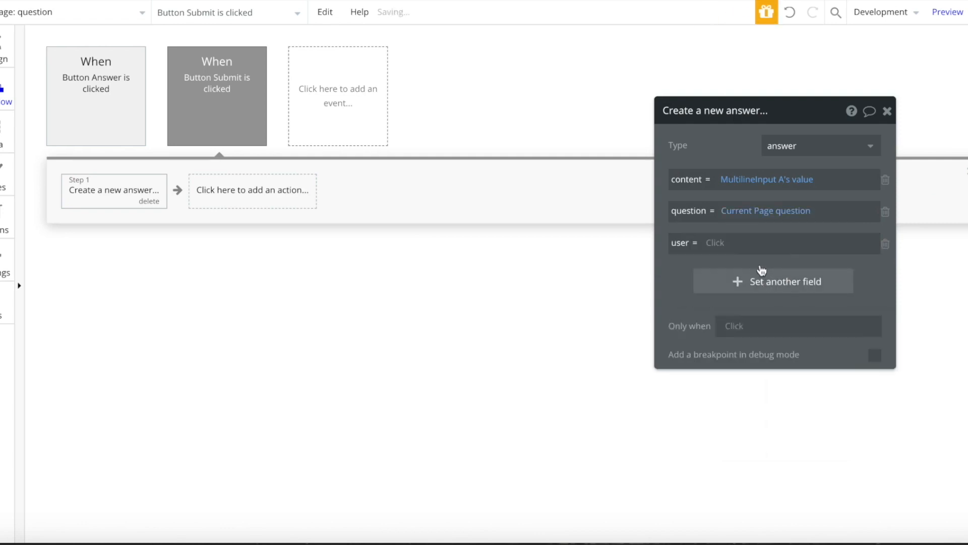
click(732, 243)
click(745, 305)
- Add Reset relevant inputs and Hide Popup A steps, then return to the design
click(255, 207)
mouse_move(252, 395)
click(400, 335)
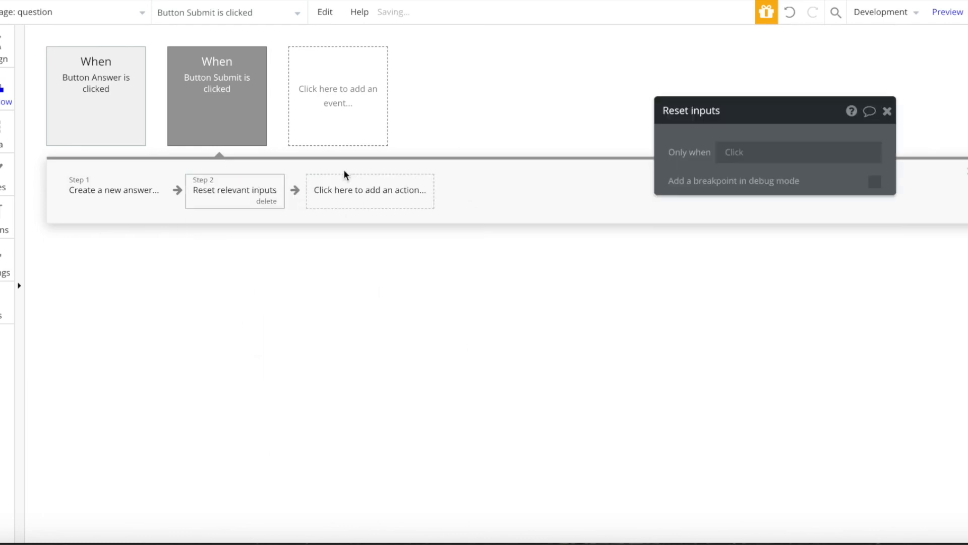
click(353, 189)
mouse_move(371, 356)
click(528, 238)
click(793, 147)
click(780, 211)
click(2, 58)
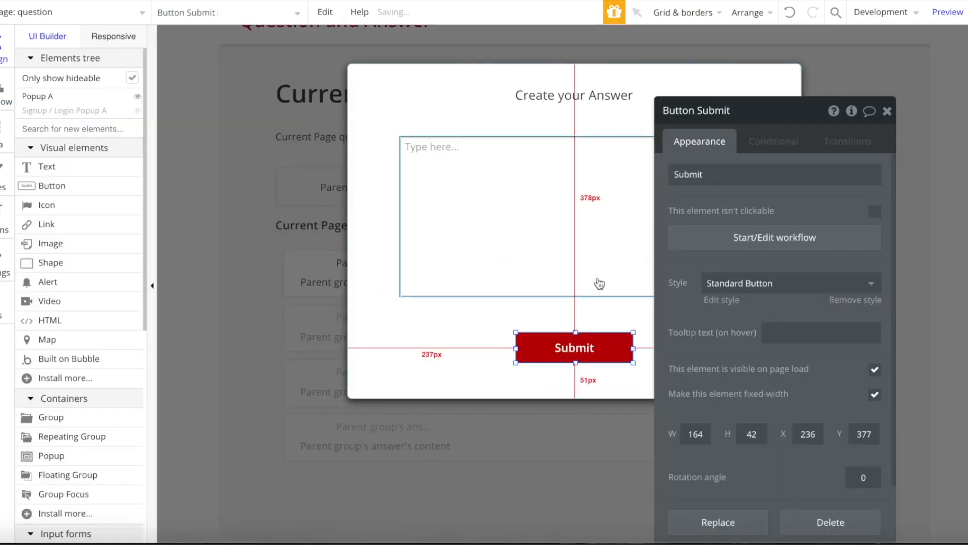
click(900, 84)
click(900, 84)
click(834, 229)
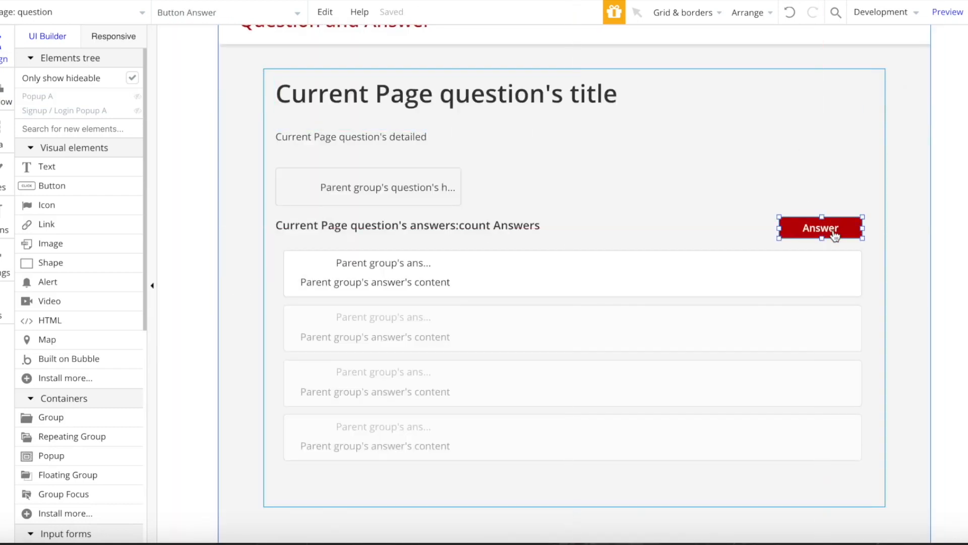
- Add a Show Popup A step to the Answer workflow, only when Current User is logged in
click(666, 238)
click(248, 201)
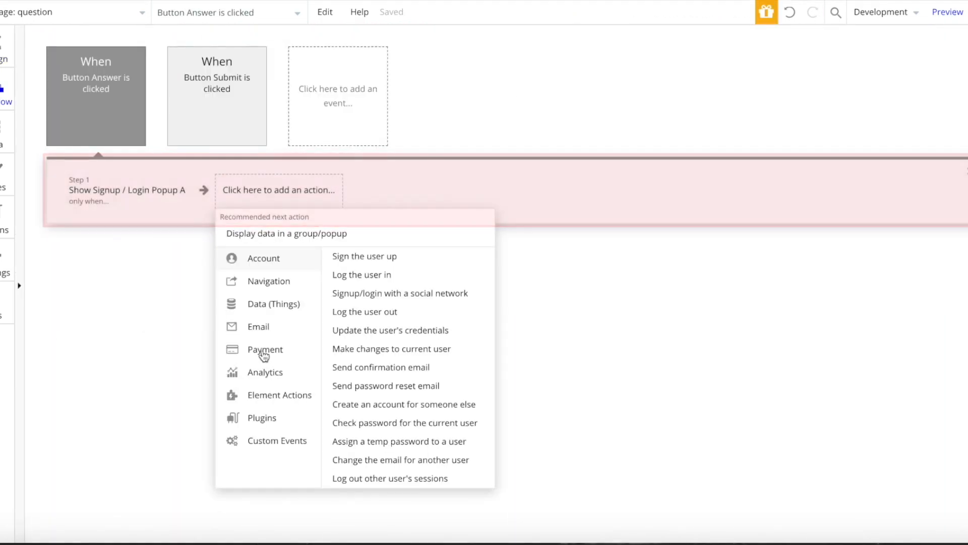
click(340, 270)
click(706, 144)
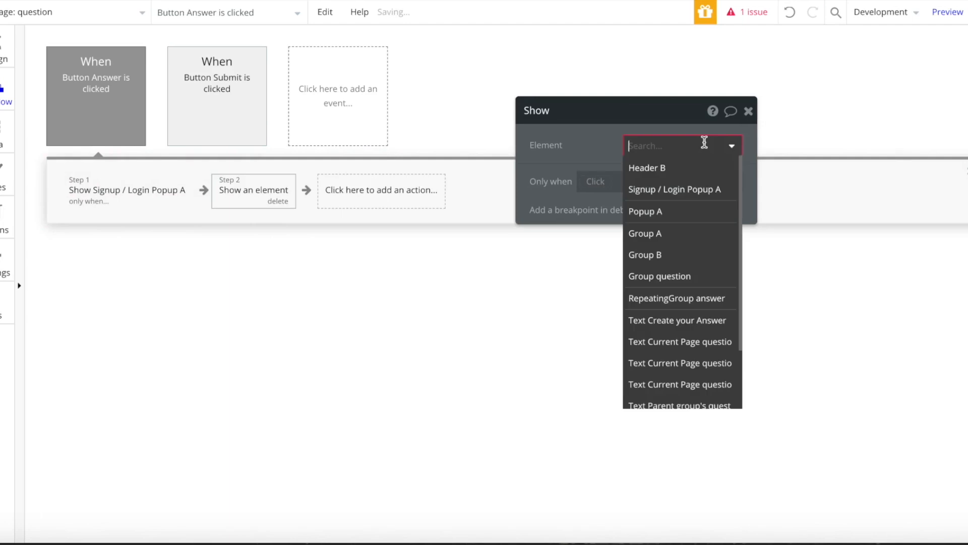
click(658, 214)
click(599, 185)
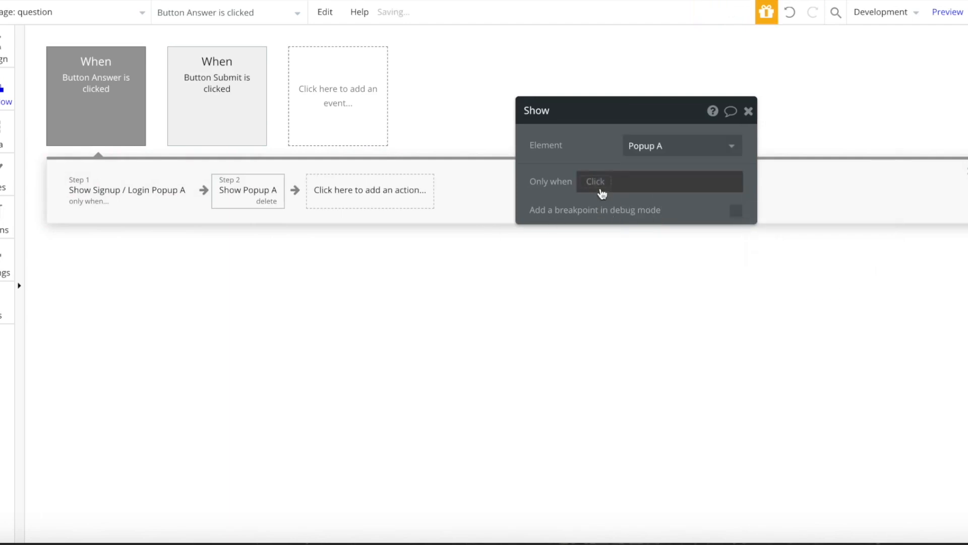
click(622, 245)
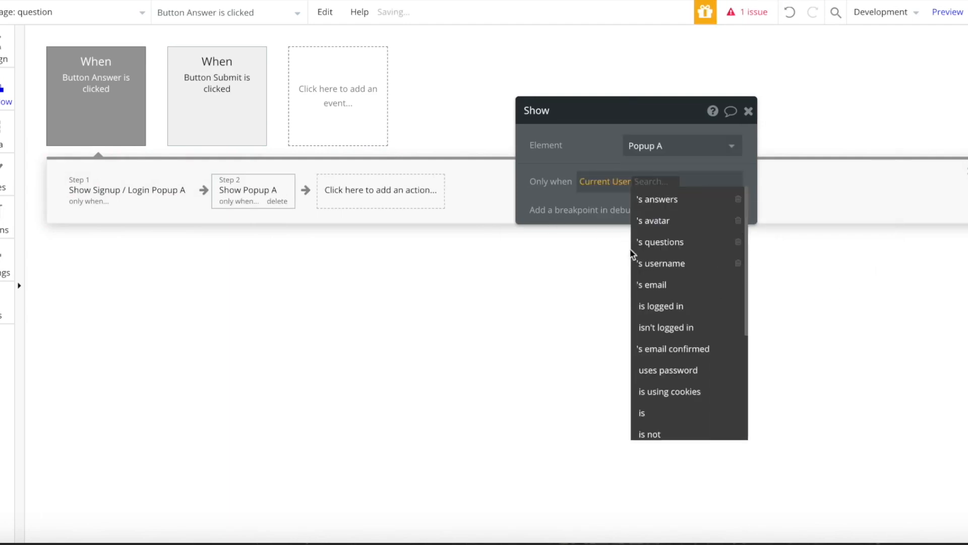
click(665, 306)
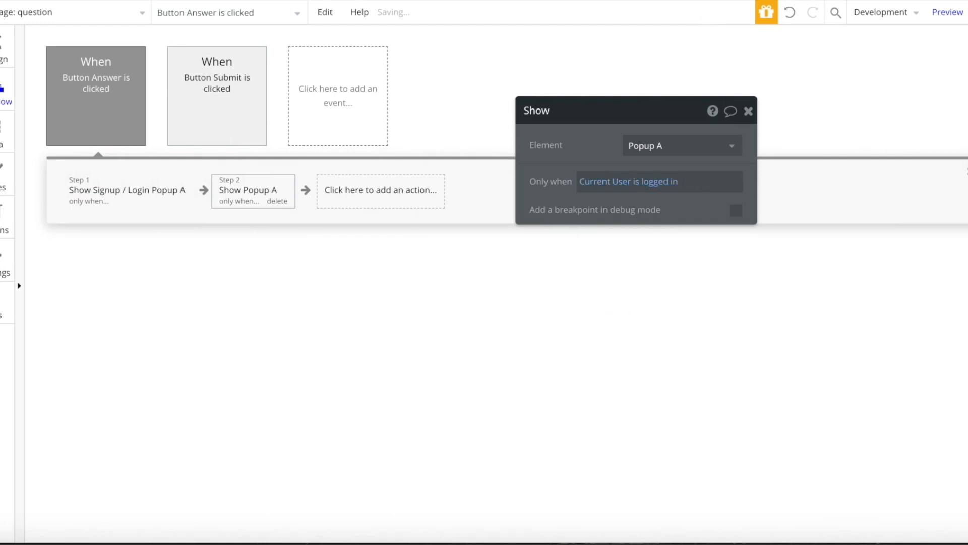
click(7, 58)
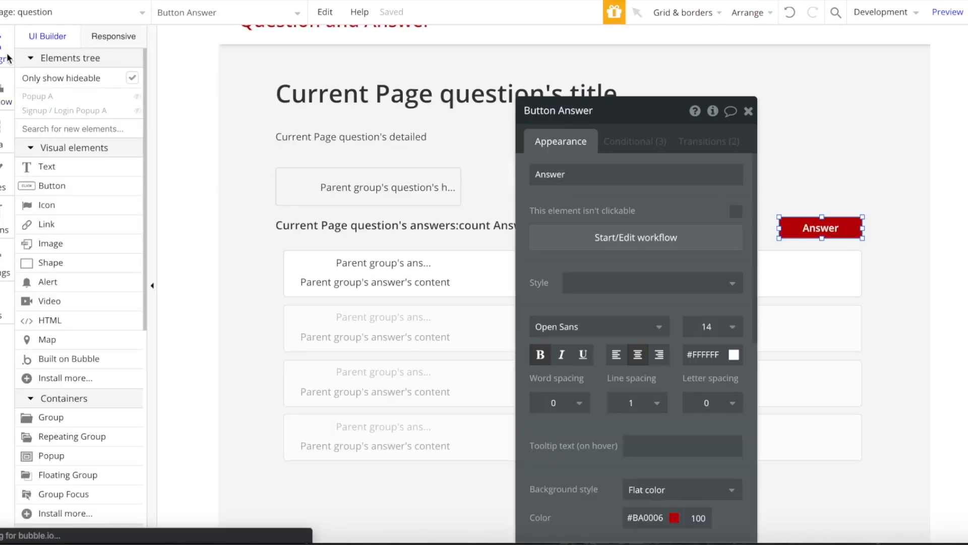
- Review the answer list and question group, then switch to the index page
click(748, 111)
scroll(263, 50, down, 4)
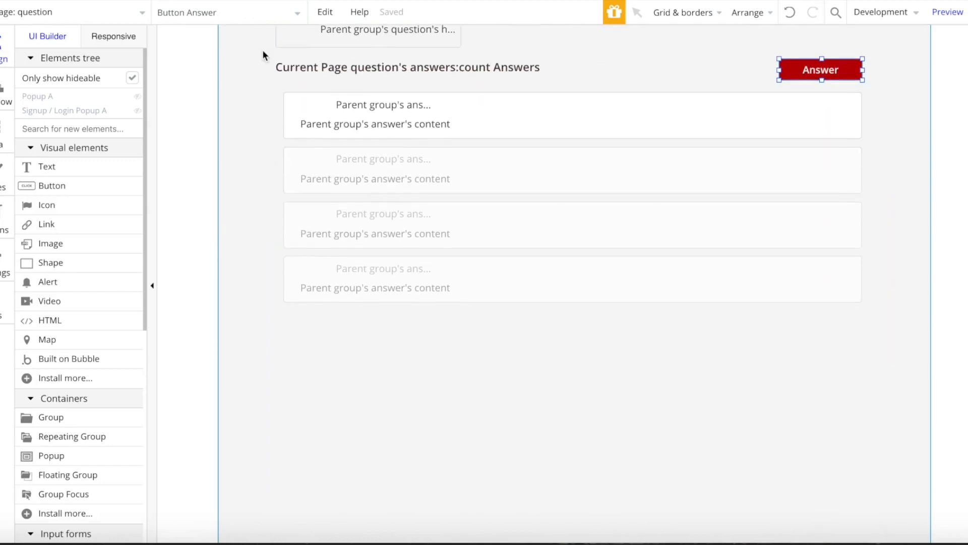
scroll(481, 338, up, 5)
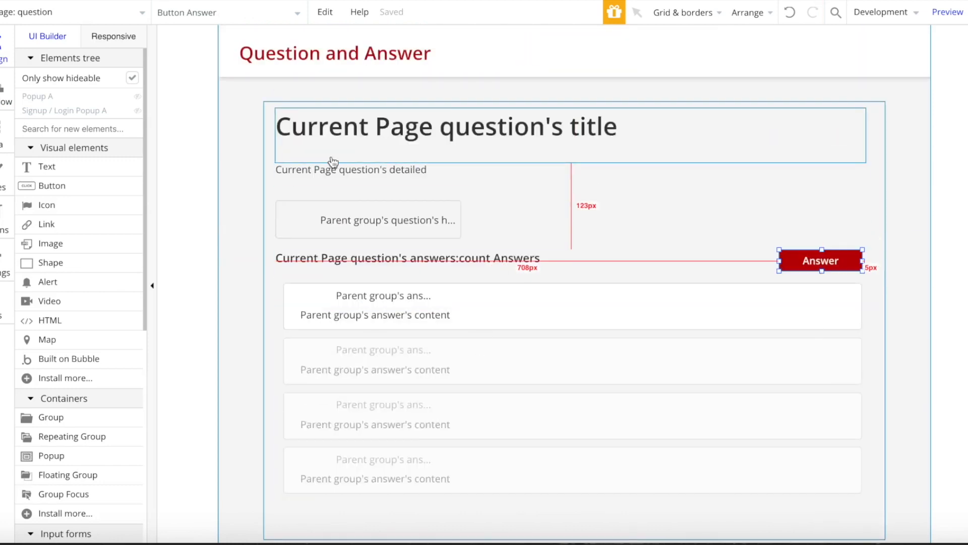
click(384, 324)
double_click(384, 348)
click(816, 225)
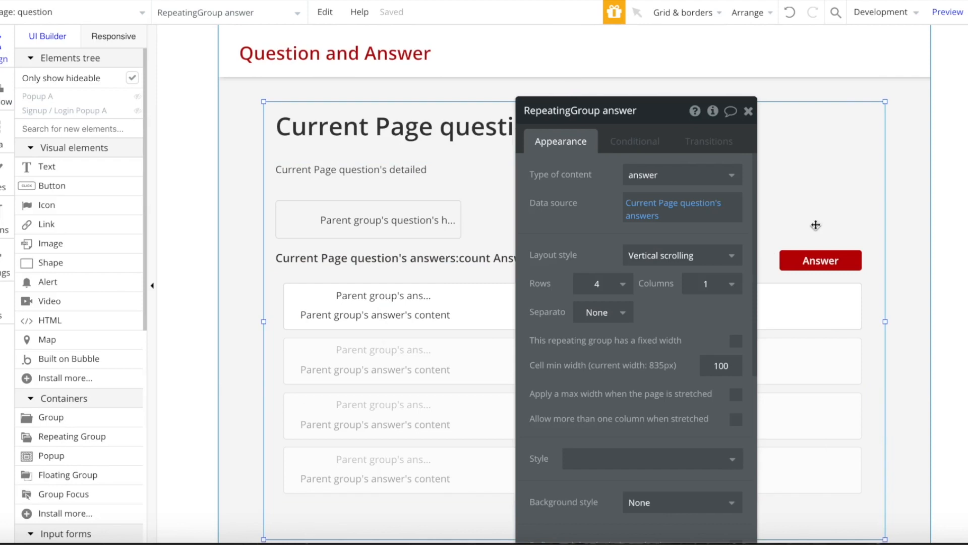
scroll(714, 378, down, 1)
click(74, 15)
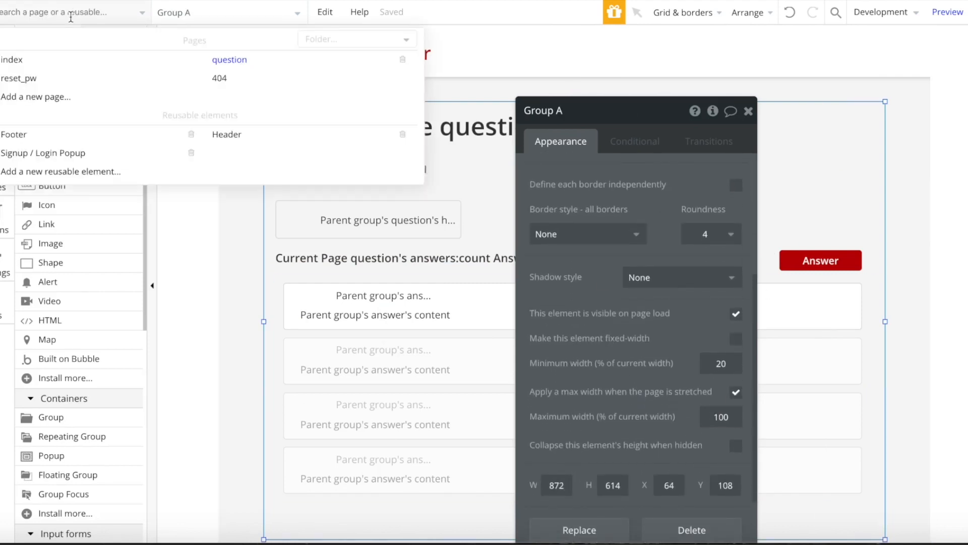
click(59, 54)
- Group the heading and question list into Group D and centre it horizontally
click(624, 405)
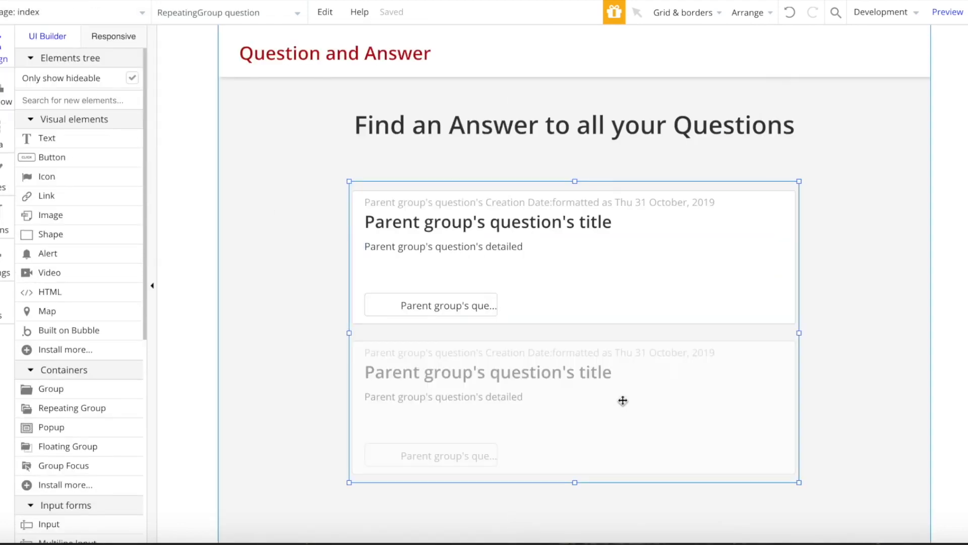
shift+click(609, 107)
right_click(582, 103)
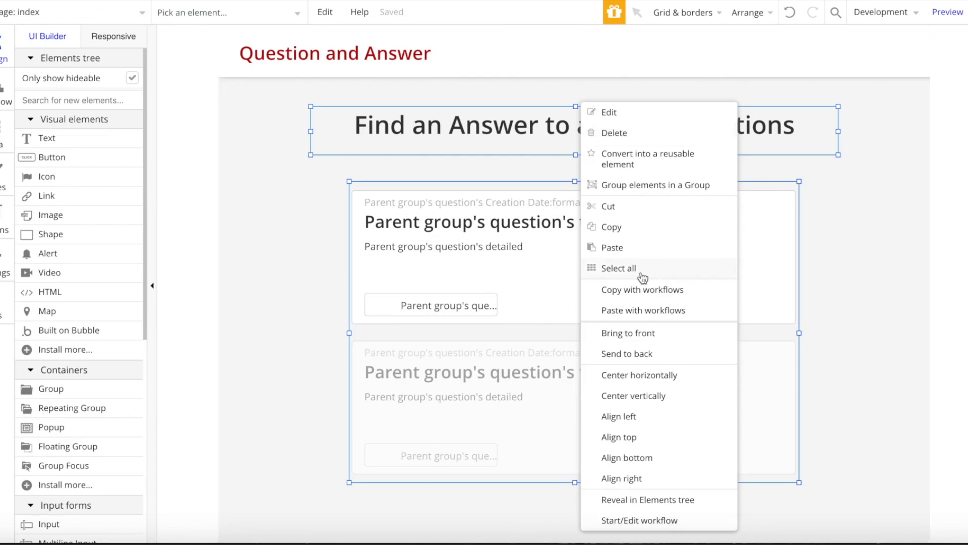
click(659, 187)
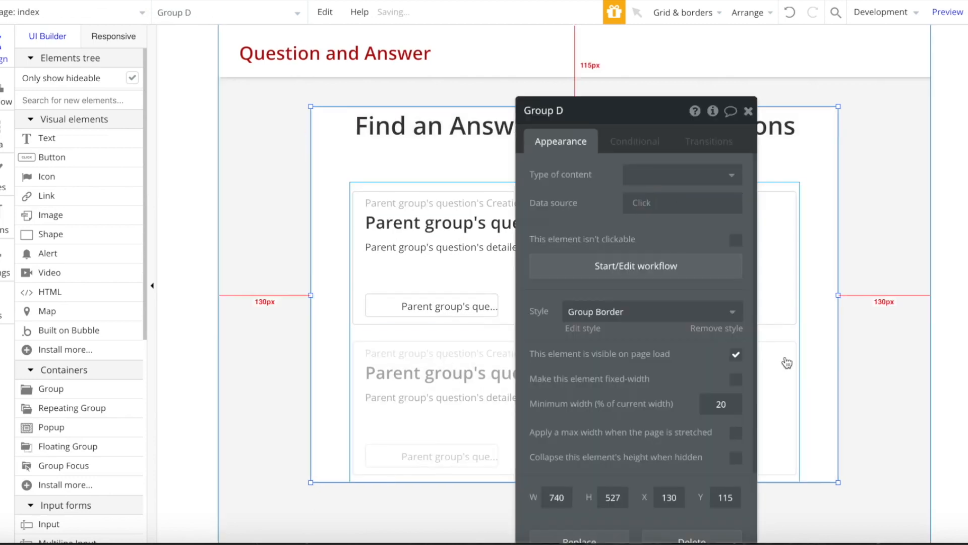
right_click(458, 191)
right_click(372, 178)
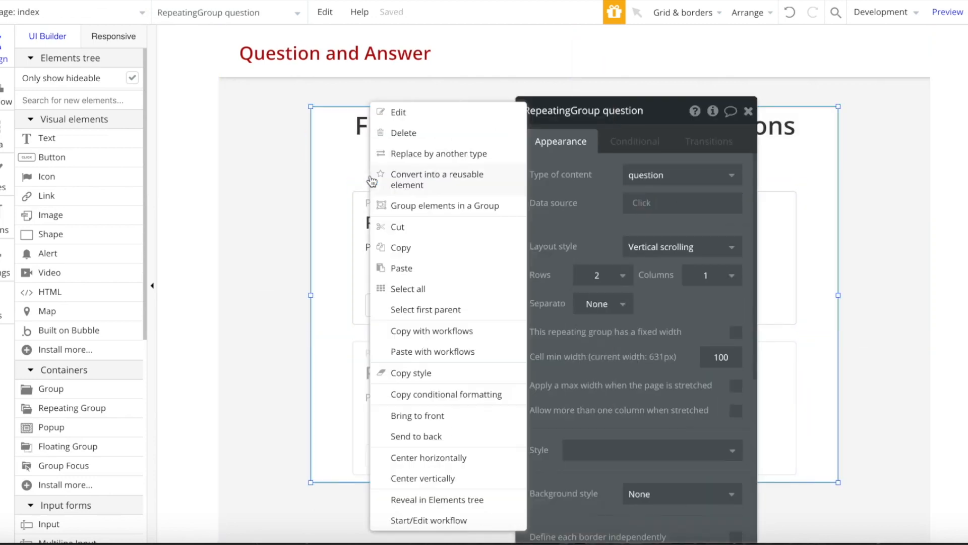
click(505, 459)
- Remove Group D's preset style, set background and border to None, and apply a 100% max width
click(740, 332)
click(643, 354)
click(641, 373)
click(586, 447)
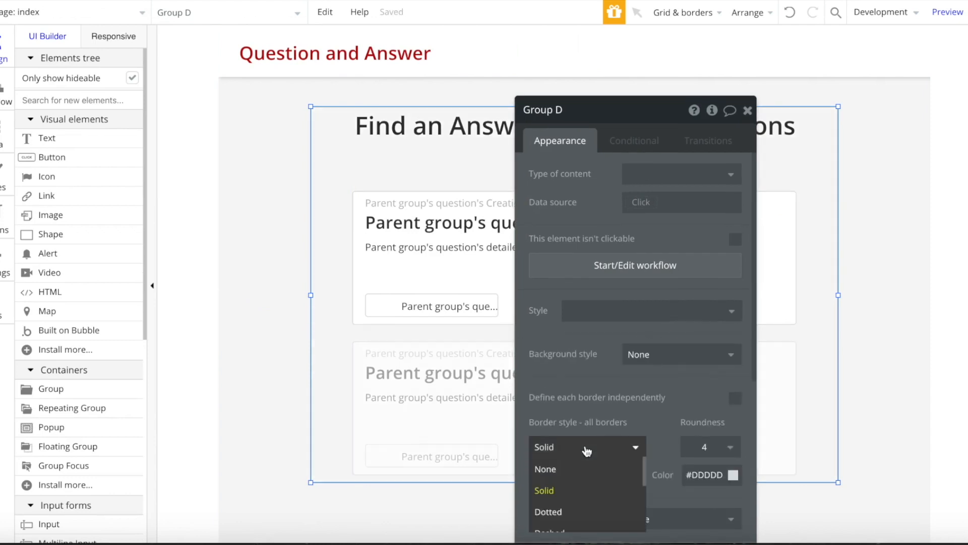
click(585, 468)
scroll(585, 469, down, 5)
click(734, 379)
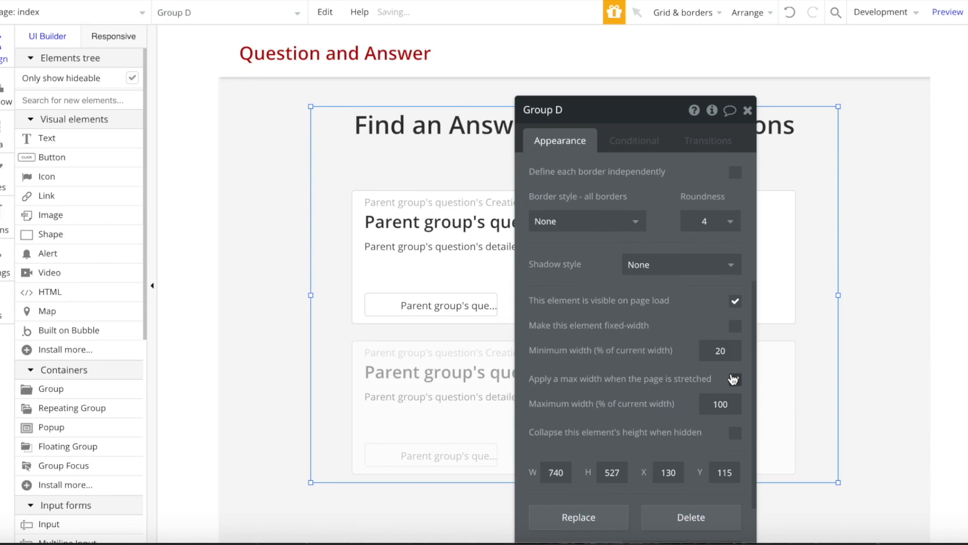
click(747, 110)
click(843, 202)
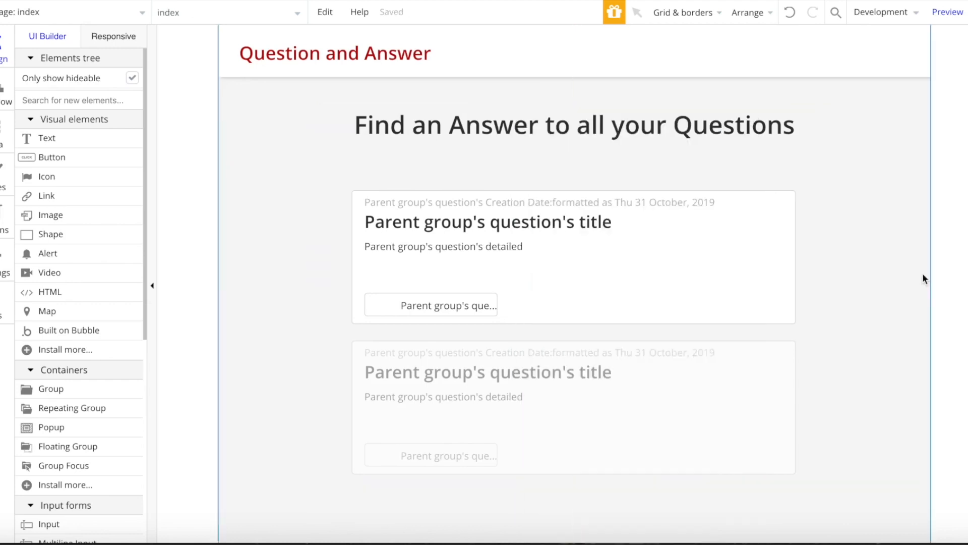
- Give the question title a click workflow with a Navigation > Go to page action
double_click(492, 227)
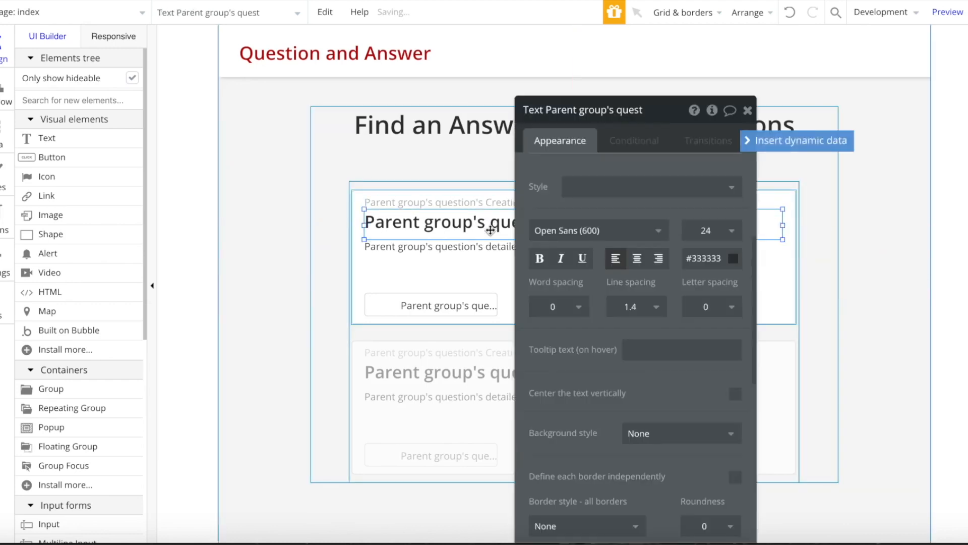
scroll(692, 426, up, 5)
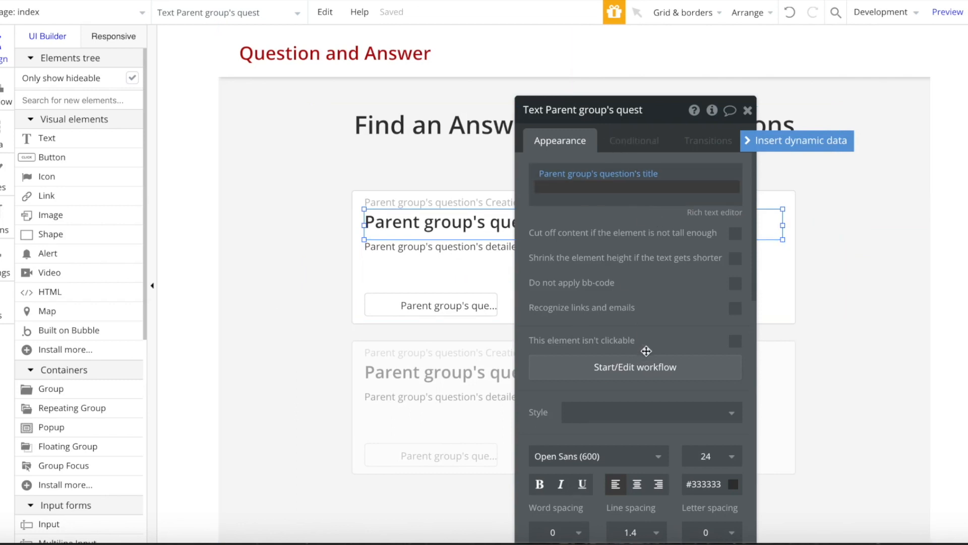
click(637, 366)
click(54, 89)
click(71, 191)
mouse_move(121, 242)
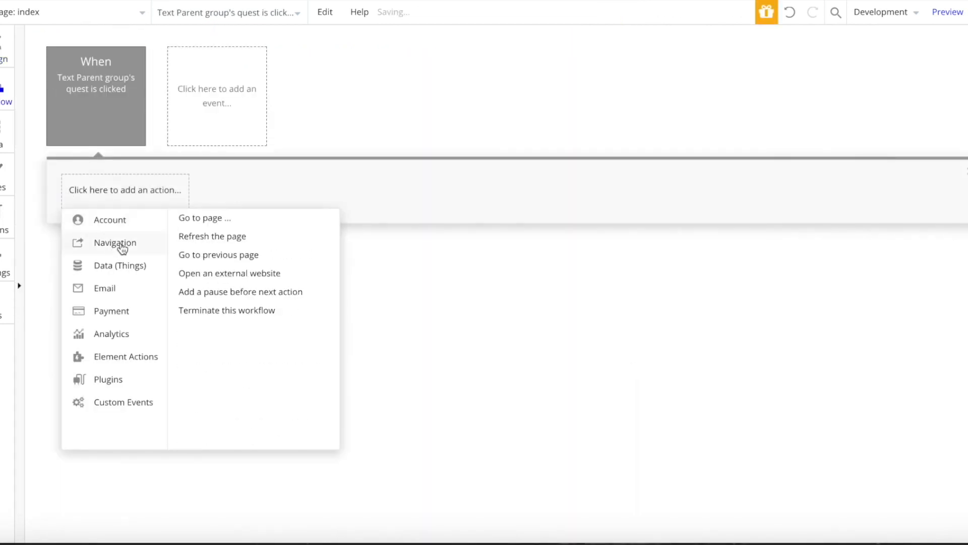
click(212, 218)
- Set the destination to the question page, sending Parent group's question as data
click(708, 151)
click(666, 187)
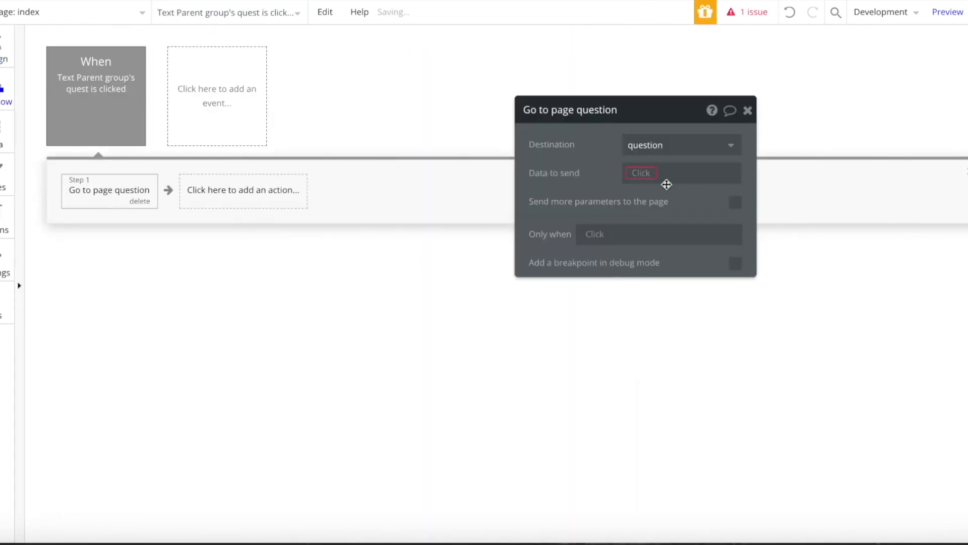
click(643, 175)
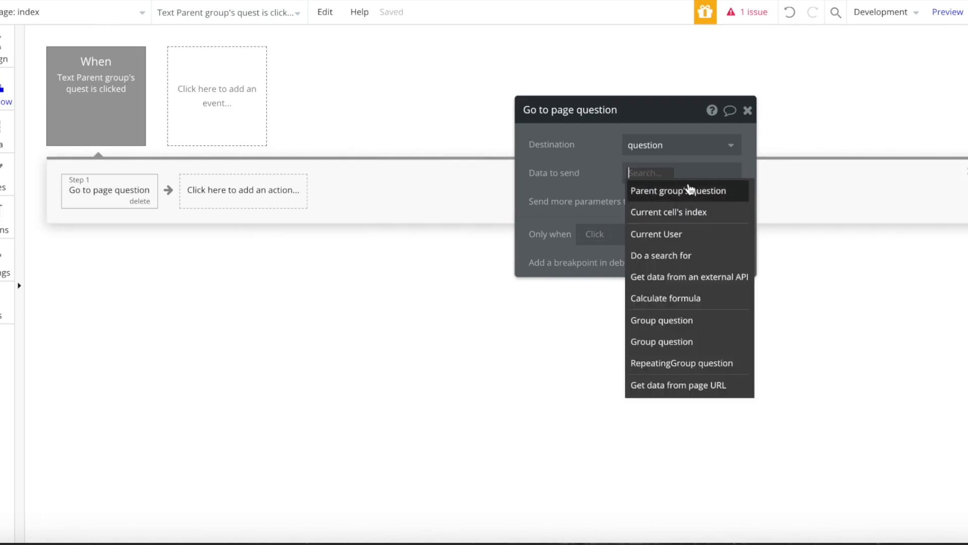
click(630, 189)
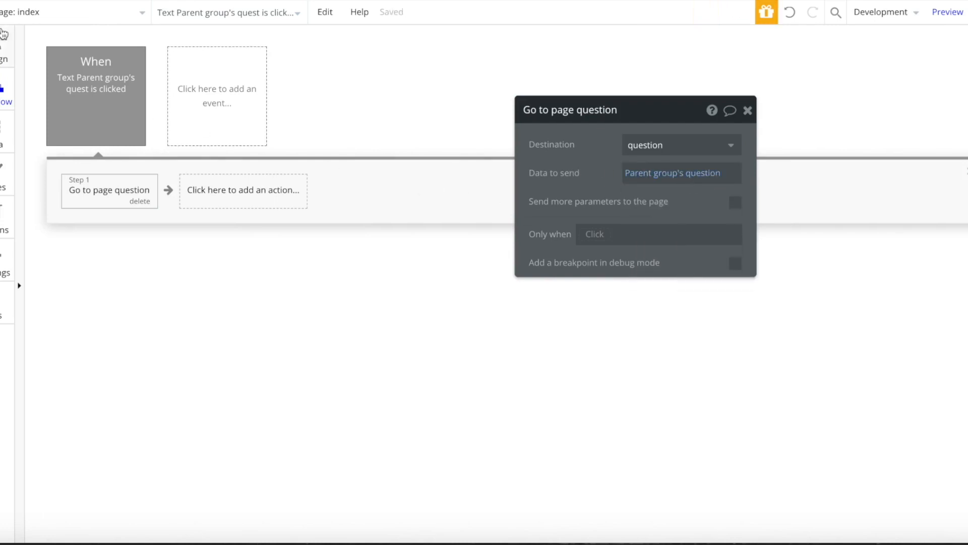
click(3, 32)
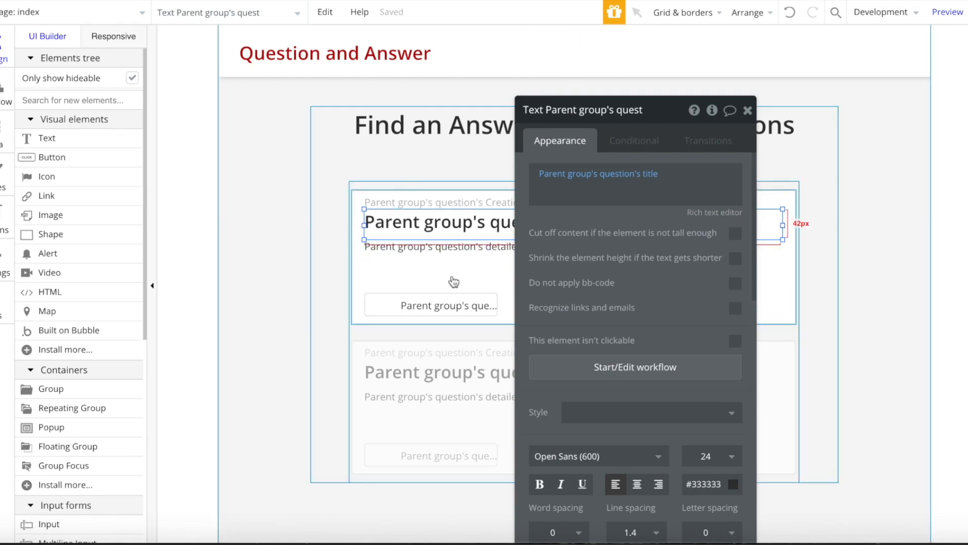
scroll(454, 282, down, 2)
click(749, 110)
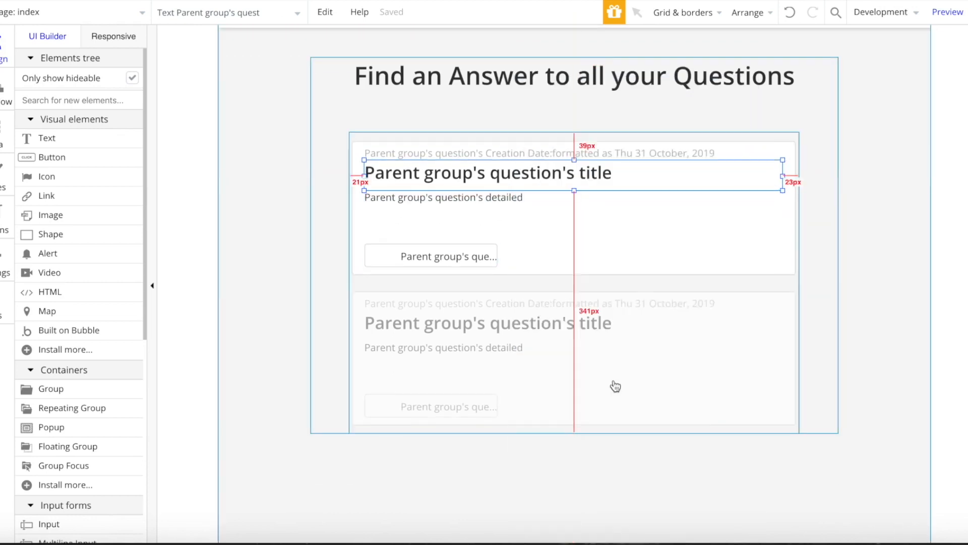
scroll(916, 217, up, 2)
click(916, 217)
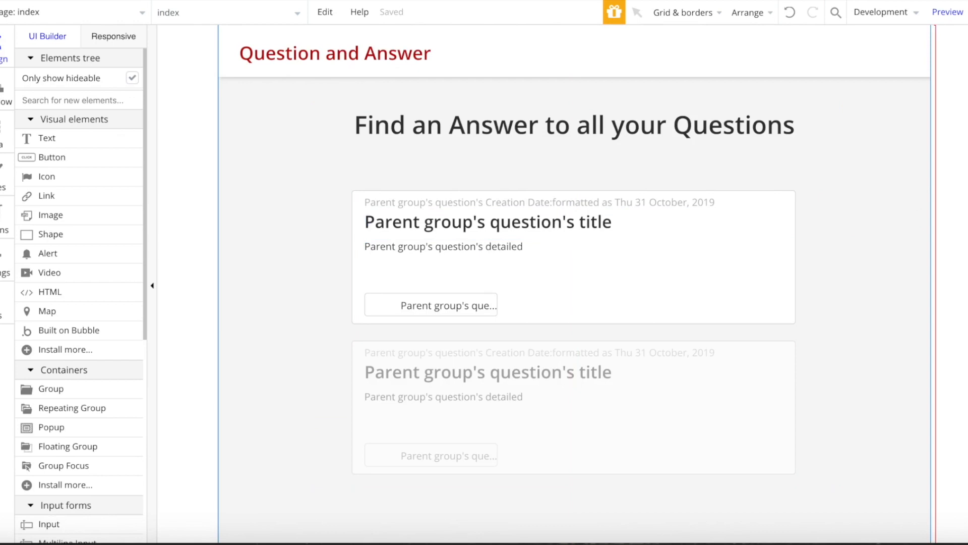
- Add a new page 'addquestion' cloned from index, then select its question list
click(89, 17)
click(281, 136)
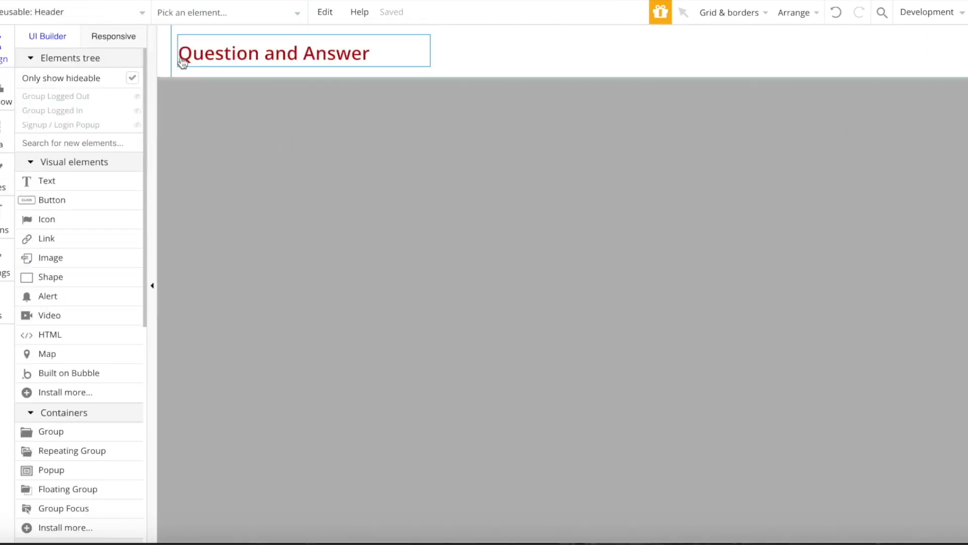
click(97, 6)
click(50, 98)
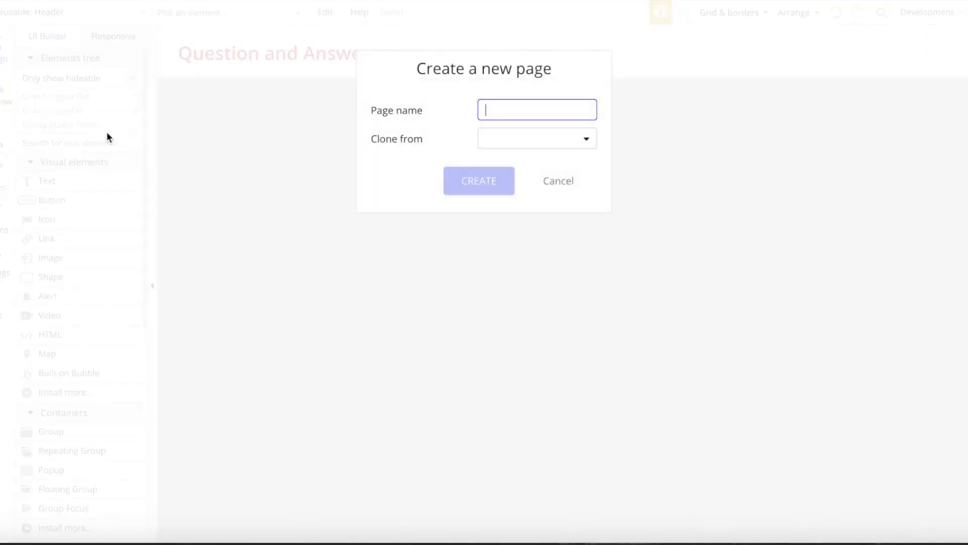
text(addquestion)
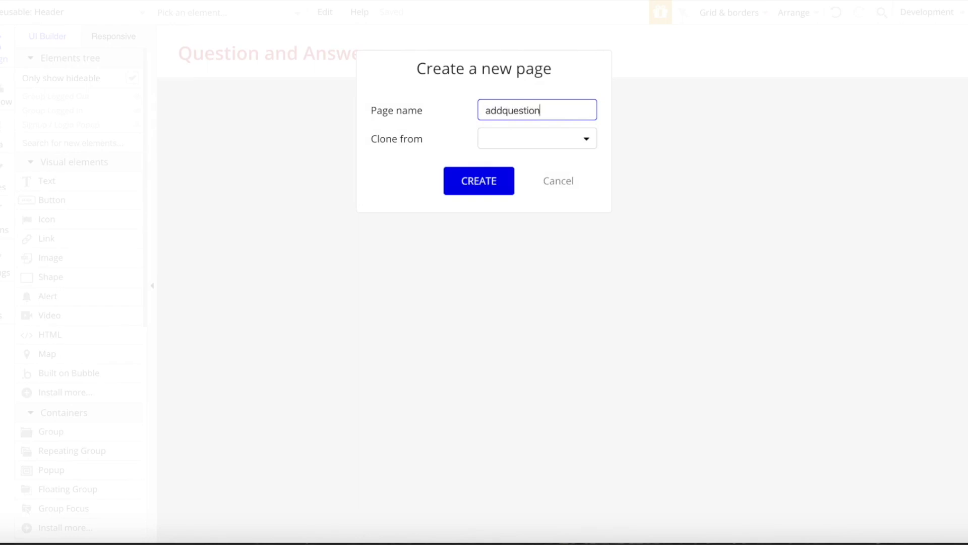
click(527, 138)
click(508, 186)
click(487, 182)
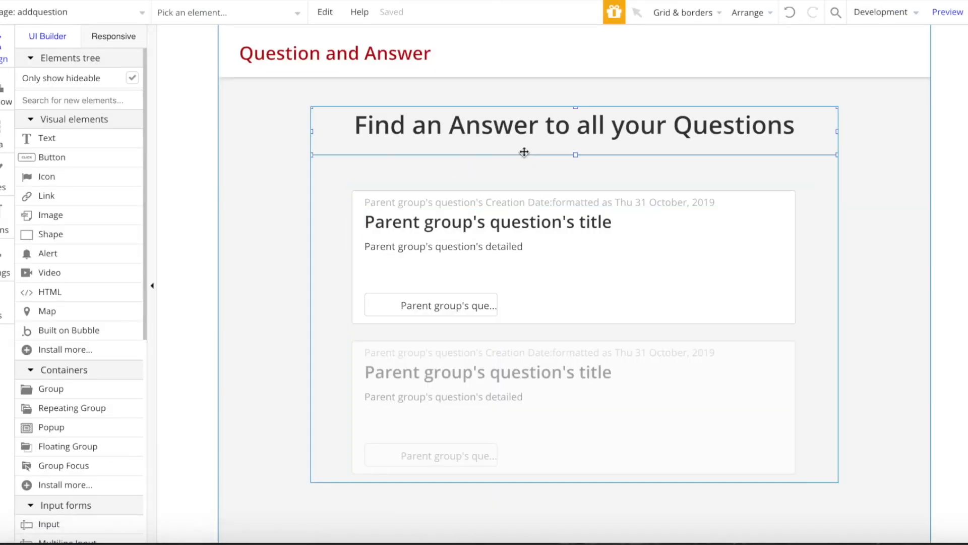
double_click(525, 152)
click(479, 366)
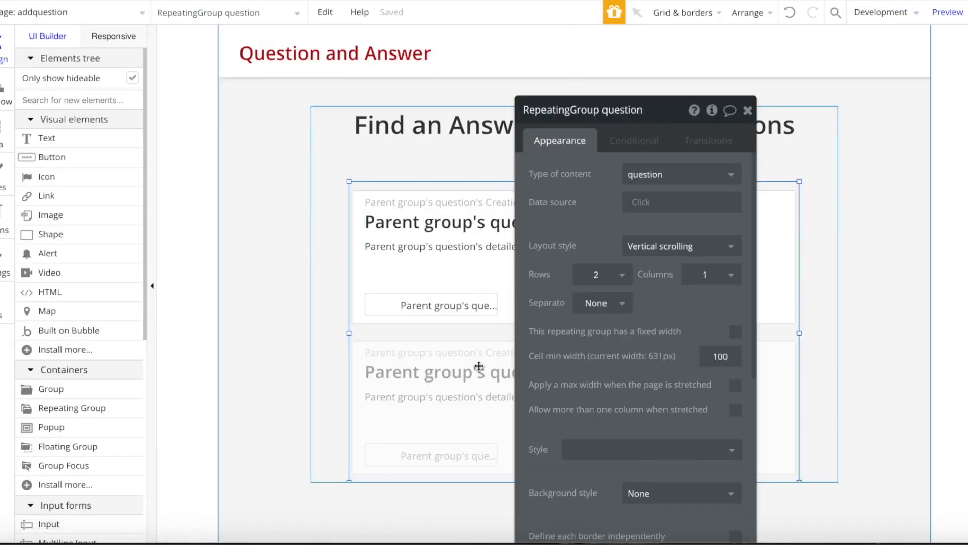
- Delete the question list and retitle the heading 'Create a new Question'
key(Delete)
double_click(600, 140)
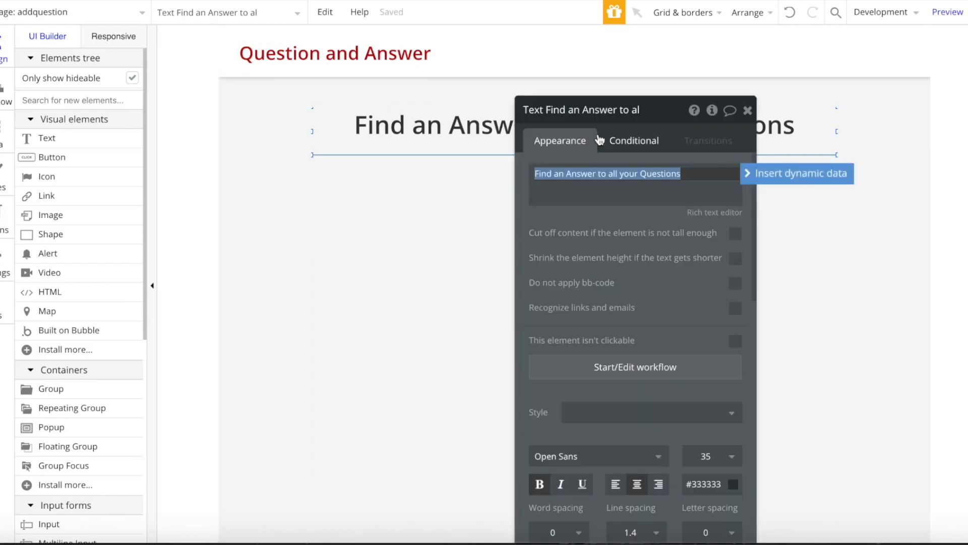
text(Create a new Question)
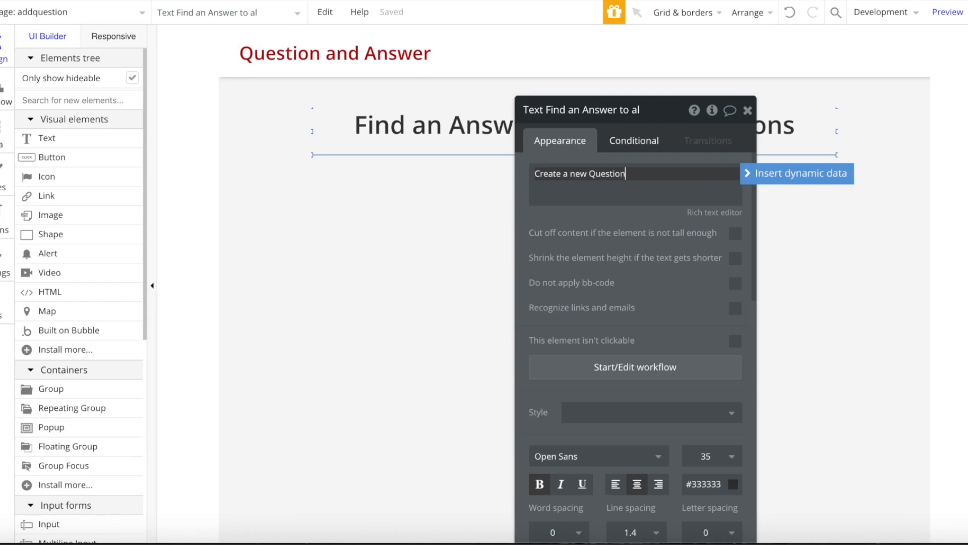
click(748, 110)
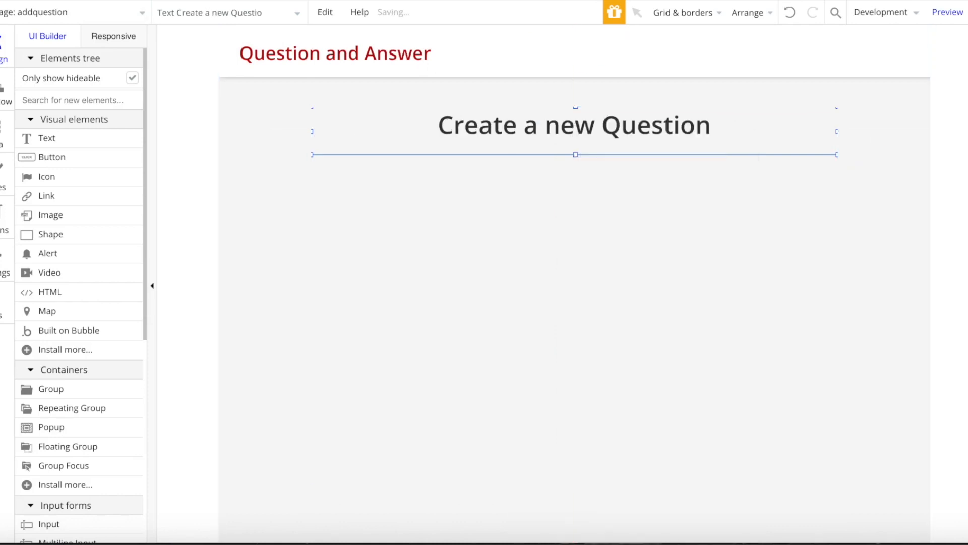
- Add a Page is loaded event with a Go to page action
click(5, 94)
click(108, 123)
mouse_move(107, 214)
click(180, 191)
click(124, 192)
mouse_move(113, 245)
click(206, 220)
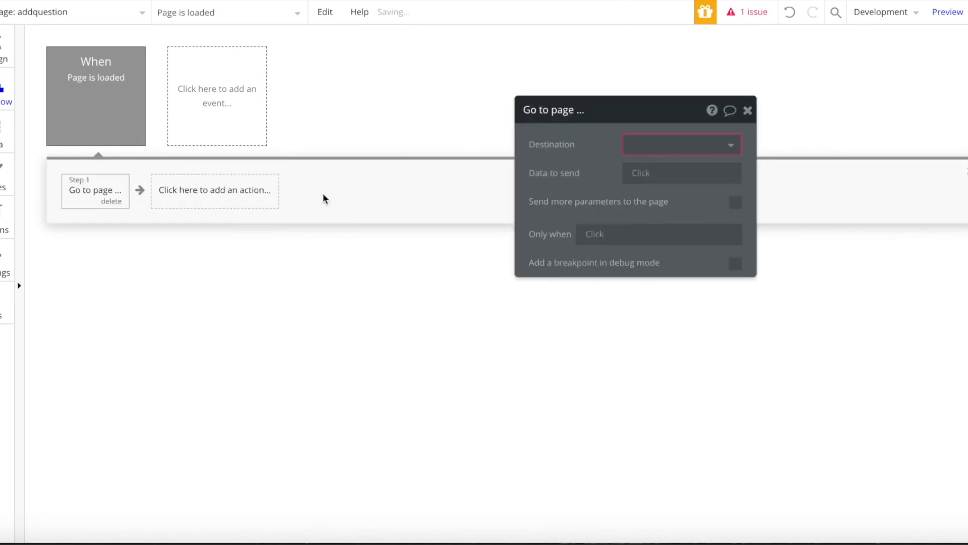
- Redirect to index only when the Current User isn't logged in
click(702, 156)
click(640, 167)
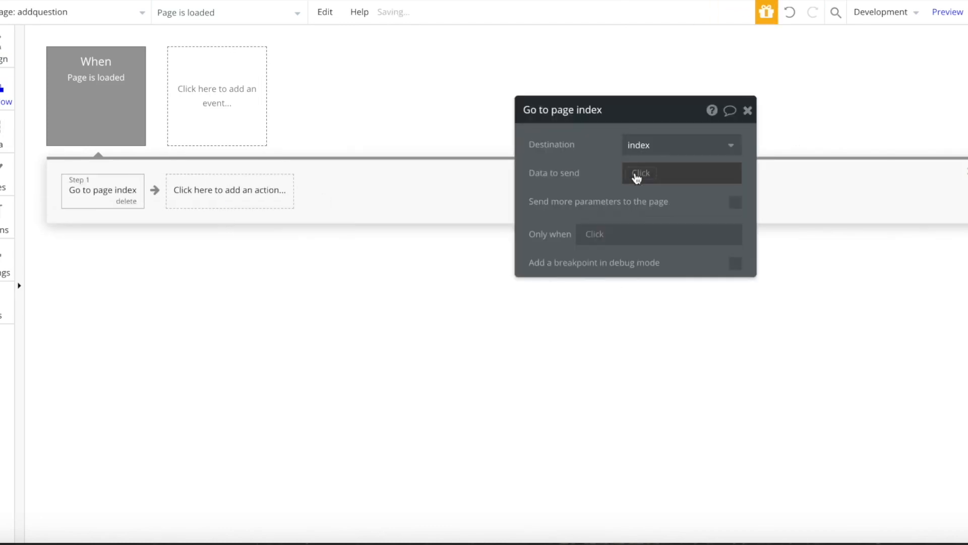
click(602, 246)
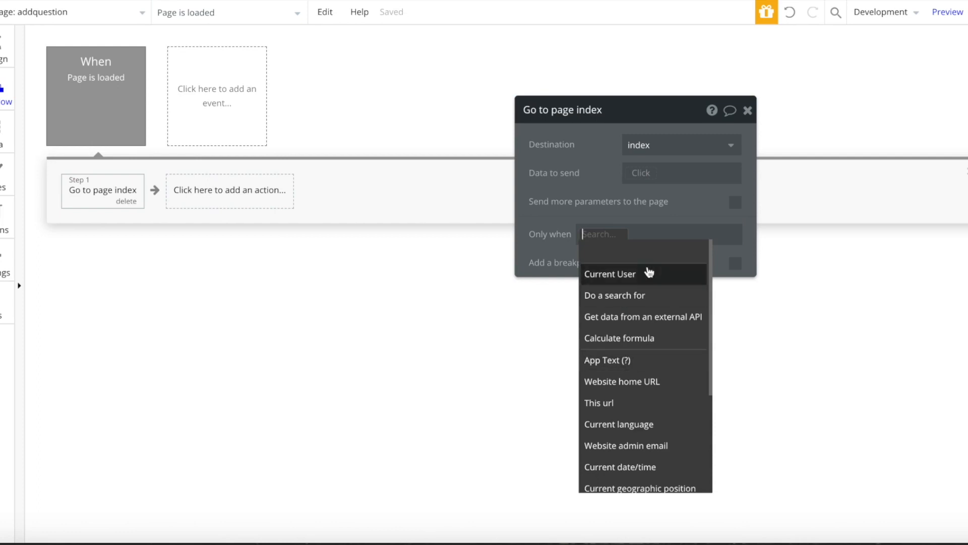
click(588, 271)
click(673, 381)
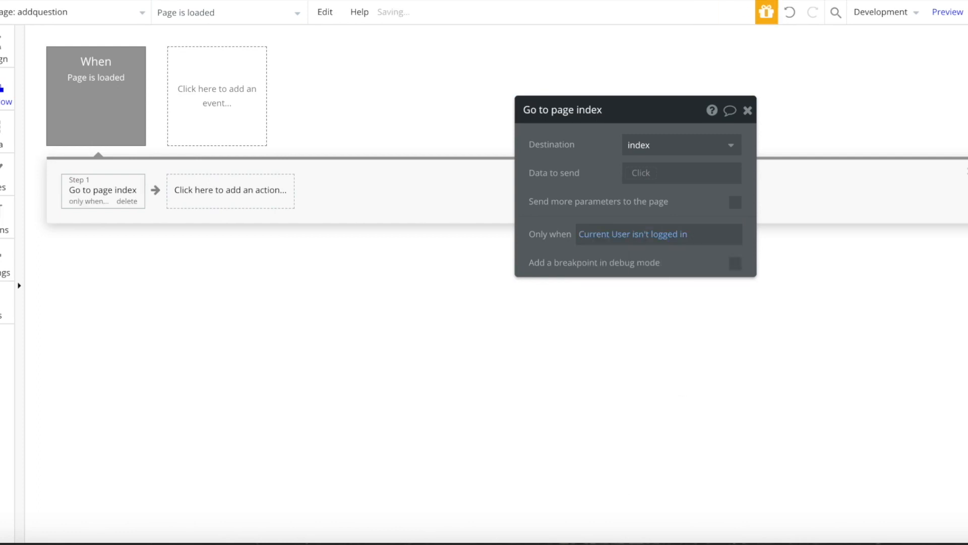
- Back in Design, select Group D and bring up the app's data types
click(7, 69)
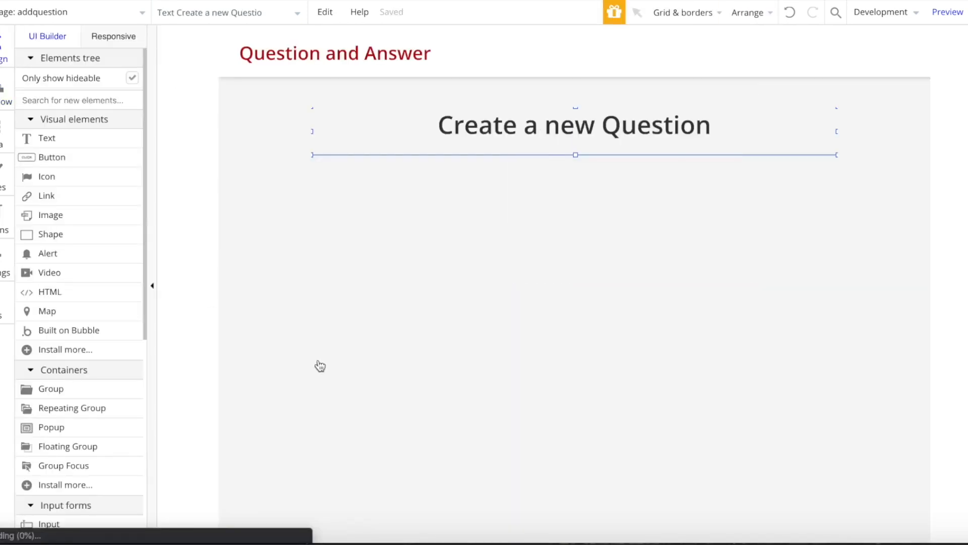
click(474, 216)
click(2, 133)
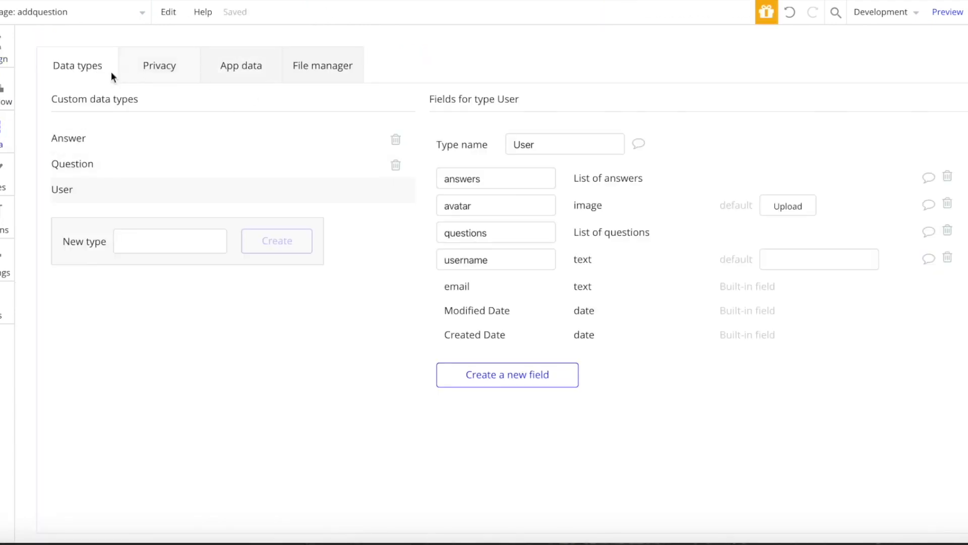
- Review the Question type's fields, then place a centred single-line input below the heading
click(69, 160)
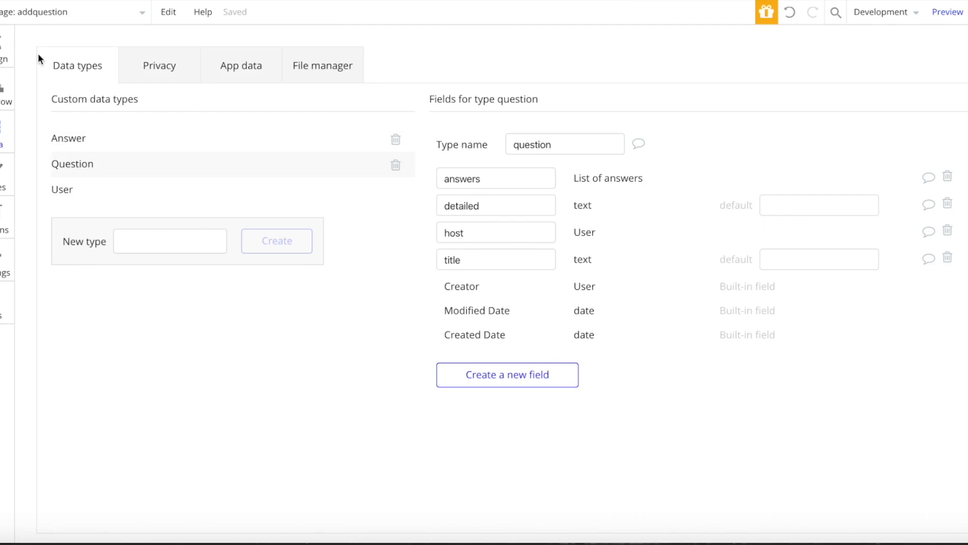
click(5, 64)
text(nip)
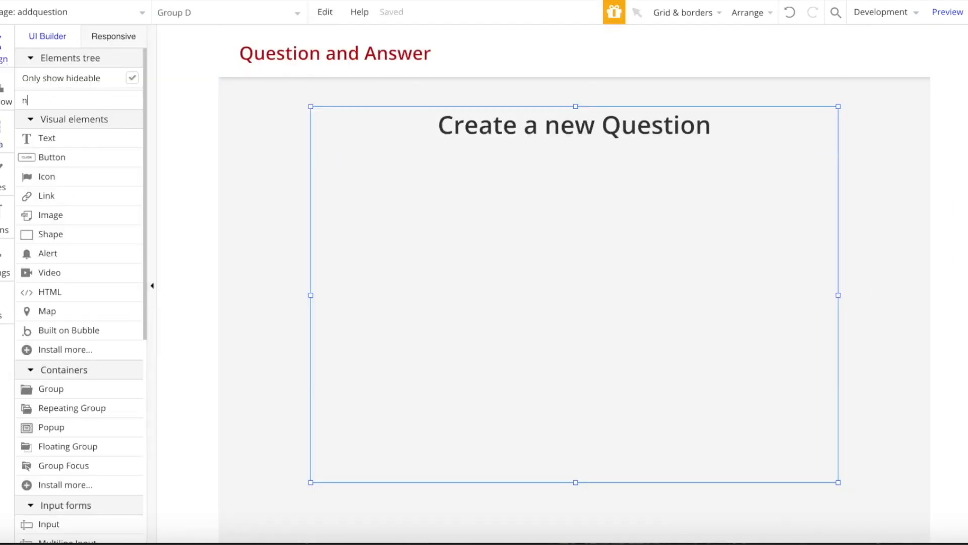
key(BackSpace)
key(BackSpace)
key(BackSpace)
text(inp)
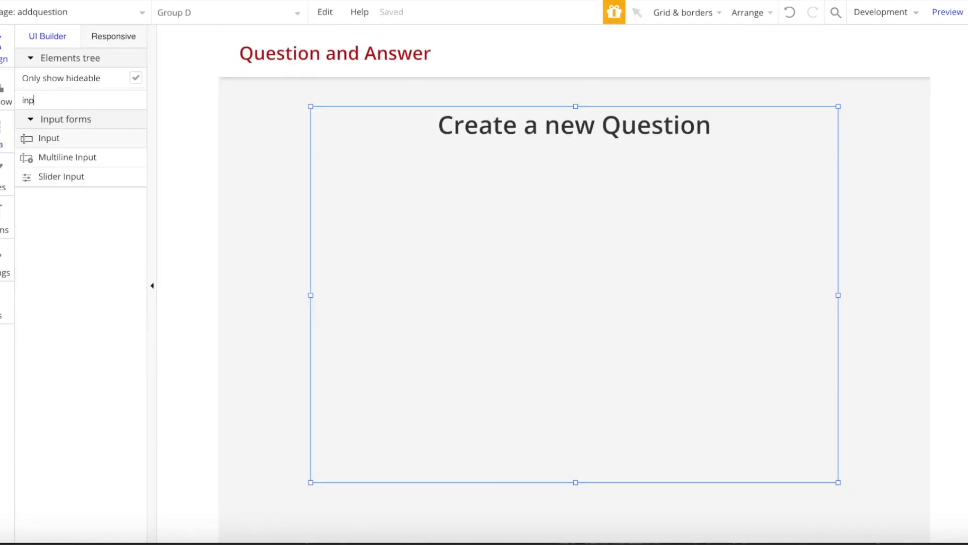
click(49, 139)
mouse_move(442, 203)
mouse_down()
mouse_move(797, 244)
mouse_move(797, 233)
mouse_up()
right_click(679, 205)
click(677, 458)
- Begin setting the input's placeholder to 'Enter your Question'
double_click(551, 201)
triple_click(688, 182)
text(E)
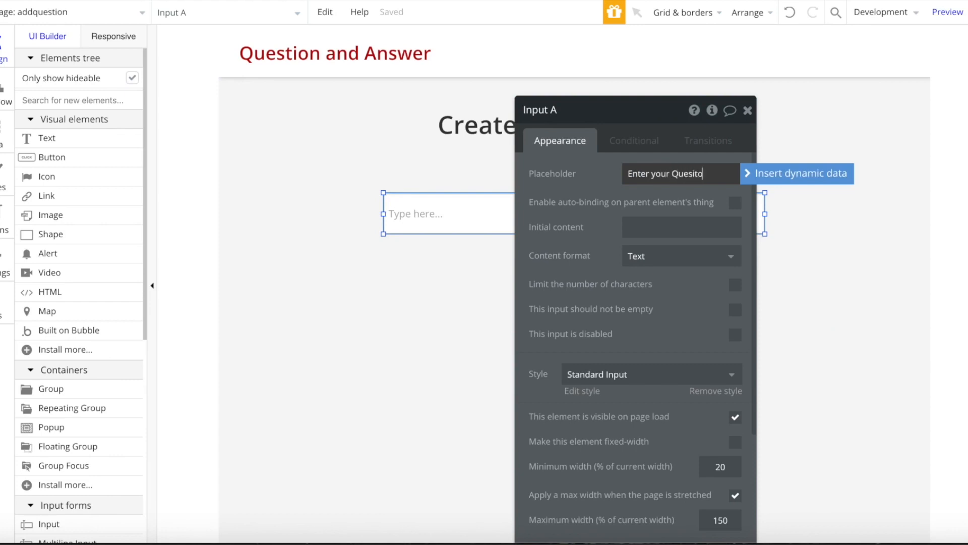
text(nter your Quesito)
key(BackSpace)
key(BackSpace)
key(BackSpace)
- Finish the placeholder and add an 'Add more details...' multiline box below the question input
text(tion)
click(56, 101)
text(mul)
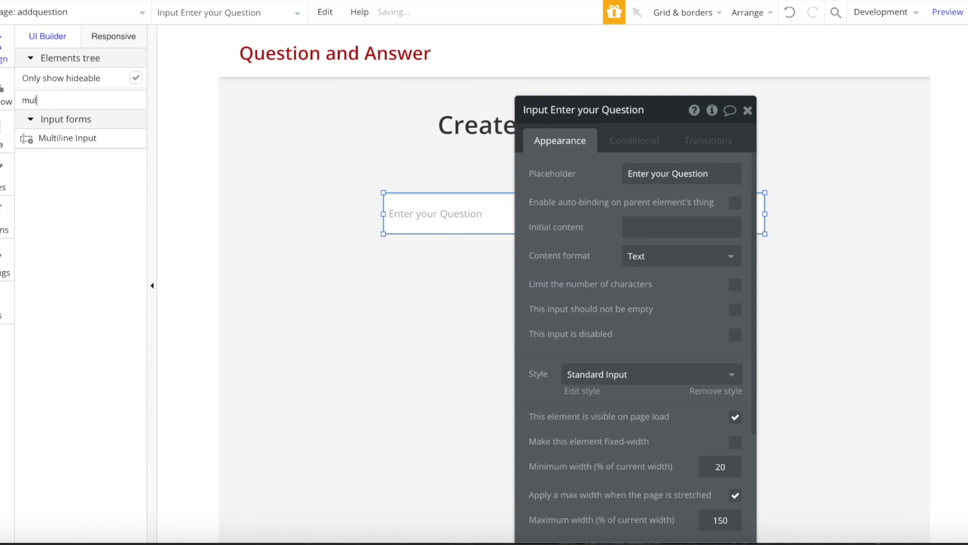
click(65, 140)
mouse_move(384, 257)
mouse_down()
mouse_move(662, 364)
mouse_move(765, 375)
mouse_up()
double_click(683, 340)
text(Add more details...)
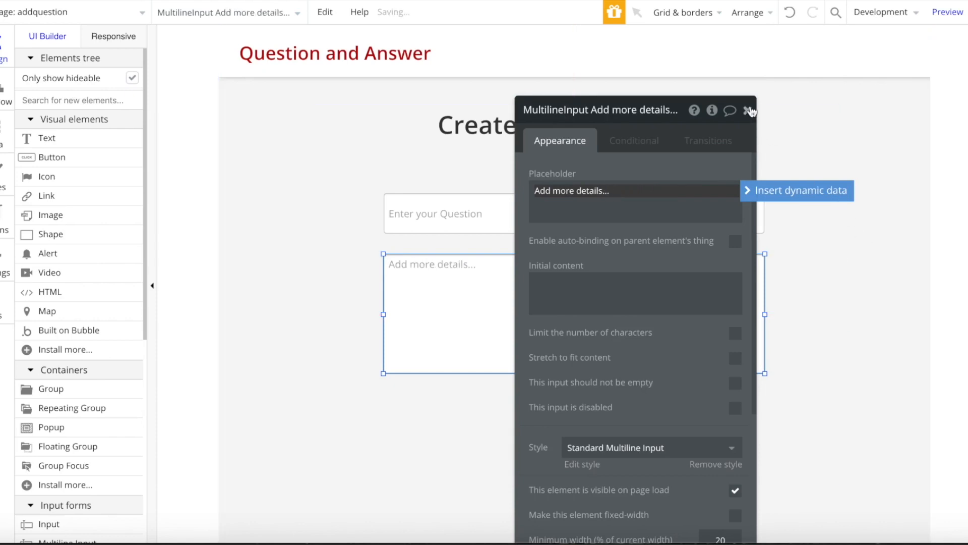
click(748, 110)
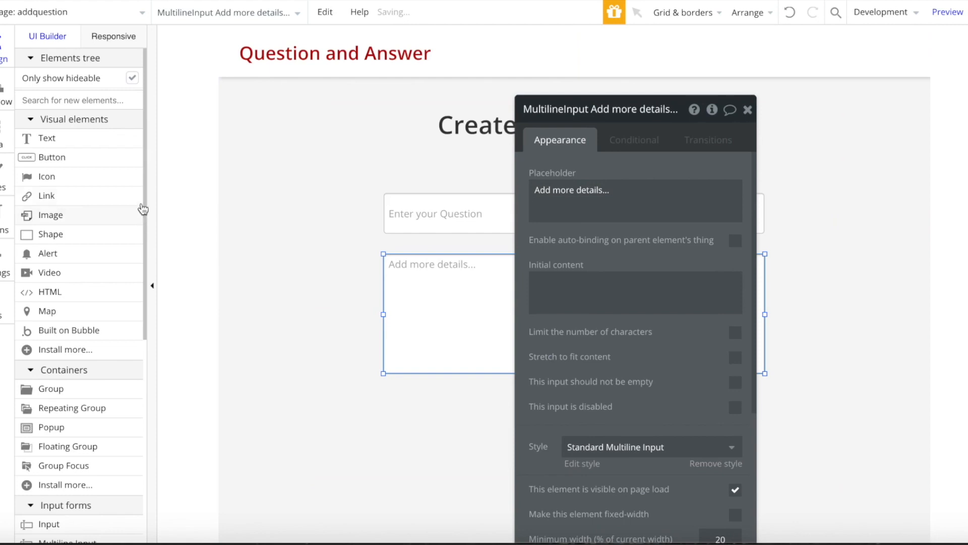
- Add a centred Create button below the details box and start its click workflow
click(93, 157)
mouse_move(495, 407)
mouse_down()
mouse_move(629, 427)
mouse_move(628, 448)
mouse_up()
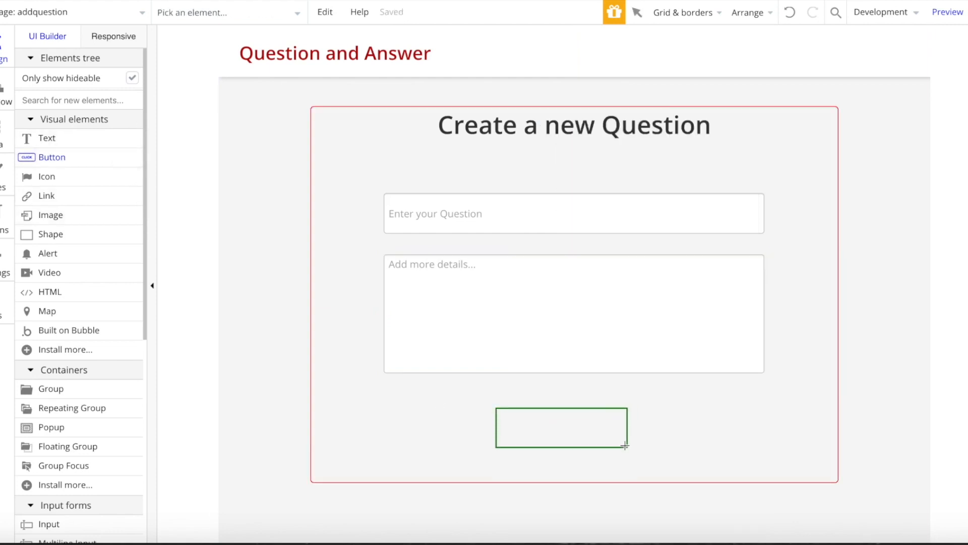
right_click(575, 436)
click(628, 458)
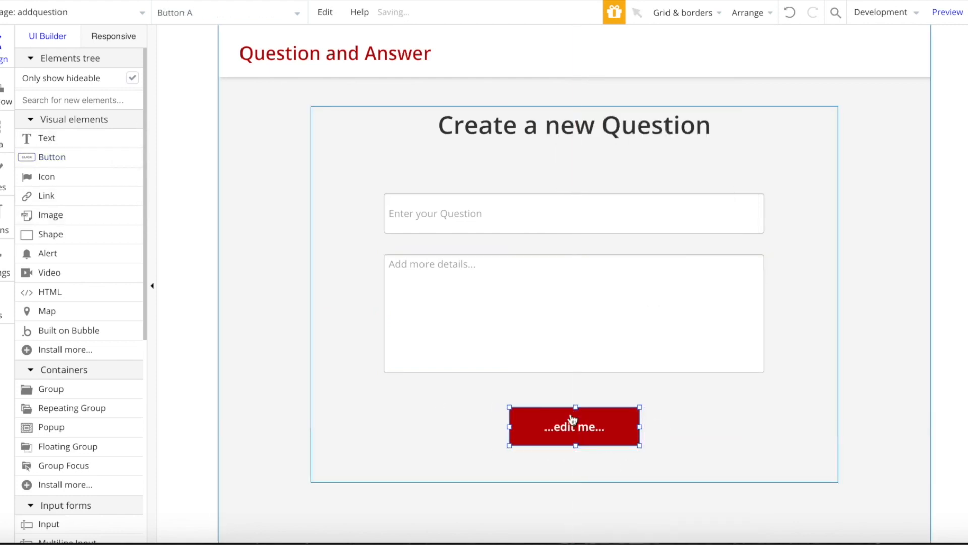
double_click(573, 415)
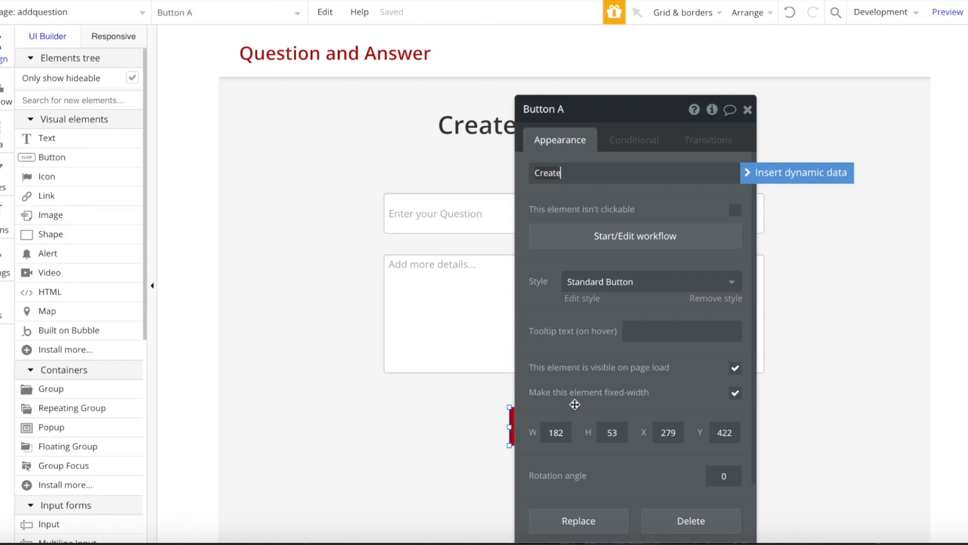
click(660, 236)
- Add a Create a new question action whose title is the question input's value
click(132, 191)
mouse_move(123, 266)
click(246, 219)
click(662, 154)
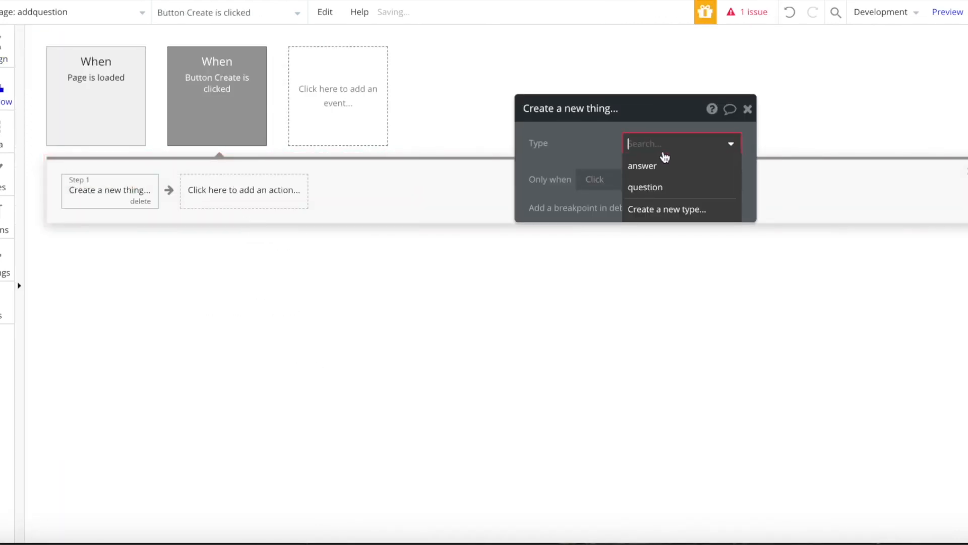
click(651, 186)
click(648, 188)
click(544, 178)
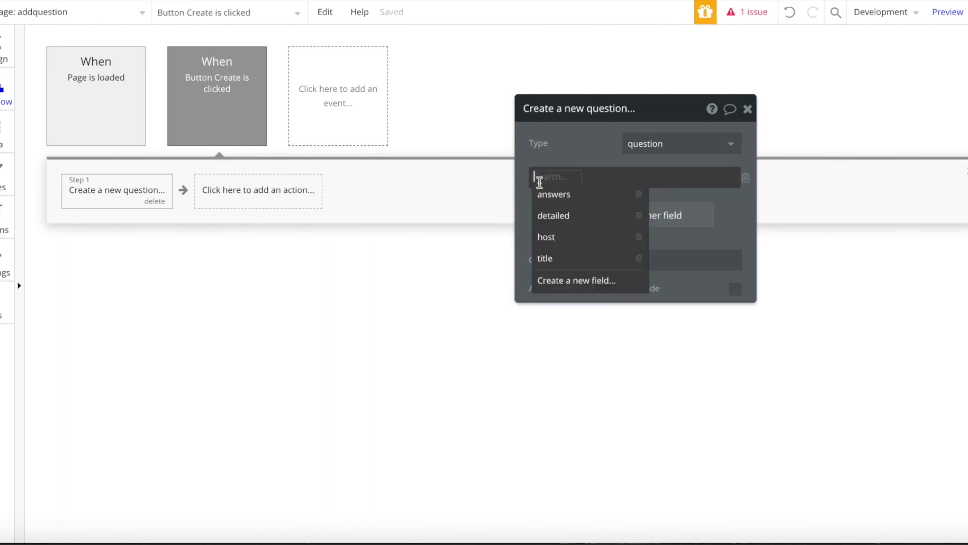
click(565, 259)
click(616, 183)
click(746, 180)
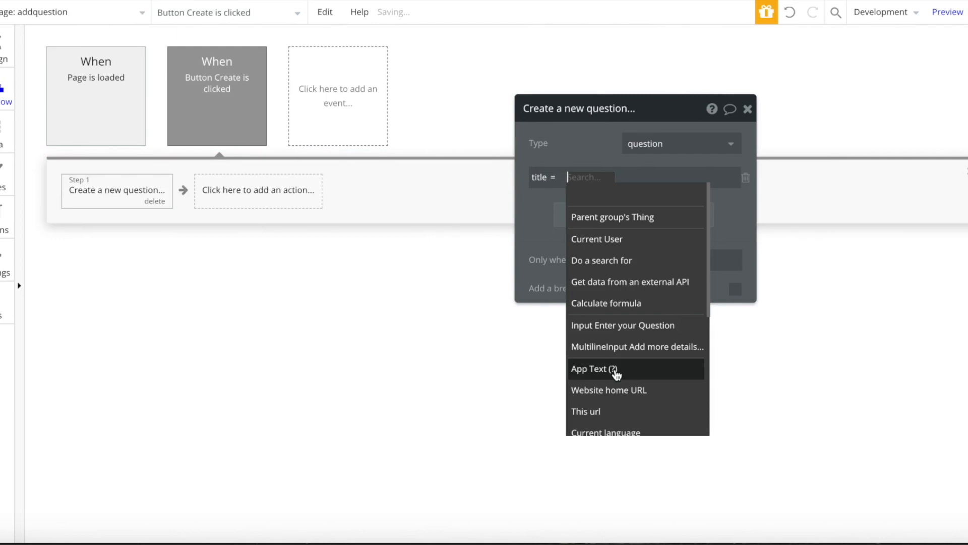
click(639, 326)
click(684, 194)
- Set the question's host to Current User and detailed to the multiline input's value
click(676, 206)
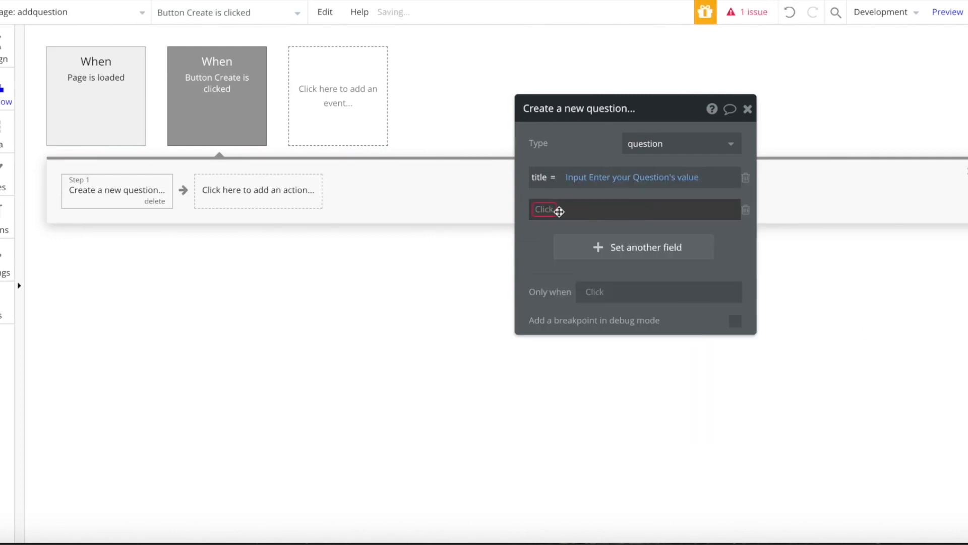
click(558, 210)
click(567, 270)
click(577, 214)
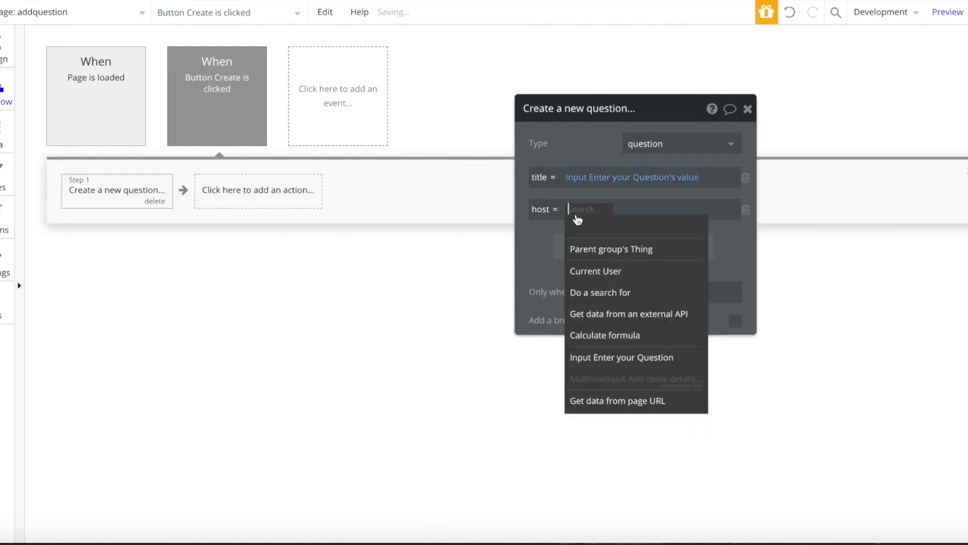
click(574, 271)
click(555, 251)
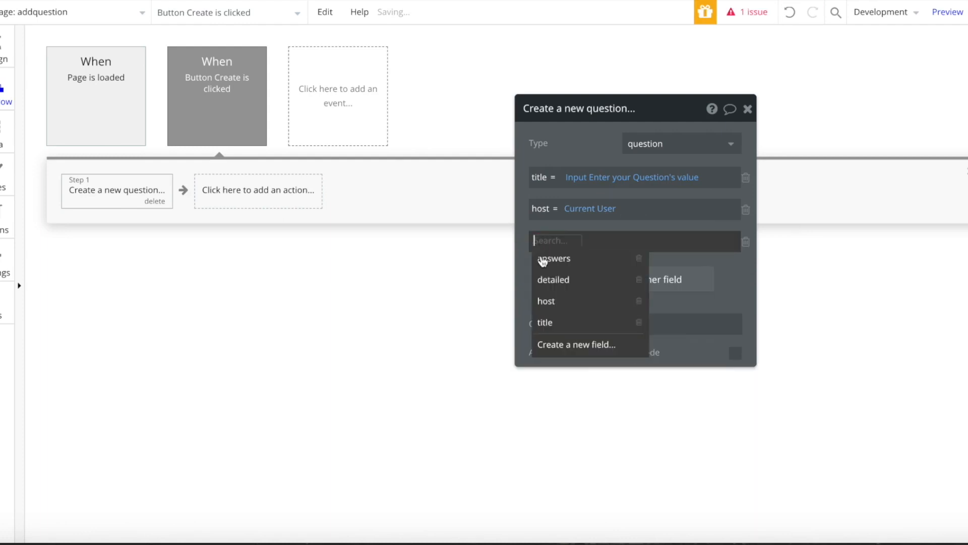
click(558, 282)
click(656, 240)
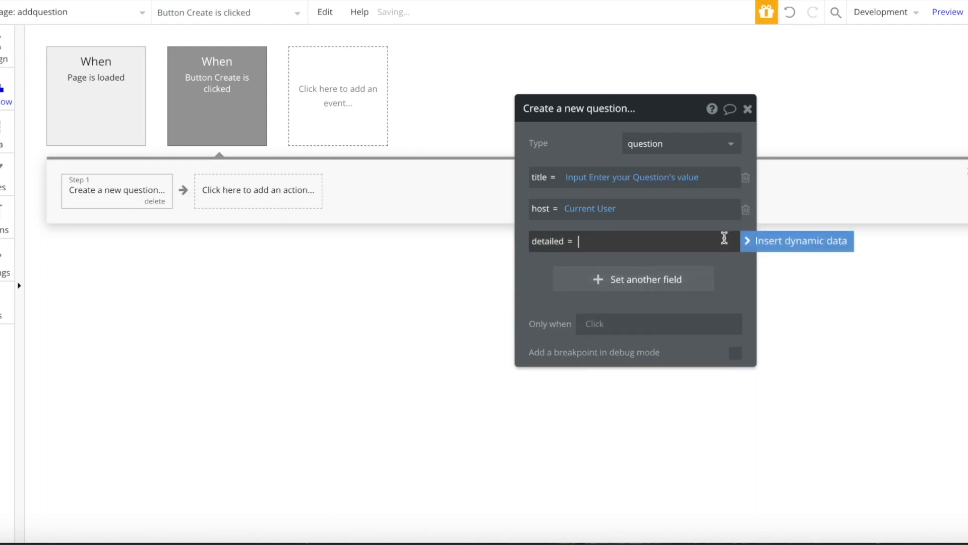
click(655, 408)
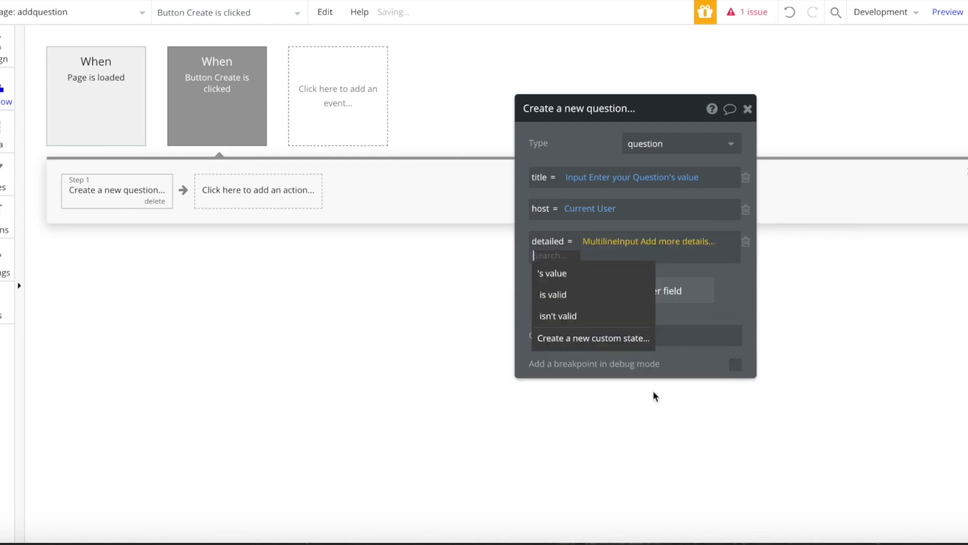
click(625, 276)
click(564, 299)
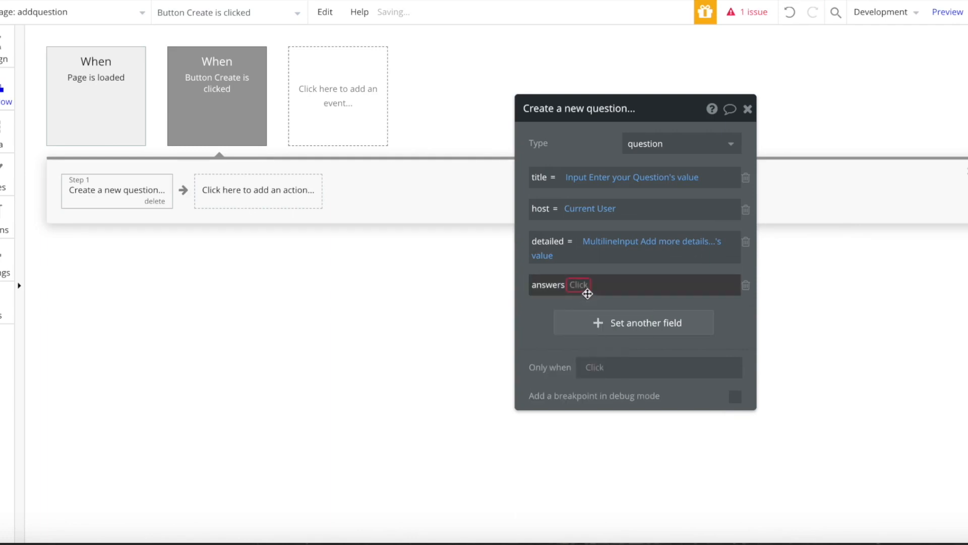
click(741, 284)
click(226, 208)
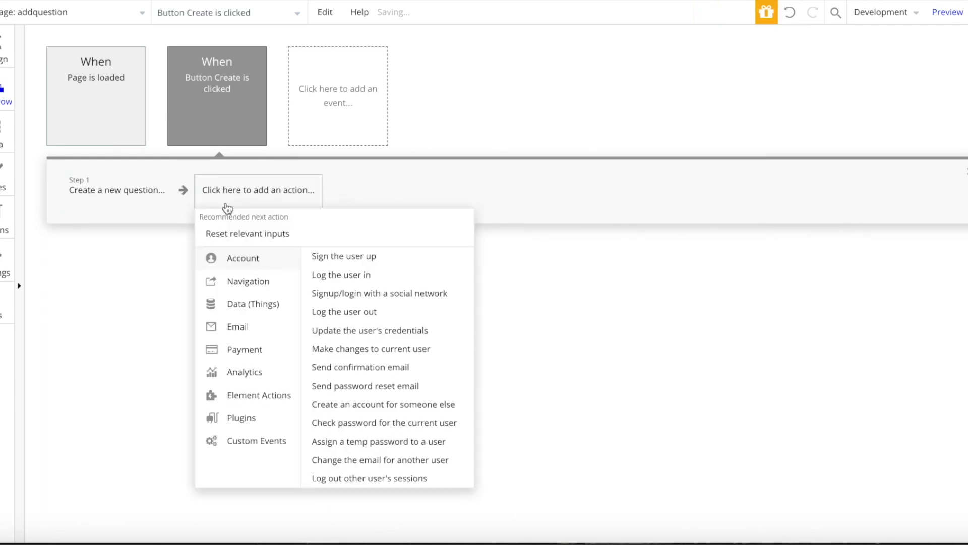
- Add a Make changes to Current User step adding Result of step 1 to its questions
mouse_move(244, 303)
click(366, 276)
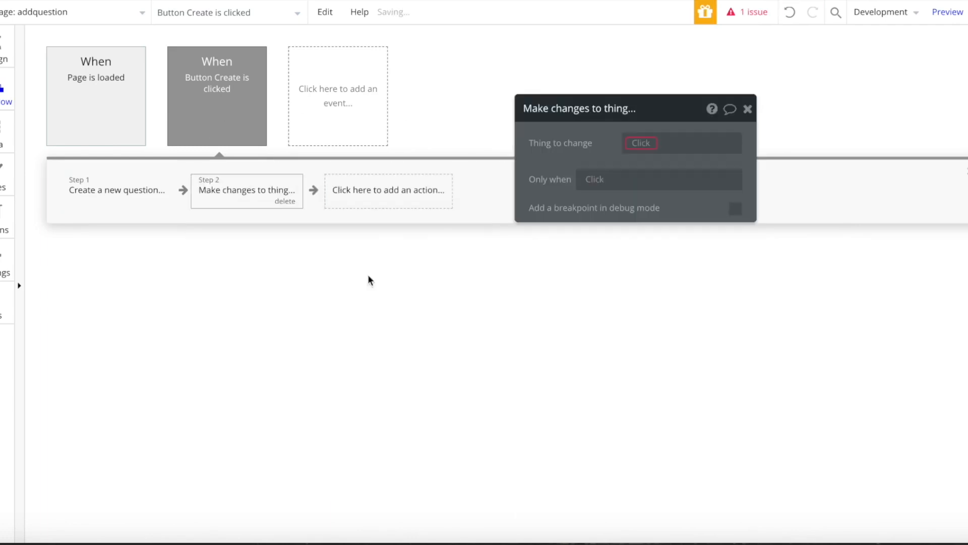
click(646, 145)
click(638, 182)
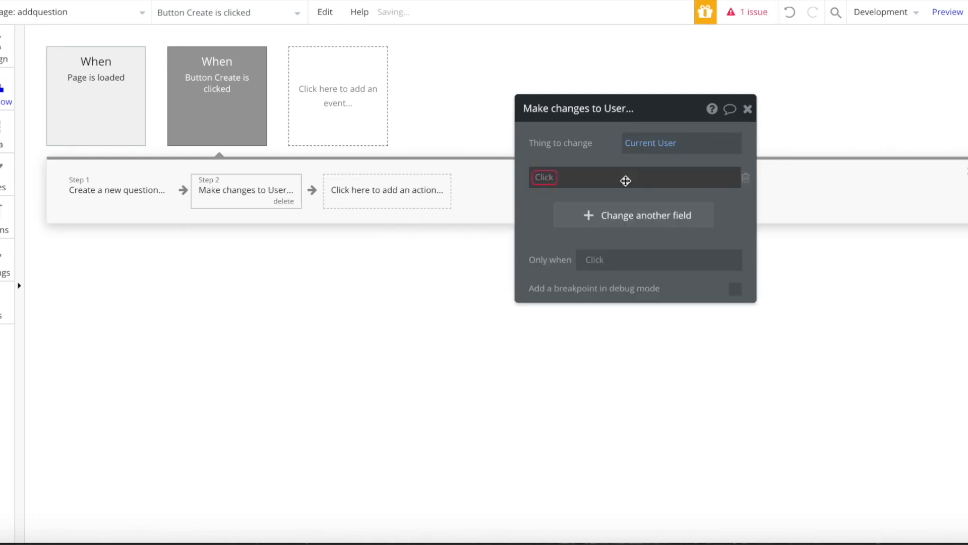
click(549, 177)
click(580, 240)
click(592, 187)
click(590, 194)
click(608, 177)
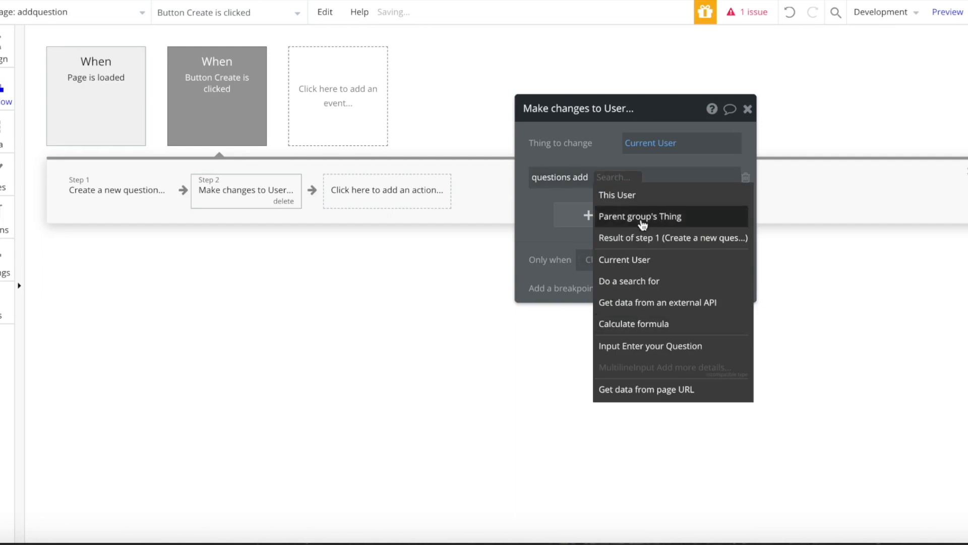
click(615, 237)
- Add Reset relevant inputs, then Go to page question sending Result of step 1
click(424, 189)
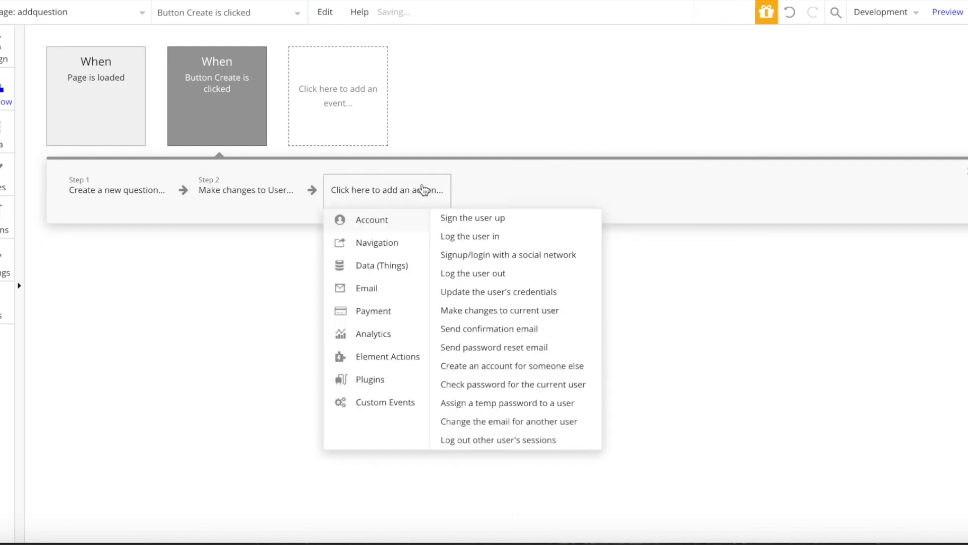
mouse_move(378, 356)
click(549, 302)
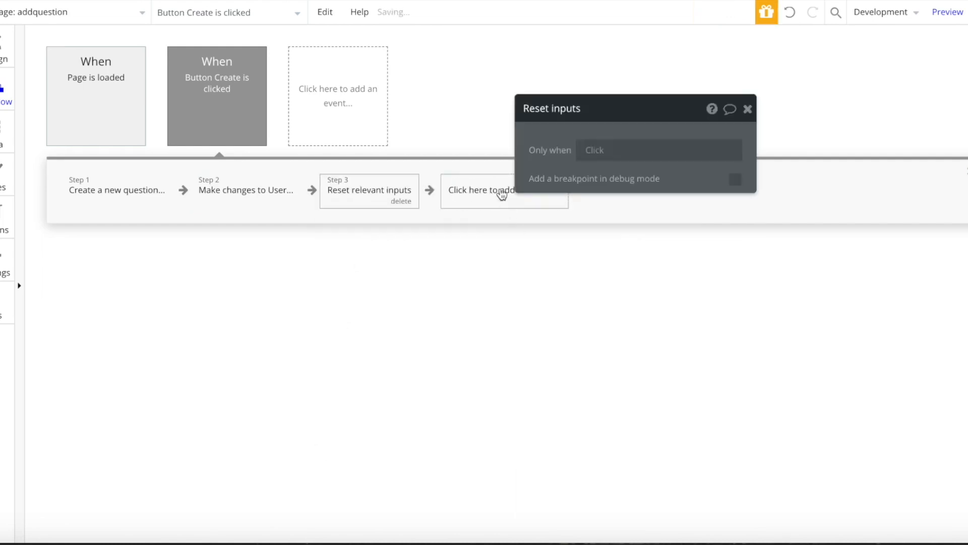
click(497, 190)
mouse_move(489, 244)
click(628, 217)
click(679, 146)
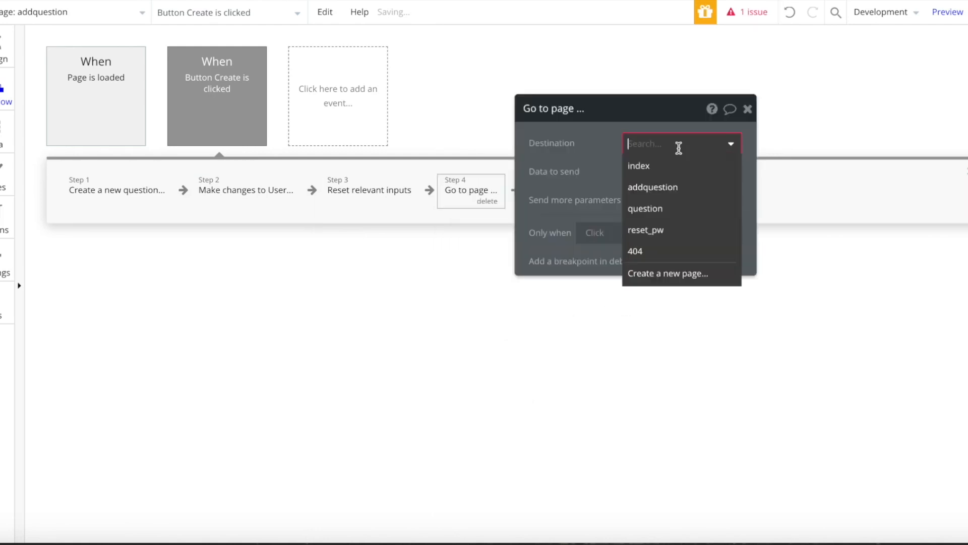
click(658, 208)
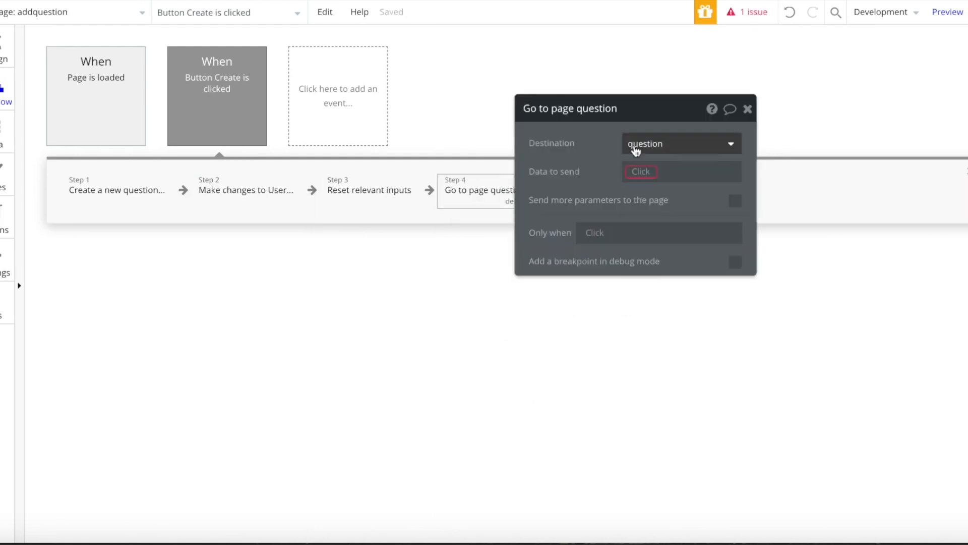
click(643, 172)
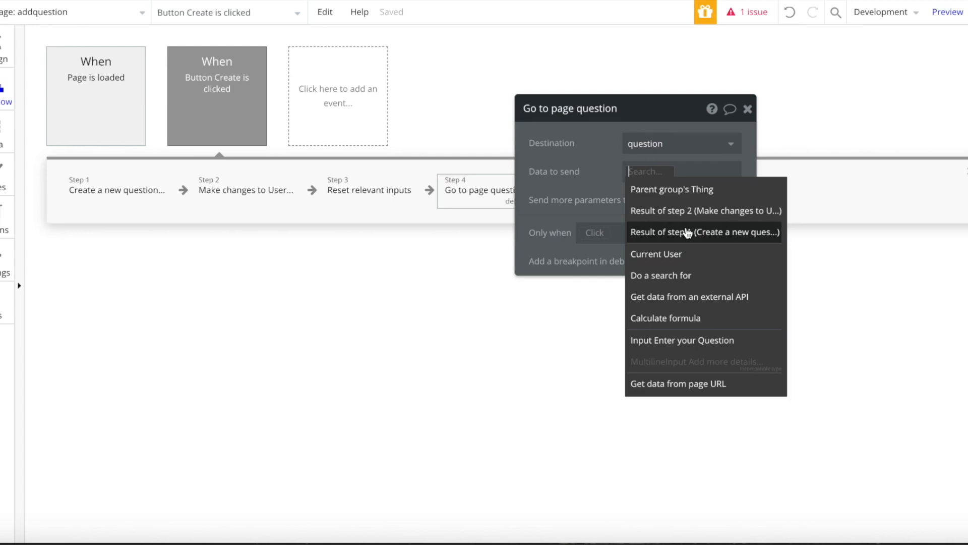
click(731, 233)
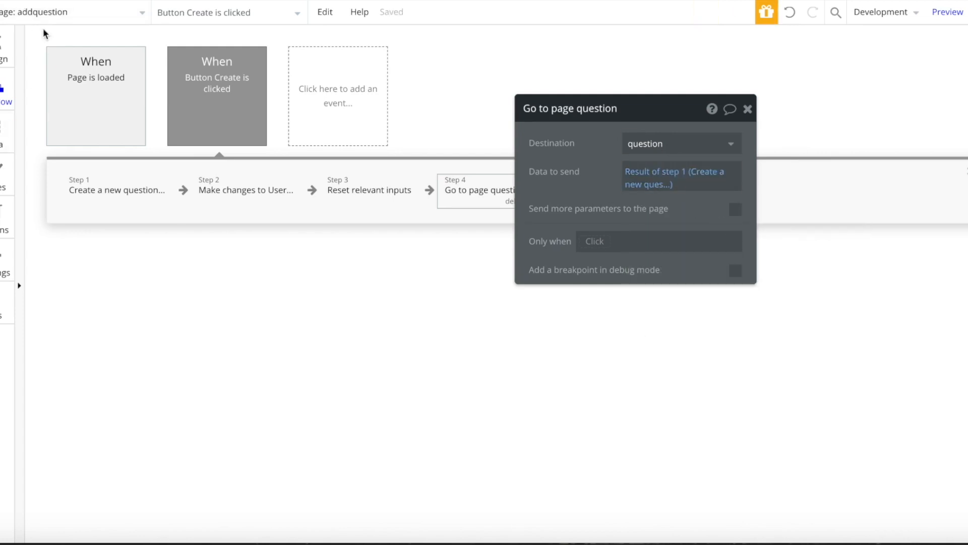
click(61, 19)
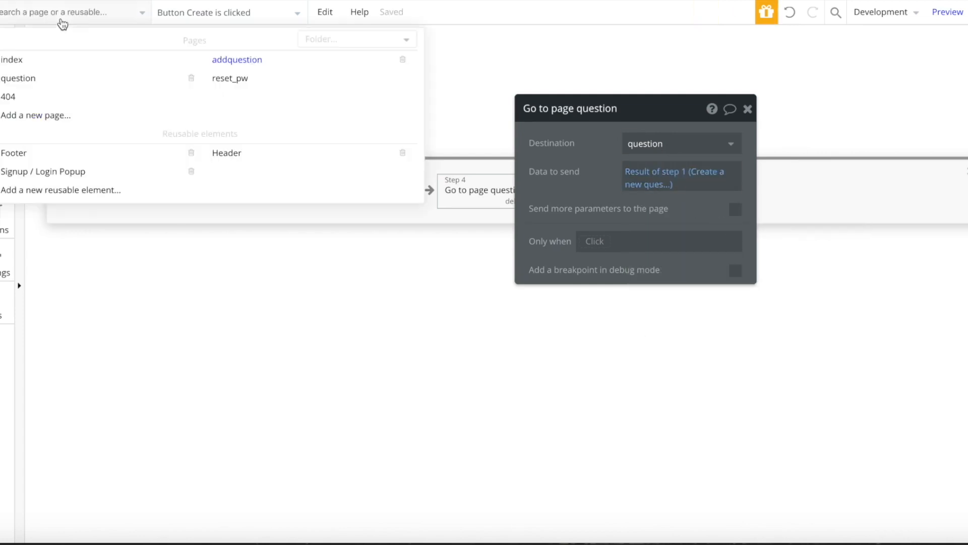
- Return to the question page design and open the Submit button's click workflow
click(19, 79)
click(6, 64)
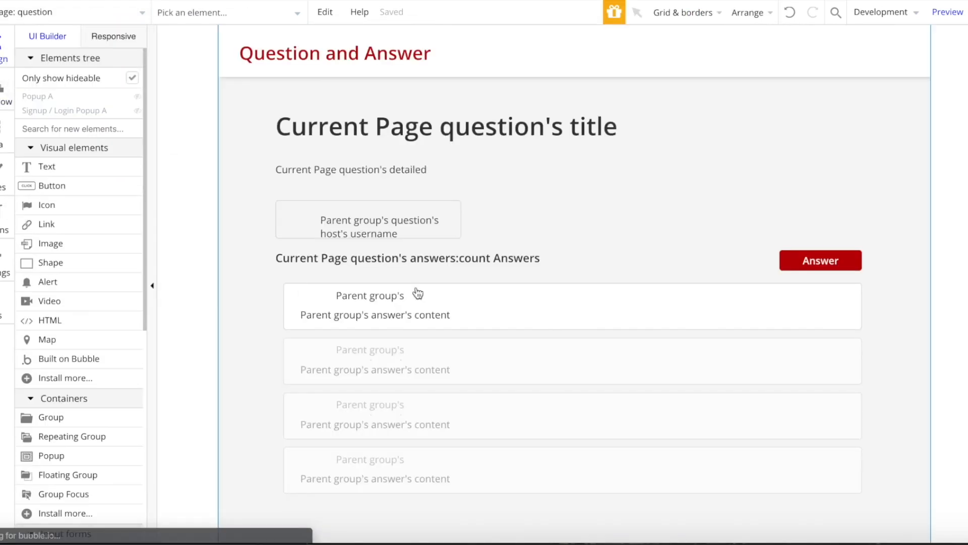
click(227, 13)
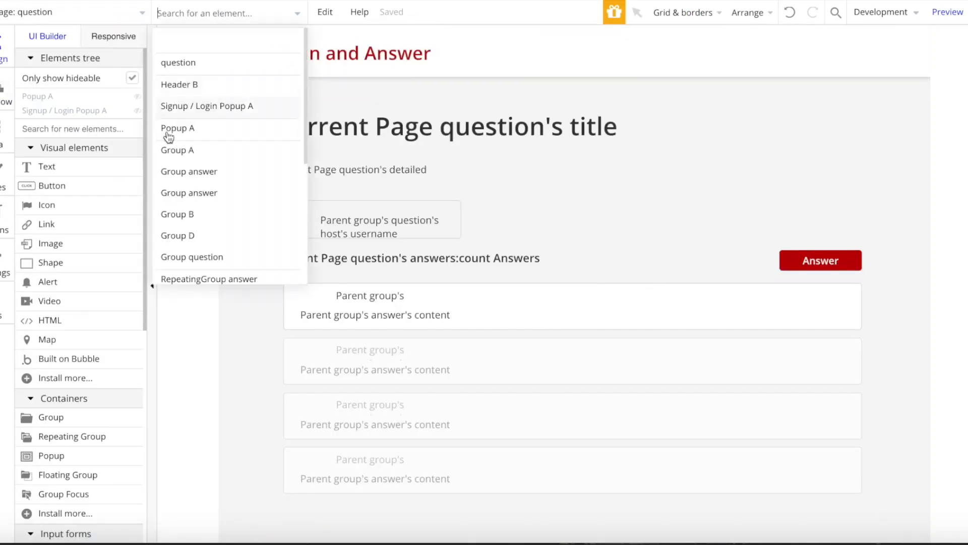
click(216, 128)
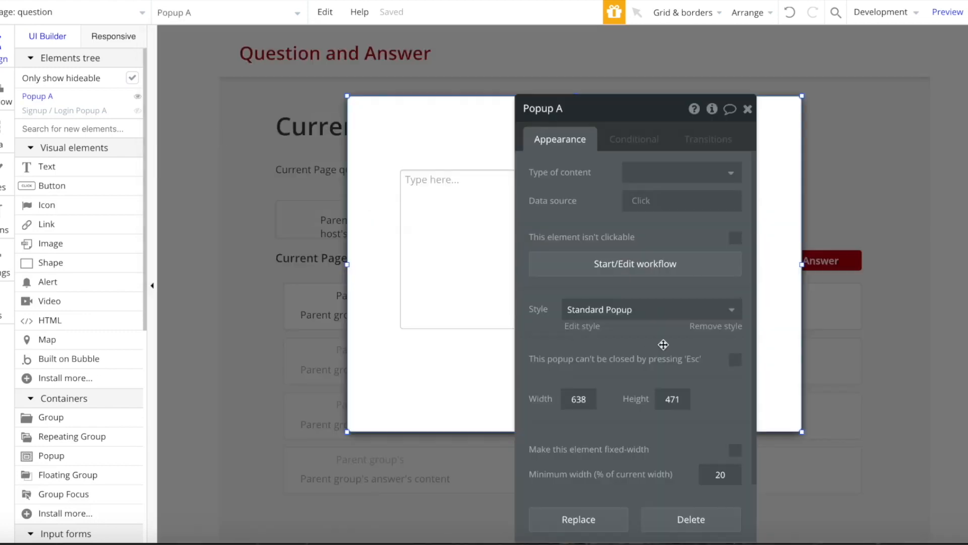
click(748, 107)
click(579, 389)
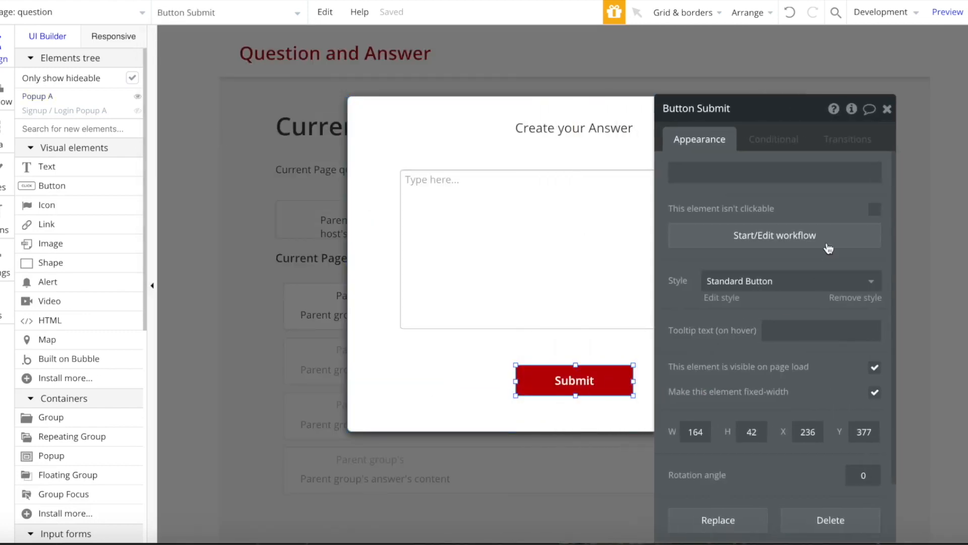
click(821, 235)
- Add a 'Make changes to Current User' action as step 2 of the workflow
click(459, 191)
mouse_move(441, 263)
click(567, 237)
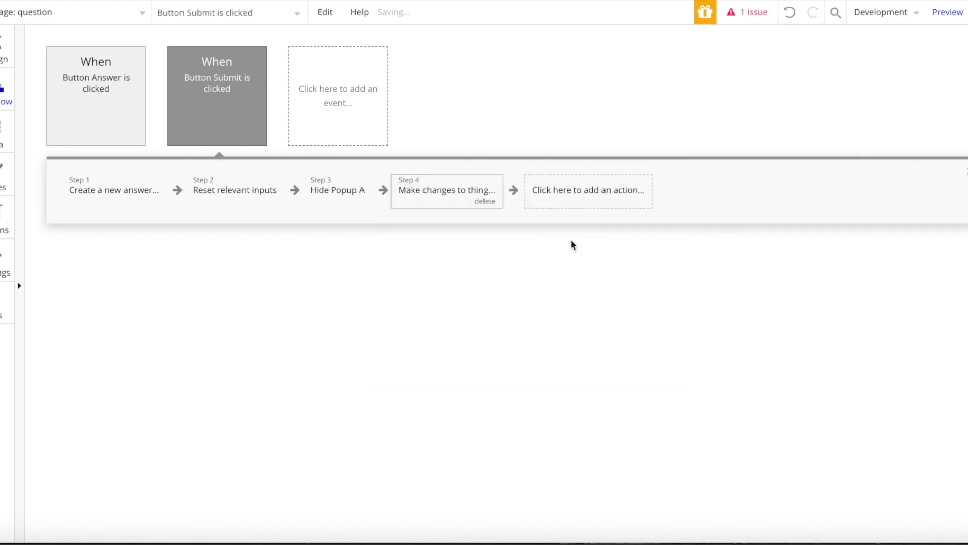
drag(462, 191, 215, 194)
click(779, 142)
click(772, 181)
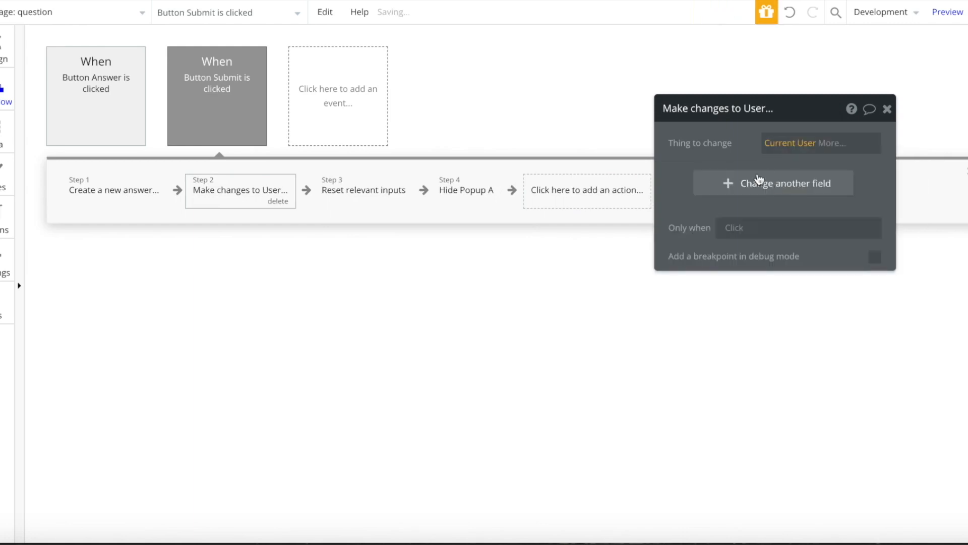
- Set the step to add Result of step 1 to the user's answers list
click(720, 182)
click(690, 197)
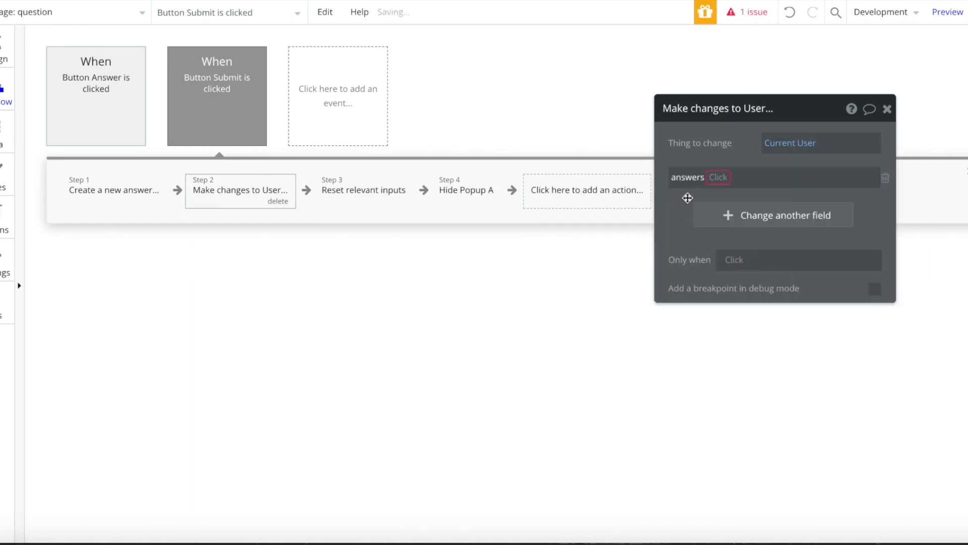
click(713, 181)
click(716, 196)
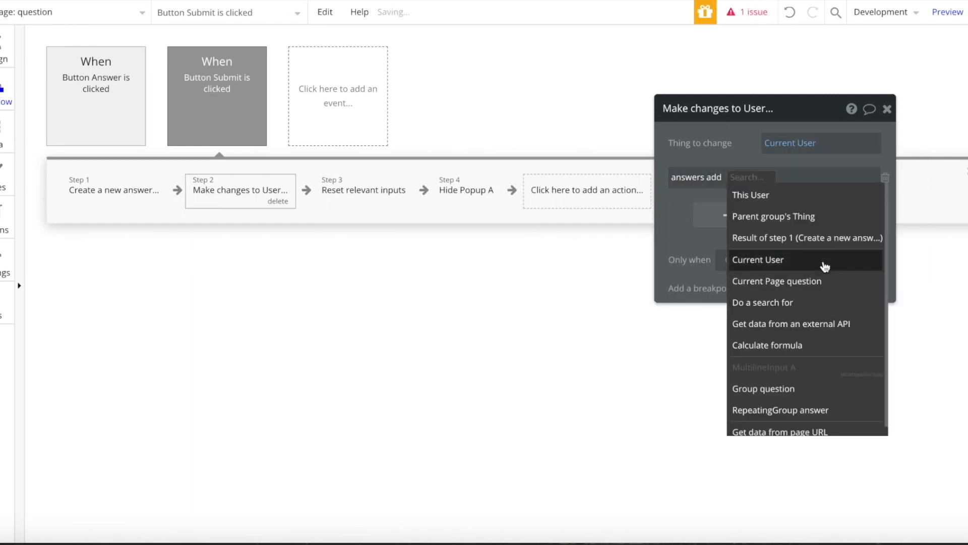
click(804, 240)
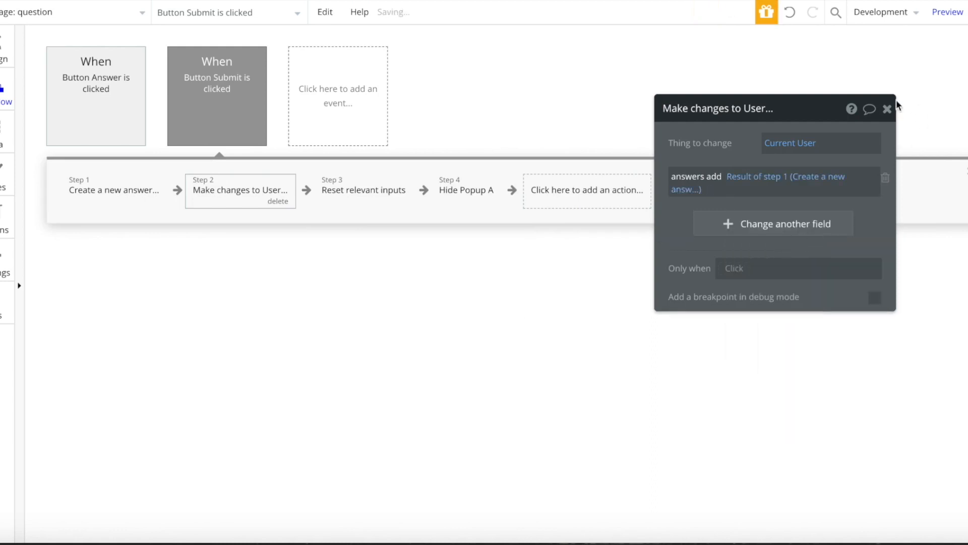
click(887, 109)
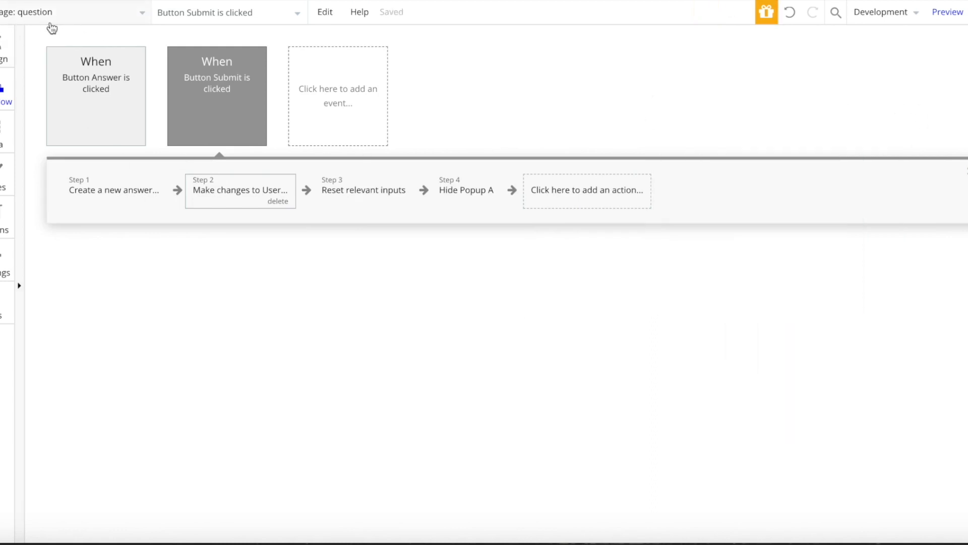
click(2, 48)
- From the page dropdown, add a page called 'profile' as a clone of index
click(307, 215)
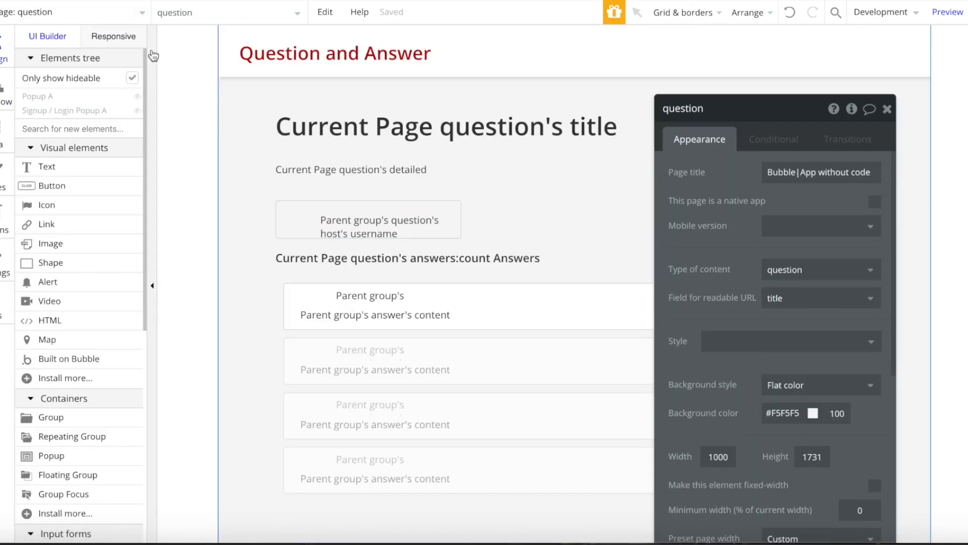
click(93, 9)
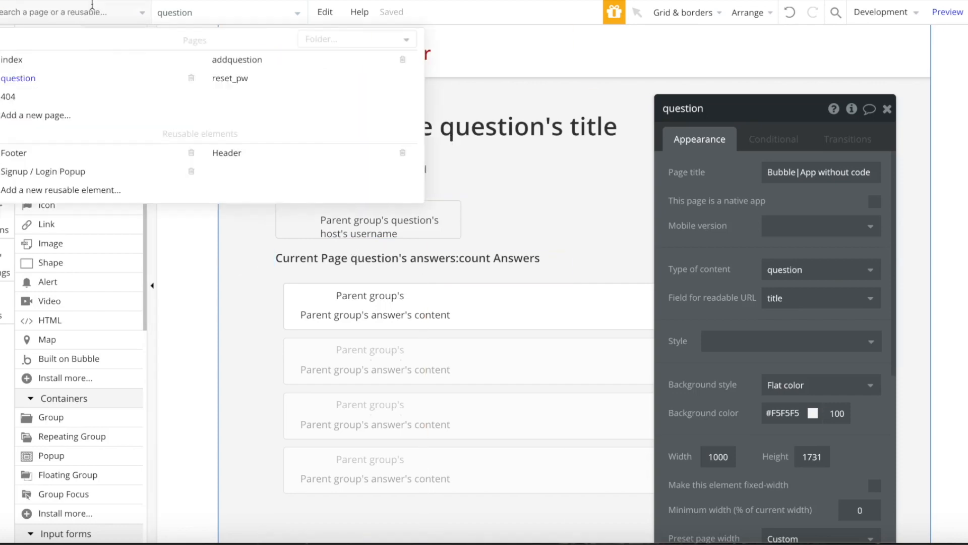
click(74, 120)
text(profile)
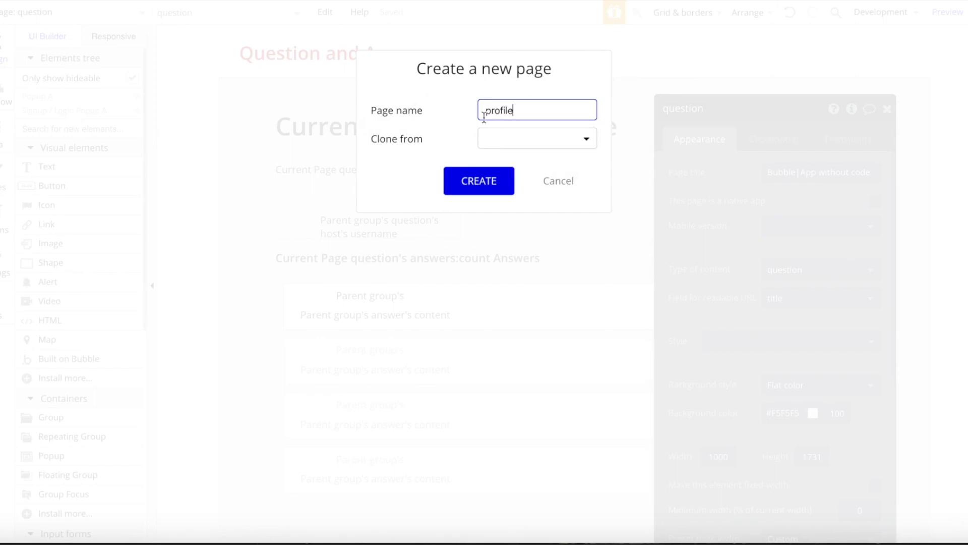
click(497, 144)
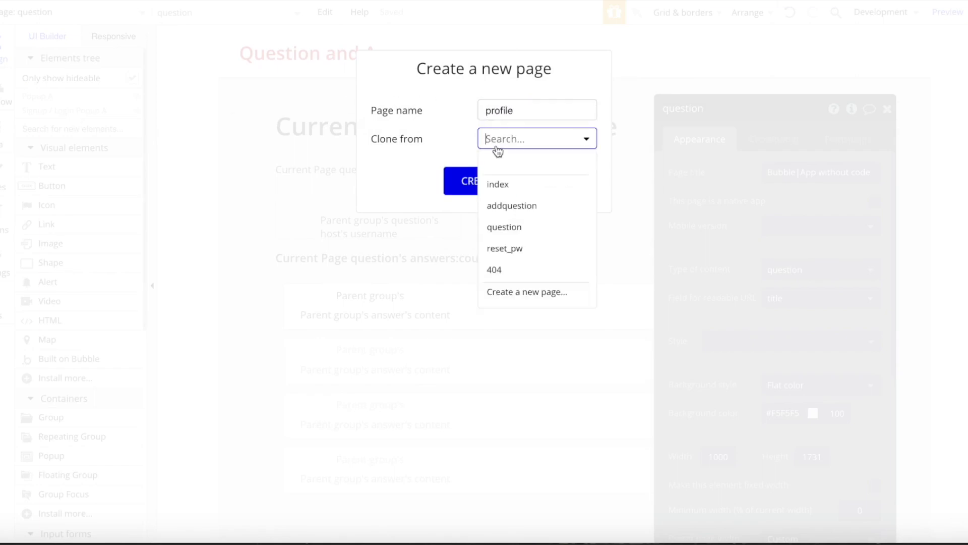
click(541, 189)
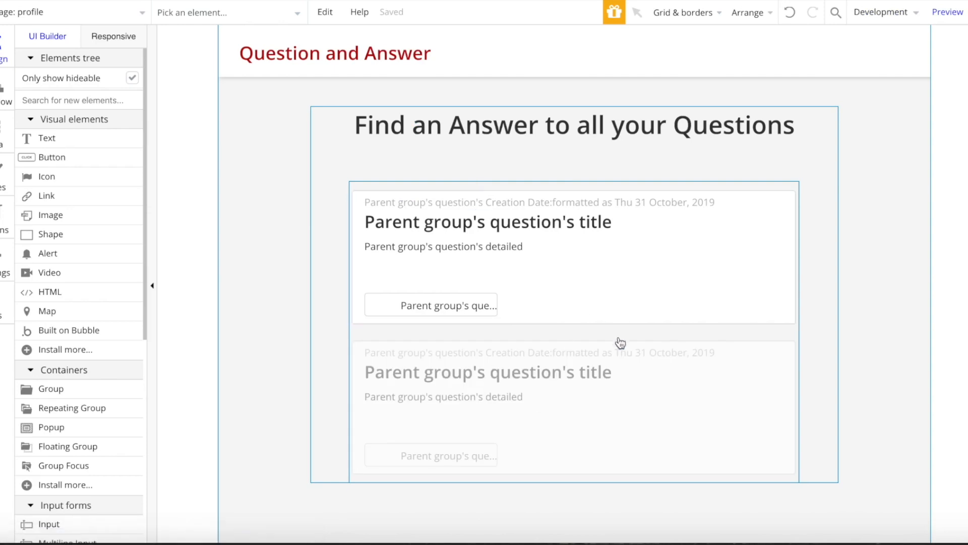
- Delete the repeating group and make the heading read 'Welcome' plus Current User's username
click(620, 343)
key(Delete)
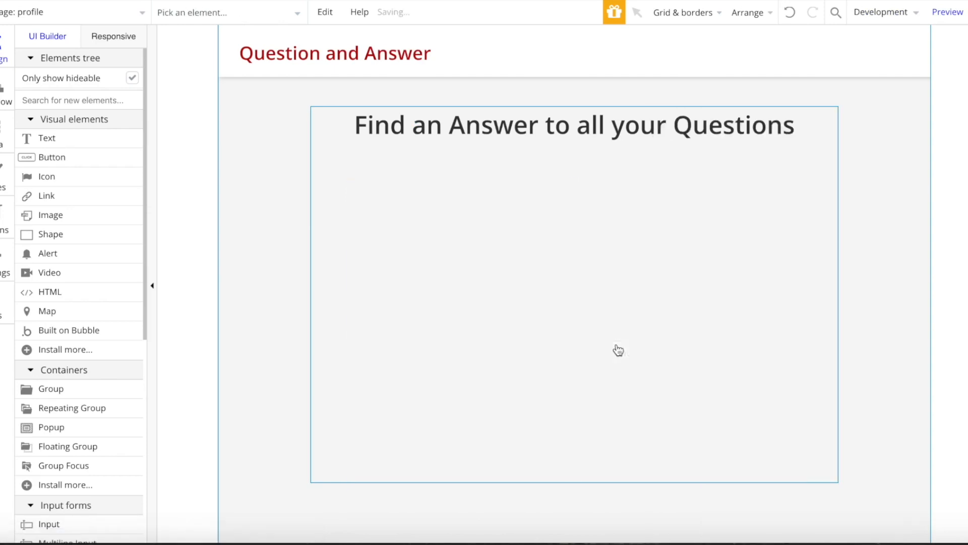
click(500, 145)
text(We)
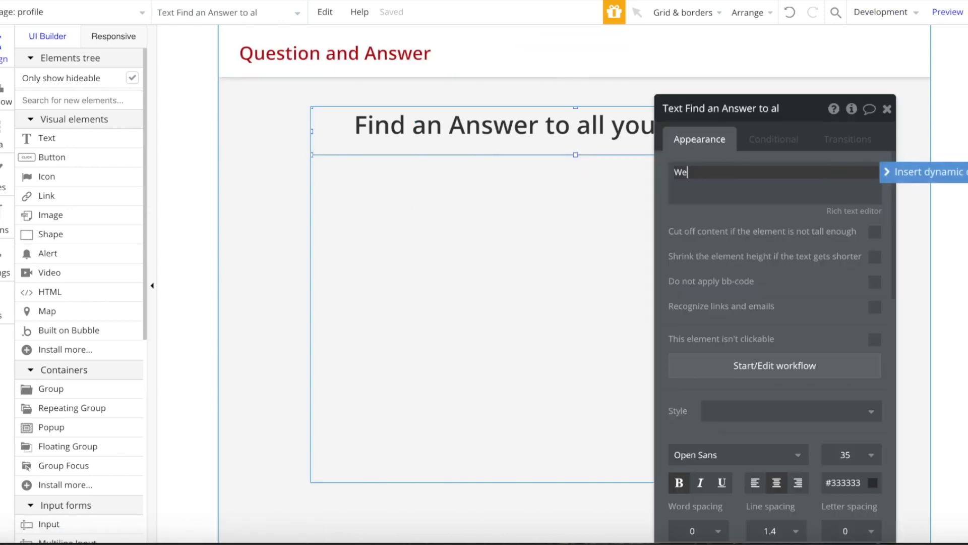
text(lcome)
click(923, 172)
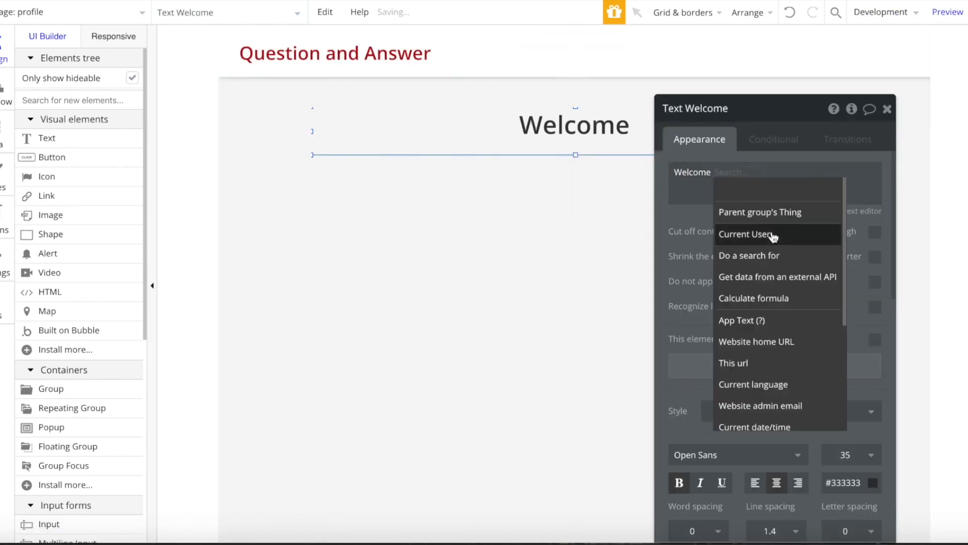
click(746, 175)
click(831, 255)
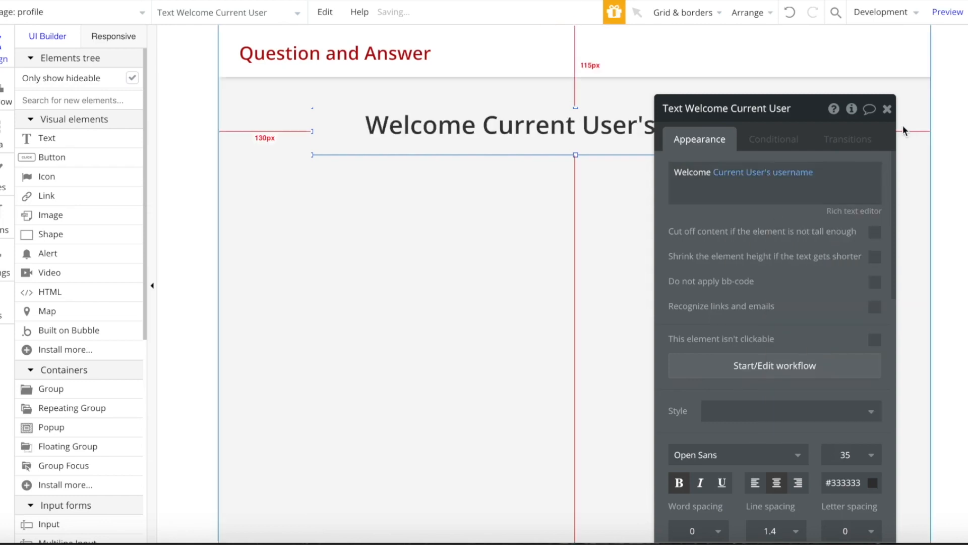
click(887, 108)
- Switch to the profile page's workflow editor to add an event
click(379, 260)
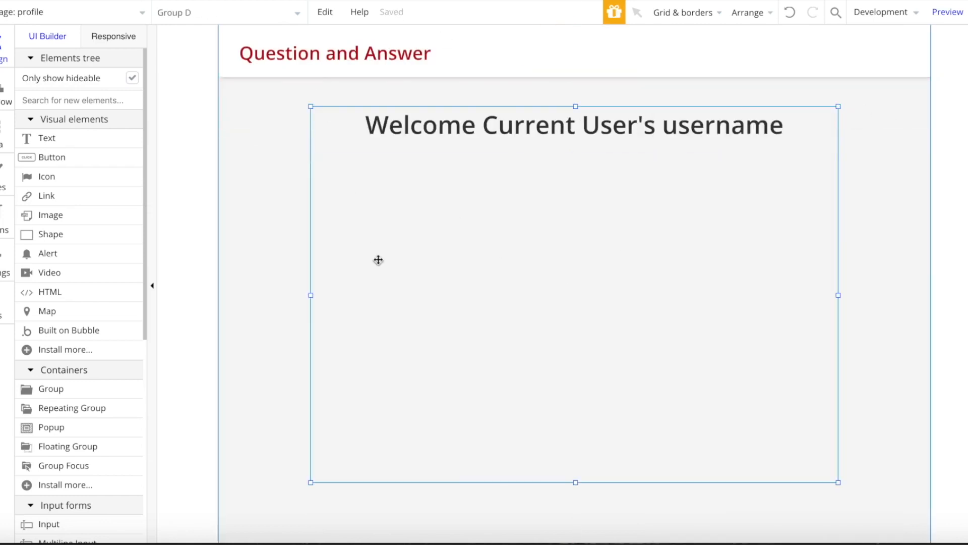
click(4, 104)
click(78, 136)
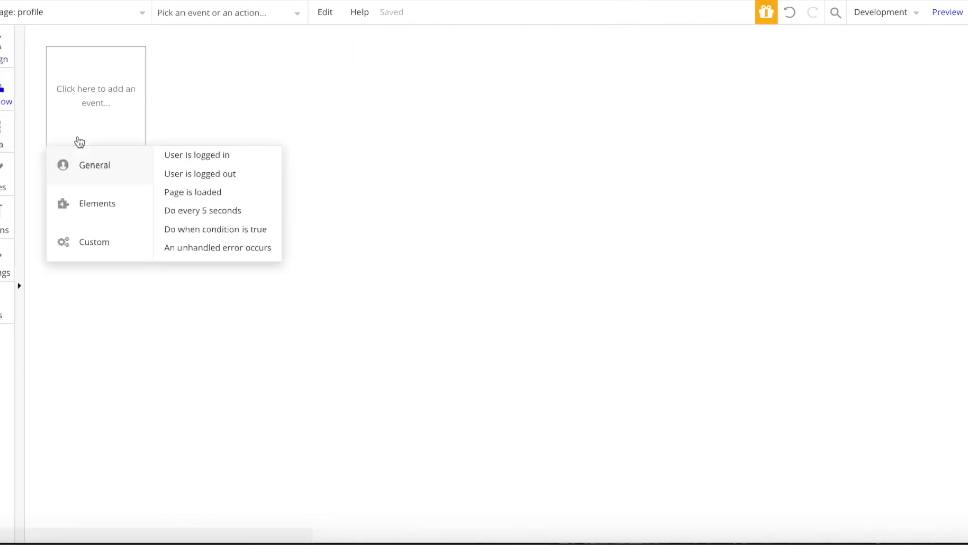
- On Page is loaded, go to page index only when Current User isn't logged in
click(202, 191)
click(112, 190)
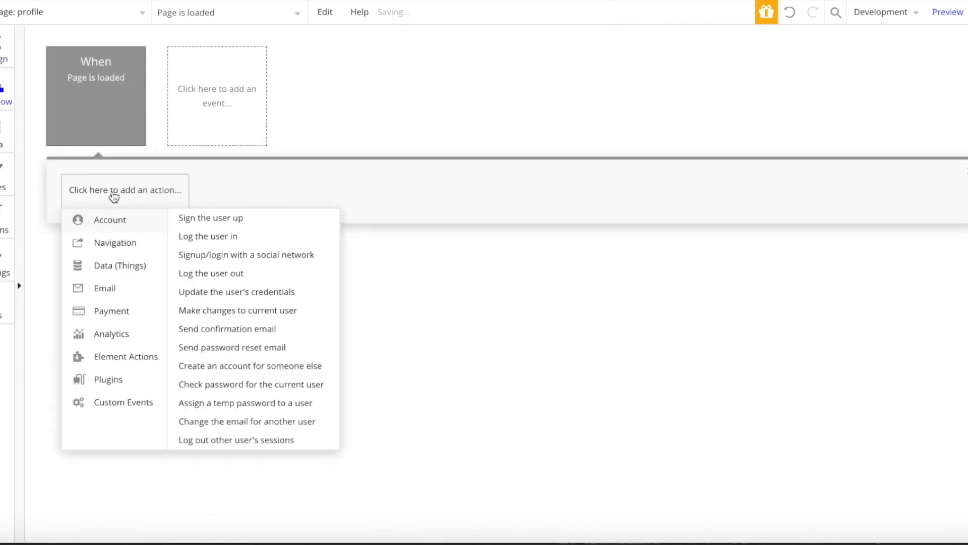
mouse_move(108, 242)
click(247, 222)
click(782, 145)
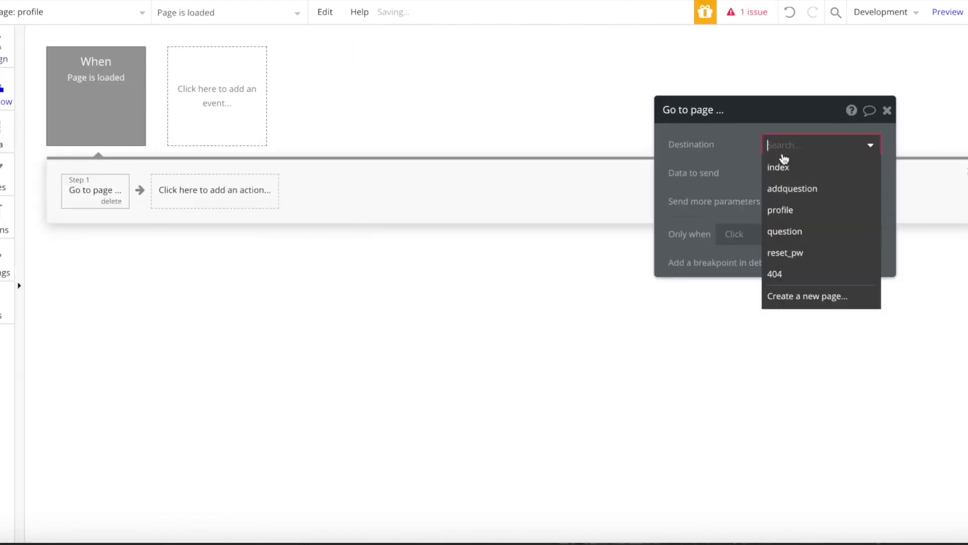
click(779, 167)
click(744, 234)
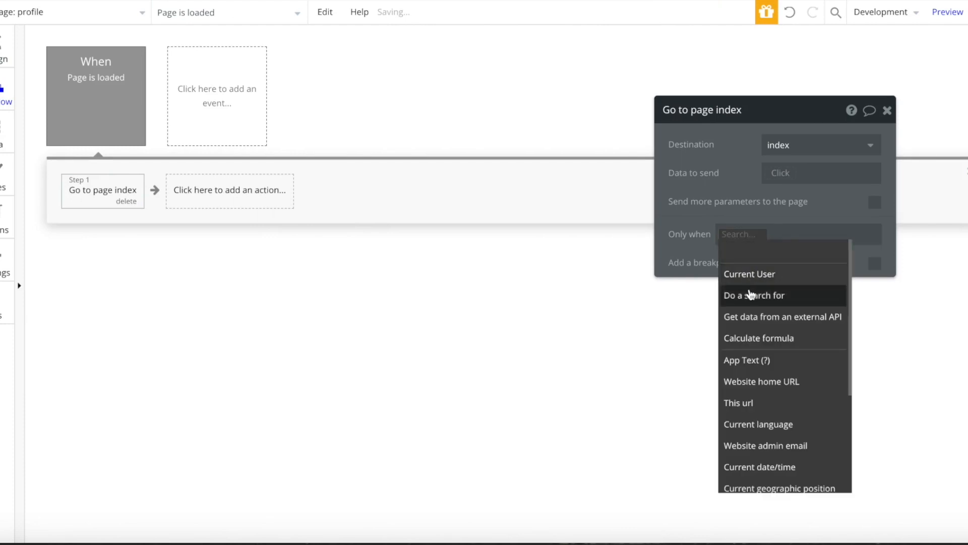
click(743, 277)
click(829, 381)
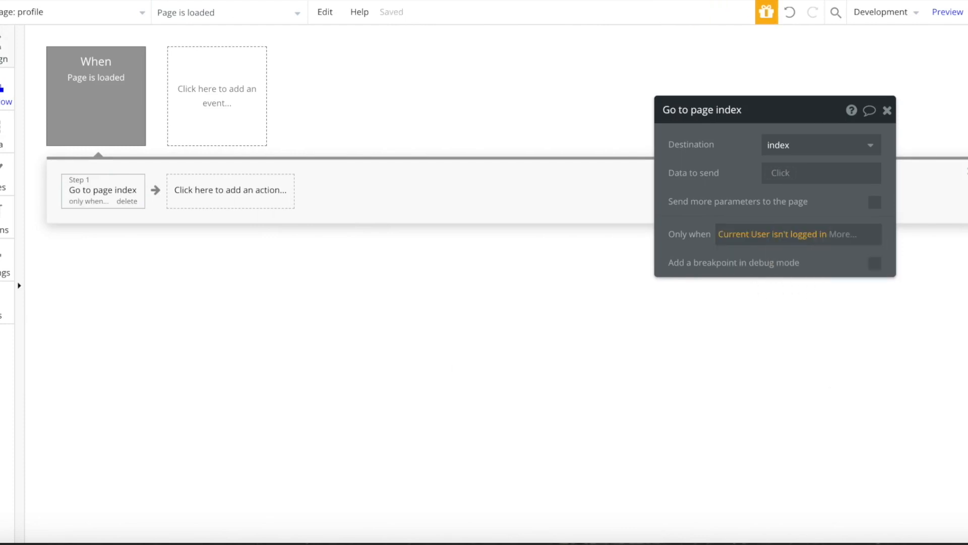
click(3, 48)
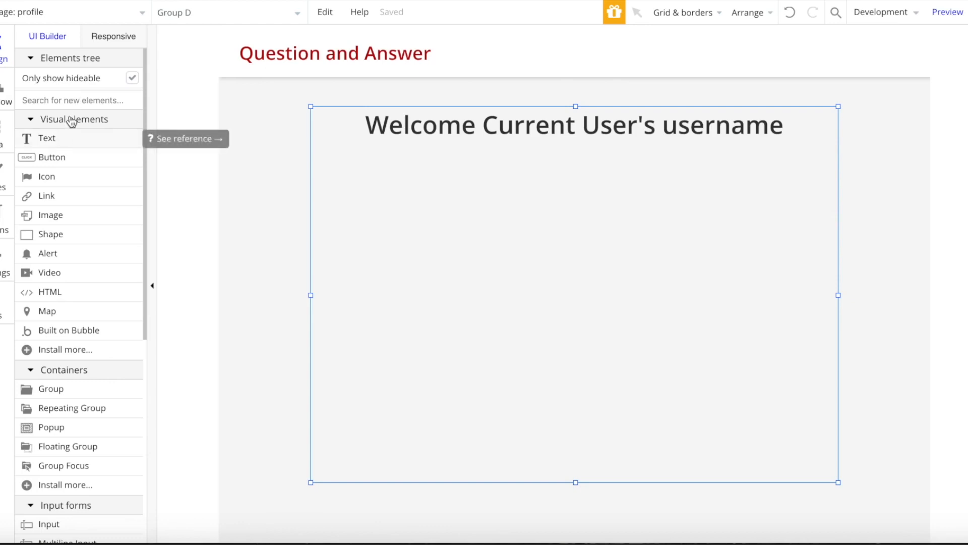
- Draw a new Group directly below the welcome heading
click(66, 140)
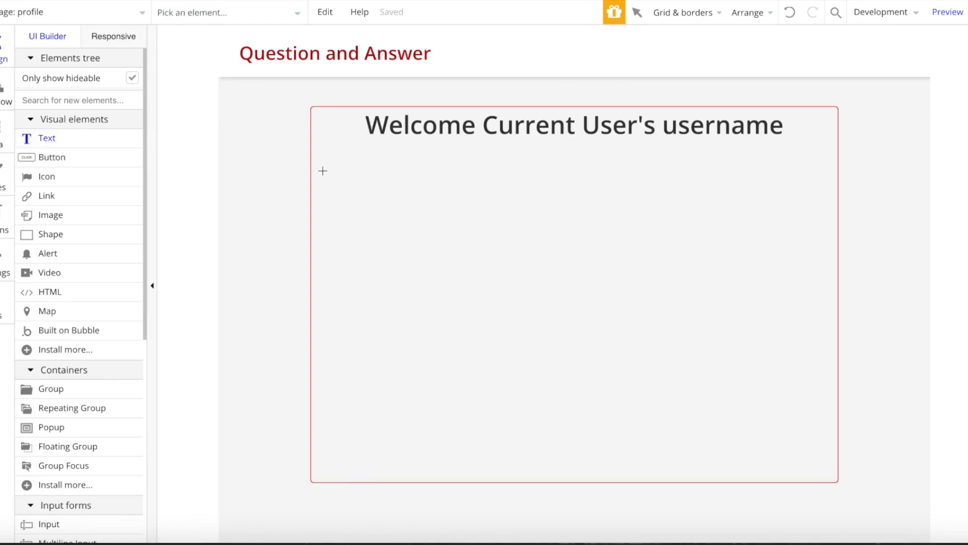
drag(427, 191, 427, 191)
key(Delete)
click(119, 100)
text(gr)
click(103, 137)
drag(318, 162, 557, 197)
drag(486, 175, 502, 164)
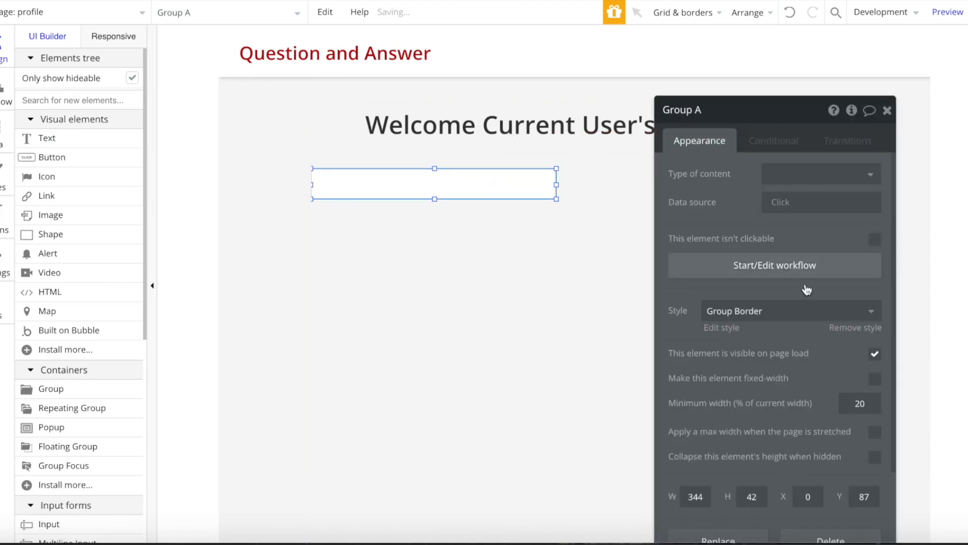
- Remove the group's style and set its background and border to None
click(830, 330)
click(780, 353)
click(779, 374)
click(752, 448)
click(737, 466)
- Add a custom state named 'active' of type text to the group
click(852, 110)
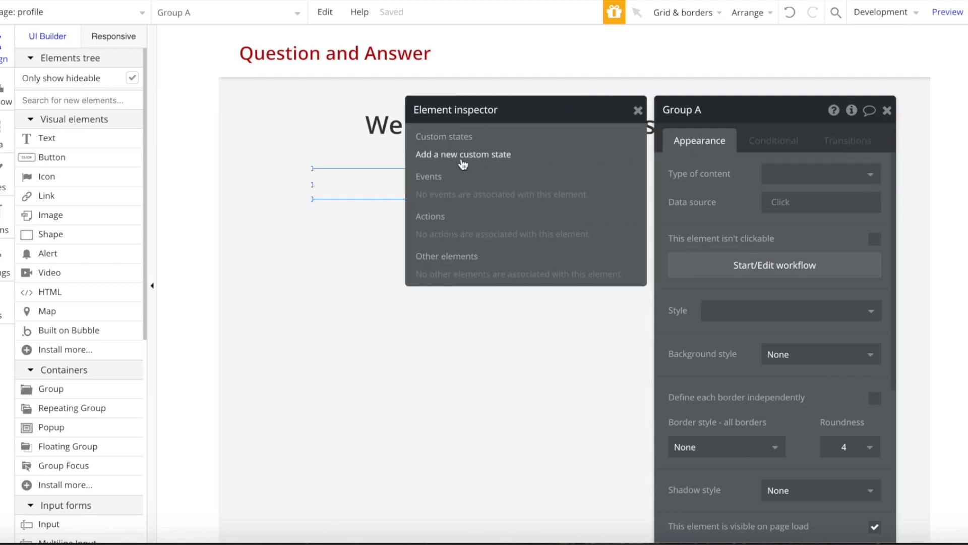
click(462, 155)
text(active)
click(523, 139)
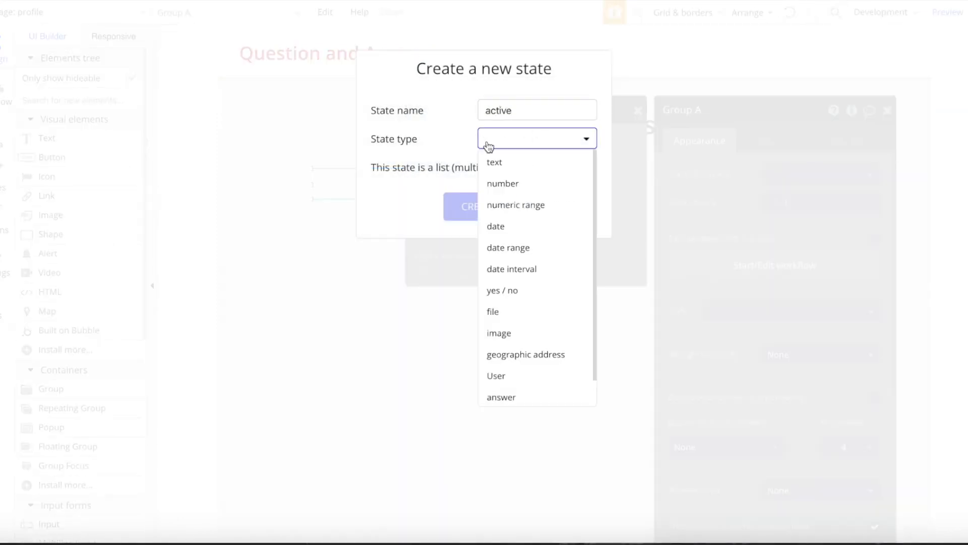
click(481, 164)
click(496, 216)
click(594, 182)
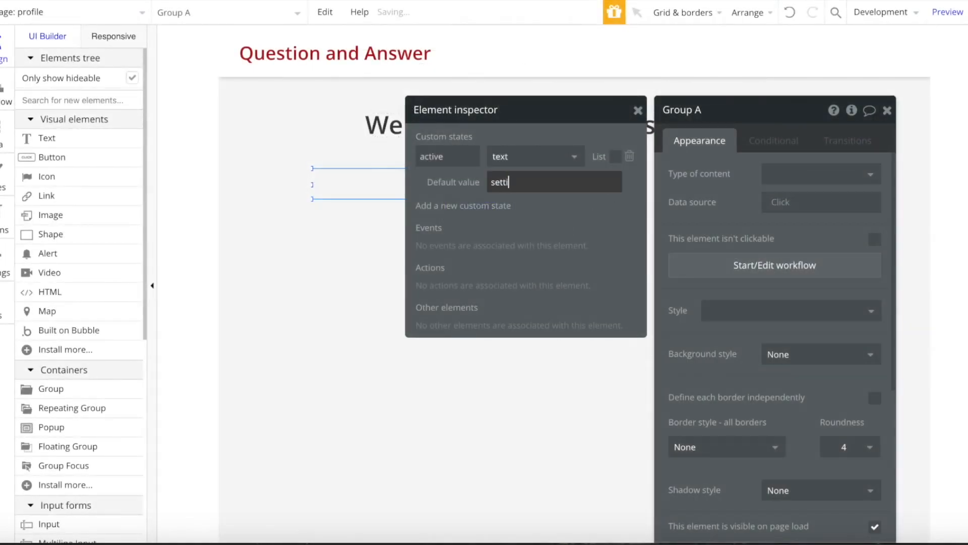
click(637, 111)
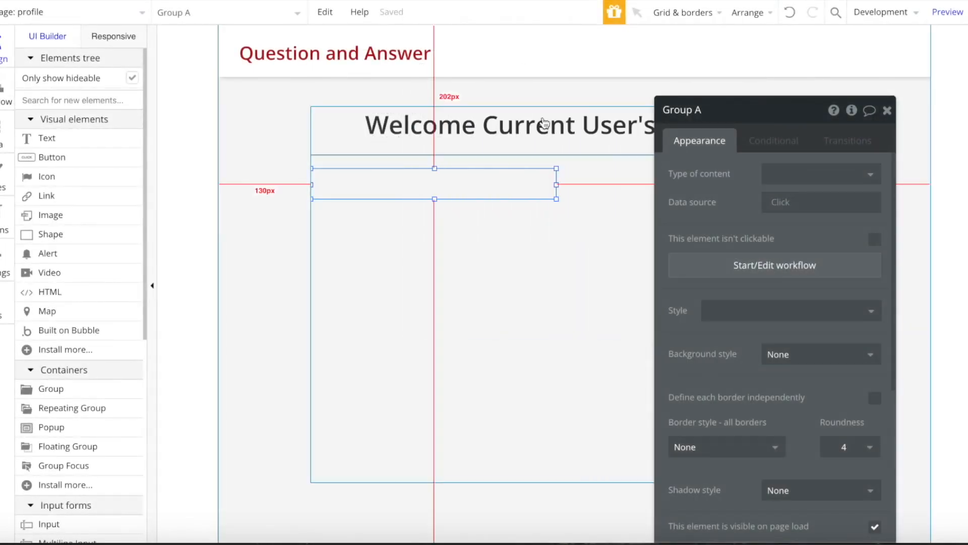
click(60, 145)
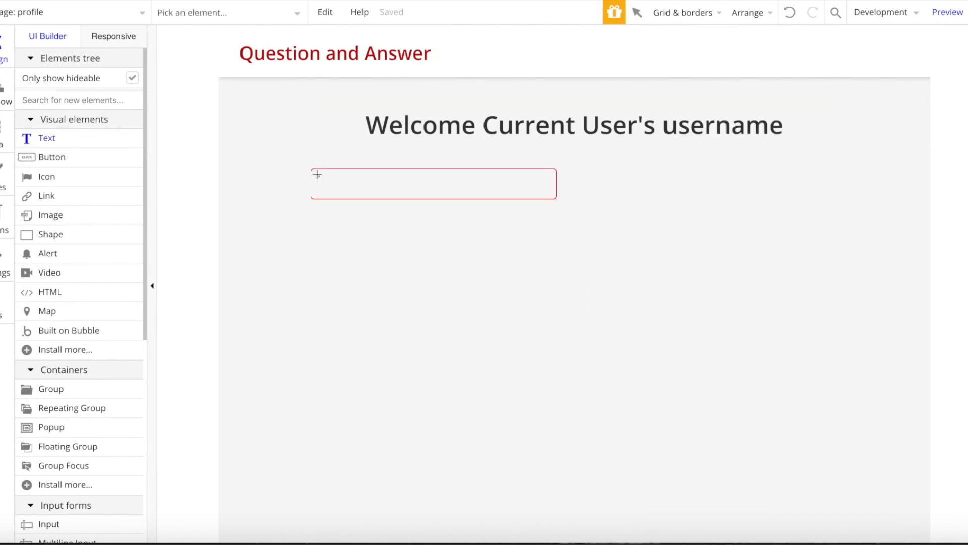
- Add a centered, unstyled 'Settings' text inside the group
drag(388, 192, 390, 193)
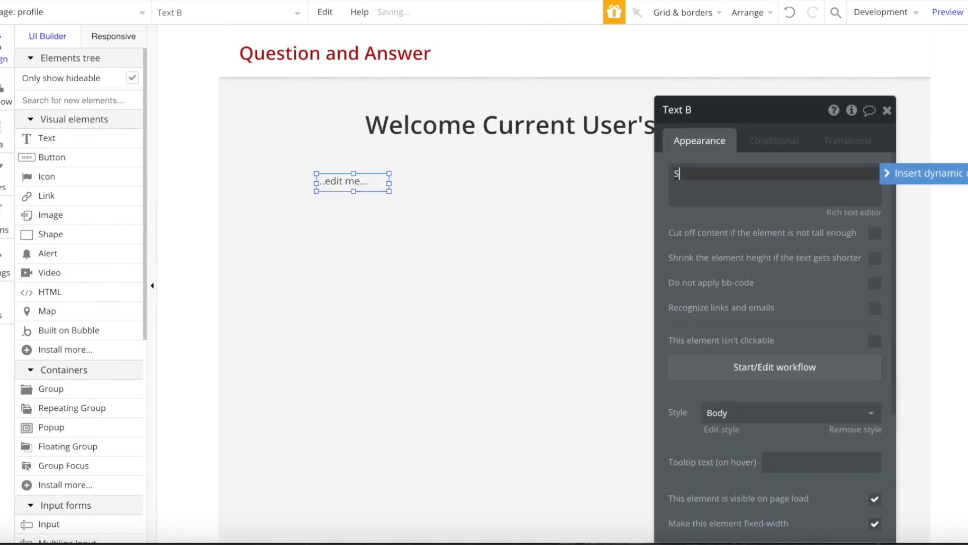
click(366, 180)
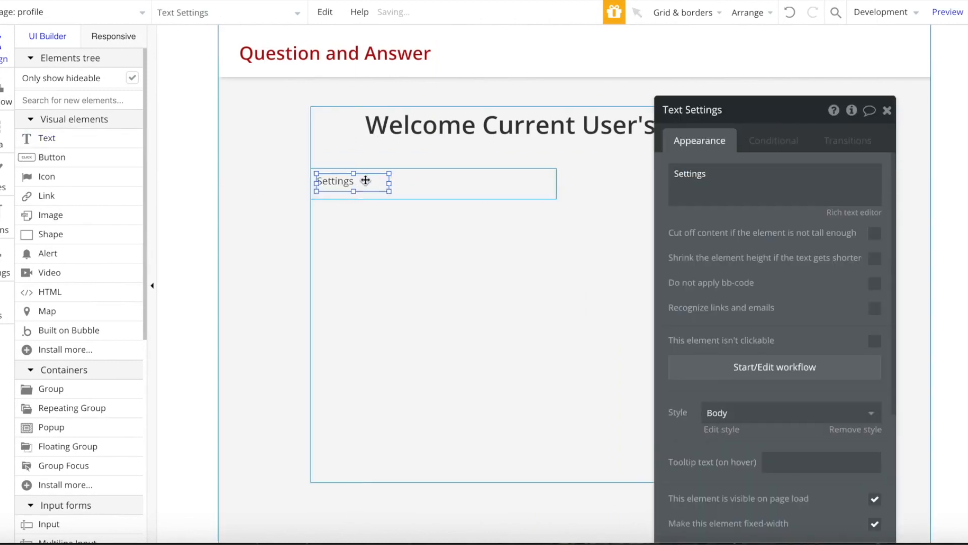
mouse_move(391, 184)
mouse_down()
mouse_move(354, 184)
mouse_move(376, 184)
mouse_up()
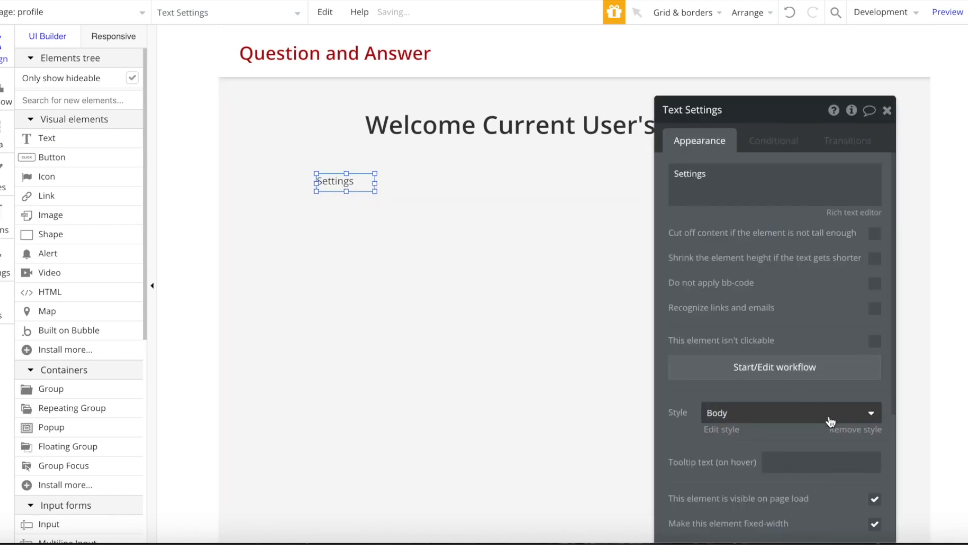
click(858, 430)
click(776, 485)
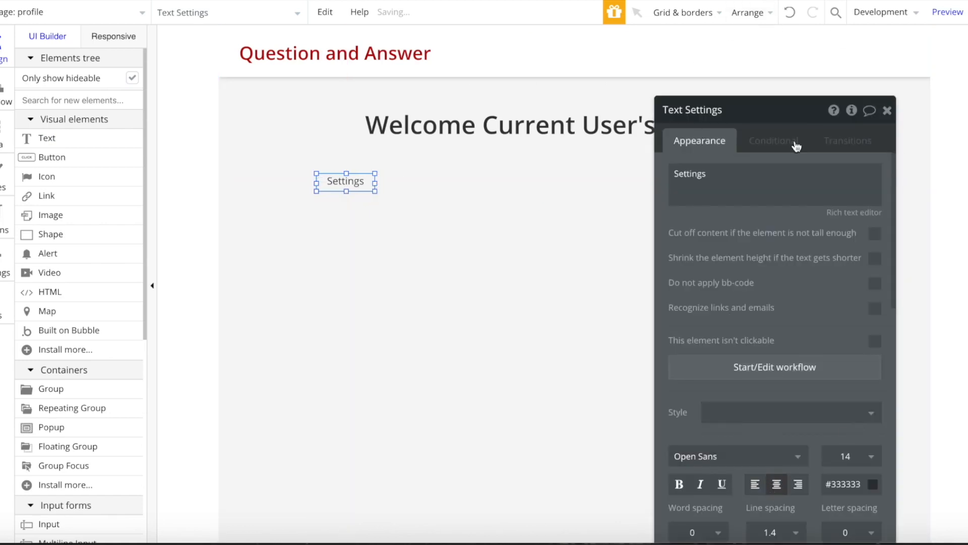
- Underline the Settings text when menu's active is 'settings'
click(795, 147)
click(404, 182)
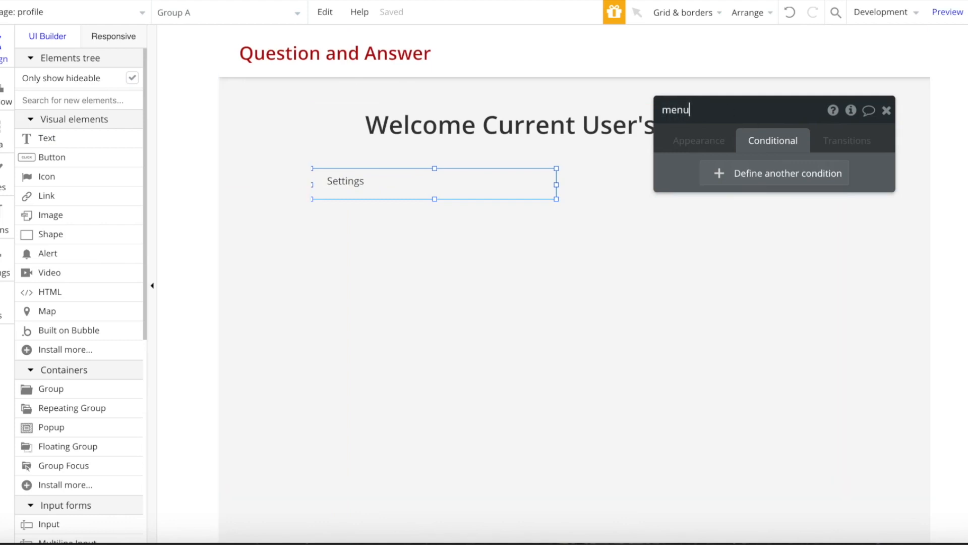
click(367, 185)
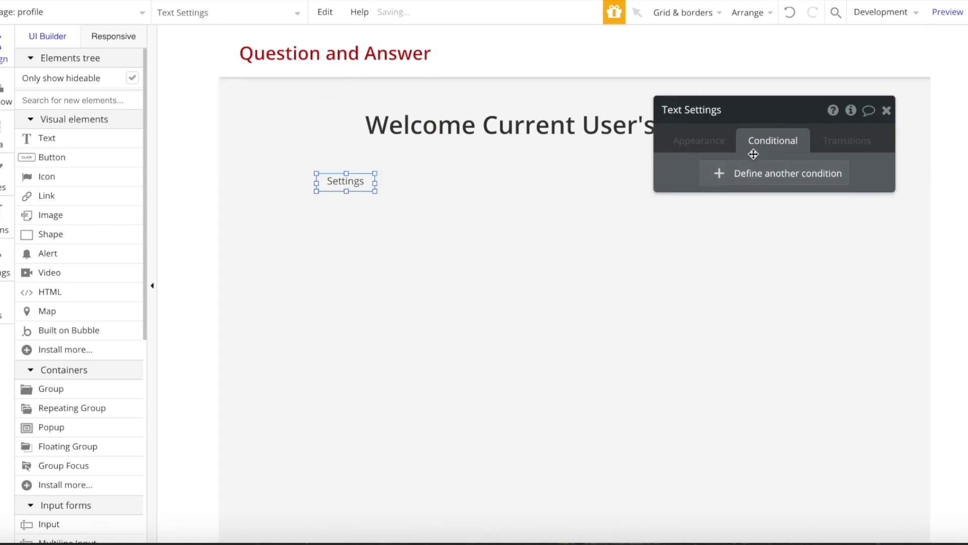
click(719, 175)
click(715, 181)
text(menu)
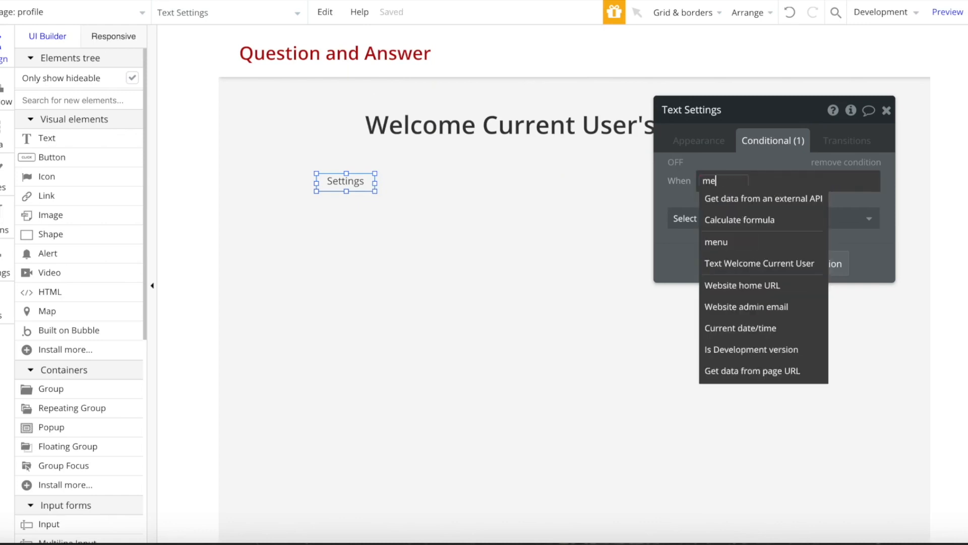
click(719, 199)
click(755, 353)
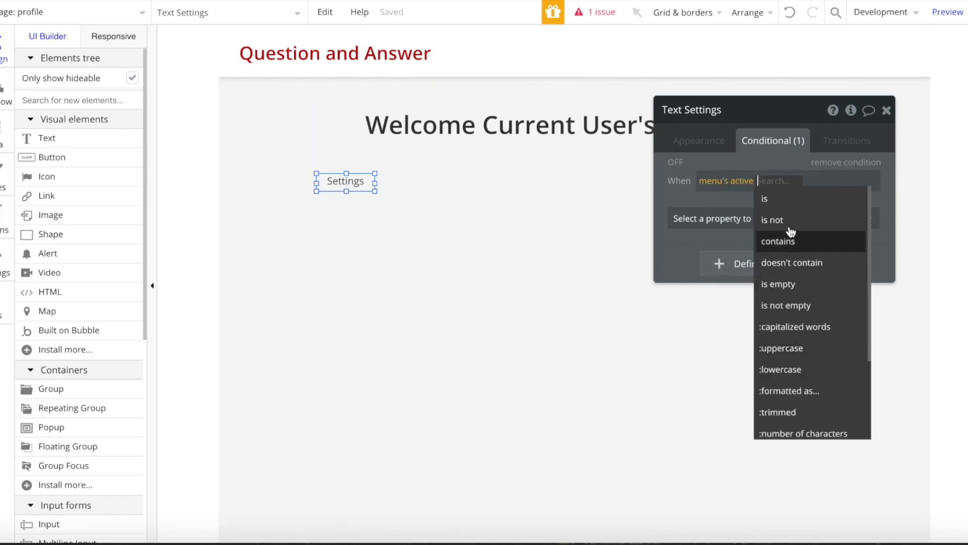
click(847, 202)
text(settings)
click(716, 218)
click(720, 376)
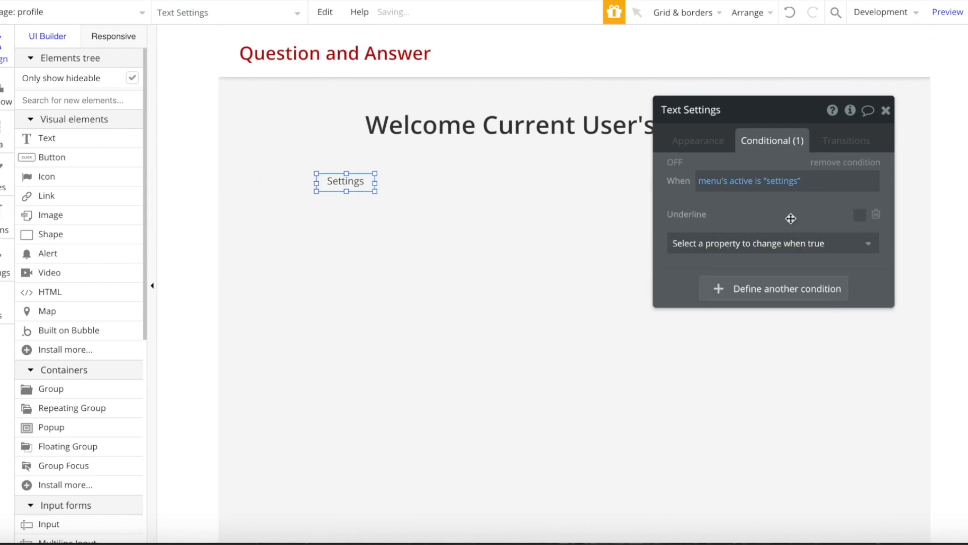
click(861, 215)
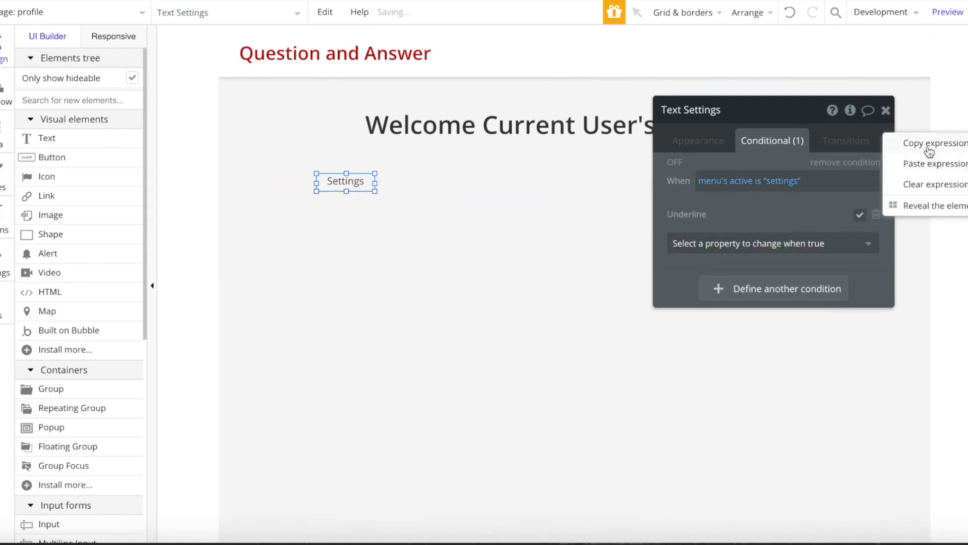
- Duplicate the Settings text and place the copy beside the original
key(ctrl+c)
key(ctrl+v)
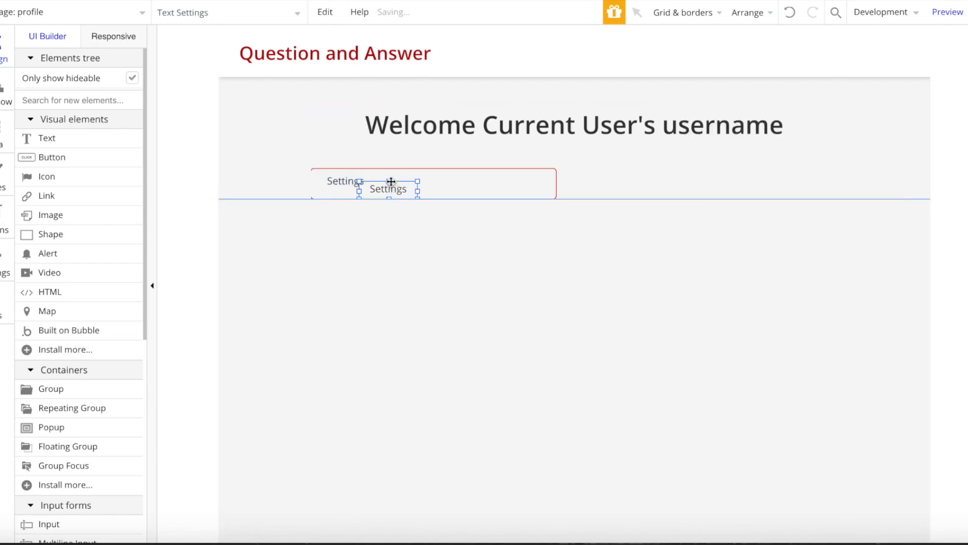
click(406, 180)
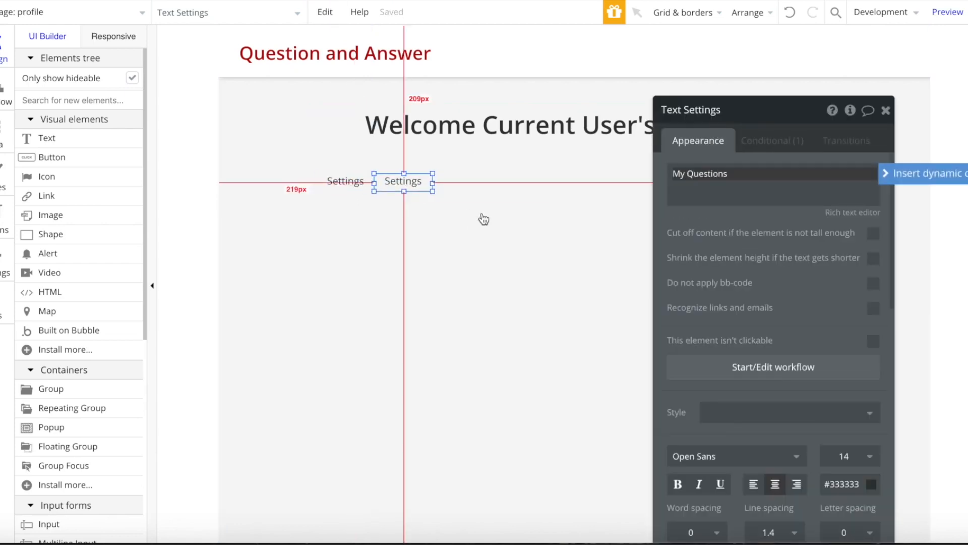
- Widen My Questions, then paste a copy to its right labelled 'My Answers'
drag(432, 183, 452, 183)
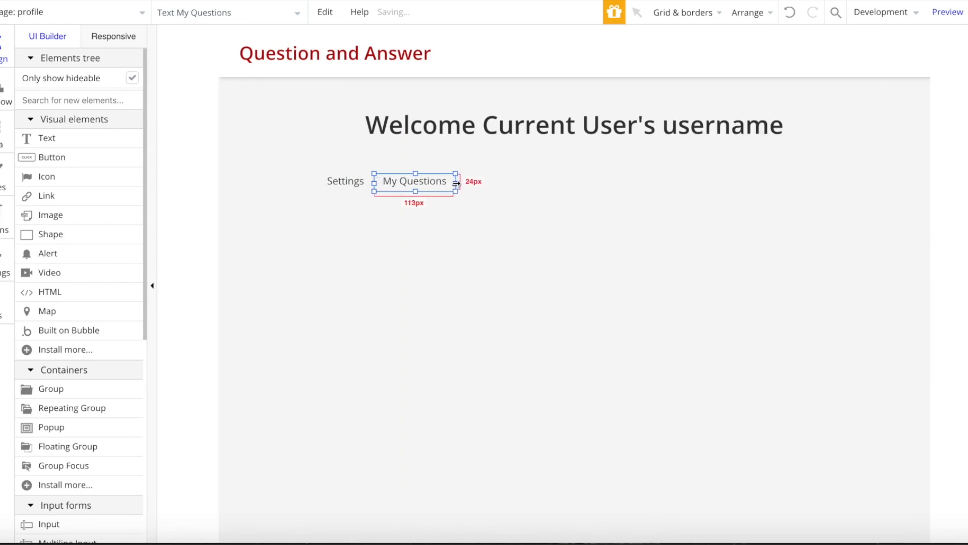
key(ctrl+c)
key(ctrl+v)
click(482, 180)
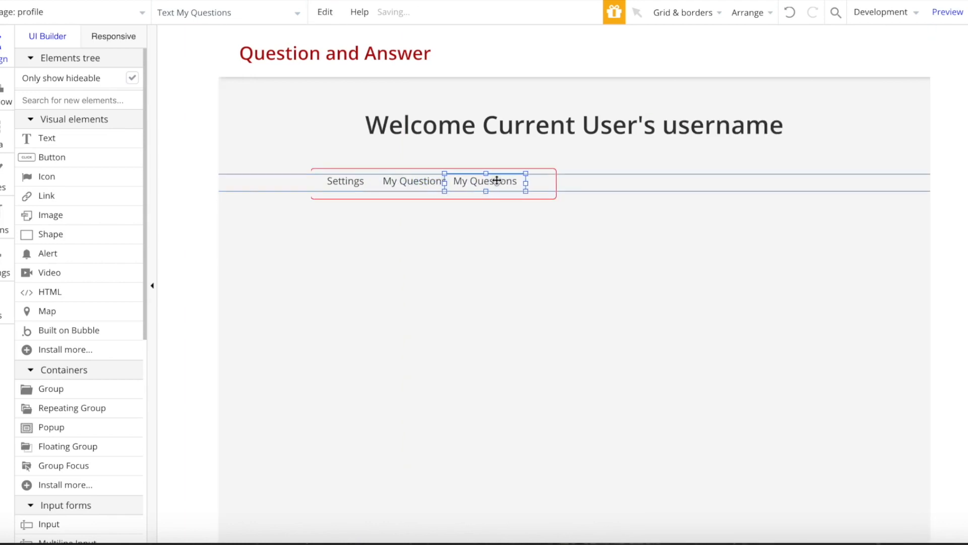
double_click(503, 180)
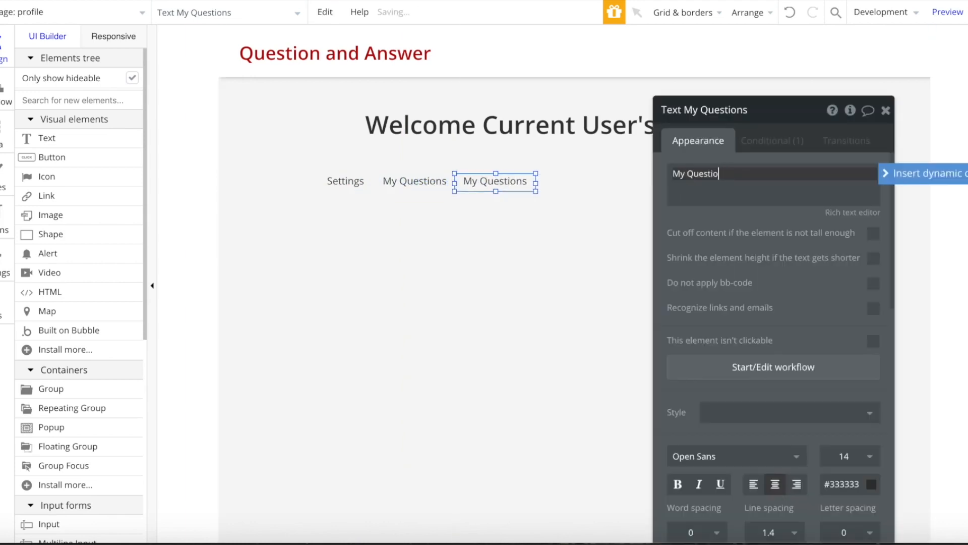
text(My Answers)
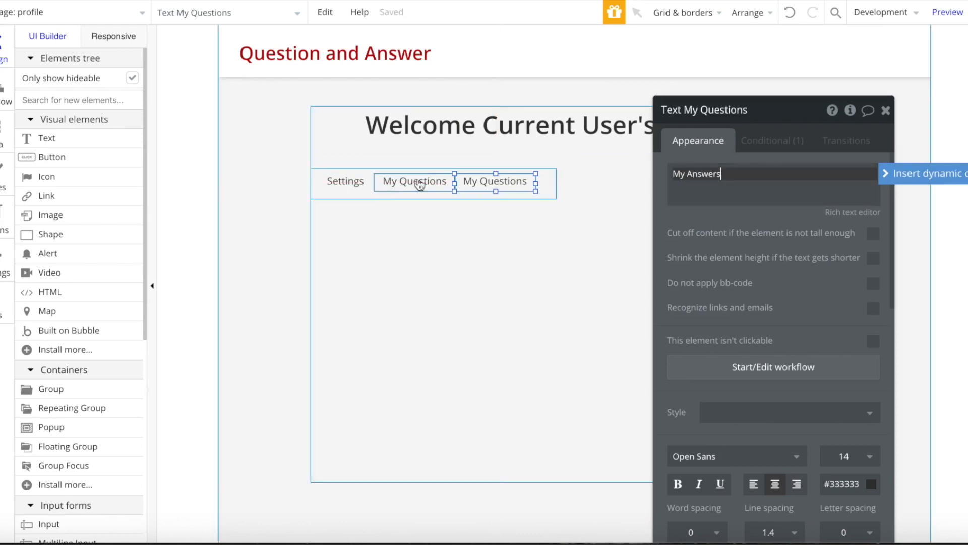
- Change the condition values to 'questions' for My Questions and 'answers' for My Answers
click(389, 185)
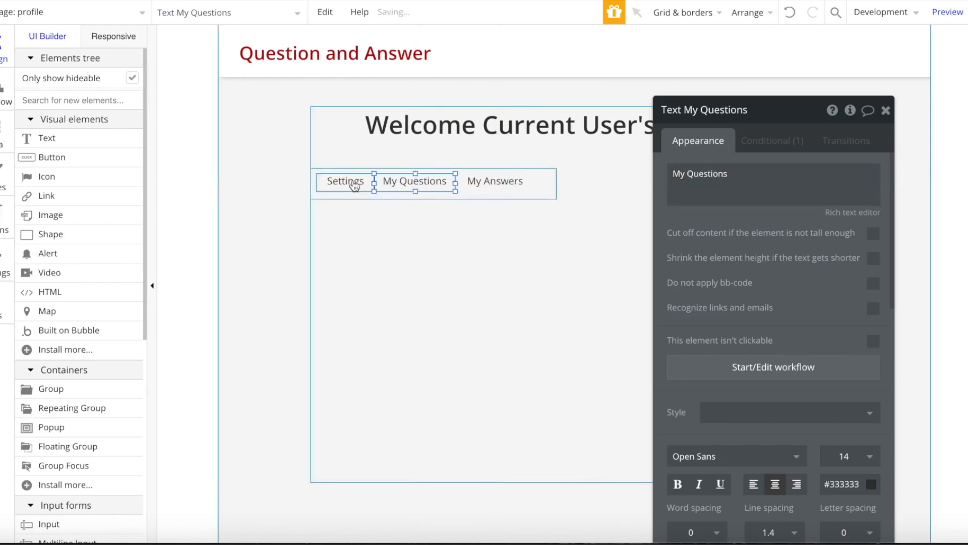
click(762, 143)
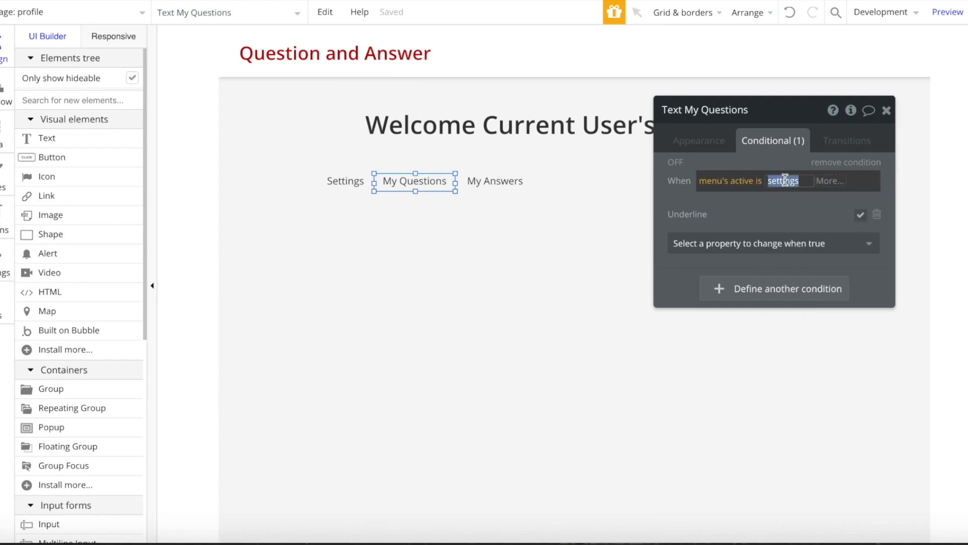
text(questions)
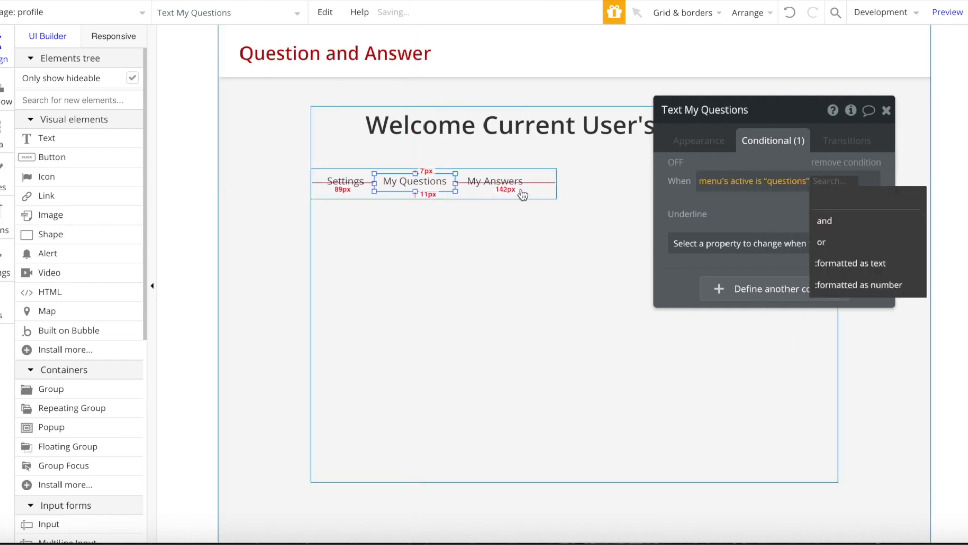
click(496, 181)
double_click(780, 181)
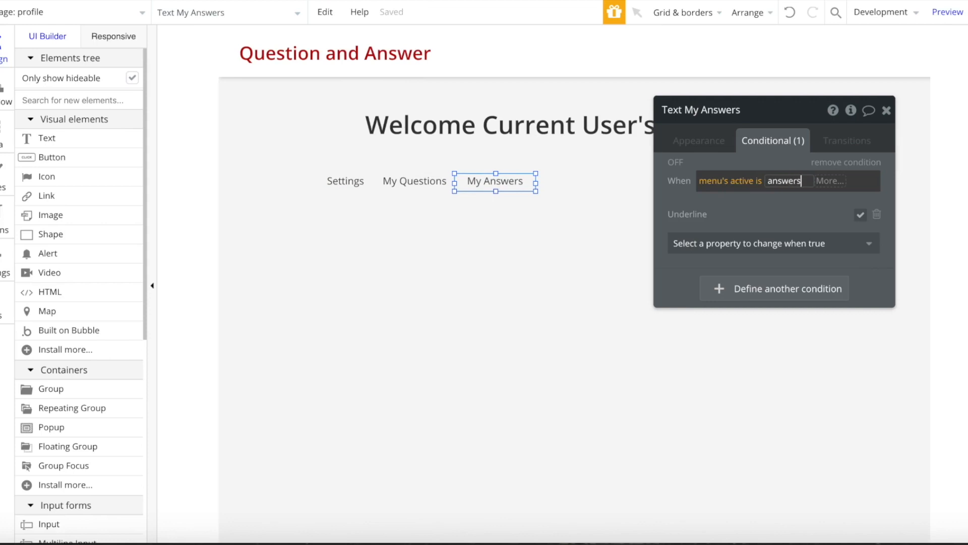
key(Return)
click(887, 110)
click(613, 262)
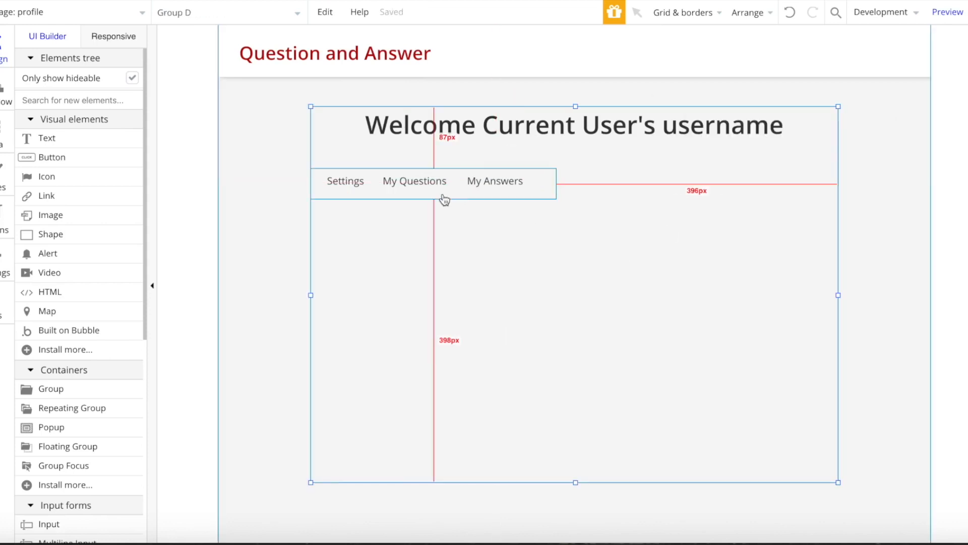
click(459, 196)
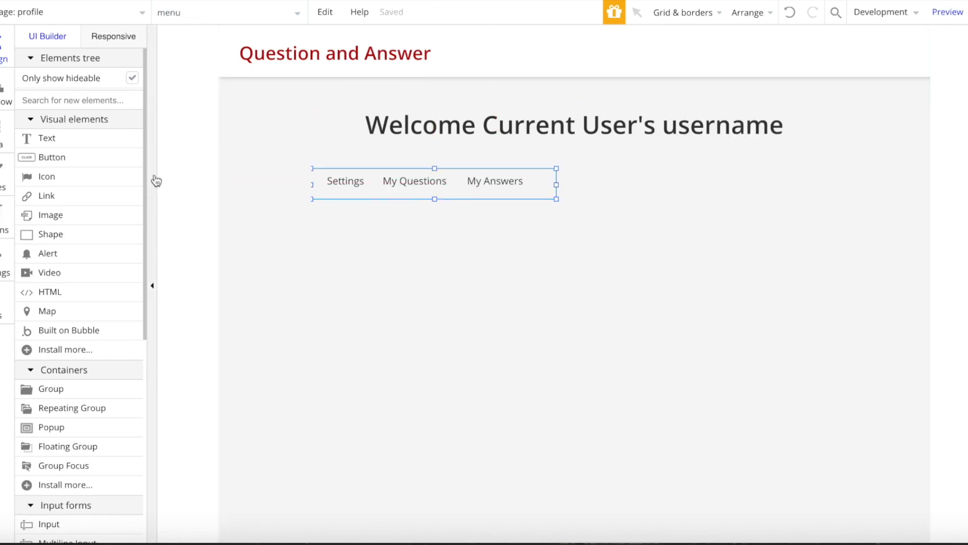
- Draw a Group below the tab links and center it horizontally
click(77, 99)
text(re)
click(74, 145)
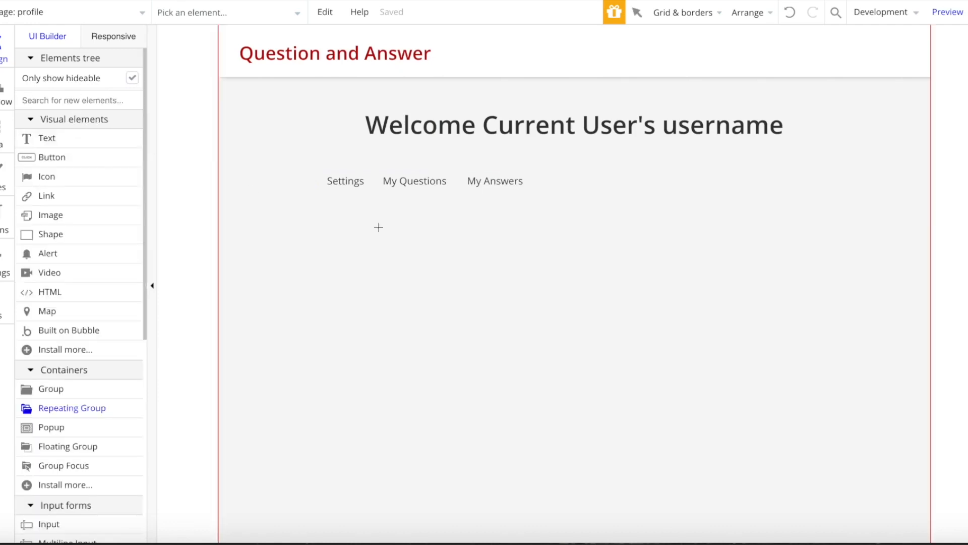
mouse_move(358, 214)
mouse_down()
mouse_move(765, 435)
mouse_move(764, 449)
mouse_up()
drag(602, 345, 596, 346)
key(Delete)
text(gr)
click(83, 138)
mouse_move(330, 219)
mouse_down()
mouse_move(729, 425)
mouse_move(790, 468)
mouse_up()
right_click(577, 412)
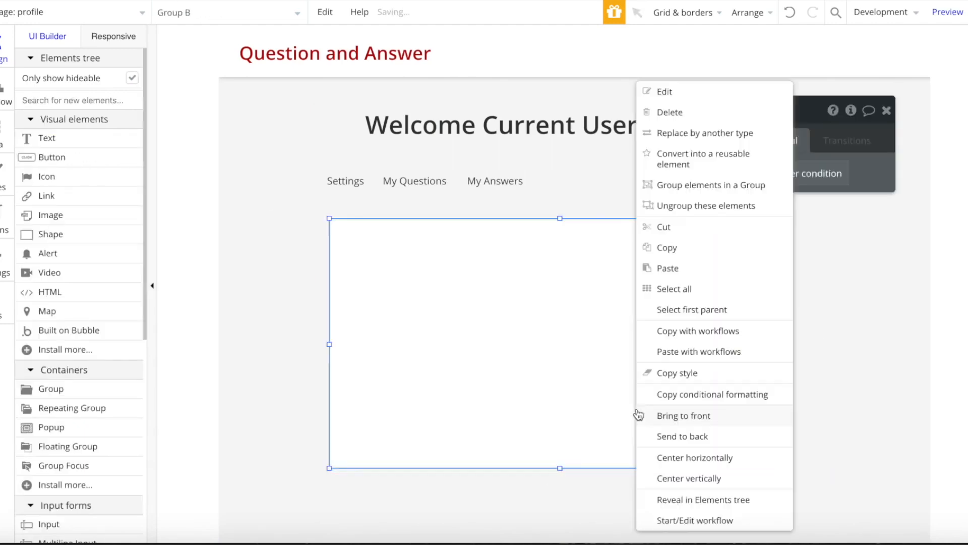
click(688, 458)
- Remove the group's style, set background and border to None, and hide it on load
click(722, 142)
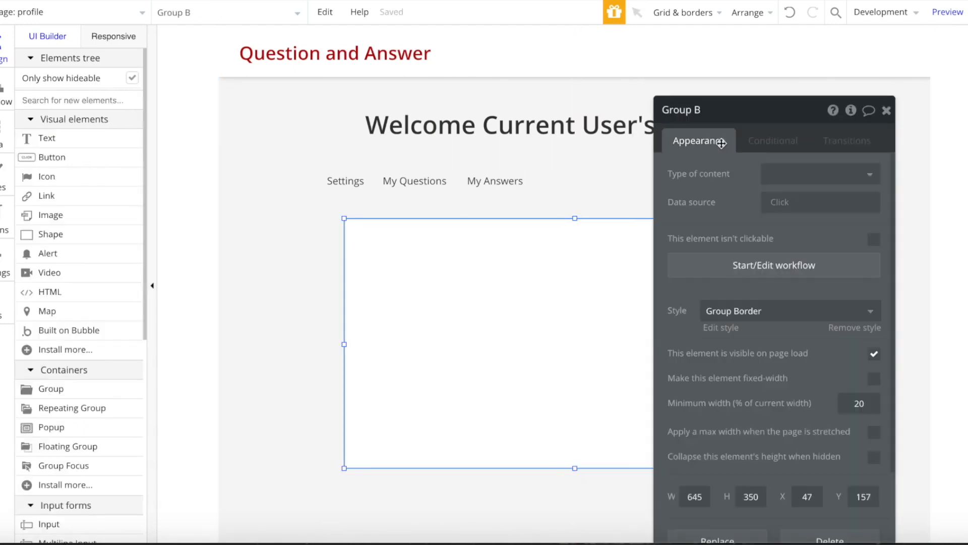
click(855, 328)
click(819, 352)
click(787, 374)
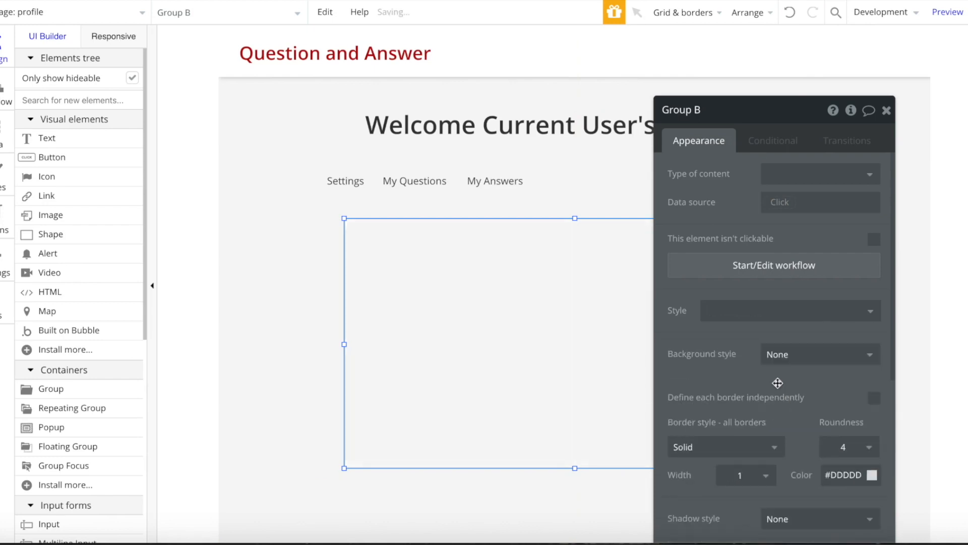
scroll(787, 373, down, 3)
click(744, 294)
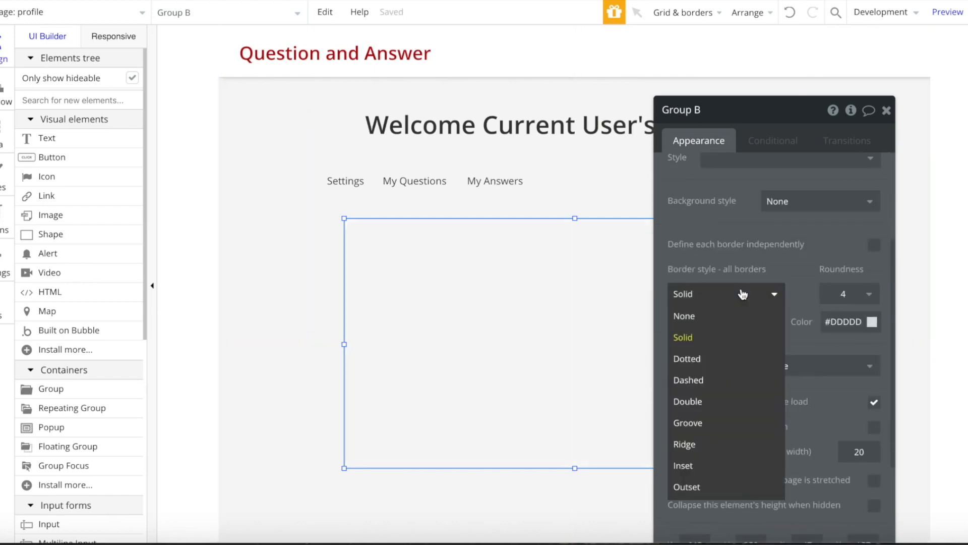
click(718, 318)
click(874, 375)
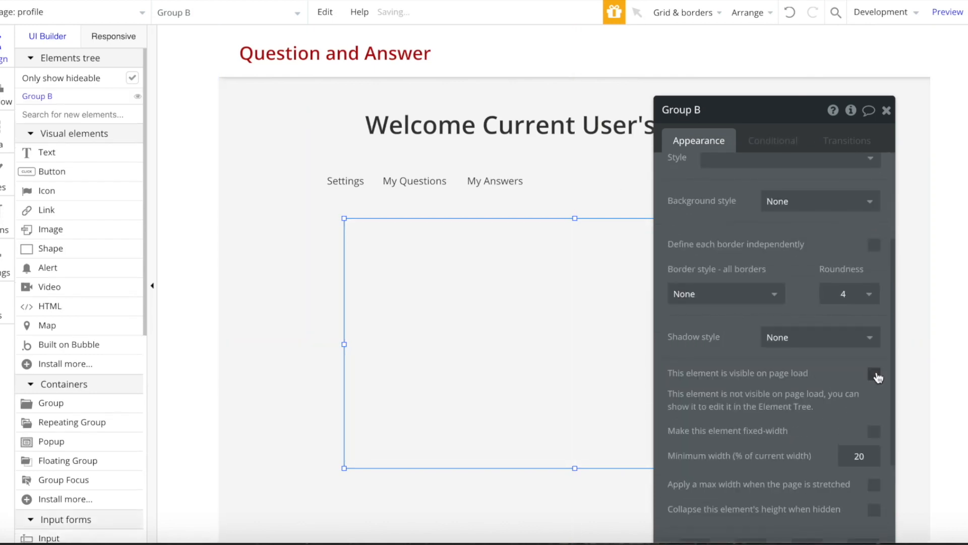
- Make the group visible when menu's active is 'settings'
click(760, 143)
click(728, 177)
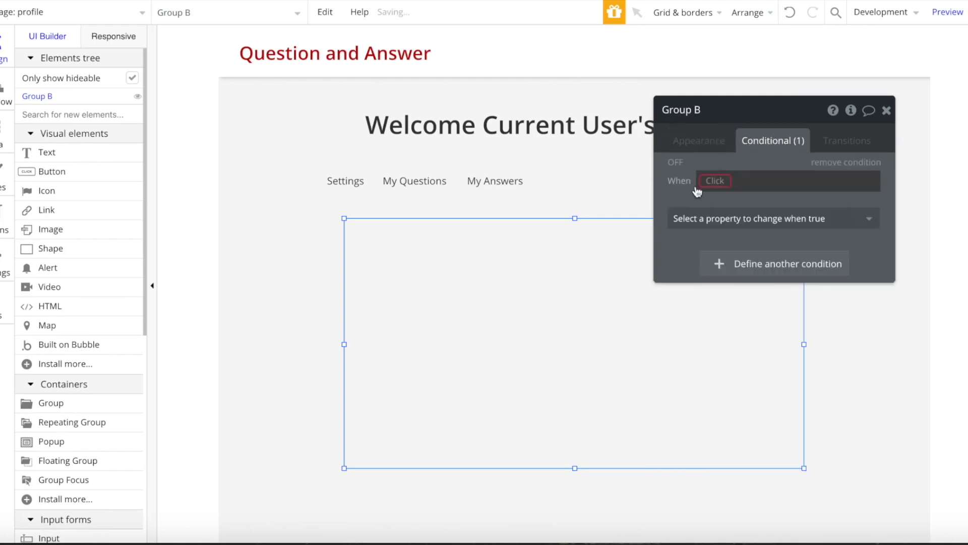
click(707, 189)
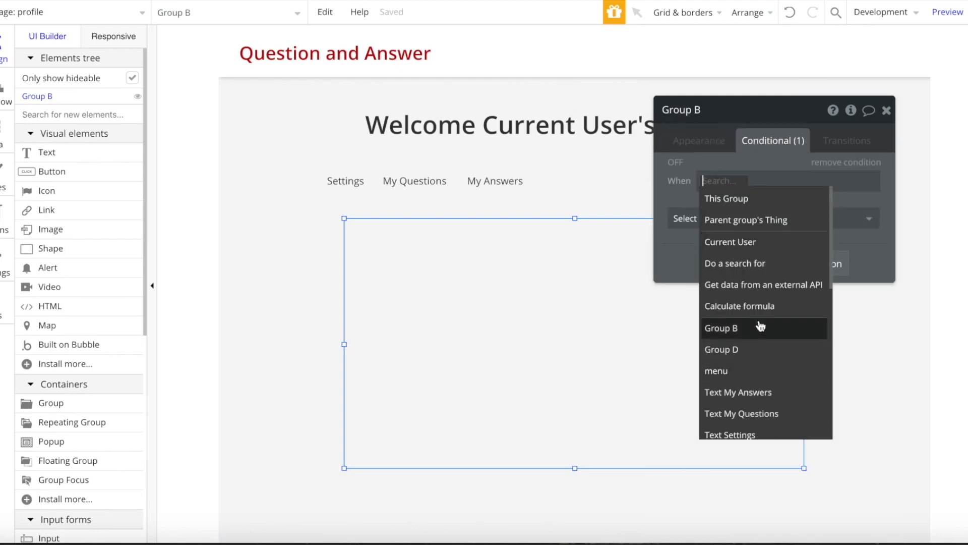
text(men)
click(729, 198)
click(753, 347)
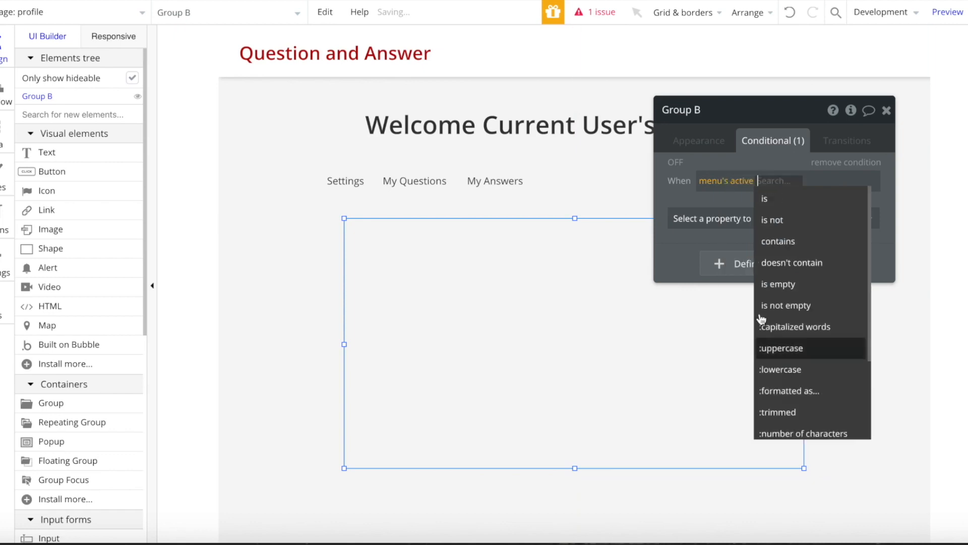
click(790, 205)
text(setting)
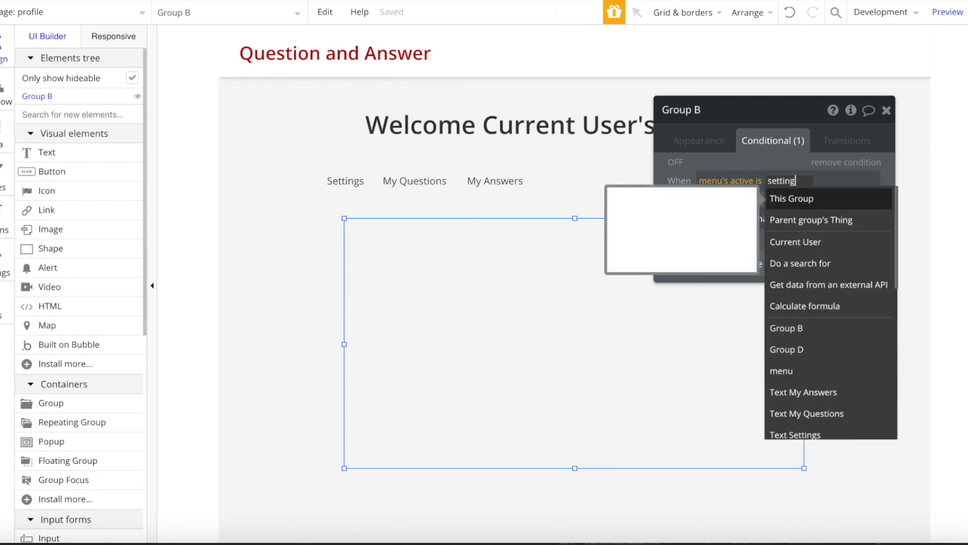
text(s)
click(746, 152)
click(746, 225)
click(787, 261)
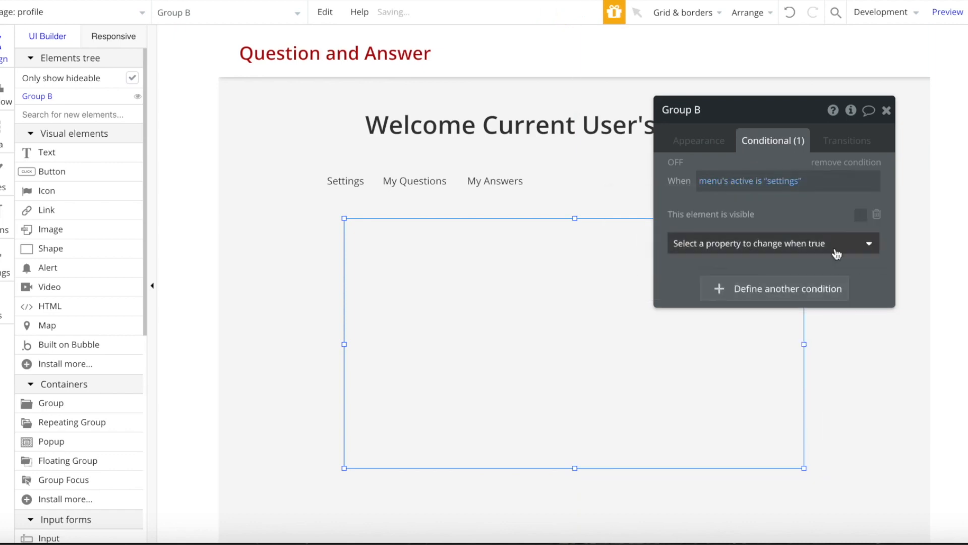
click(885, 110)
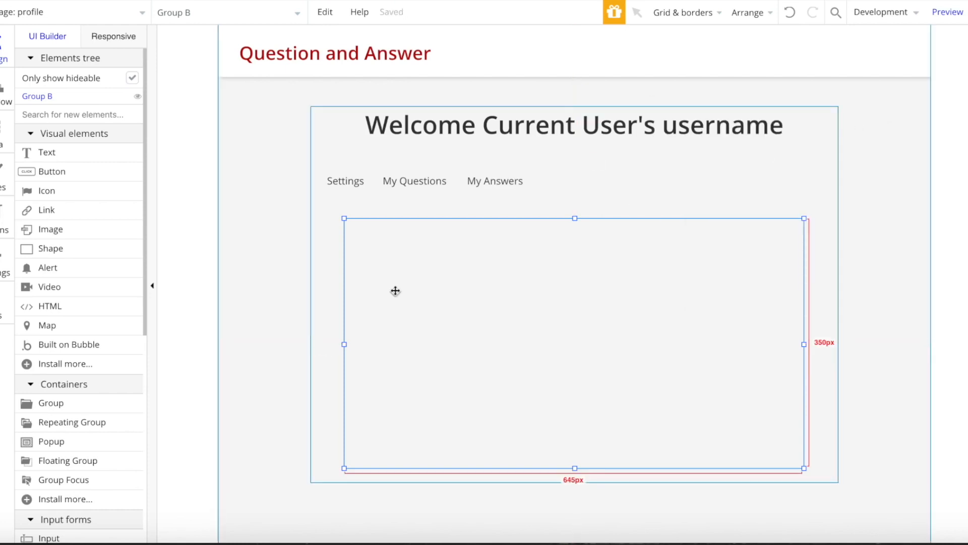
click(93, 117)
- Draw an input inside the settings group, enable auto-binding and align it to the group's left edge
text(inp)
click(74, 151)
drag(463, 247, 561, 273)
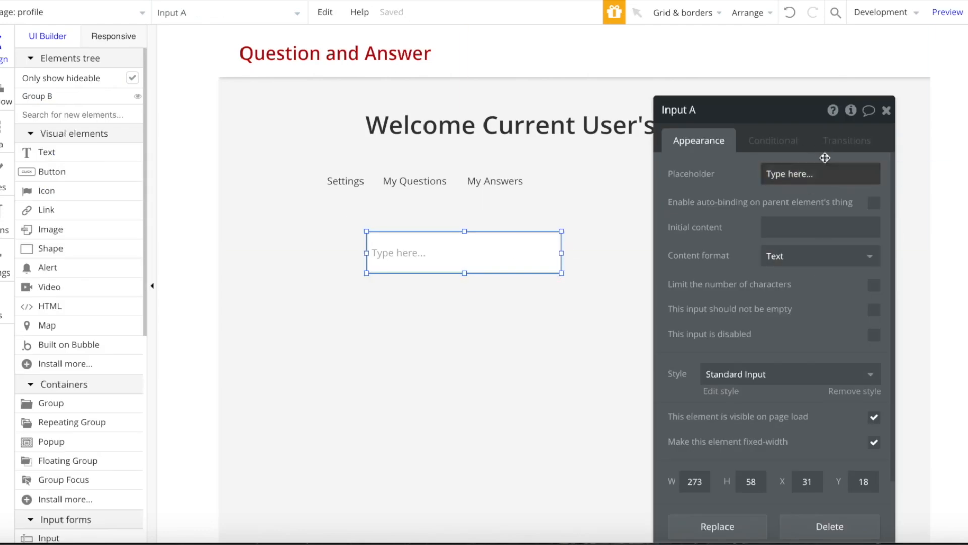
click(874, 203)
drag(456, 252, 427, 250)
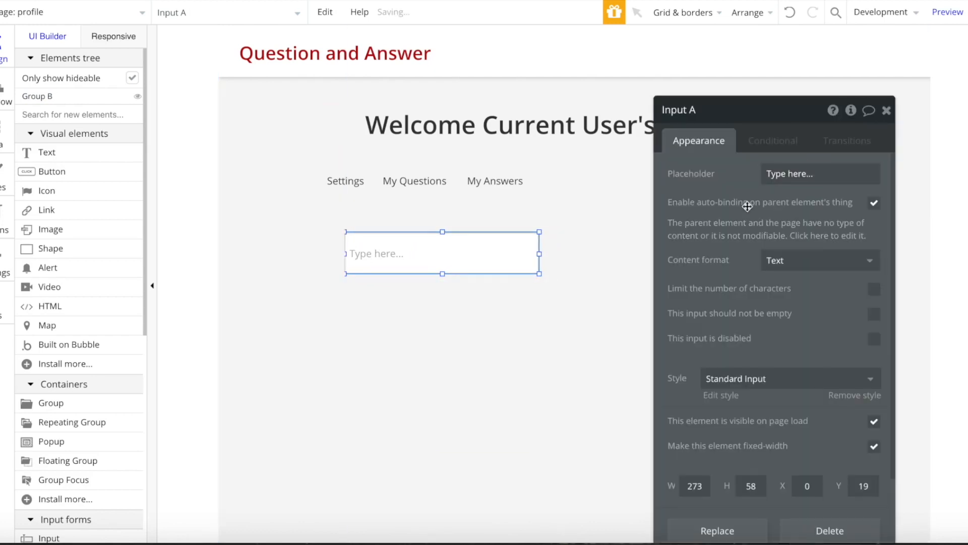
- Give the group content type User with Current User as its source, and have the input modify username
click(456, 343)
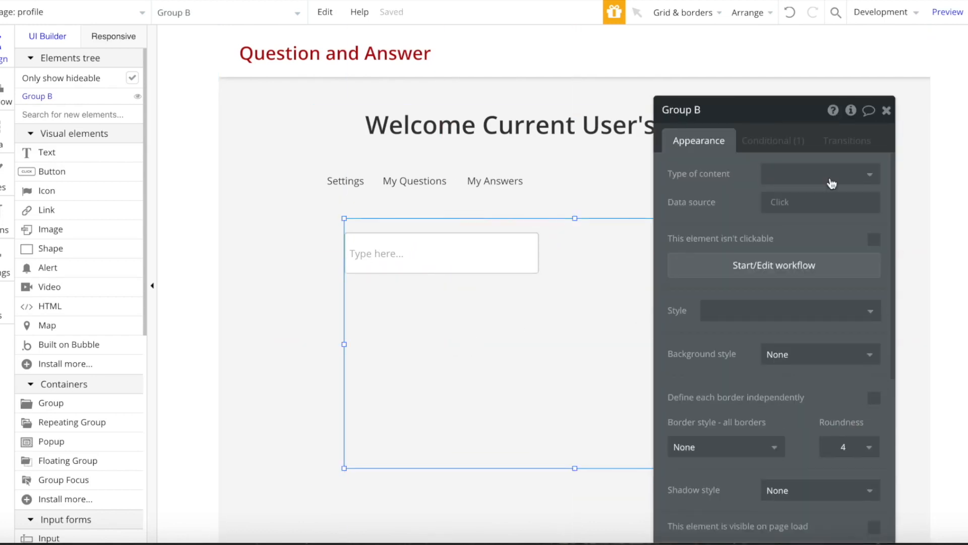
click(789, 176)
click(787, 219)
click(784, 202)
click(797, 264)
click(474, 253)
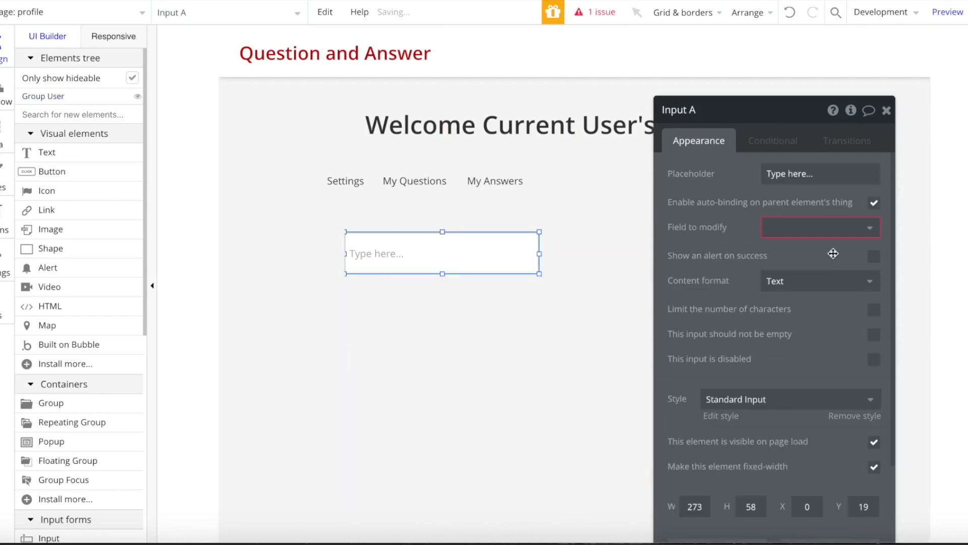
click(823, 229)
click(801, 315)
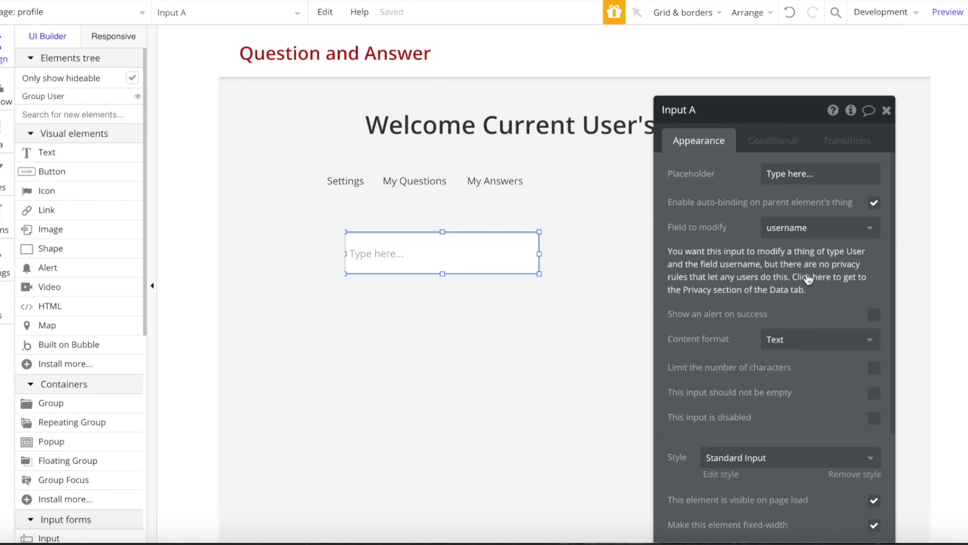
- Define a new privacy role named owner on the User data type
click(749, 248)
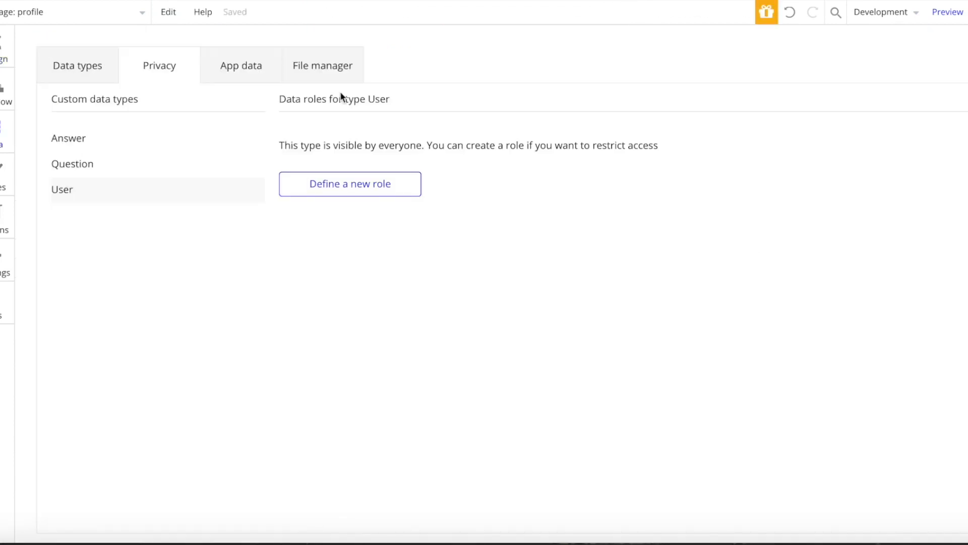
click(368, 192)
text(owner)
key(Return)
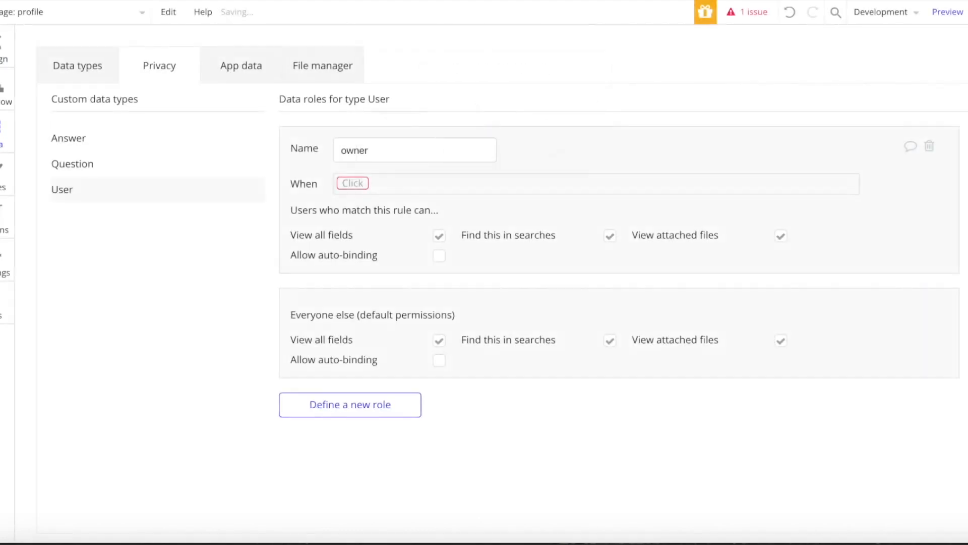
- Set the owner role's condition to Current User is This User and allow auto-binding
click(353, 184)
click(359, 204)
click(447, 310)
click(422, 182)
click(469, 225)
click(439, 257)
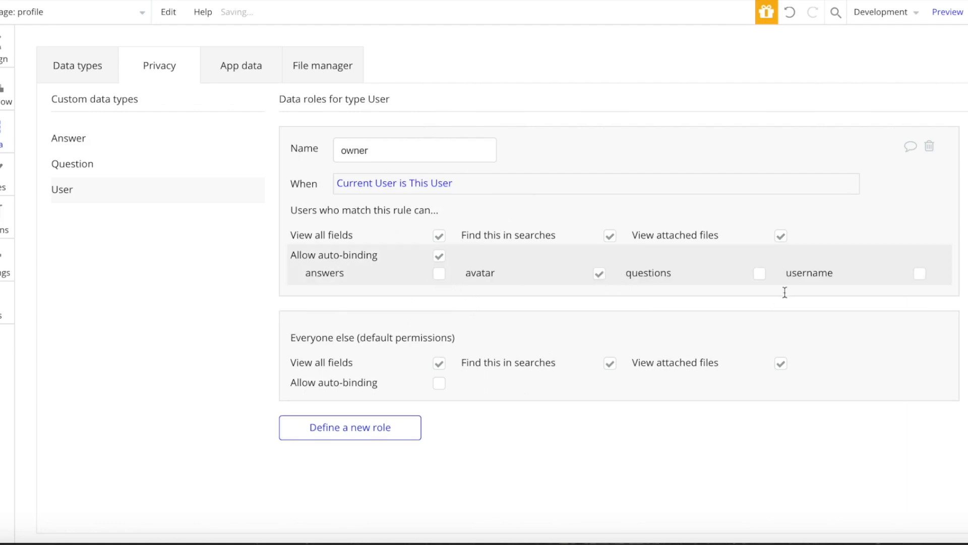
click(9, 54)
- Set the text input's field to username, resize it to 372 px wide and shift the group left
click(833, 227)
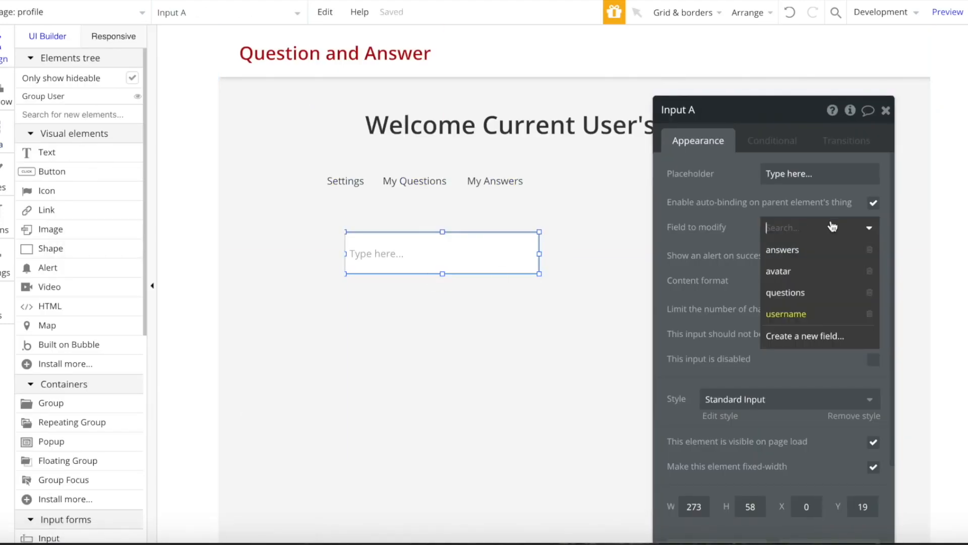
drag(539, 254, 611, 255)
click(599, 312)
drag(419, 338, 391, 337)
click(479, 264)
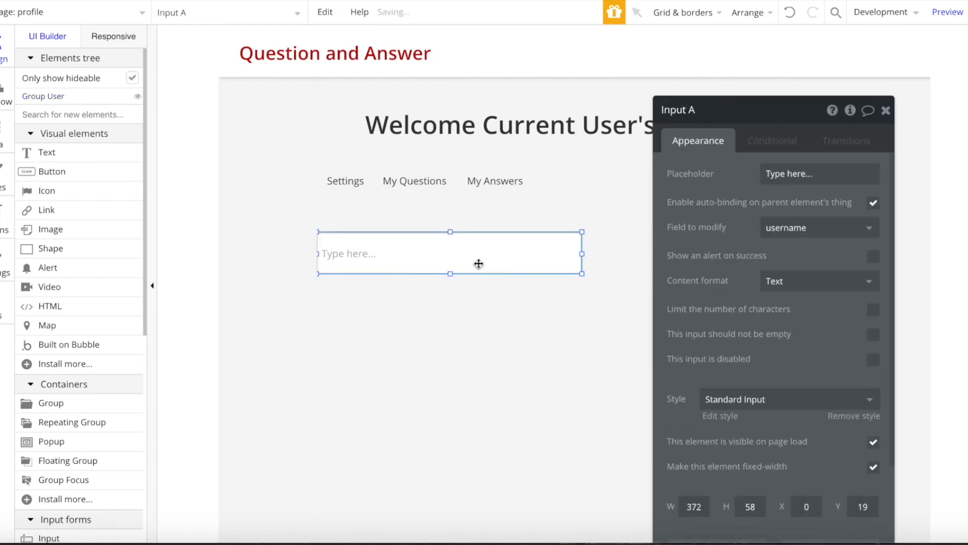
- Draw a picture uploader below the username input, auto-bound to the avatar field
text(pic)
click(45, 171)
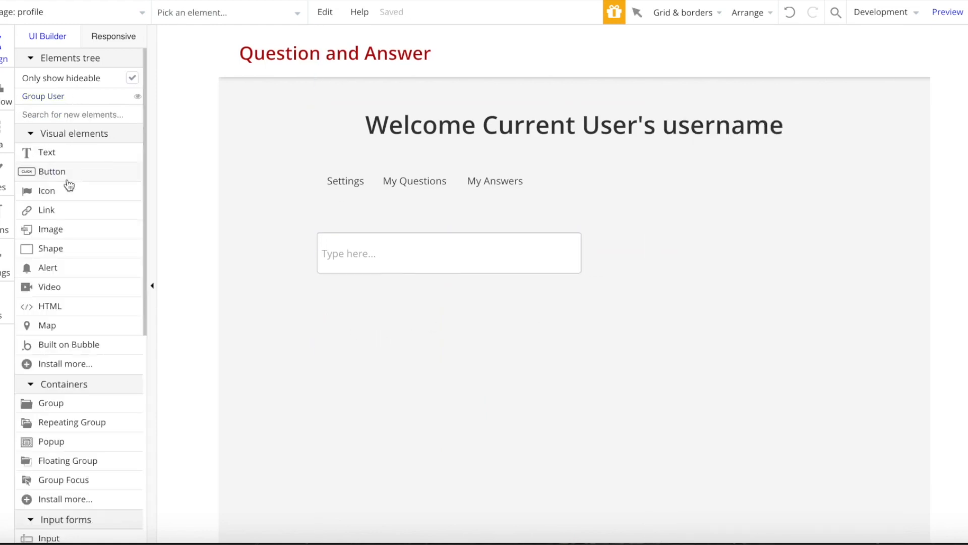
drag(354, 328, 466, 389)
drag(417, 361, 409, 361)
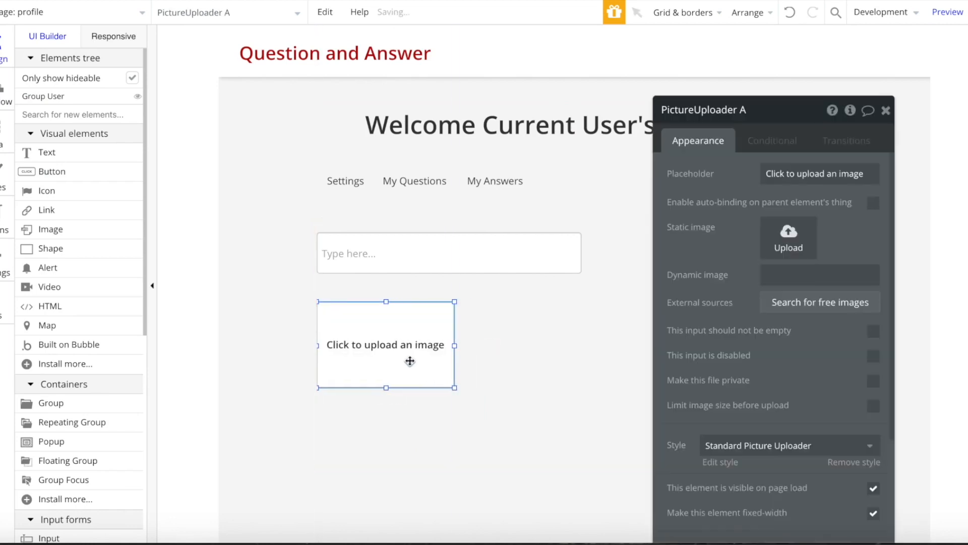
click(873, 203)
click(797, 227)
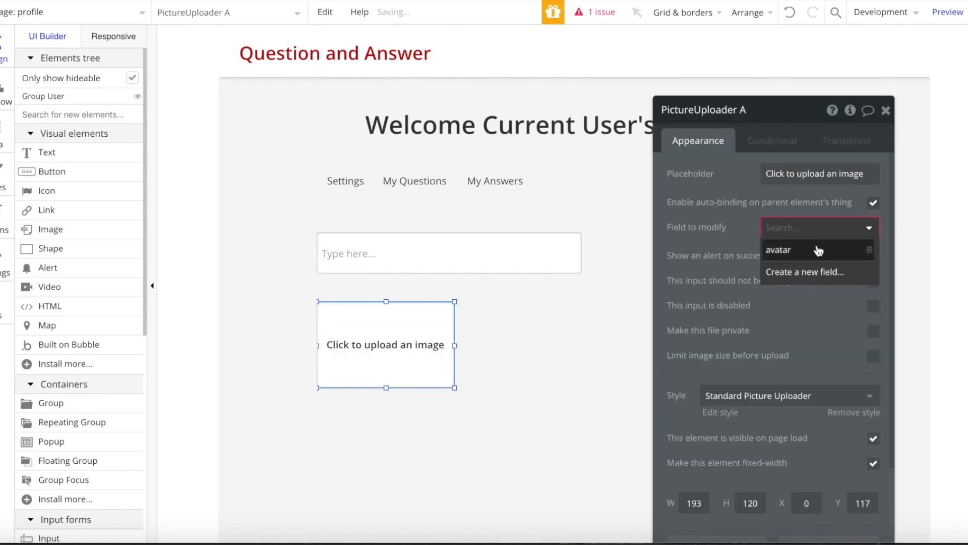
click(779, 249)
click(617, 218)
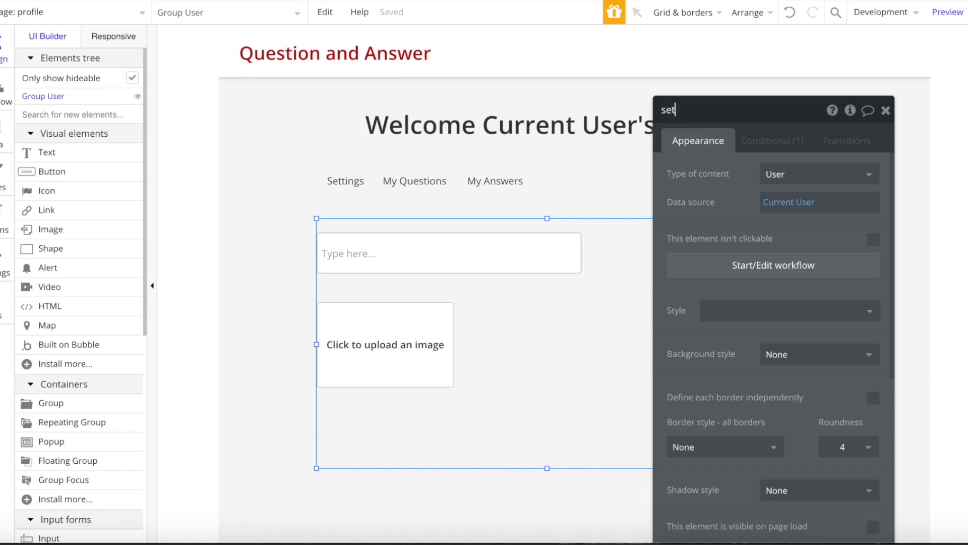
- Draw a trial repeating group below the tabs, center it, then delete it
click(38, 114)
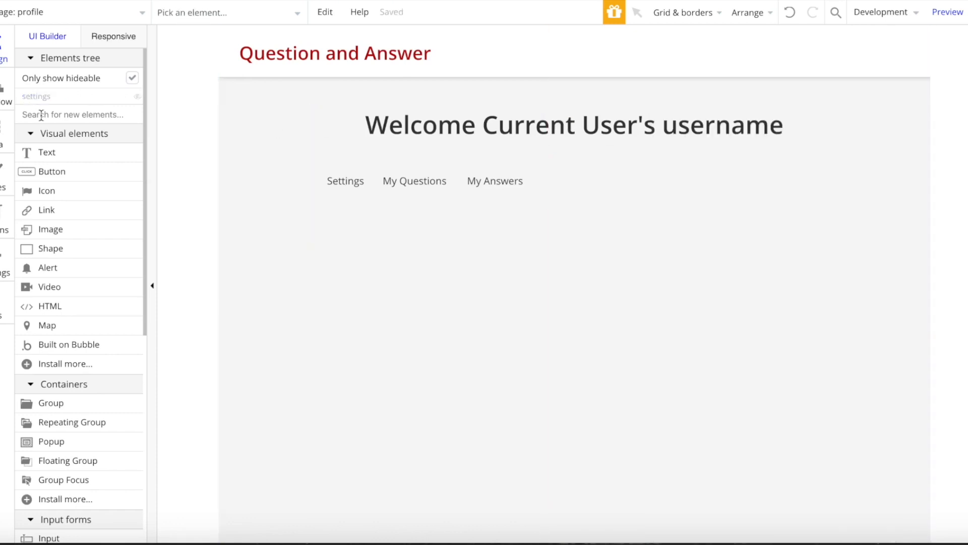
text(re)
click(46, 152)
drag(425, 261, 812, 432)
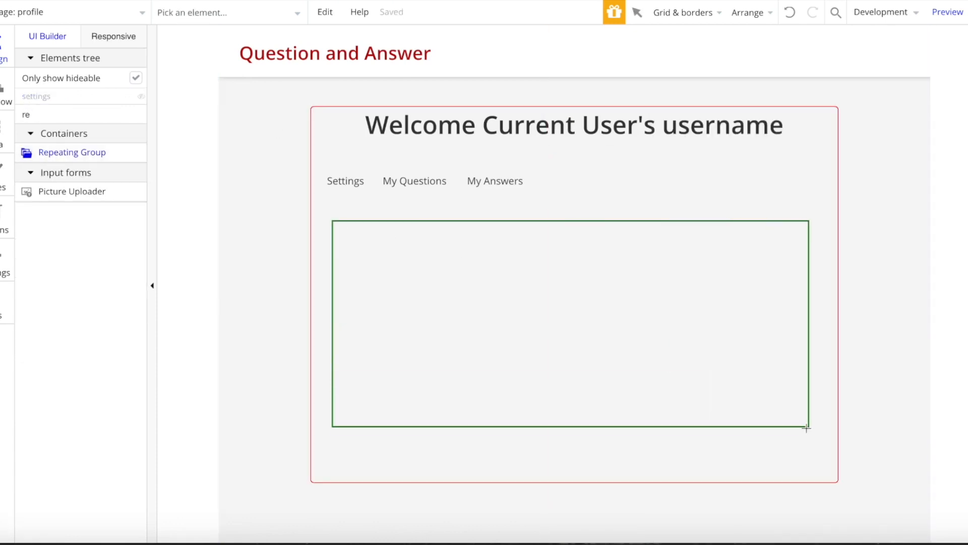
right_click(595, 307)
click(628, 475)
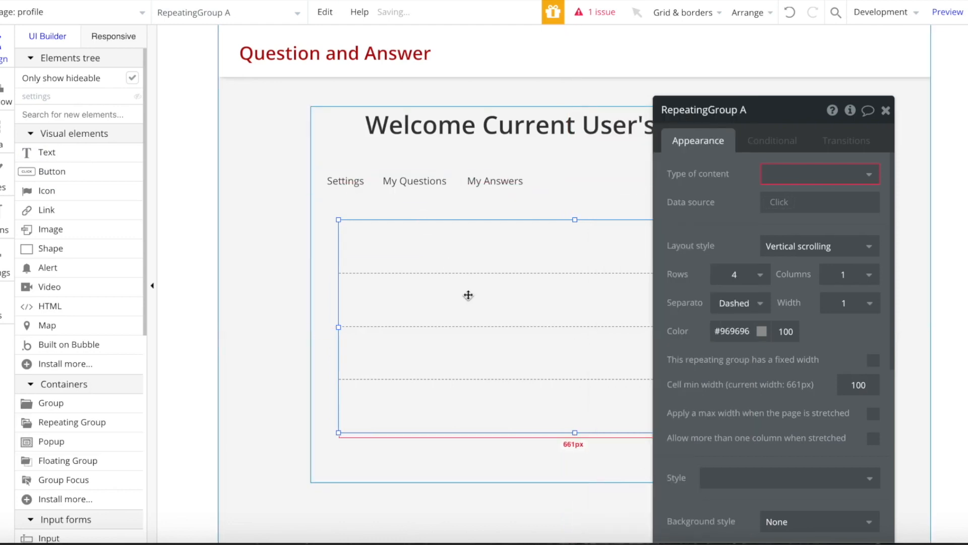
key(Delete)
- Copy the question RepeatingGroup from the index page and paste it below the profile's tab links
click(129, 15)
click(76, 60)
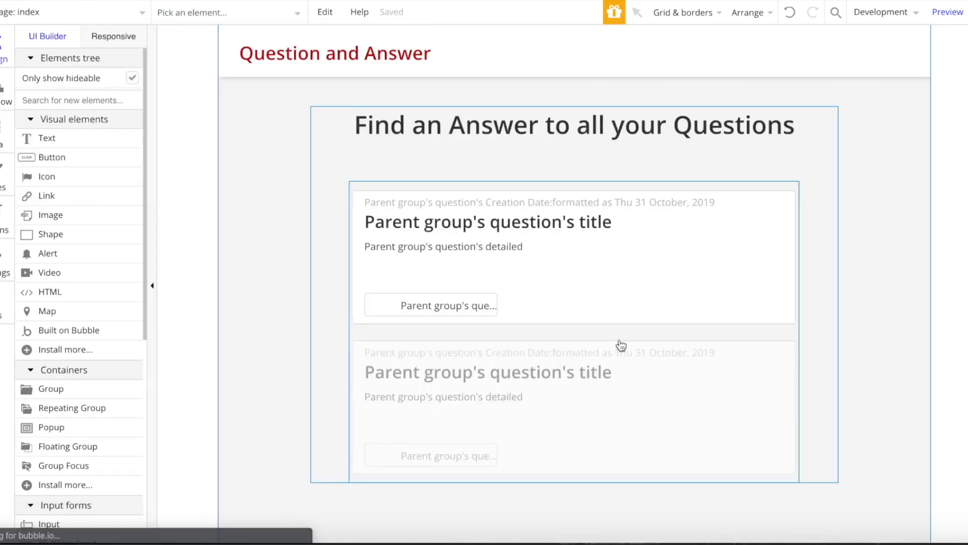
scroll(625, 343, down, 1)
click(656, 285)
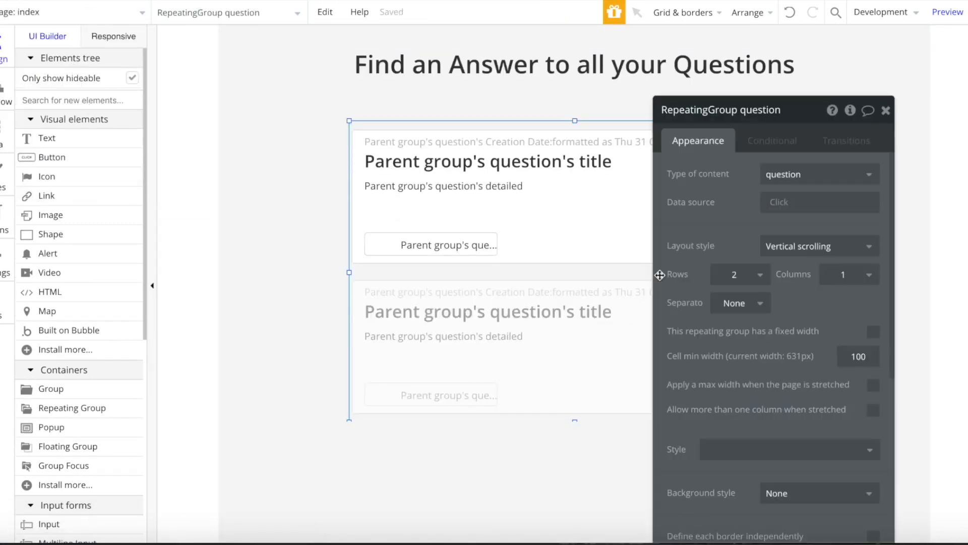
click(87, 13)
text(pro)
click(57, 60)
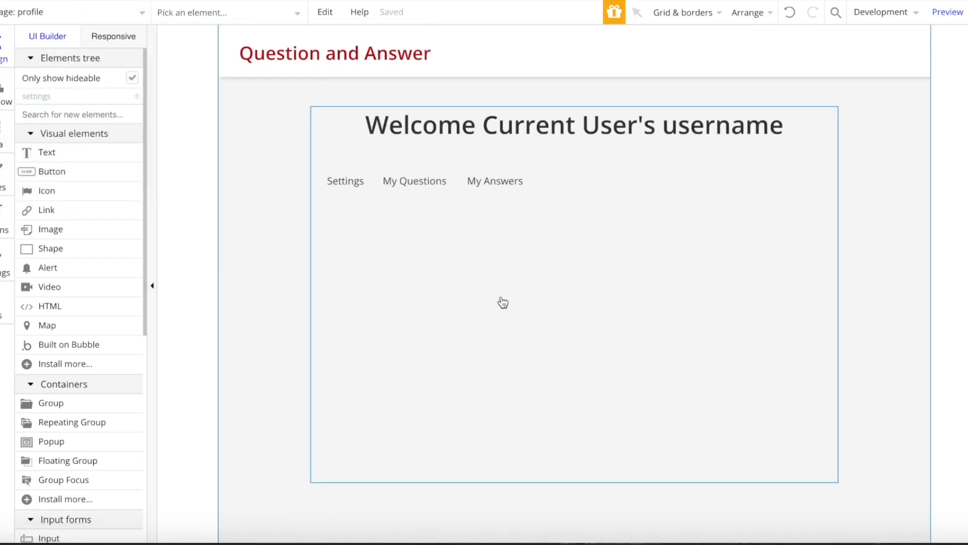
click(499, 301)
key(ctrl+v)
drag(560, 266, 598, 310)
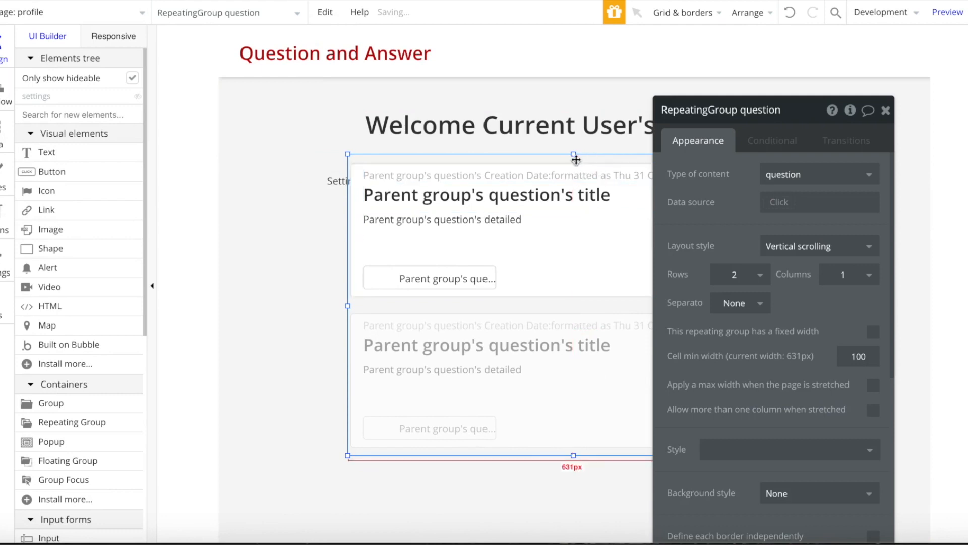
- Set the question list to 1 row, shrink it to 212 px high, send it back and center it
click(753, 285)
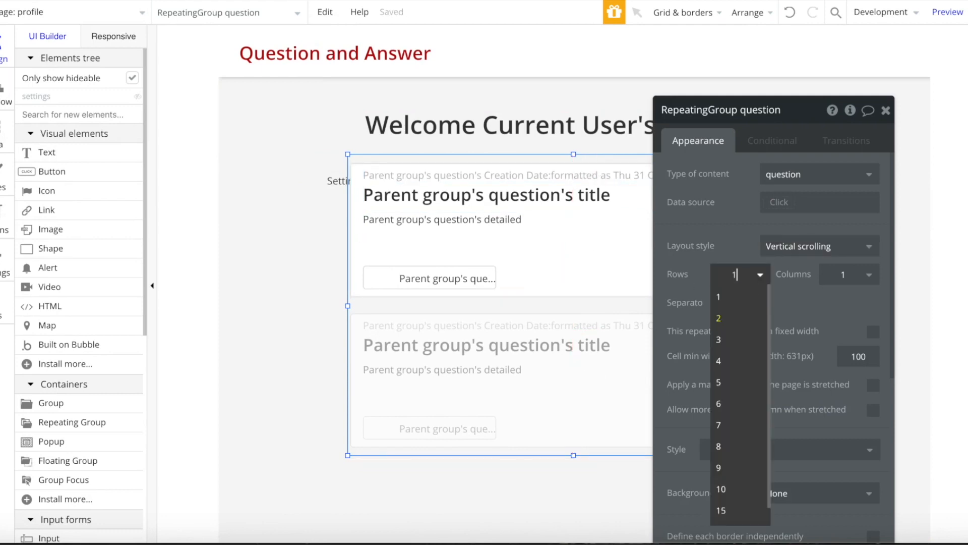
click(741, 292)
click(887, 111)
drag(574, 457, 626, 402)
right_click(625, 401)
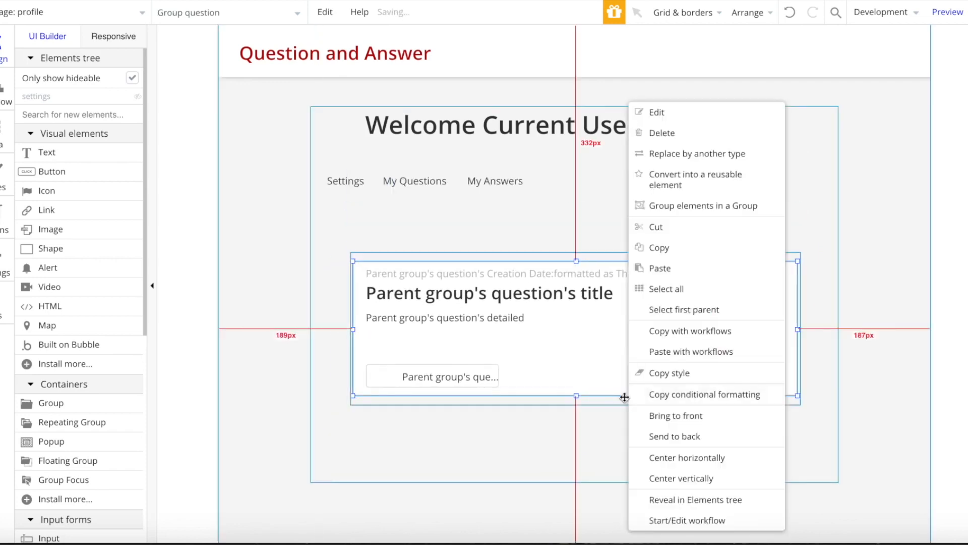
click(678, 467)
right_click(632, 402)
click(685, 476)
- Set the question list's data source to Current User's questions
click(694, 367)
double_click(674, 404)
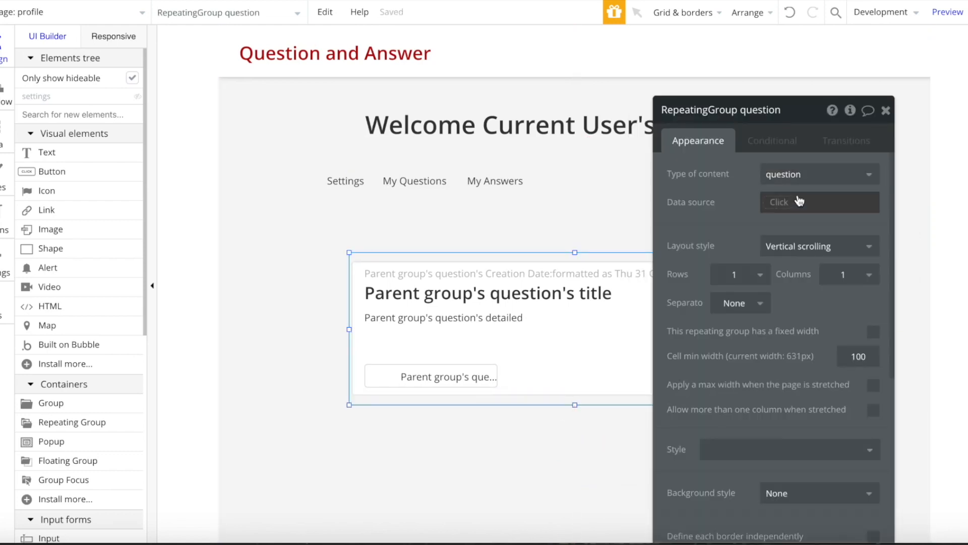
click(799, 202)
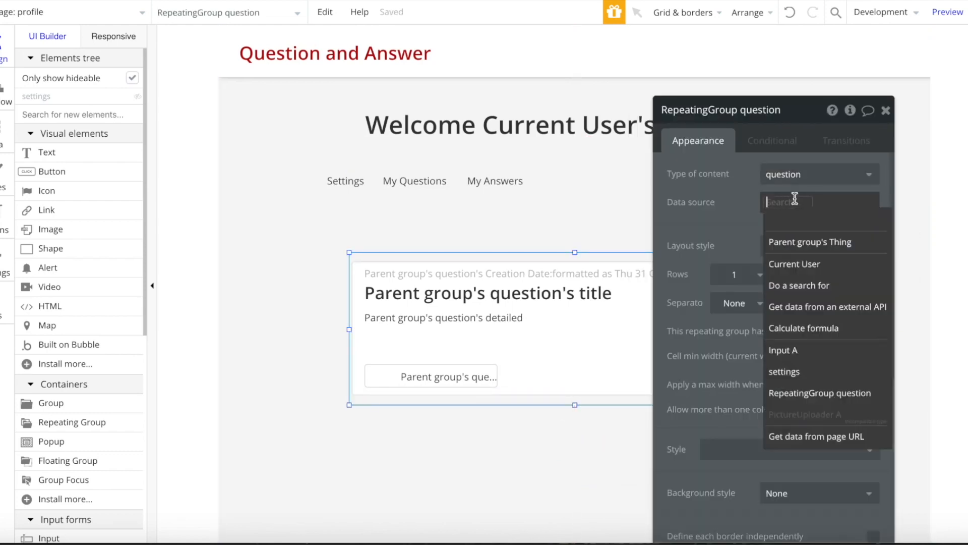
click(783, 265)
click(857, 262)
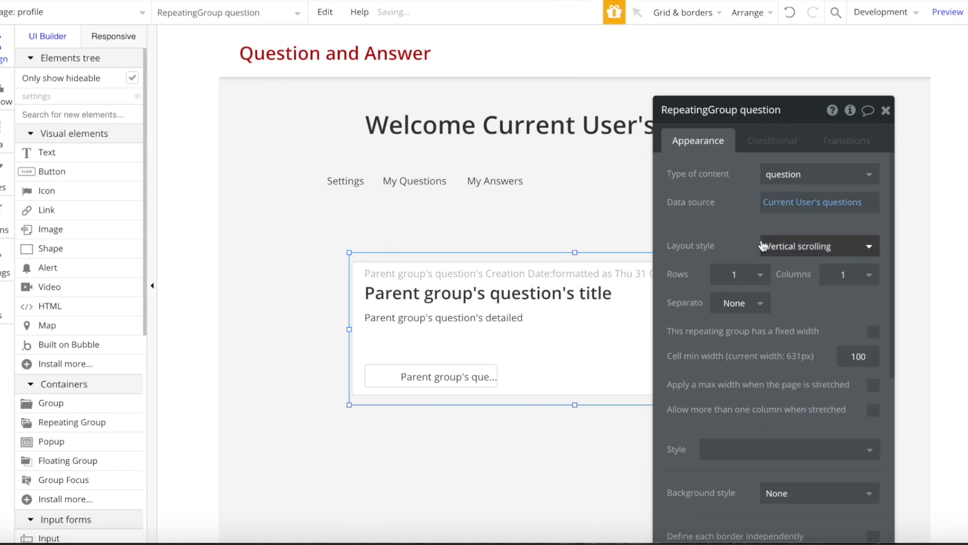
click(886, 111)
double_click(653, 402)
scroll(789, 393, down, 3)
- Uncheck visible on page load and add a condition: menu's active is questions makes it visible
click(874, 401)
click(787, 144)
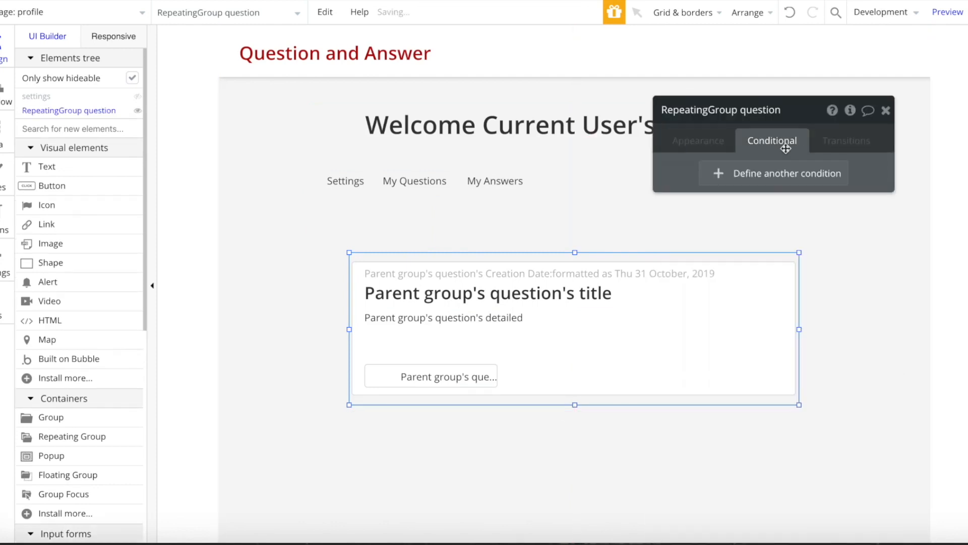
click(734, 174)
right_click(711, 182)
click(803, 167)
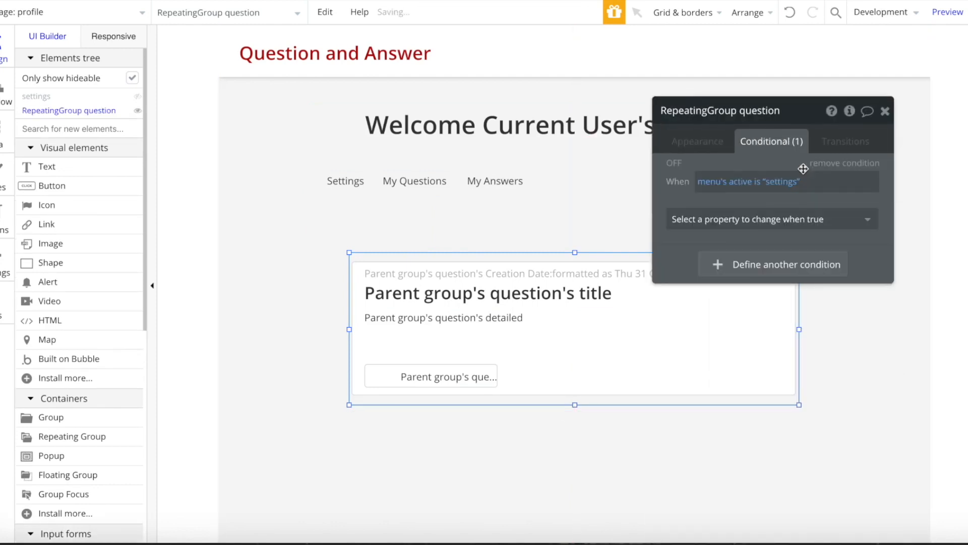
click(790, 182)
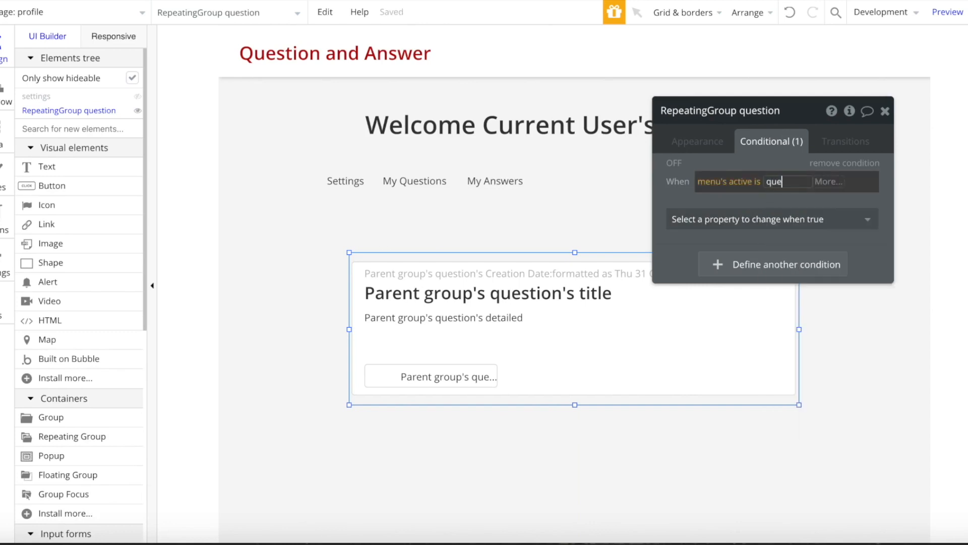
text(questions)
click(716, 220)
click(721, 222)
click(725, 264)
click(885, 111)
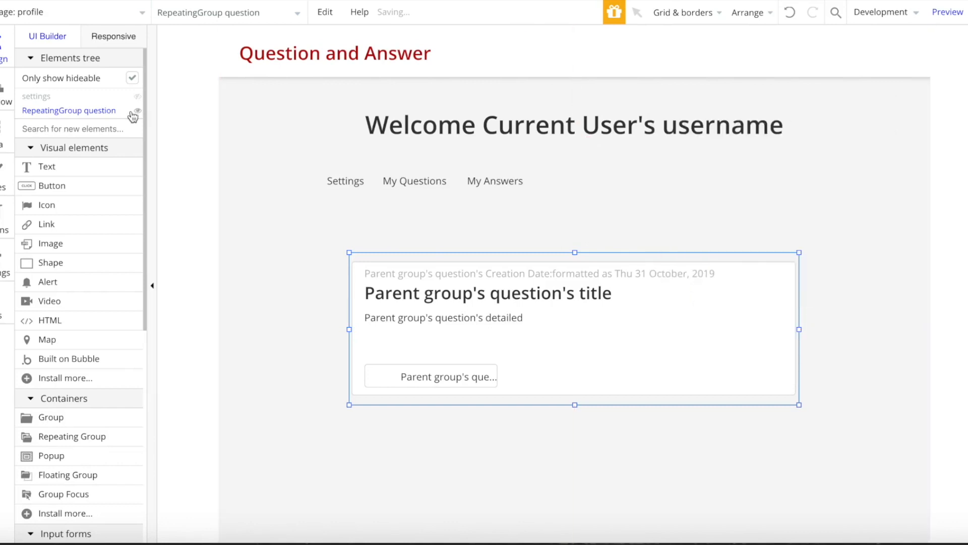
- Hide the question list and the settings group in the editor's element tree
click(87, 110)
click(46, 96)
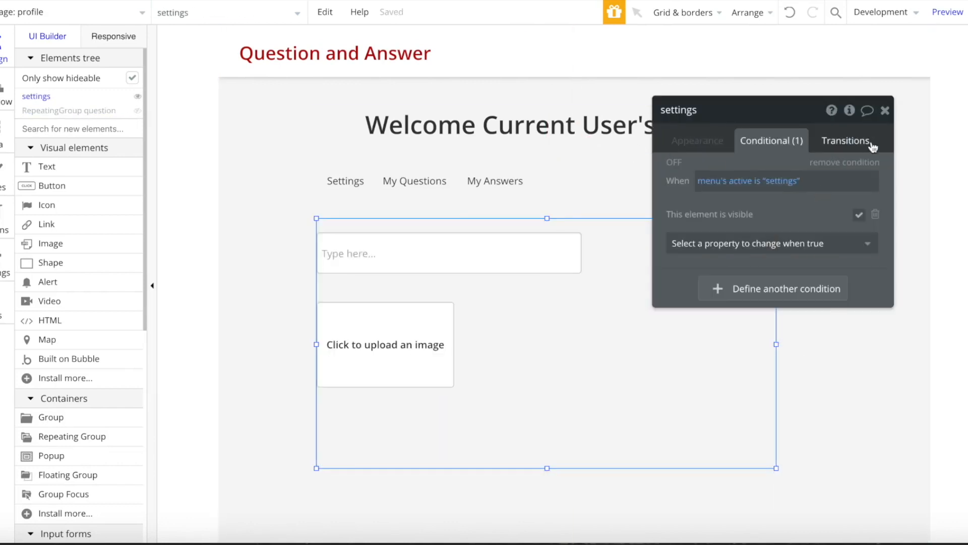
click(885, 111)
click(46, 99)
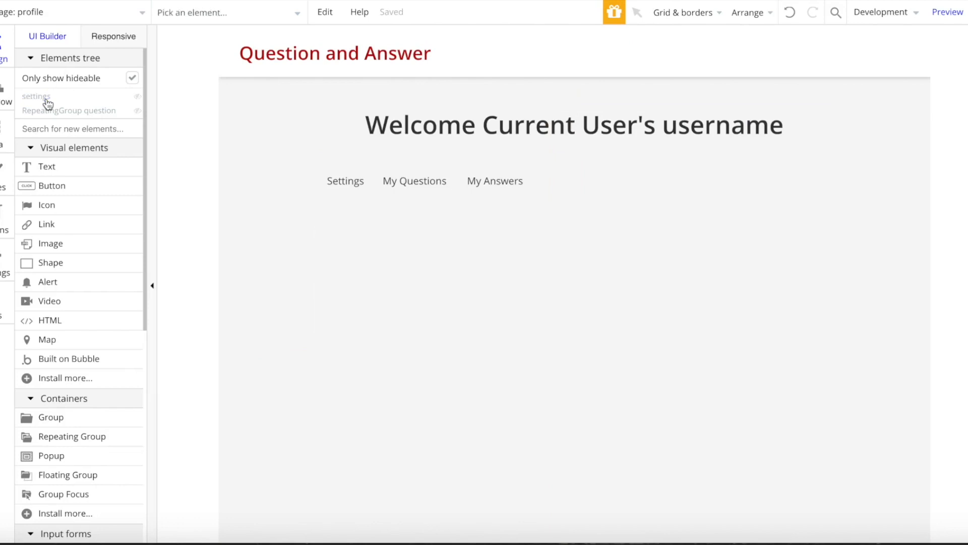
- Copy the answer RepeatingGroup from the question page and paste it below the profile's tabs
click(32, 14)
click(261, 77)
scroll(521, 327, down, 1)
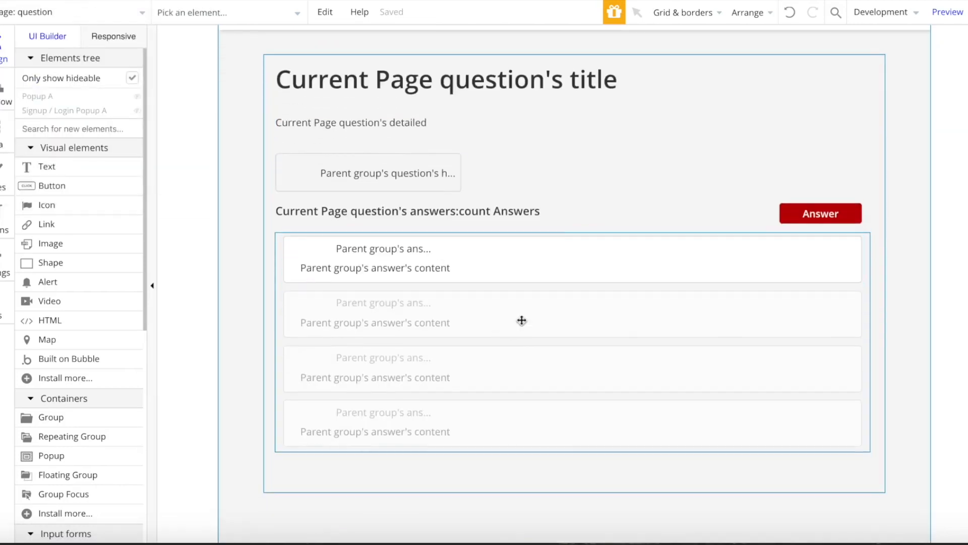
double_click(520, 323)
click(62, 15)
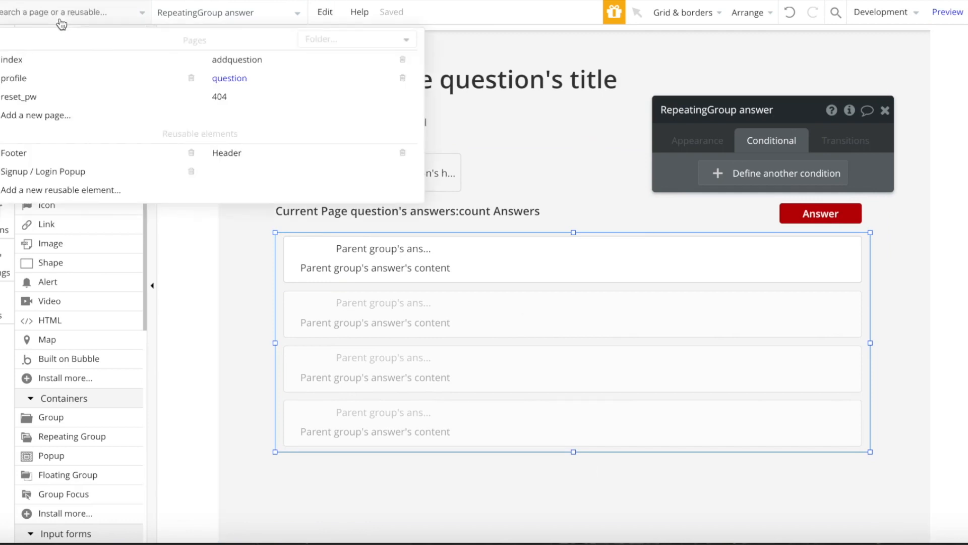
click(58, 76)
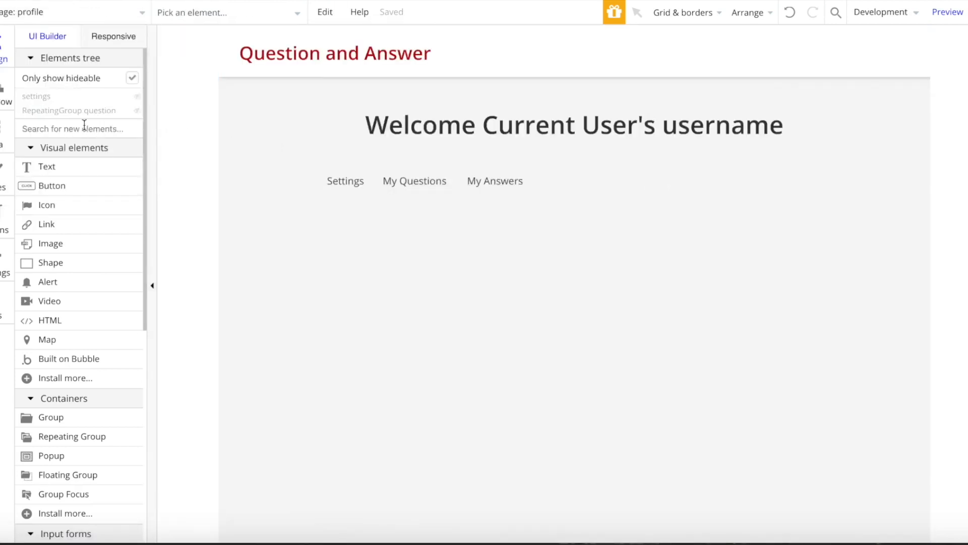
click(400, 247)
key(super+v)
drag(530, 288, 532, 392)
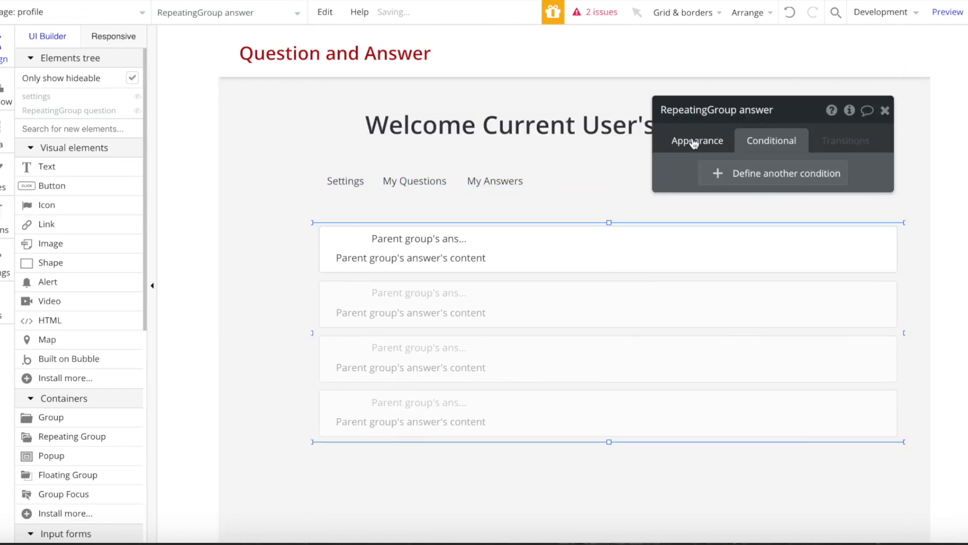
- Set the answers list to 2 rows with Current User's answers as its data, and shorten it
click(696, 142)
click(742, 309)
click(740, 319)
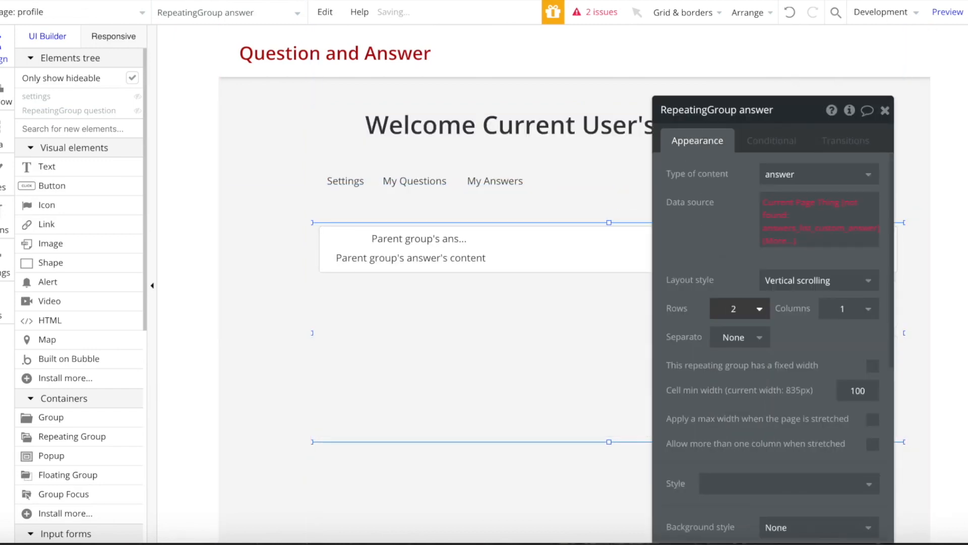
click(791, 198)
click(827, 263)
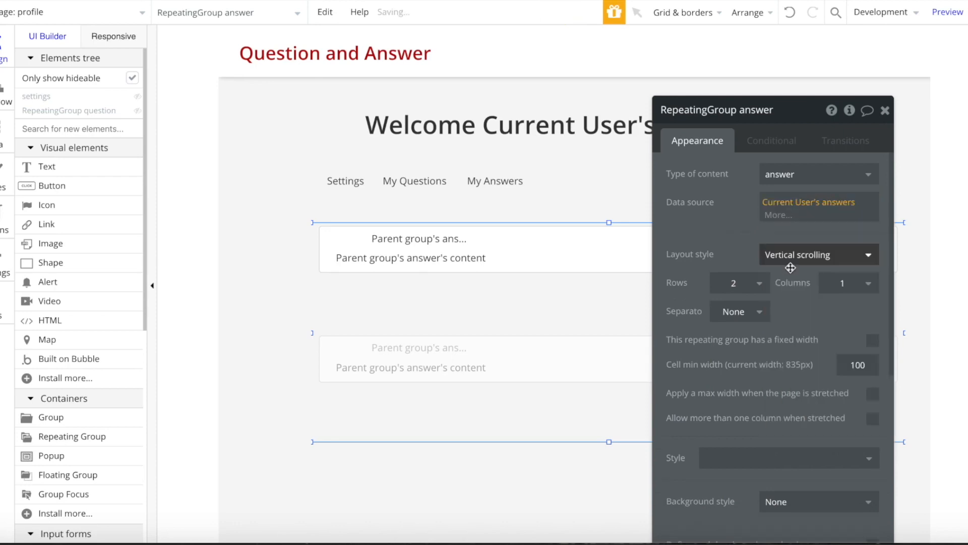
drag(609, 442, 609, 335)
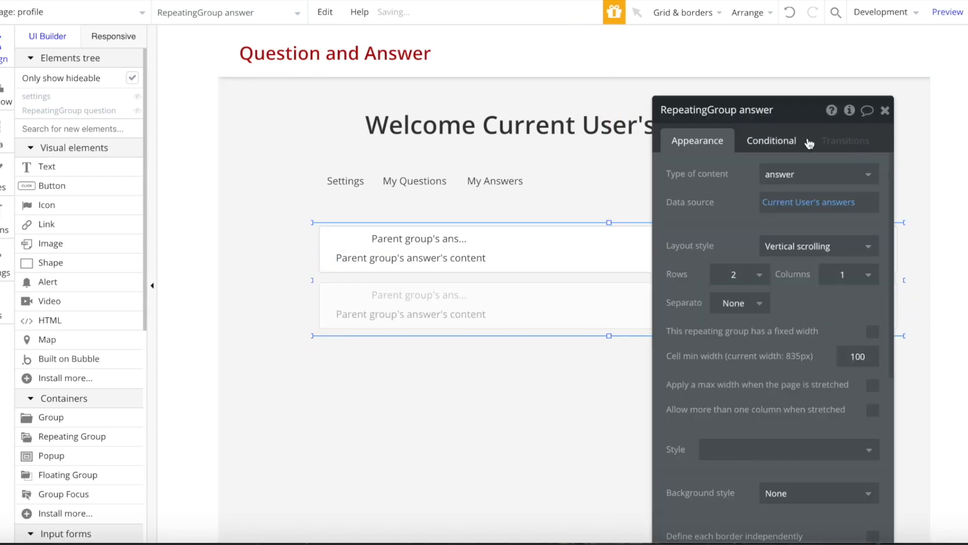
click(883, 115)
- Extend the answers list downward and make its answer rows taller
click(600, 252)
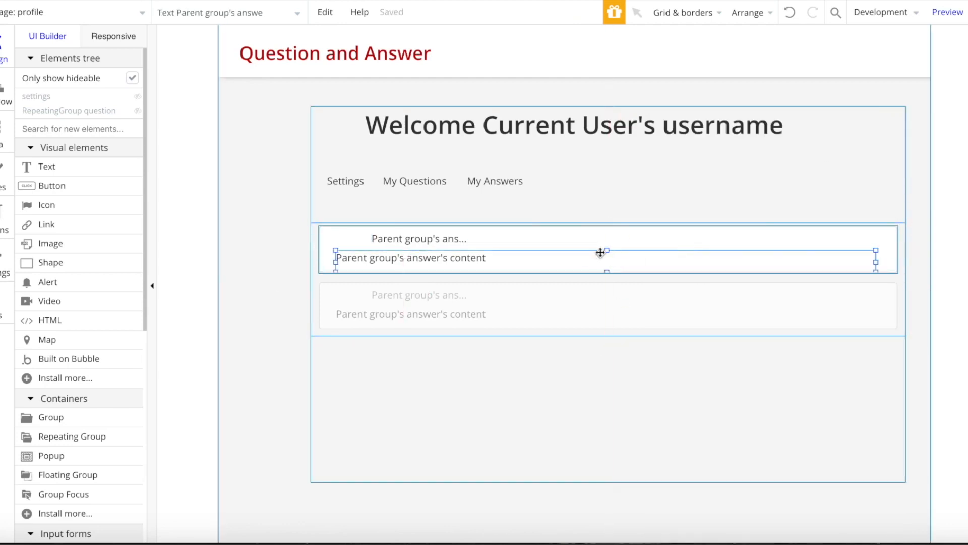
click(608, 334)
drag(609, 335, 610, 358)
click(634, 246)
mouse_move(609, 273)
mouse_down()
mouse_move(610, 286)
mouse_move(611, 273)
mouse_up()
click(521, 298)
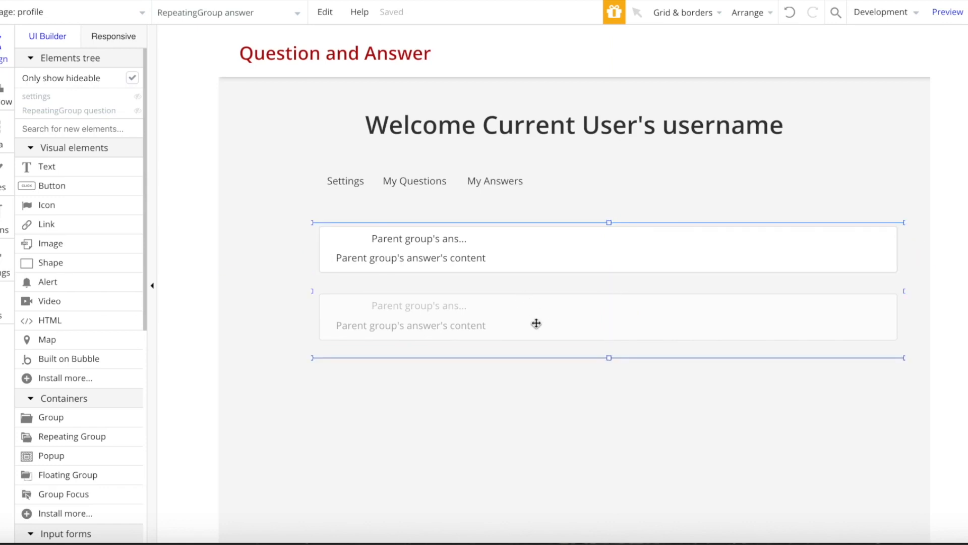
- Add a 'Question' link in each answer row going to the question page with the cell's answer's question
click(63, 223)
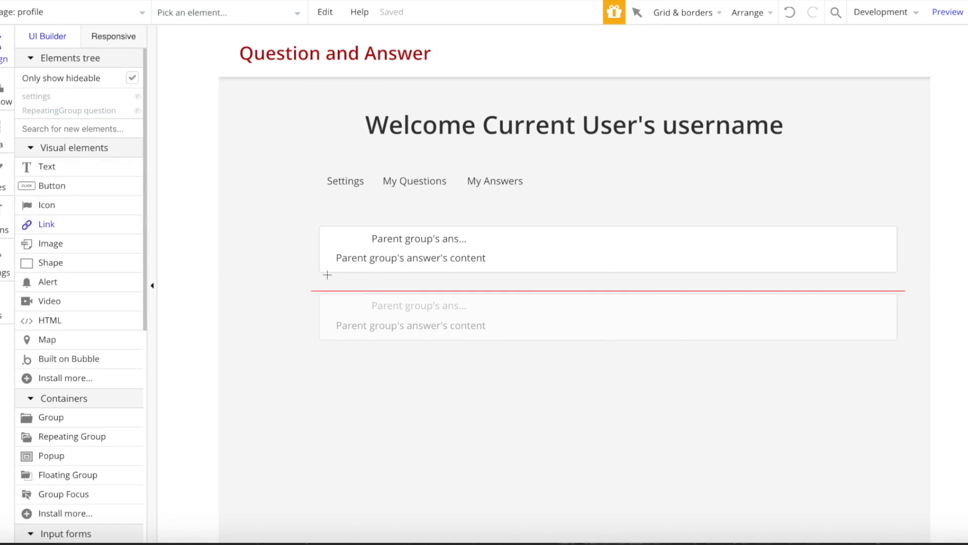
drag(426, 288, 427, 288)
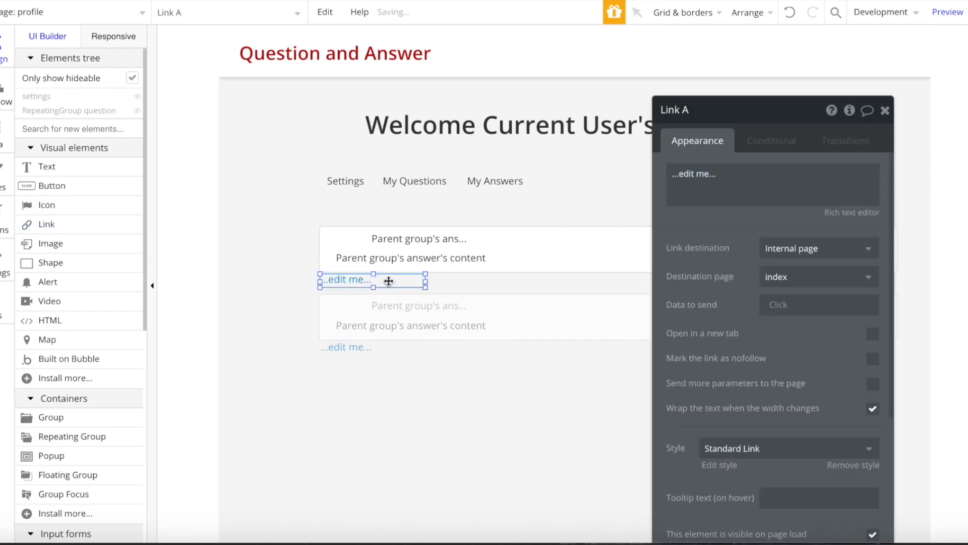
click(720, 186)
text(Question)
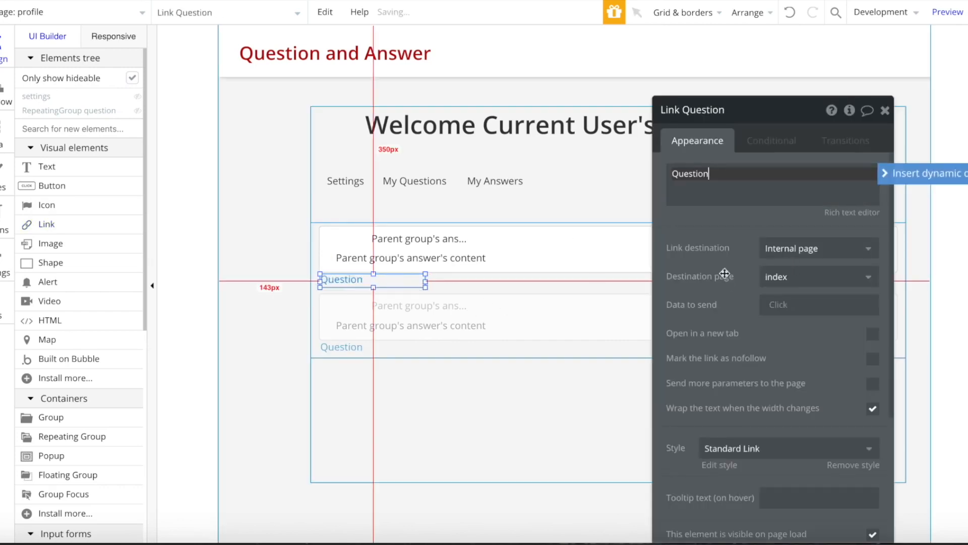
click(802, 277)
click(795, 363)
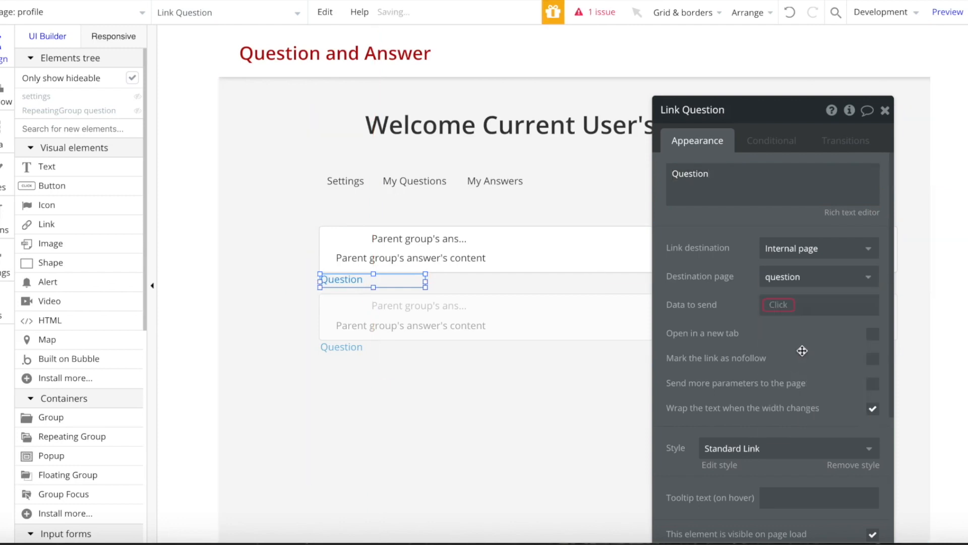
click(786, 307)
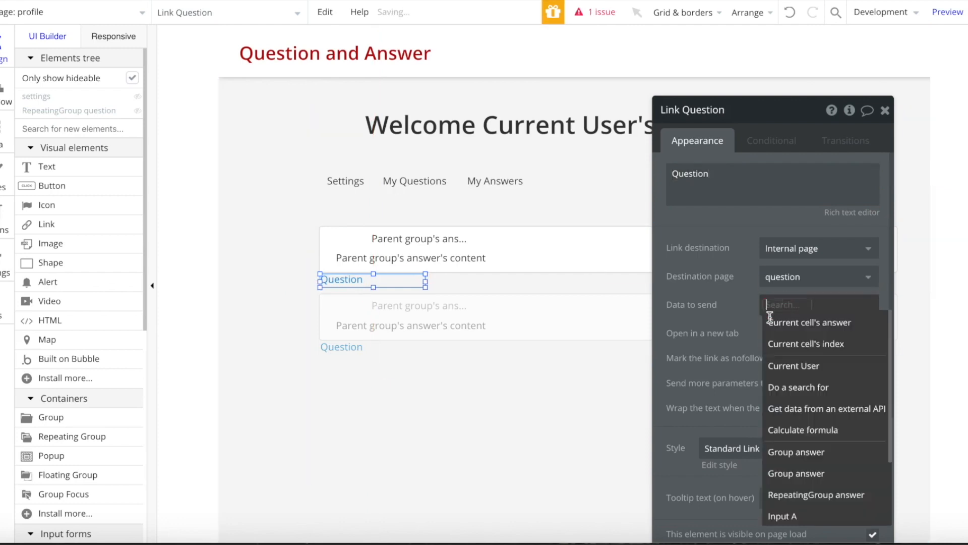
click(807, 335)
click(789, 355)
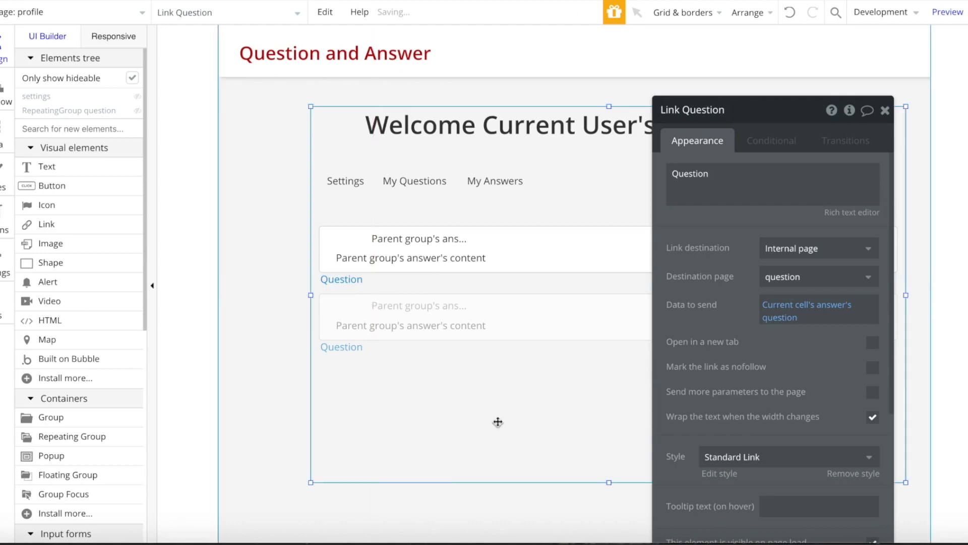
click(498, 422)
click(335, 280)
- Hide the answers list on load, show it when menu's active is answers, and hide it in the editor
click(527, 350)
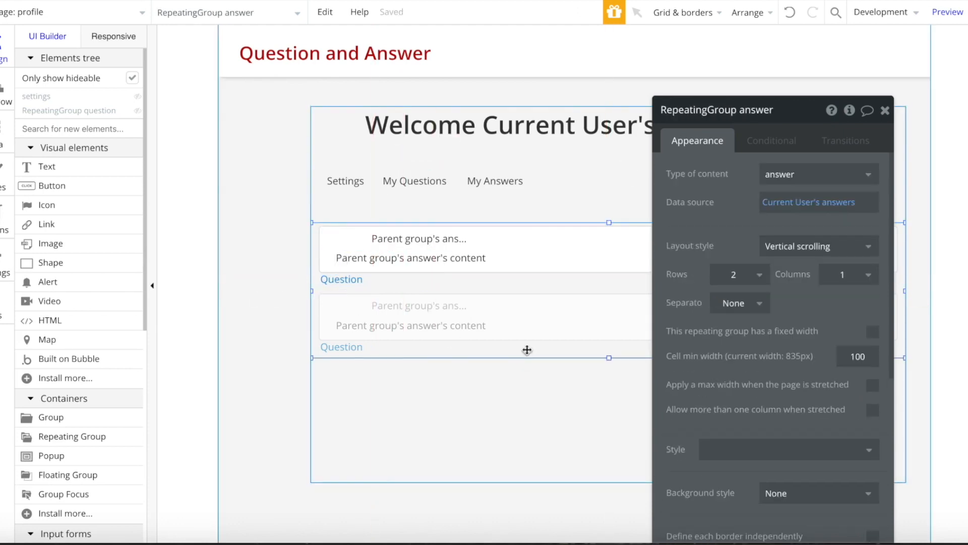
scroll(876, 483, down, 5)
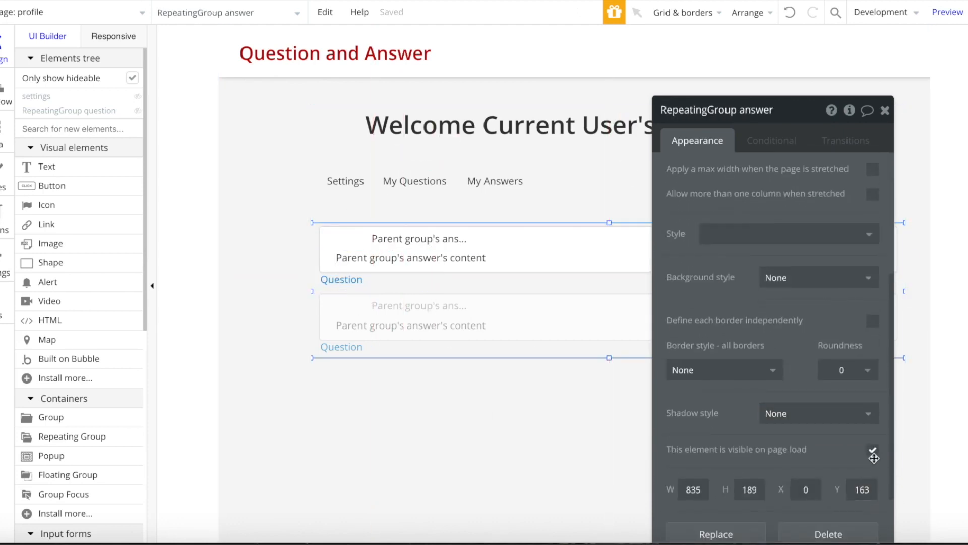
click(873, 451)
click(769, 140)
click(758, 182)
right_click(699, 178)
click(796, 164)
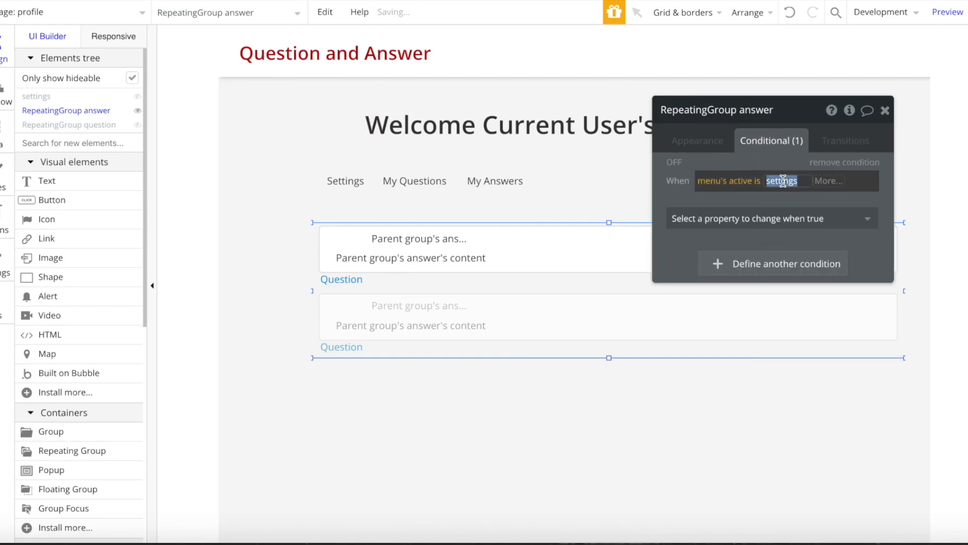
text(answers)
click(763, 221)
click(770, 264)
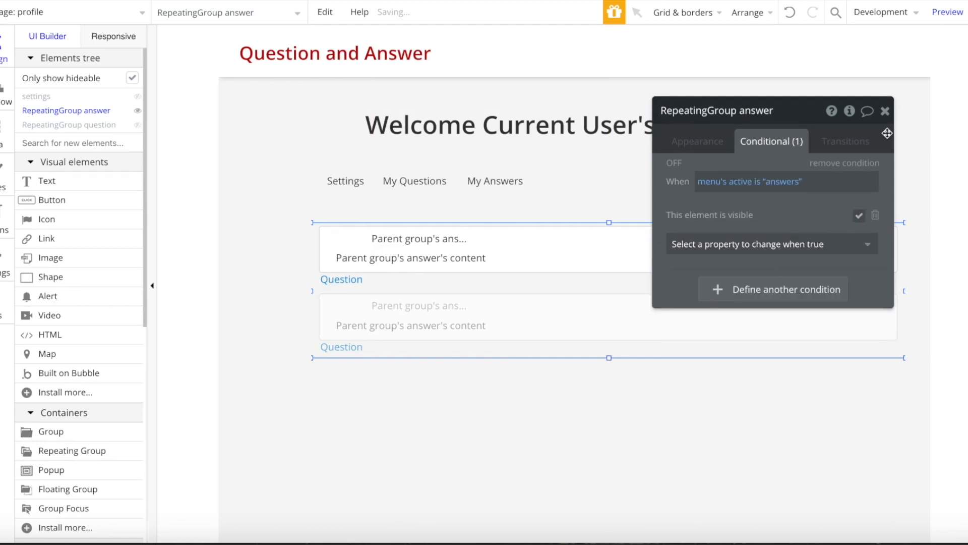
click(885, 111)
click(72, 112)
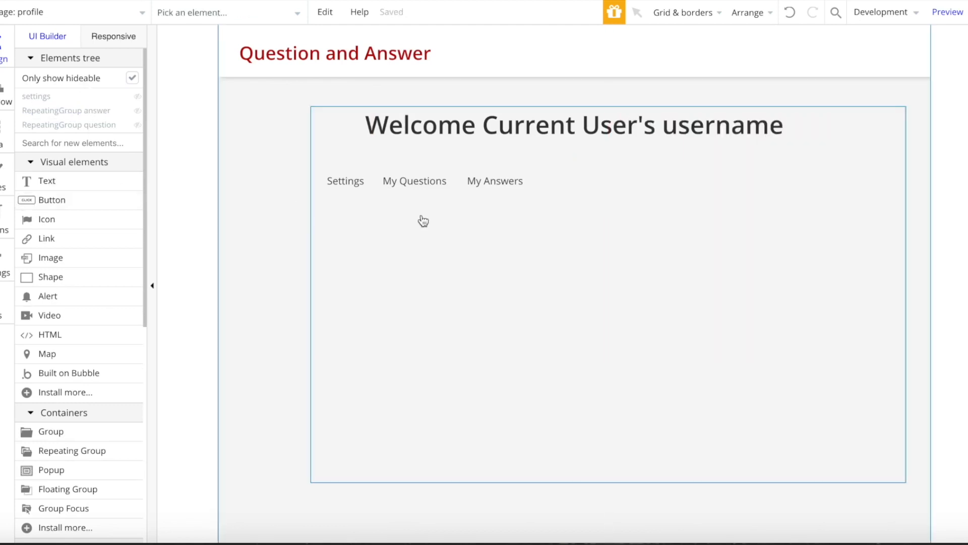
- Make clicking Settings set the menu's active state to 'settings'
click(332, 191)
click(680, 140)
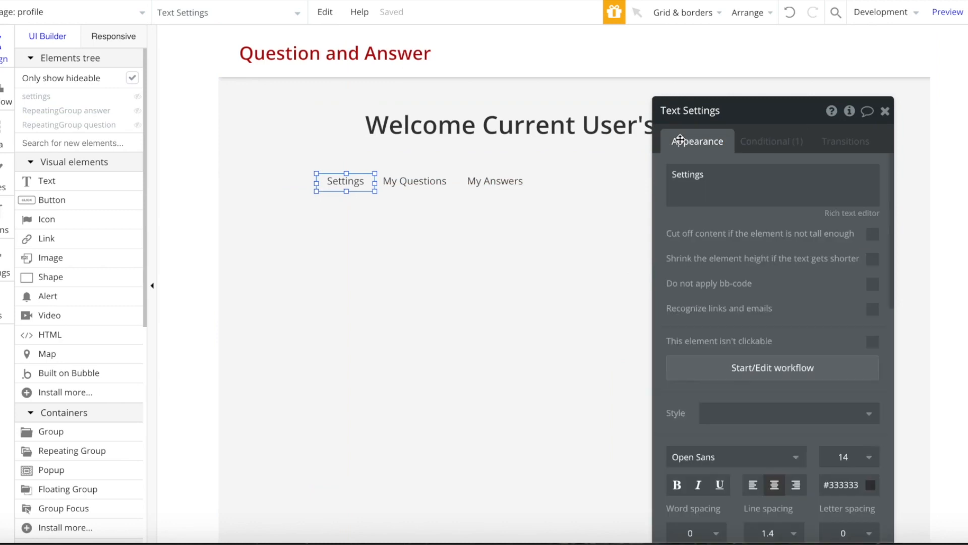
click(725, 368)
click(132, 190)
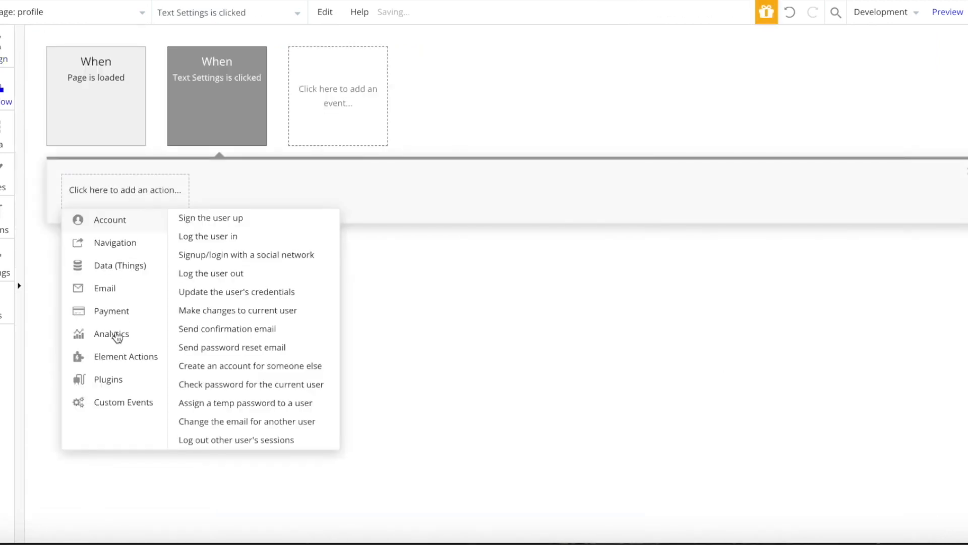
mouse_move(126, 356)
click(295, 263)
click(828, 147)
text(men)
click(771, 165)
click(770, 171)
click(770, 191)
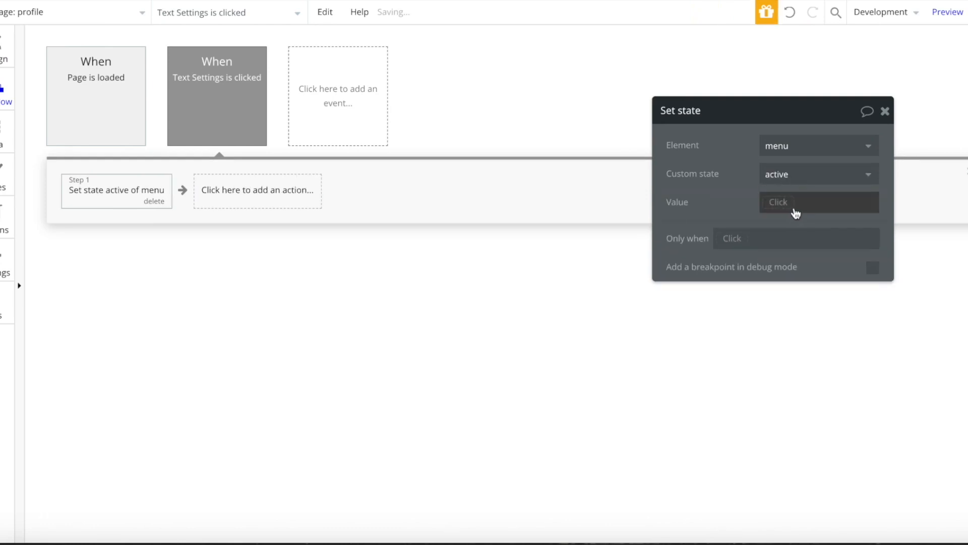
click(795, 204)
text(settings)
click(460, 313)
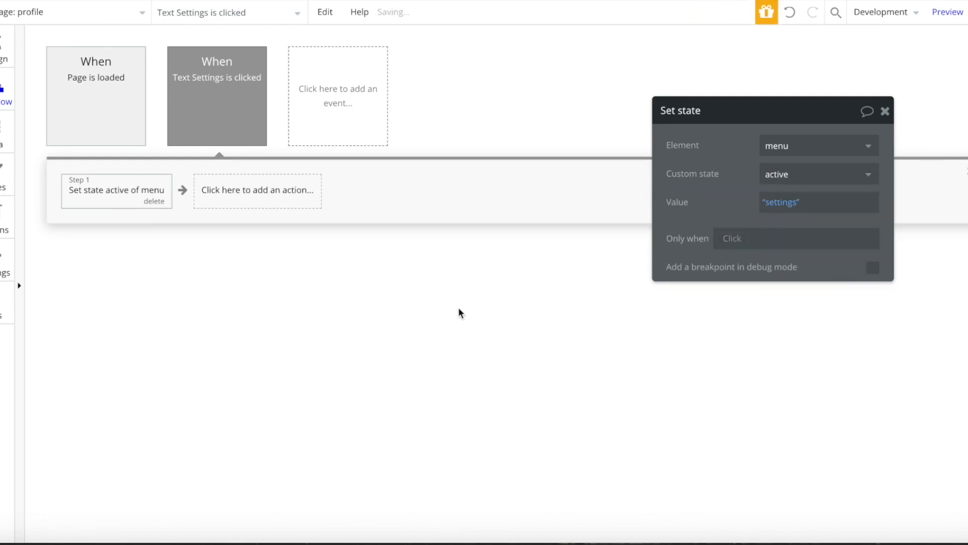
- Make clicking My Questions set the menu's active state to 'questions'
click(9, 69)
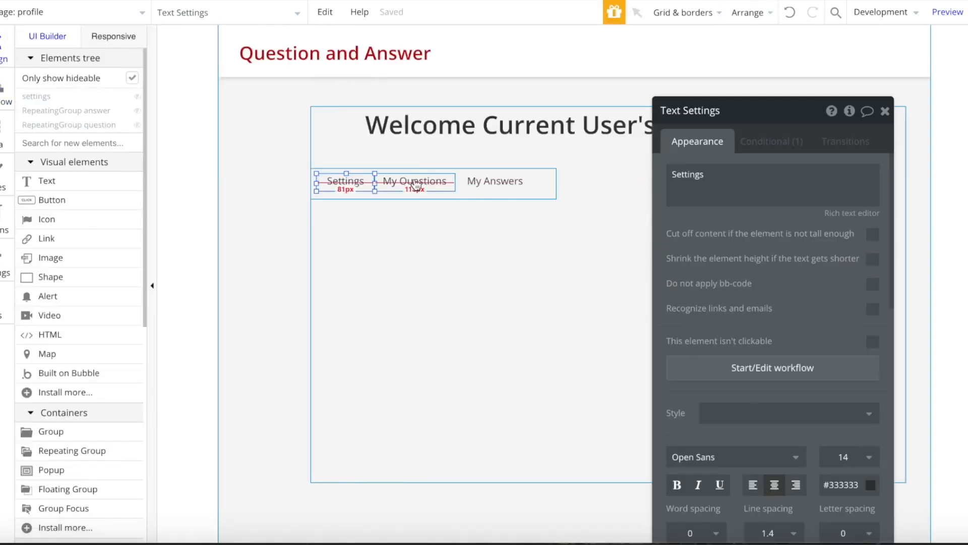
click(415, 181)
click(764, 373)
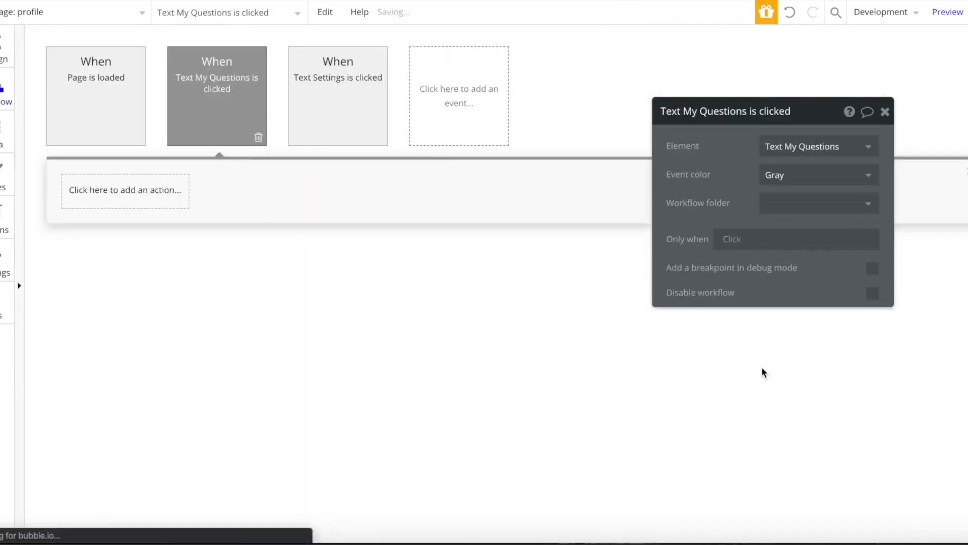
click(165, 189)
click(150, 360)
click(295, 267)
click(754, 147)
text(men)
click(786, 168)
click(786, 172)
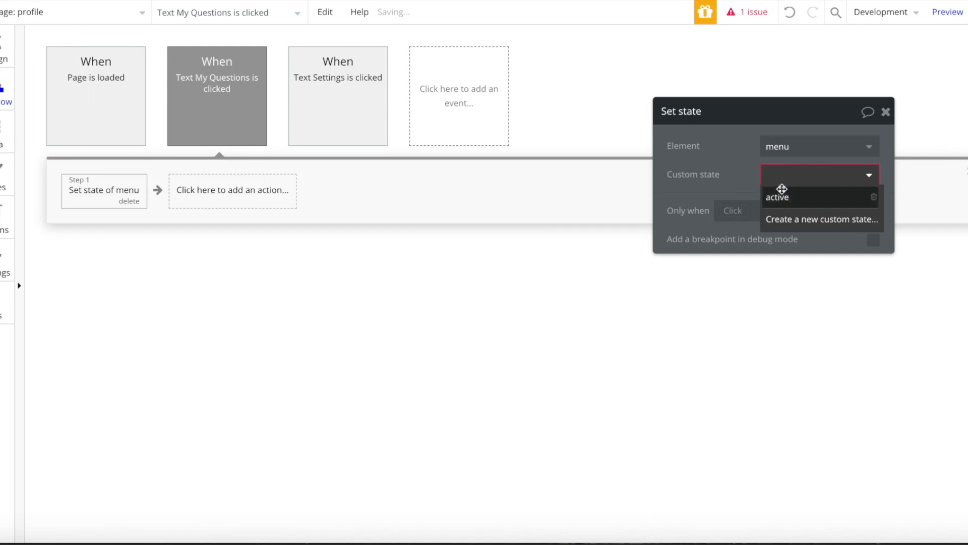
click(782, 195)
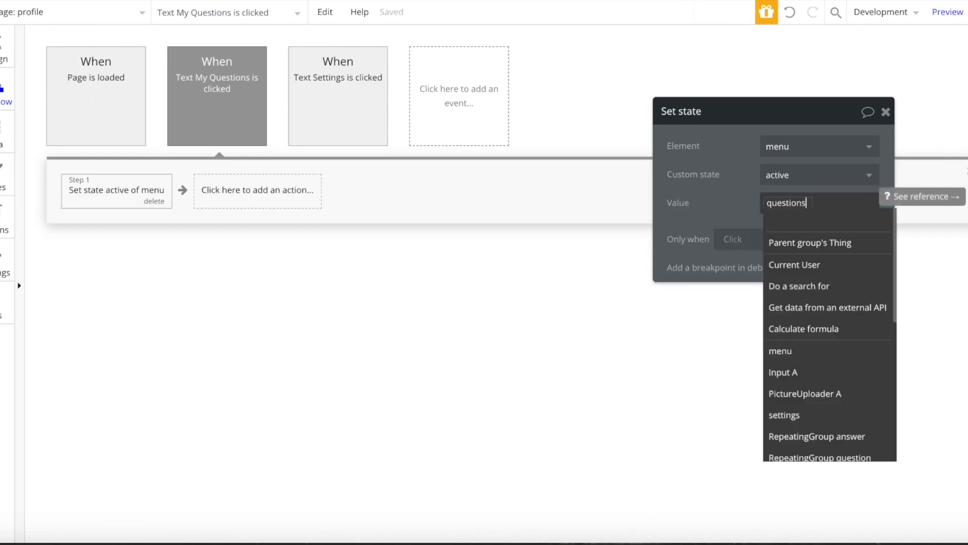
key(Return)
- Make clicking My Answers set the menu's active state to 'answers'
click(3, 46)
click(495, 181)
click(773, 369)
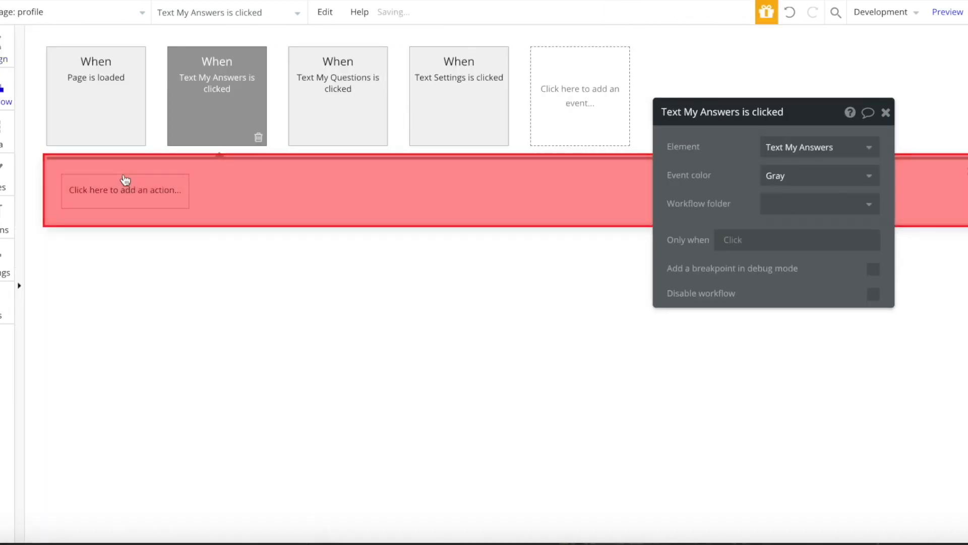
click(126, 190)
mouse_move(123, 355)
click(293, 268)
click(817, 152)
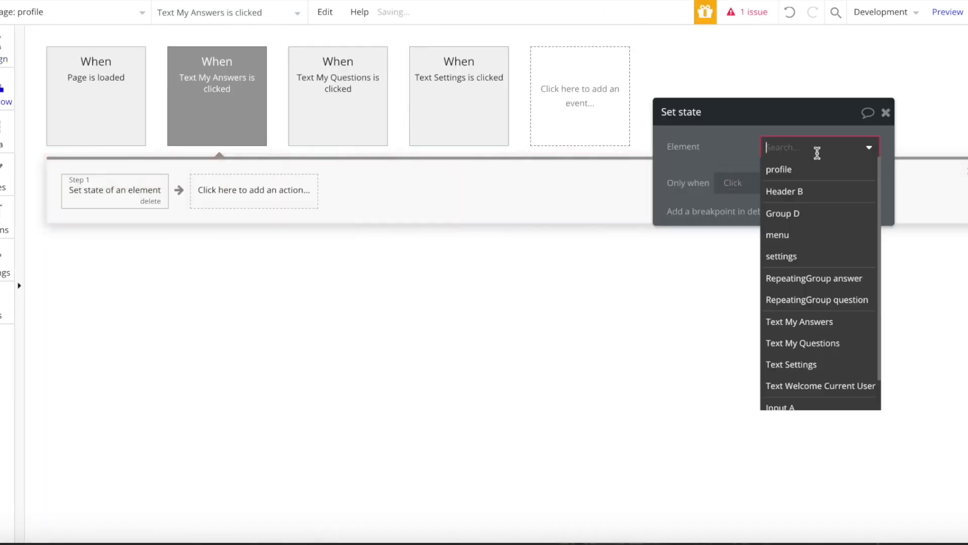
click(812, 257)
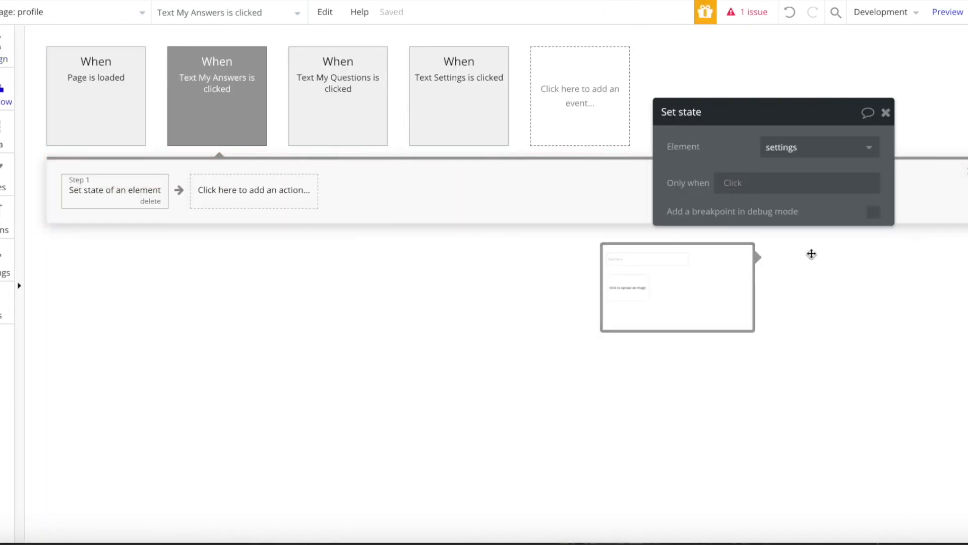
click(811, 146)
text(men)
click(799, 168)
click(792, 174)
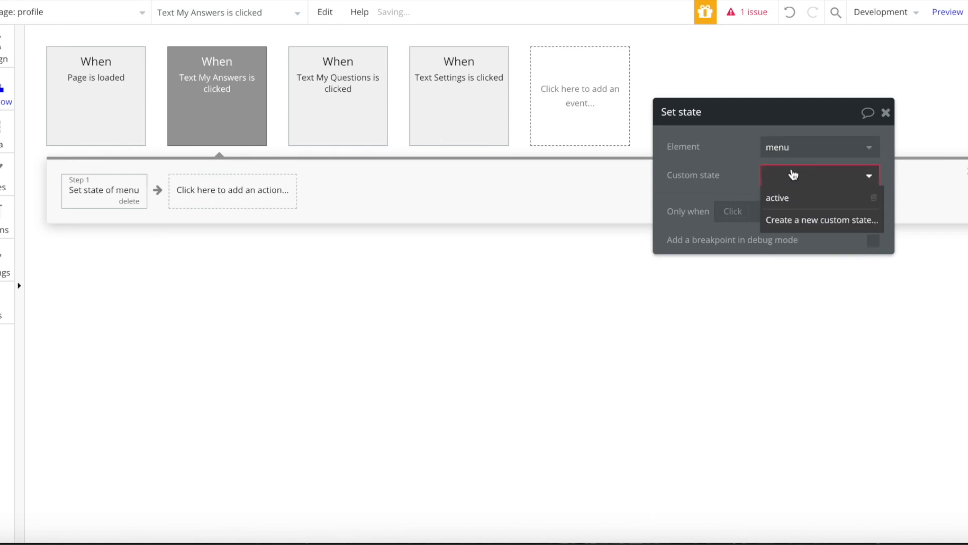
click(787, 198)
text(answe)
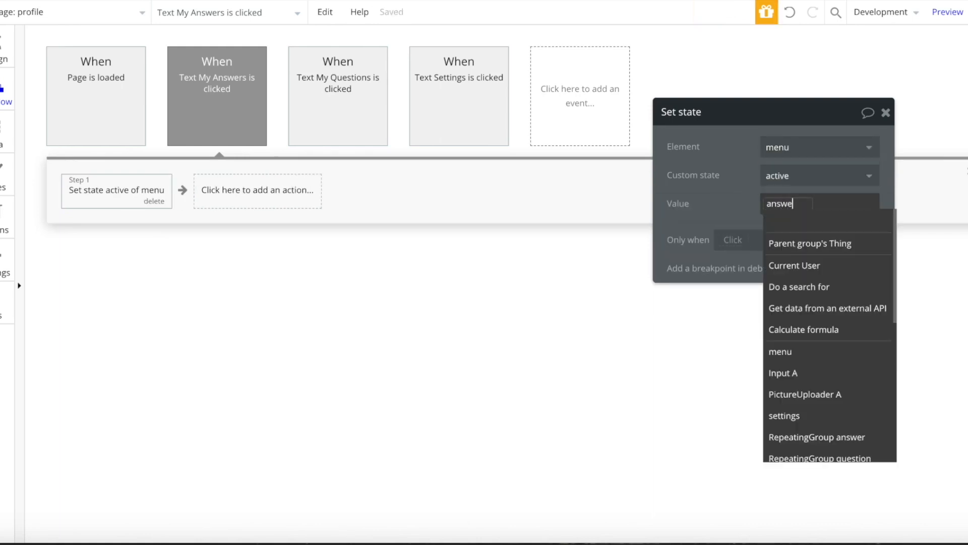
text(rs)
click(722, 192)
click(14, 59)
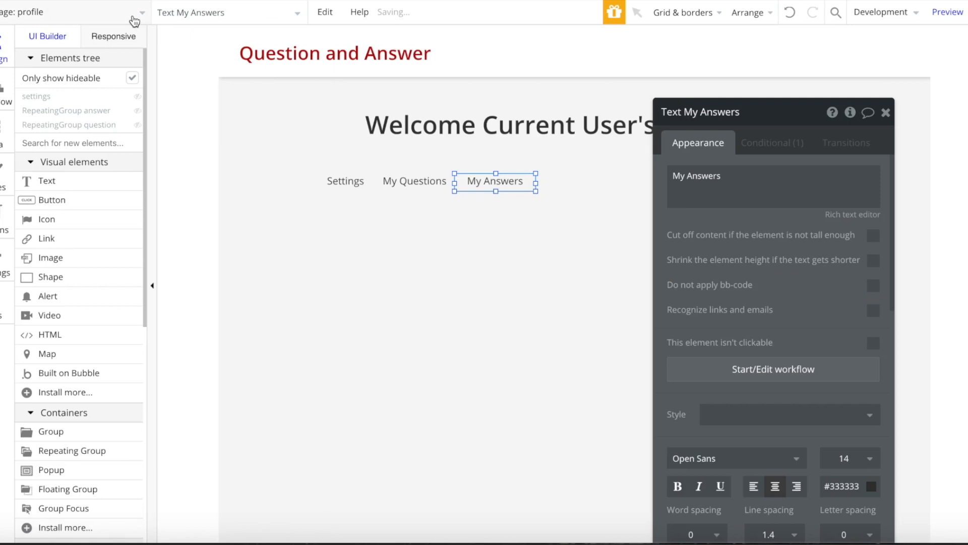
click(128, 20)
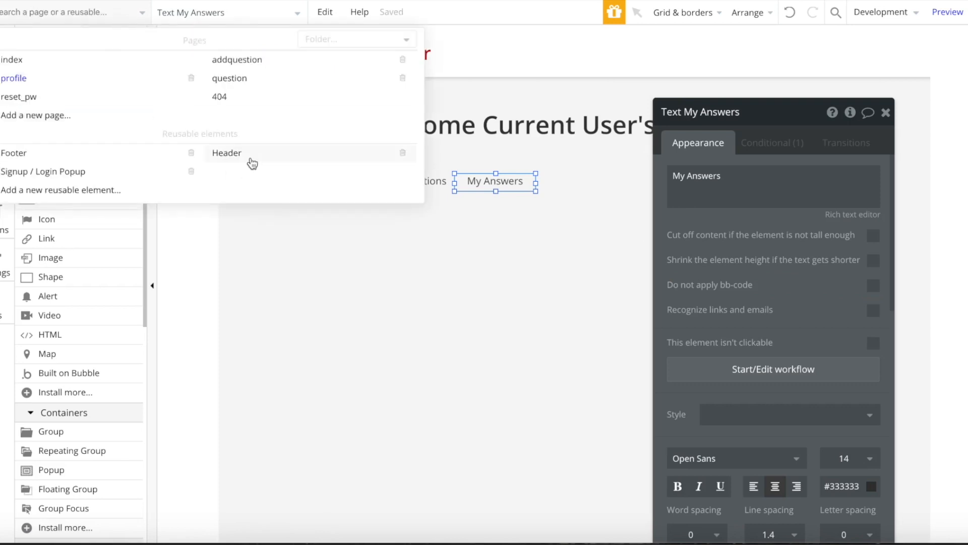
- Restyle the Header's Log out button as a Success Button labelled 'Profile'
click(253, 163)
click(77, 111)
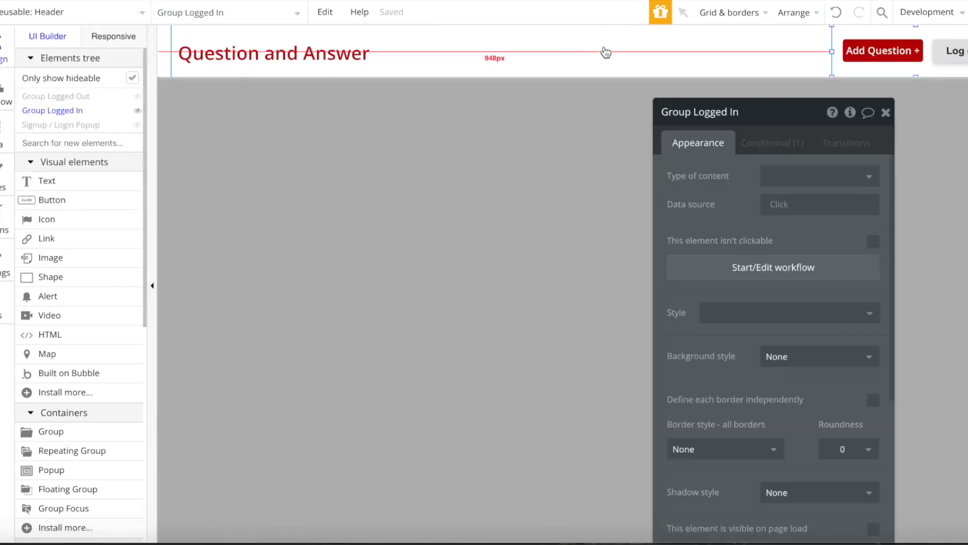
click(957, 52)
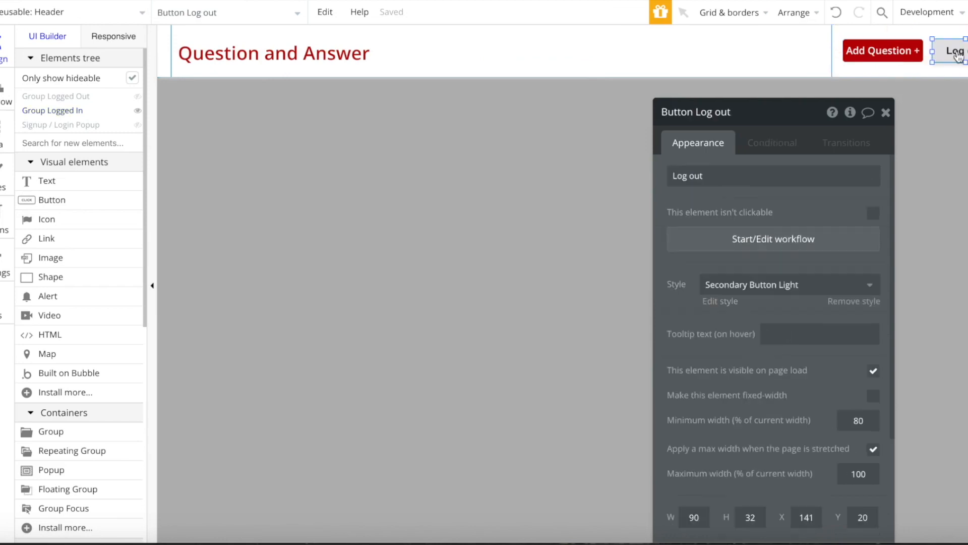
click(790, 286)
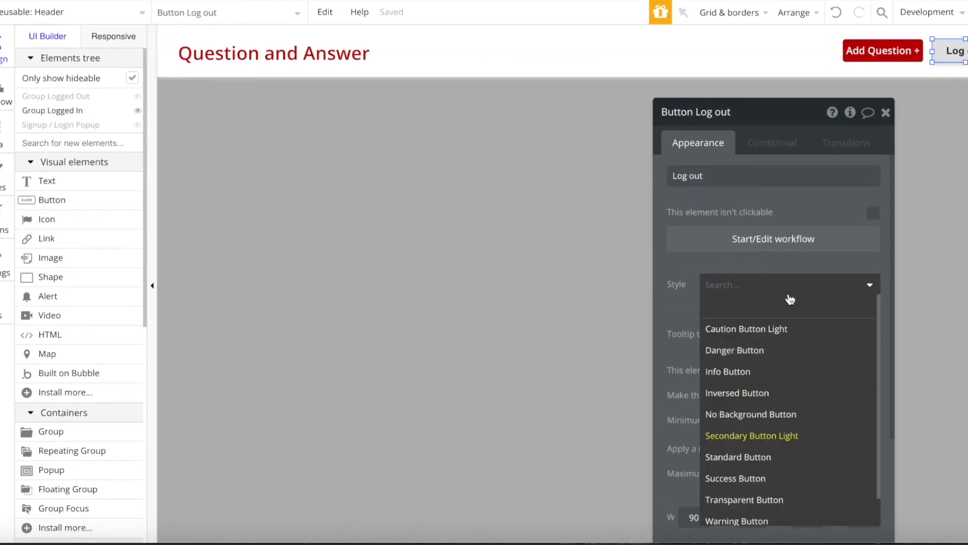
click(766, 477)
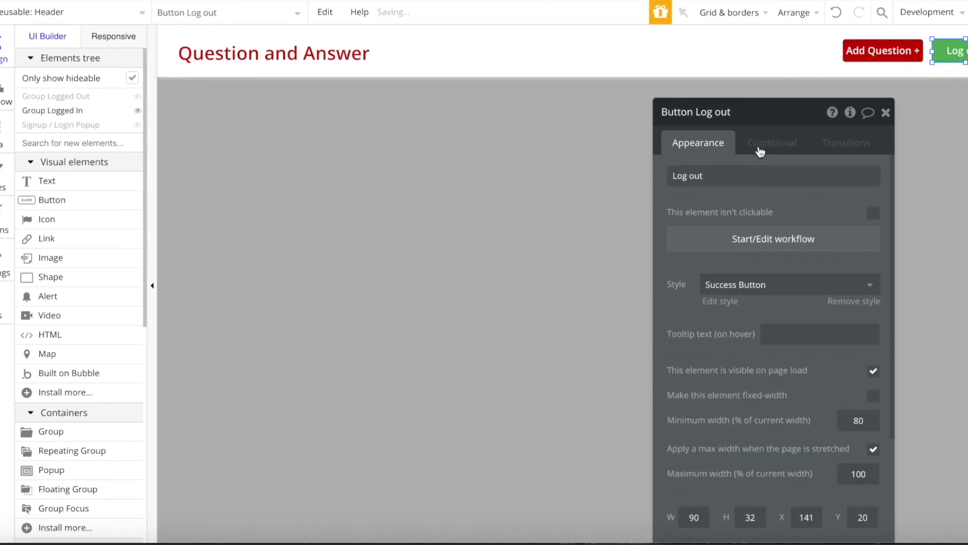
click(737, 183)
text(Profile)
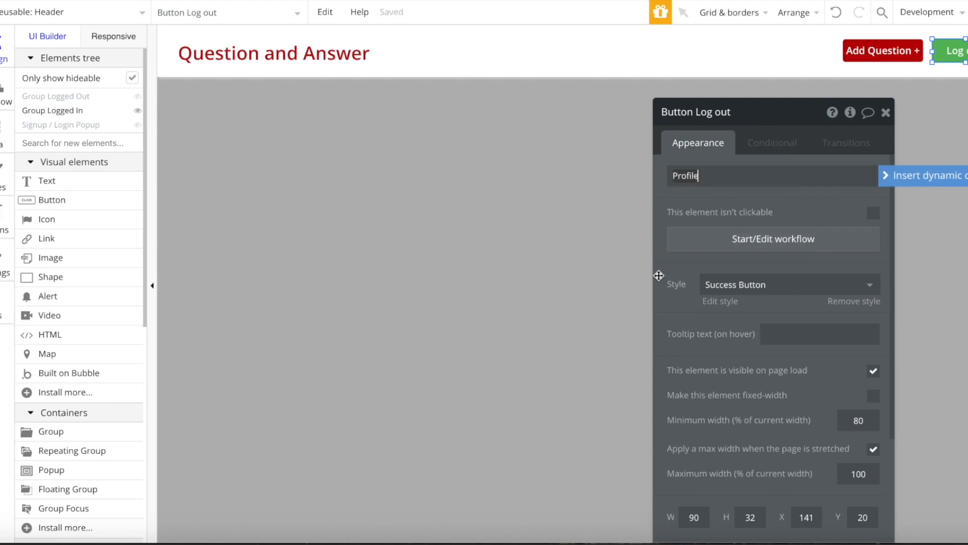
- Replace the button's log-out action with Go to page profile, then open the profile page
click(724, 238)
click(121, 210)
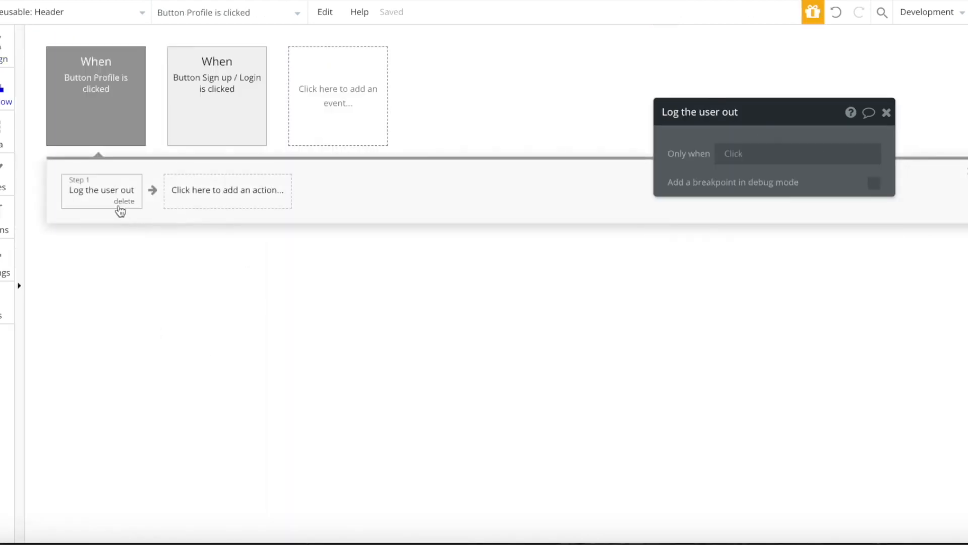
click(126, 210)
click(115, 203)
mouse_move(138, 245)
click(201, 218)
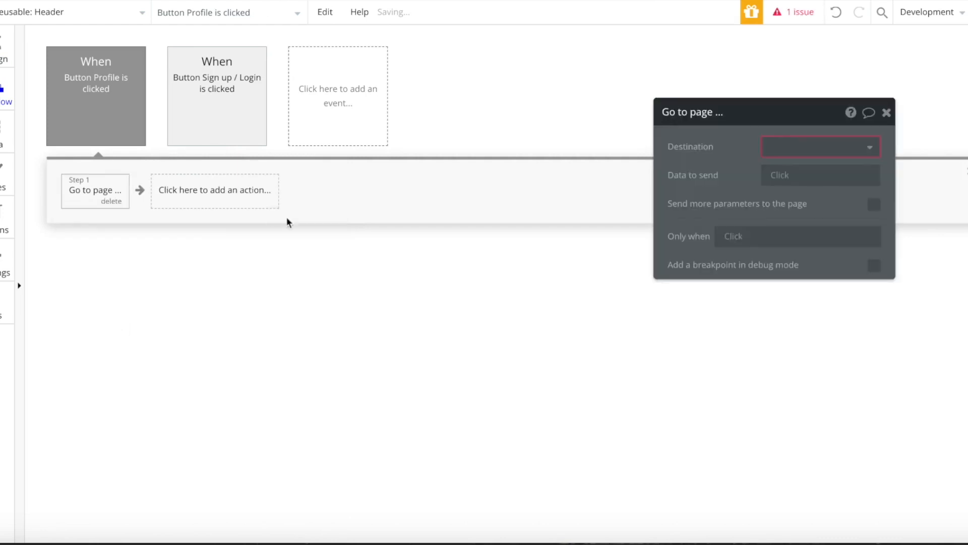
click(833, 146)
text(pro)
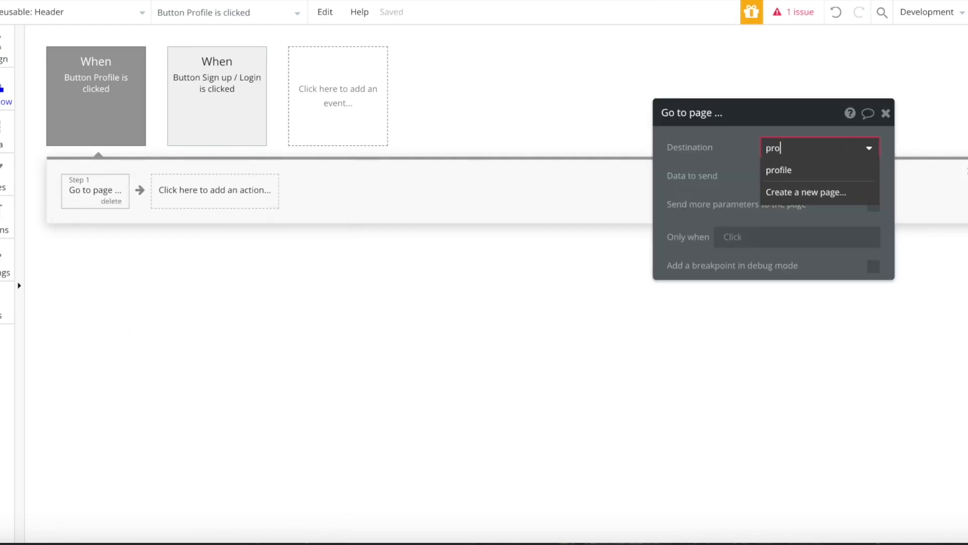
click(797, 168)
click(885, 114)
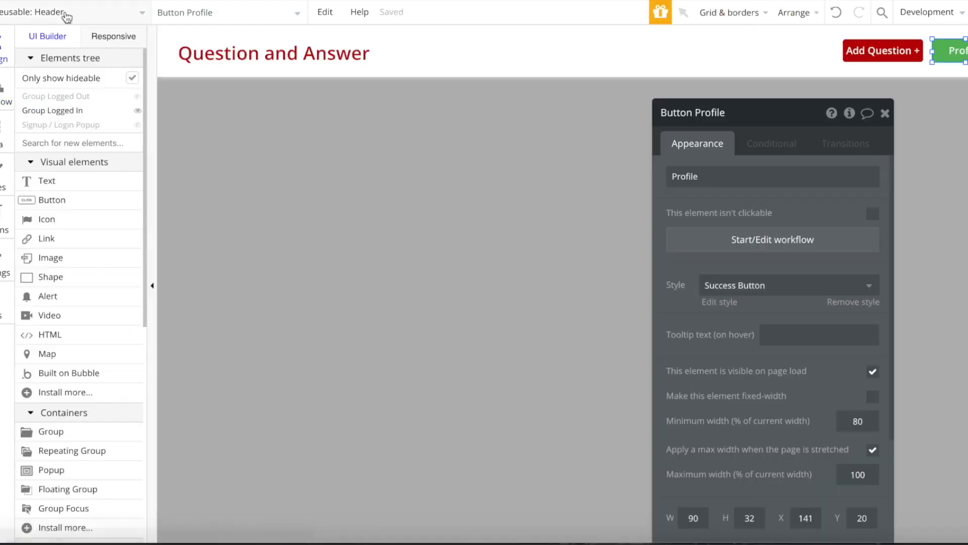
click(63, 13)
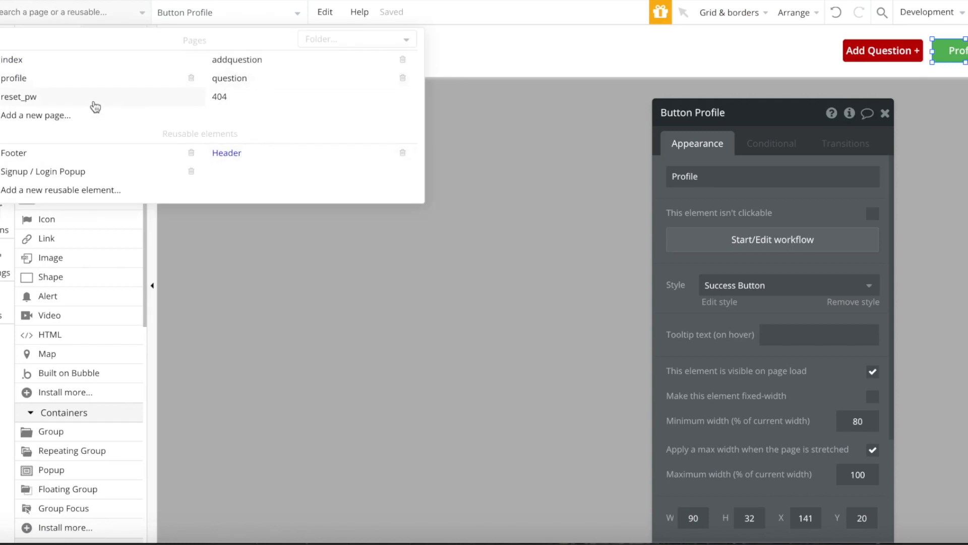
click(94, 77)
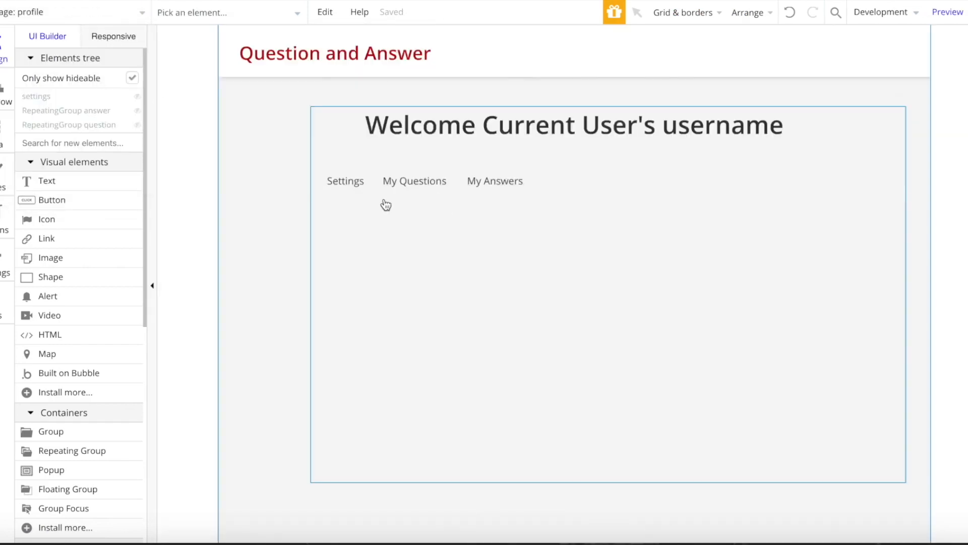
- Center the content group and the welcome heading horizontally
right_click(389, 303)
click(461, 458)
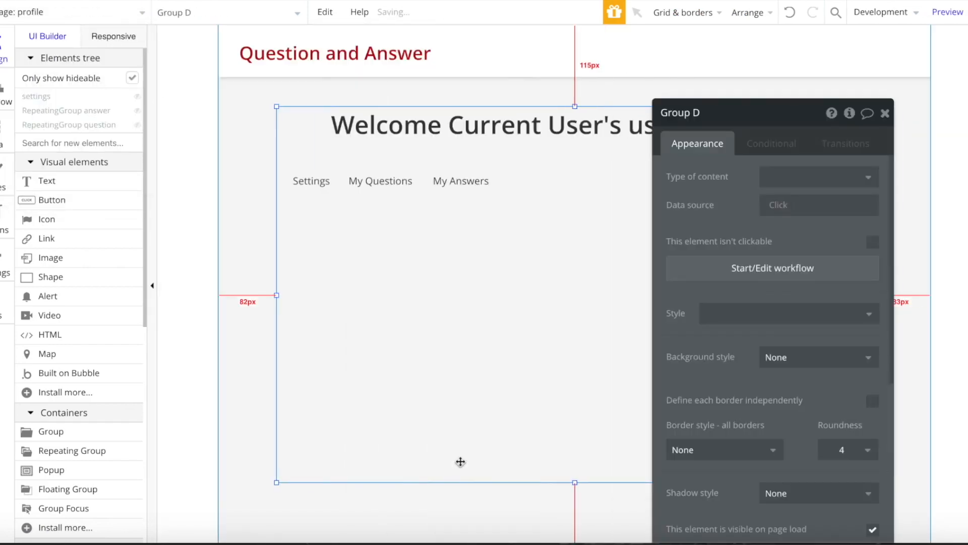
scroll(832, 432, down, 5)
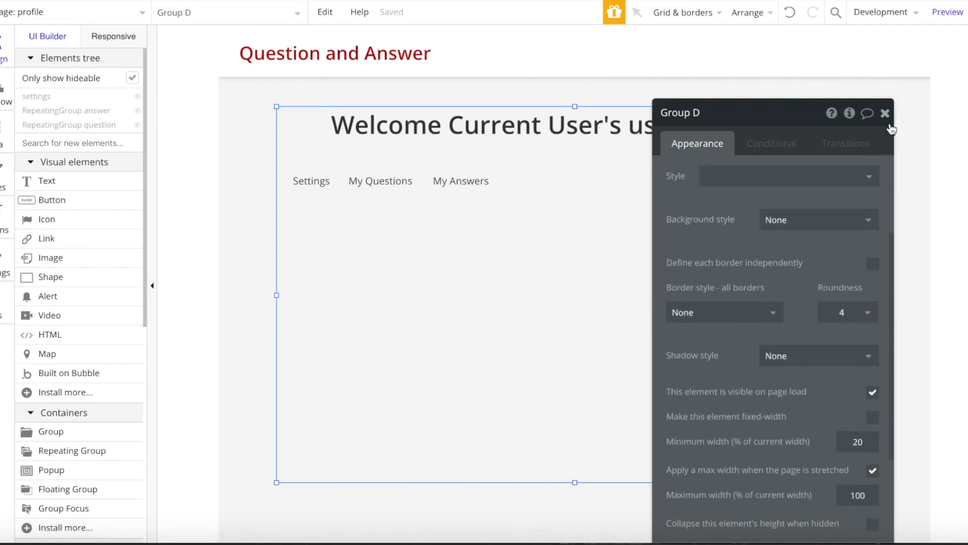
click(885, 113)
right_click(628, 149)
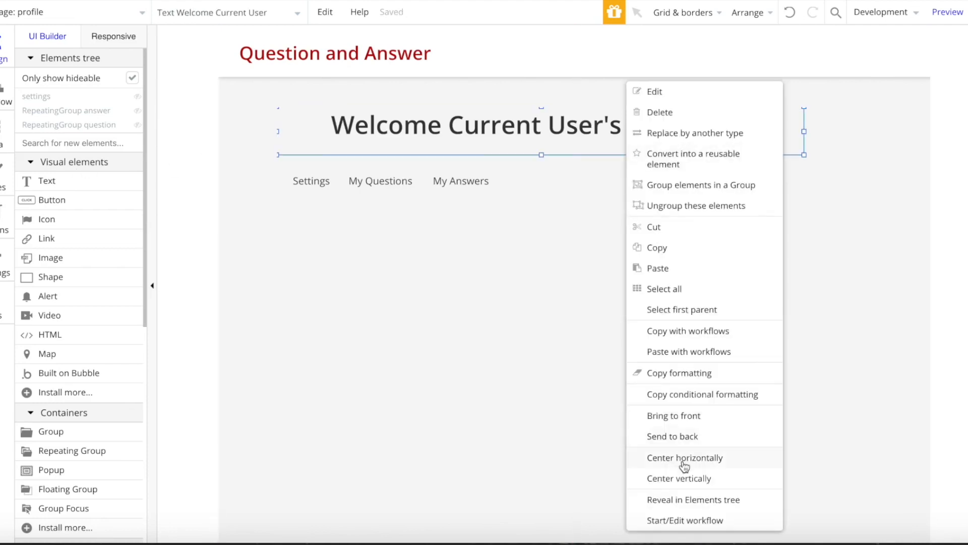
click(684, 458)
- Add an unstyled red (#BD0000) 'Logout' text above the welcome heading, enlarging the group
click(66, 187)
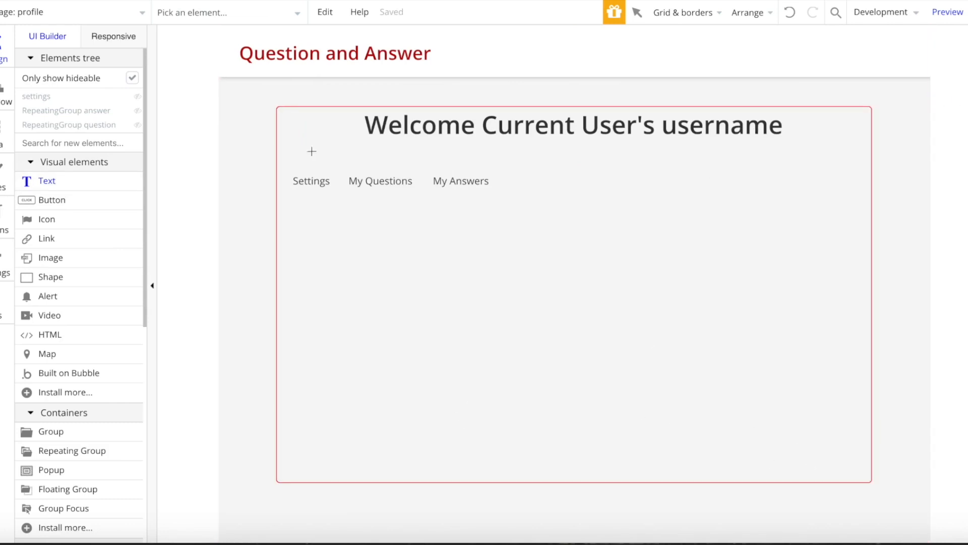
mouse_move(370, 93)
mouse_down()
mouse_move(385, 103)
mouse_move(349, 91)
mouse_move(293, 93)
mouse_up()
click(595, 167)
mouse_move(575, 106)
mouse_down()
mouse_move(576, 92)
mouse_move(578, 119)
mouse_up()
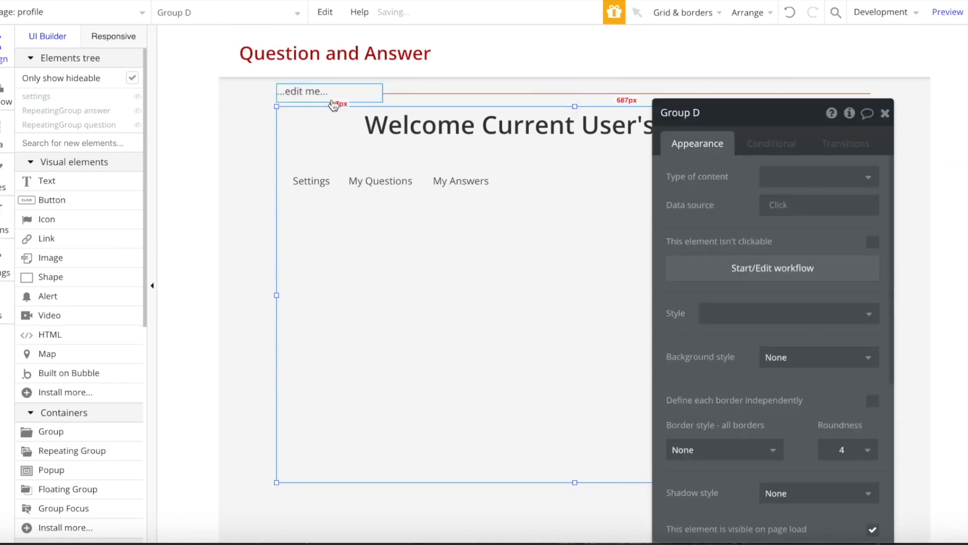
drag(334, 101, 425, 283)
click(566, 160)
drag(575, 106, 575, 83)
drag(441, 282, 326, 98)
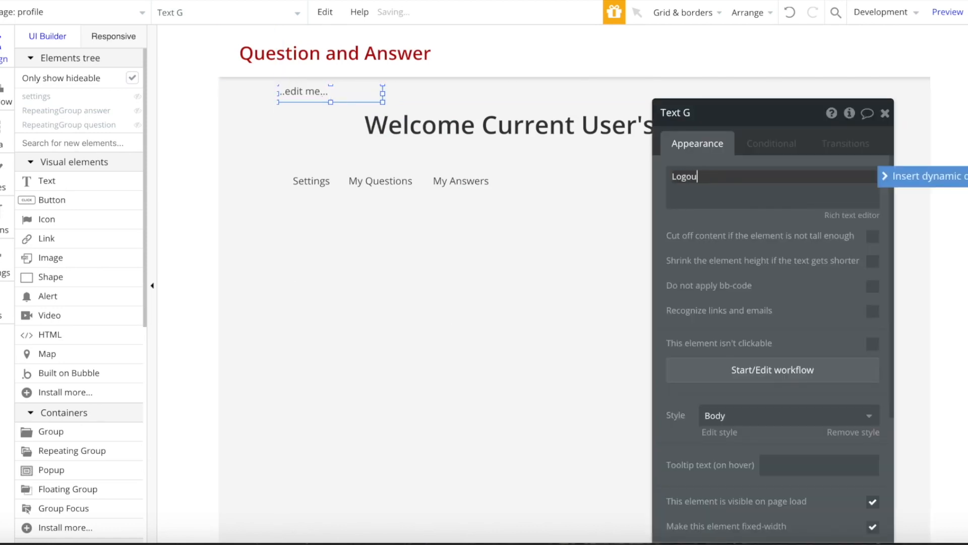
click(844, 441)
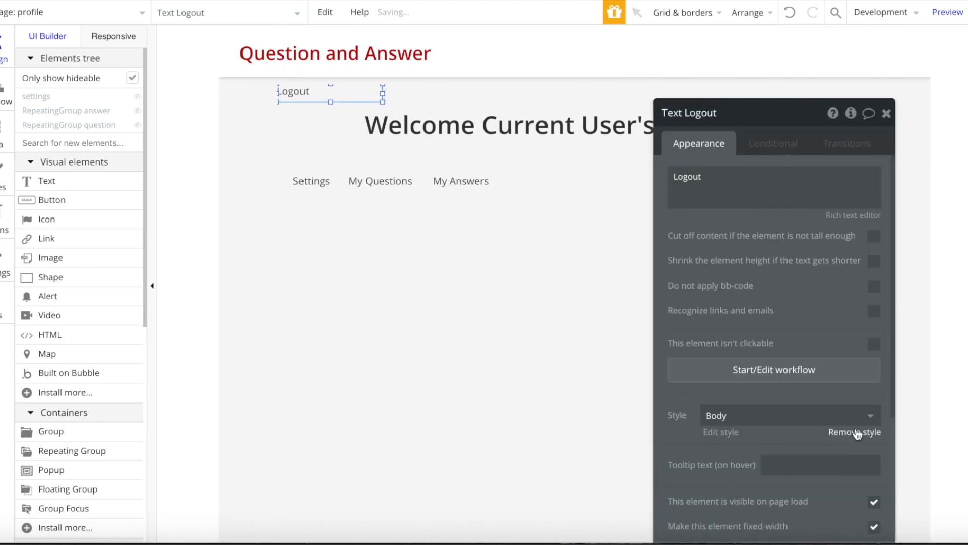
scroll(856, 435, down, 3)
click(859, 302)
click(855, 350)
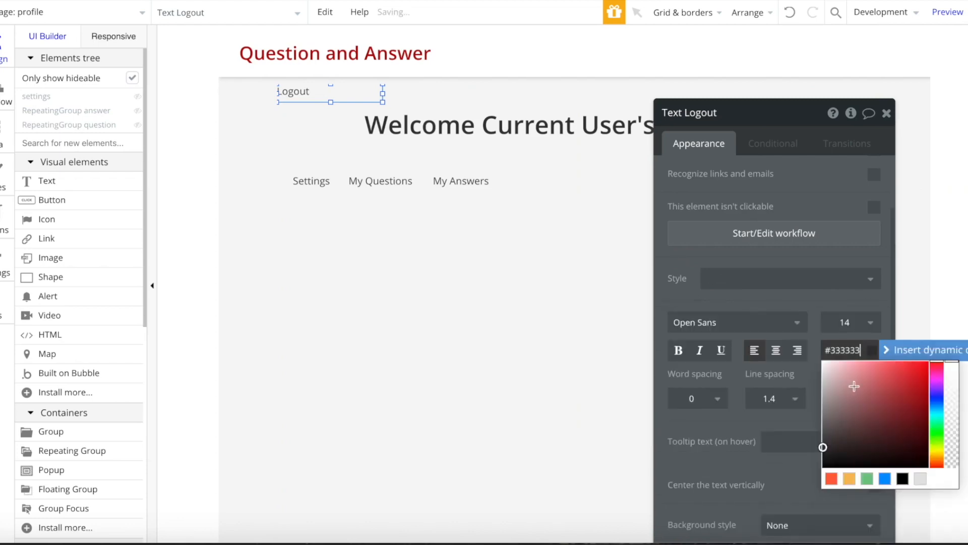
- Give the Logout text a workflow: log the user out, then go to page index
click(776, 246)
click(154, 201)
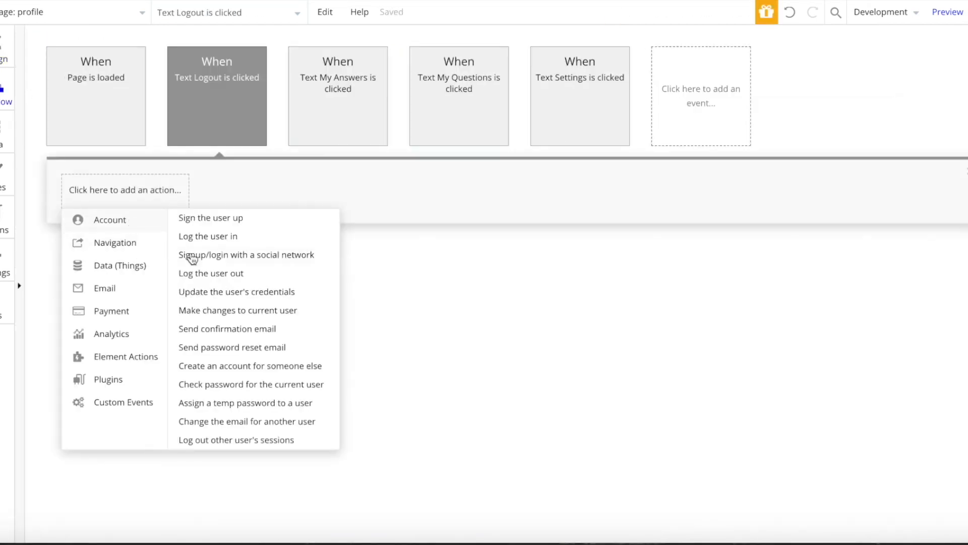
click(229, 240)
click(117, 202)
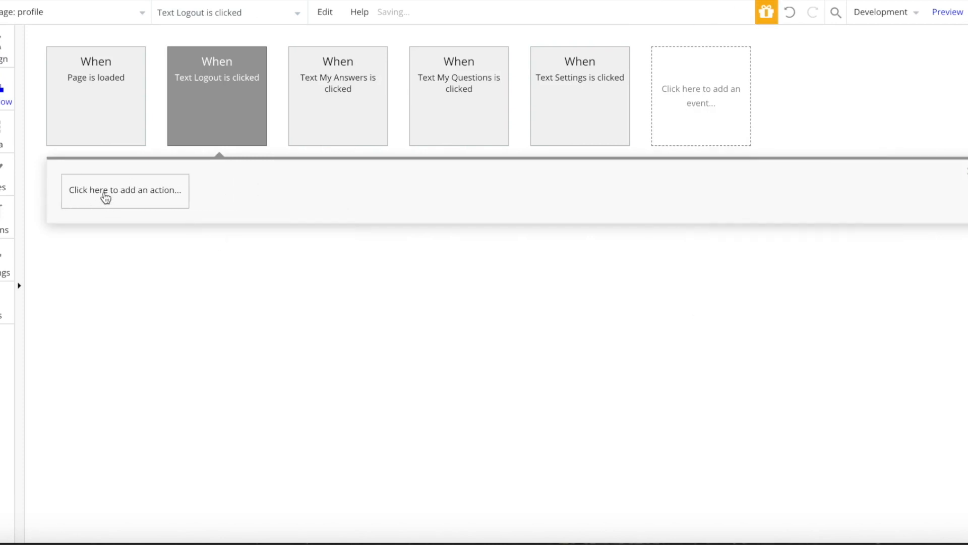
click(105, 198)
click(203, 275)
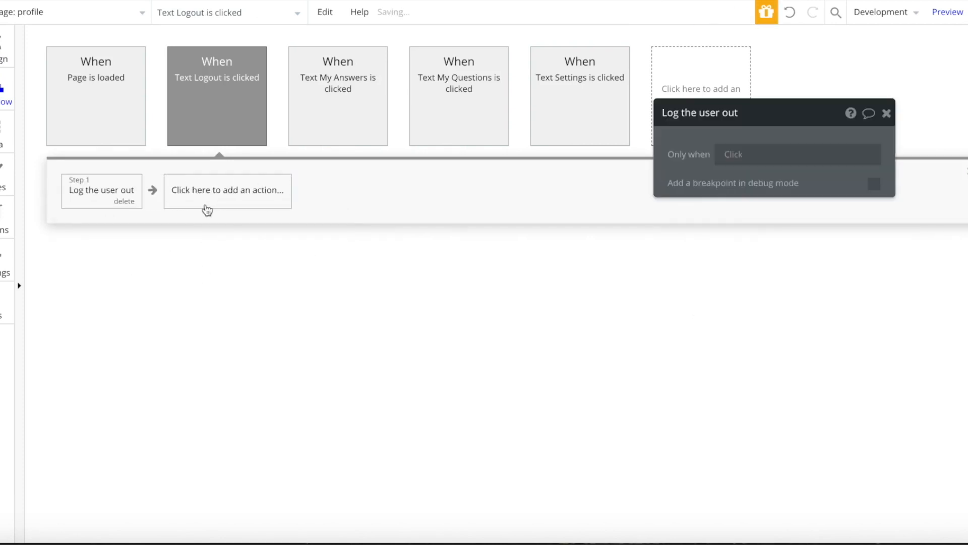
click(207, 201)
click(309, 222)
click(820, 147)
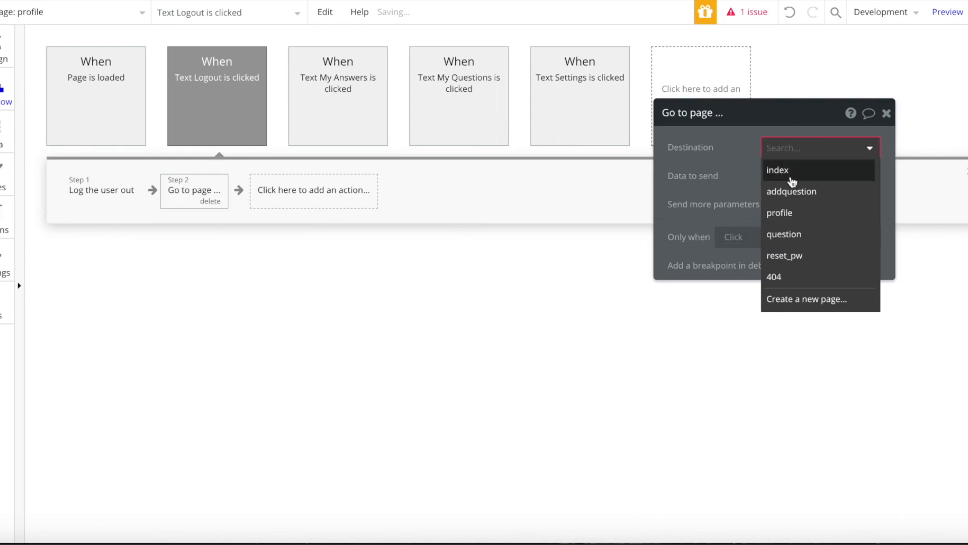
click(787, 167)
click(6, 66)
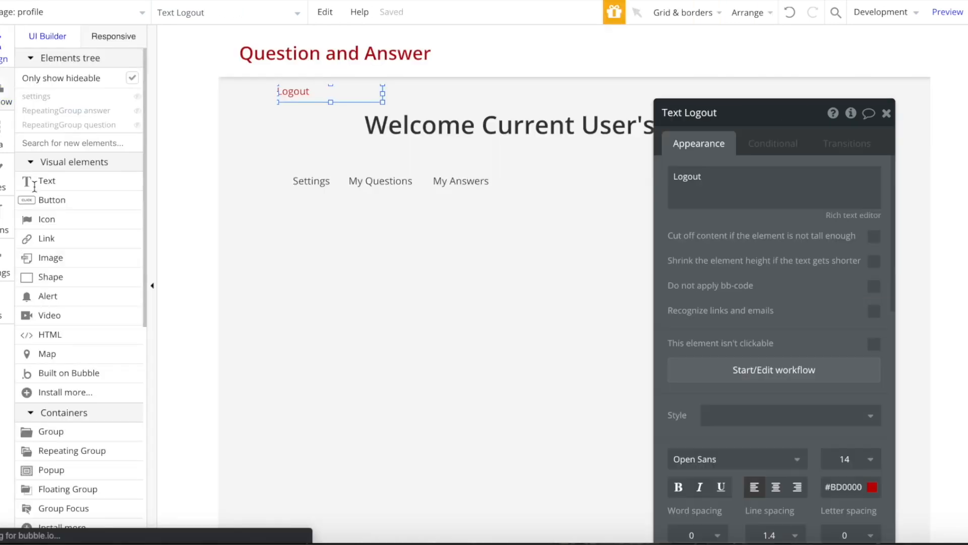
click(886, 111)
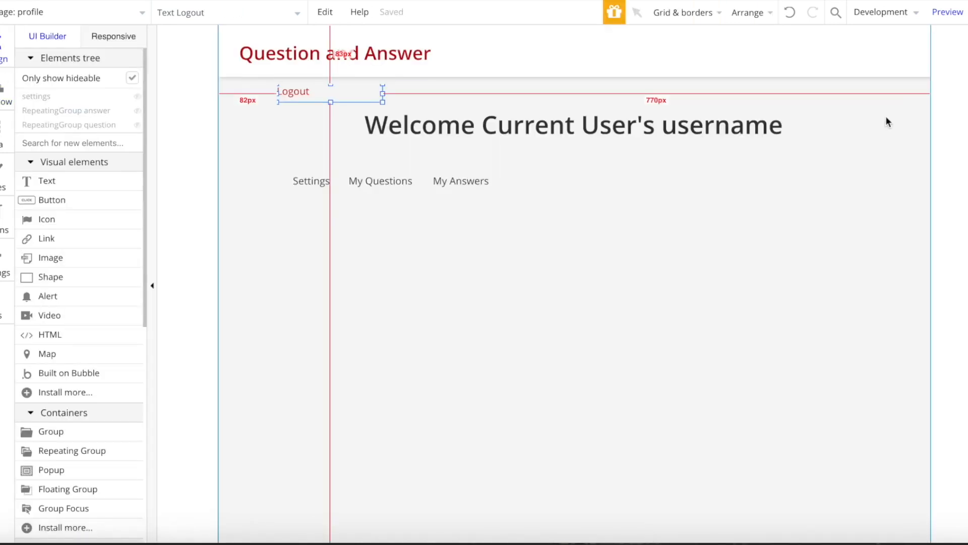
double_click(295, 92)
click(83, 19)
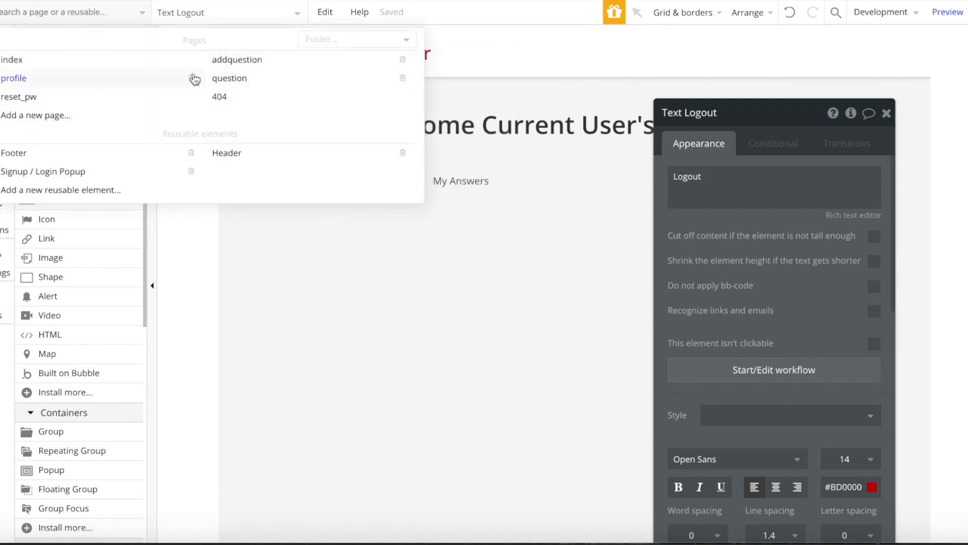
- Inspect the host username text on the index page, then switch to editing the question page
click(159, 58)
double_click(443, 313)
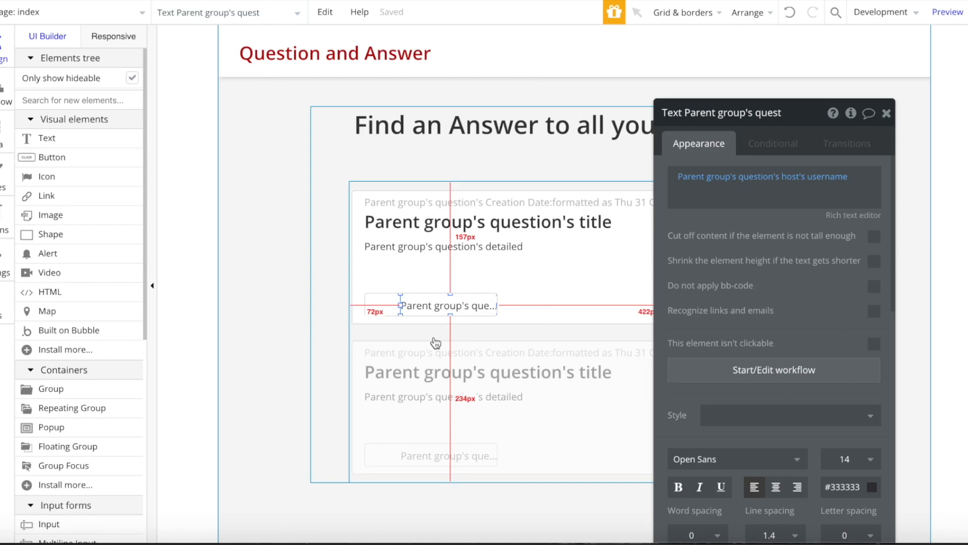
click(91, 12)
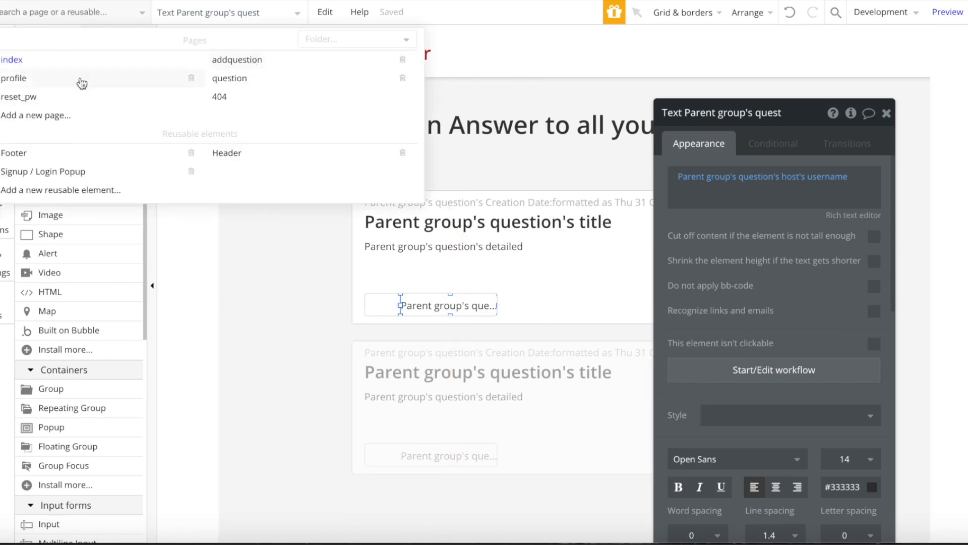
click(230, 78)
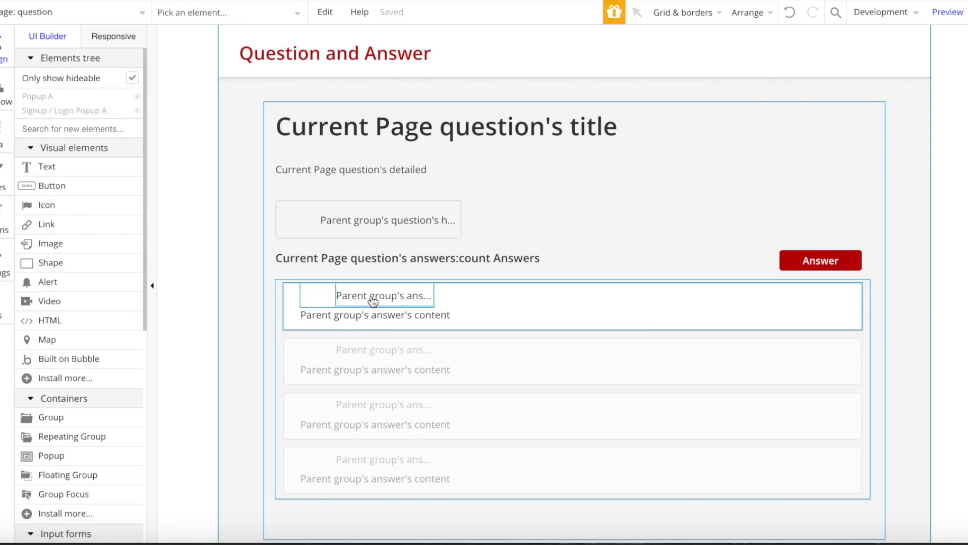
click(49, 8)
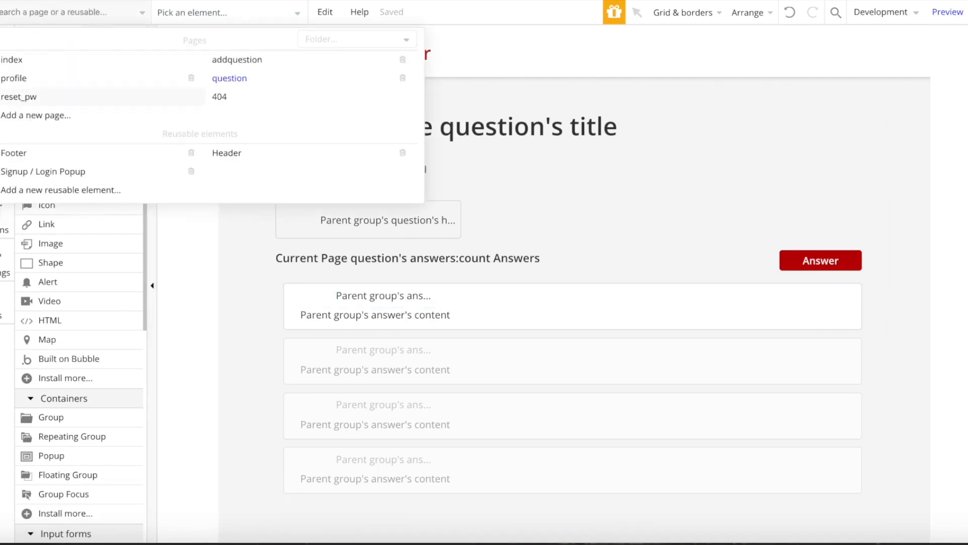
- Add a page named 'account' cloned from the profile page
click(69, 121)
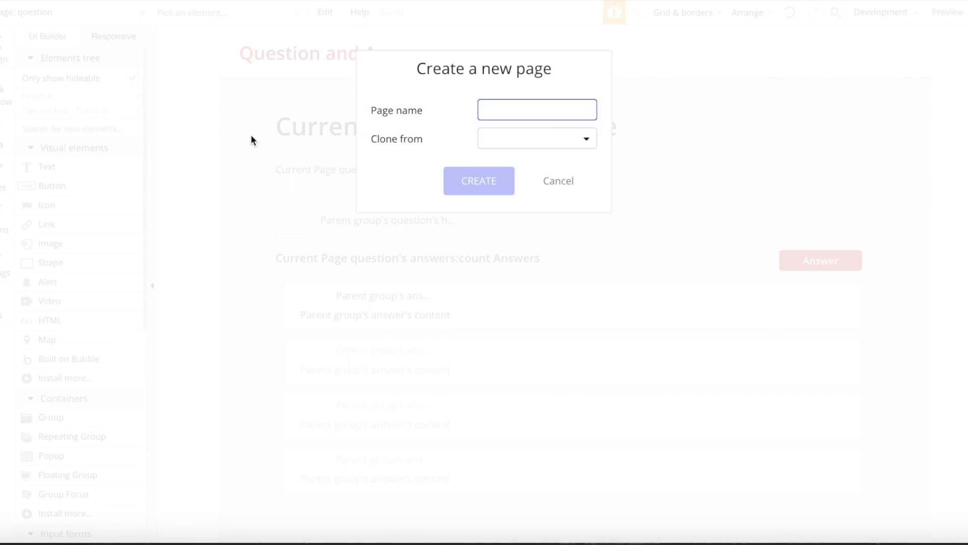
text(user)
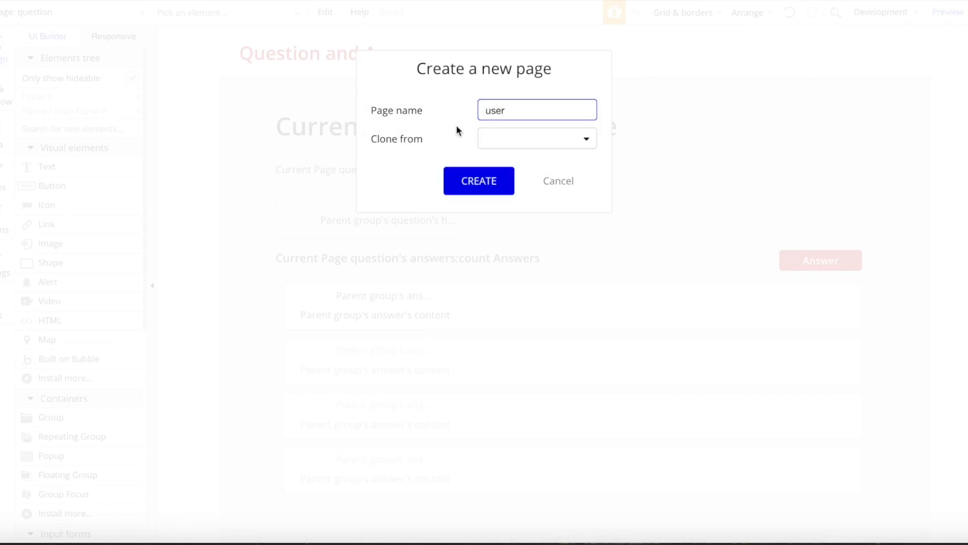
key(BackSpace)
key(BackSpace)
key(BackSpace)
key(BackSpace)
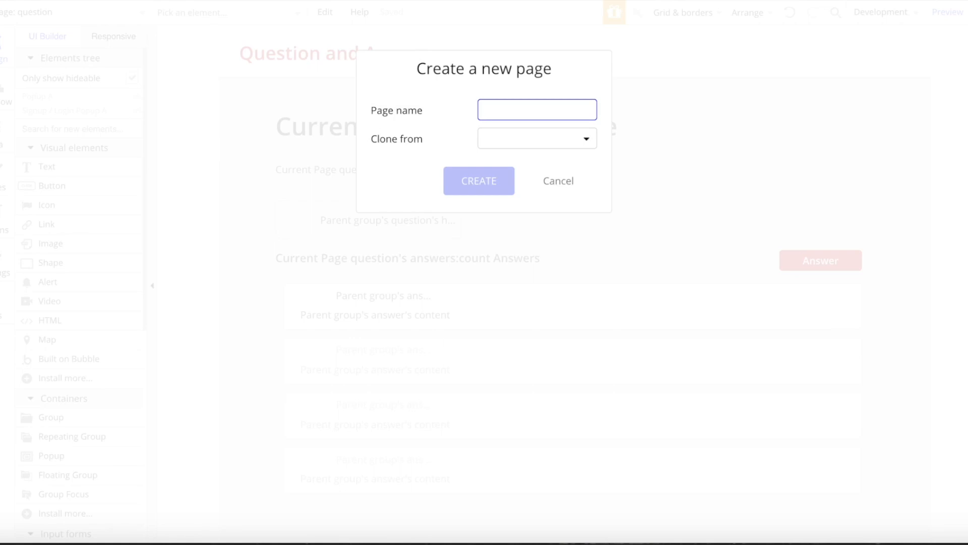
text(account)
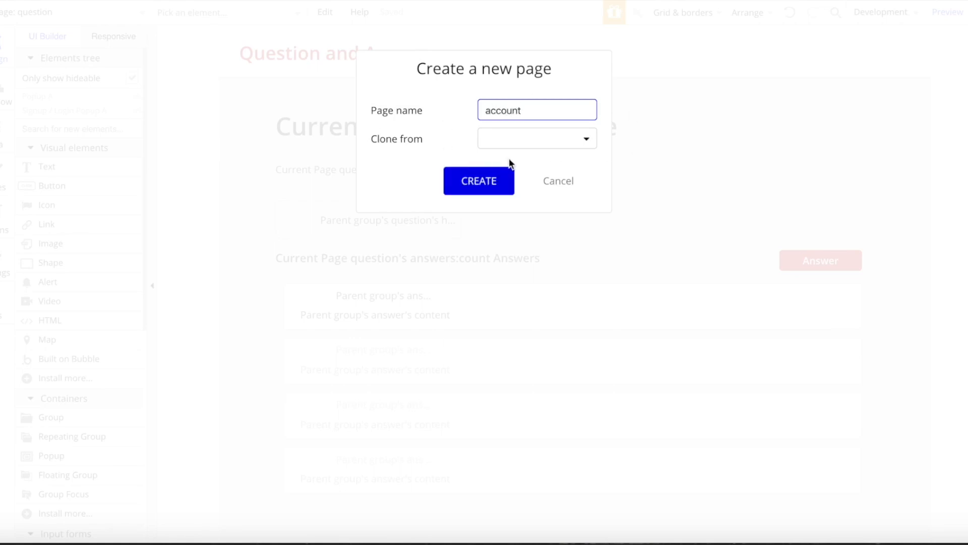
click(522, 139)
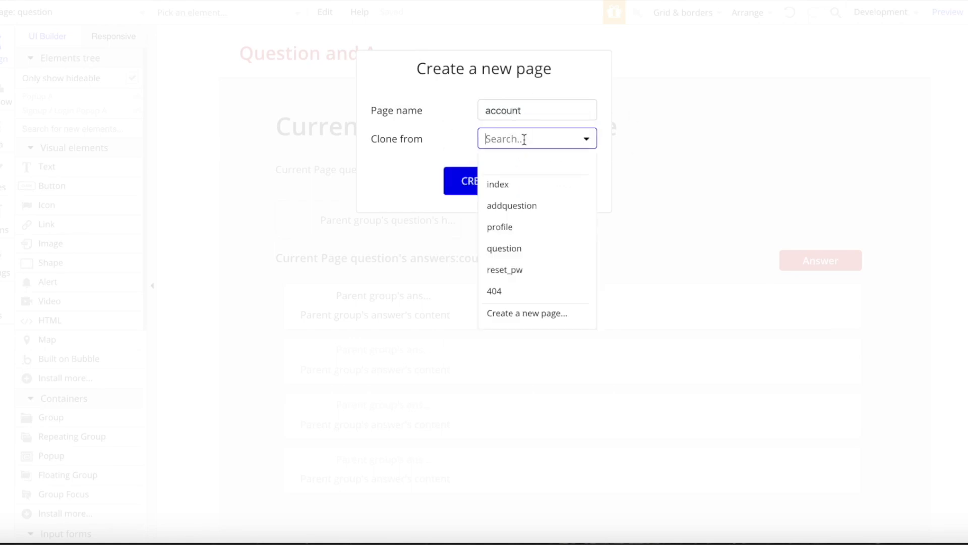
click(544, 227)
click(463, 184)
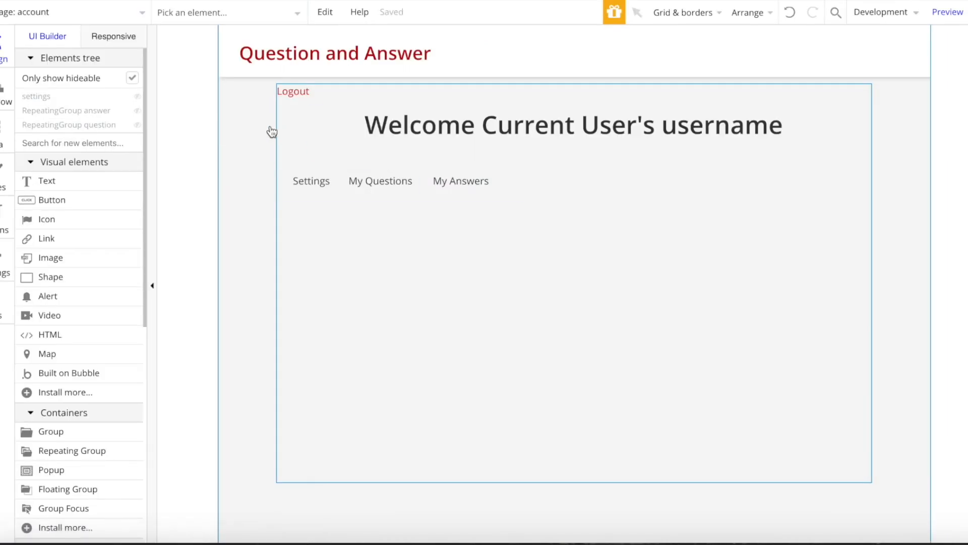
- Remove the Logout text and set the account page's content type to User
click(287, 92)
key(Escape)
click(518, 138)
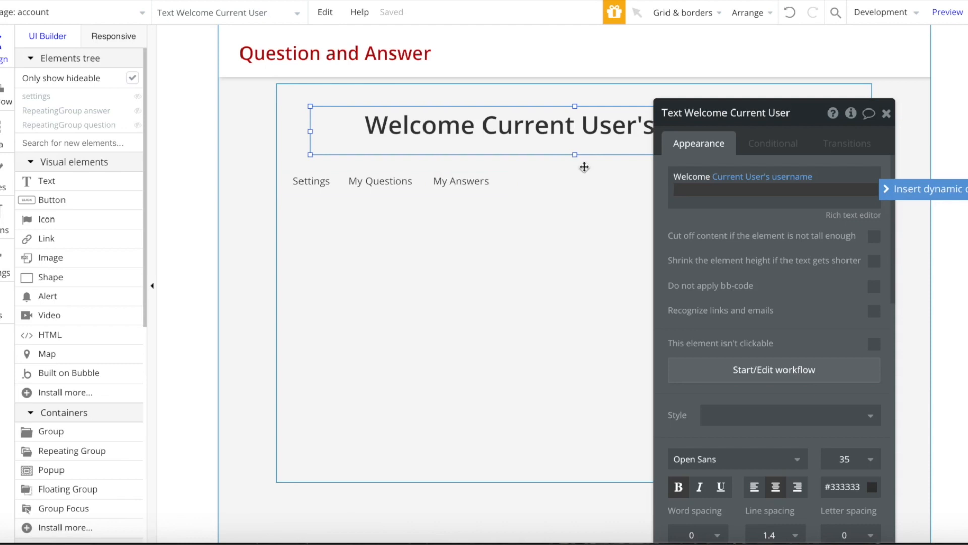
click(179, 130)
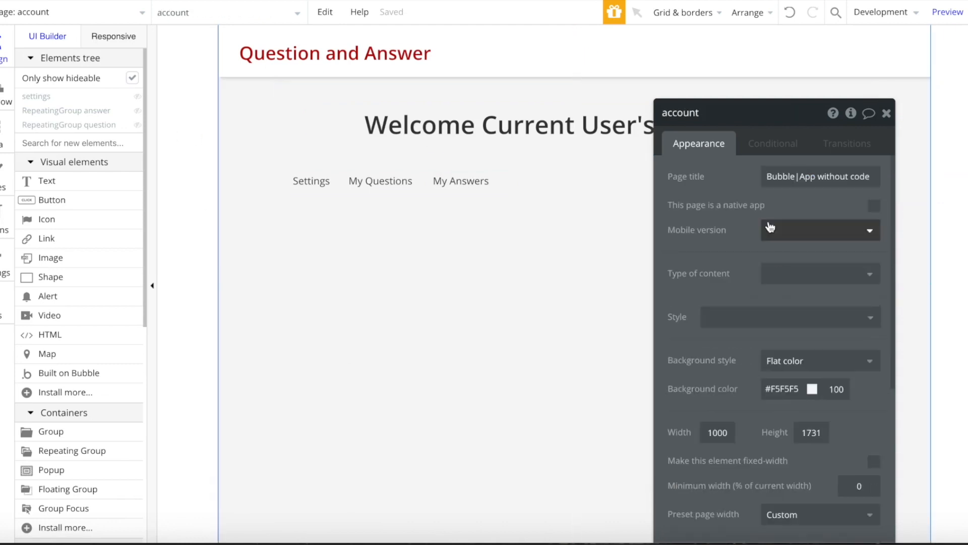
scroll(770, 227, down, 1)
click(795, 251)
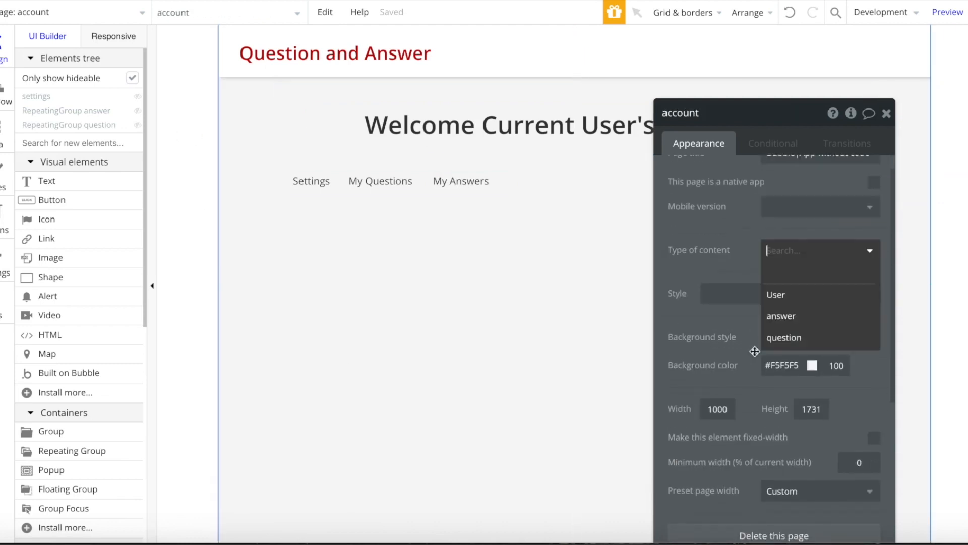
click(814, 302)
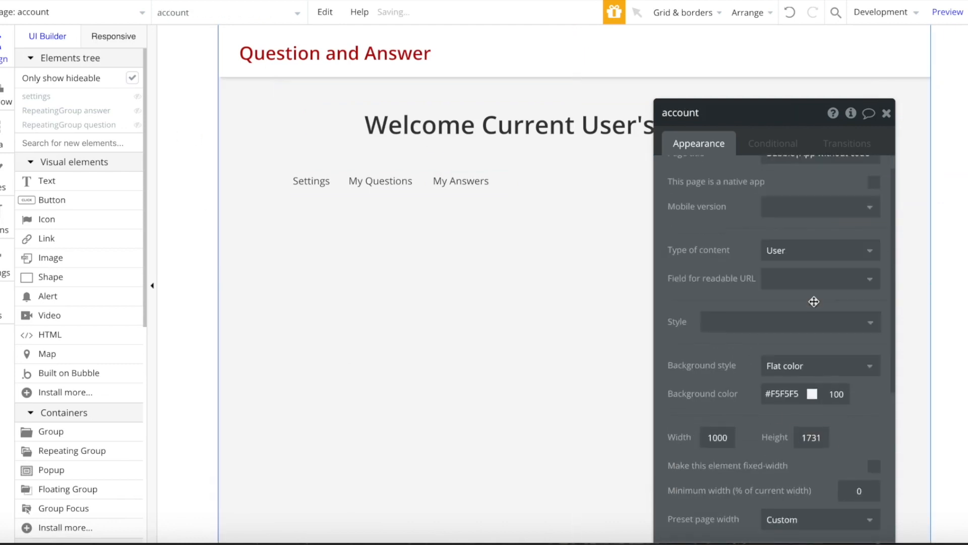
- Replace the welcome heading's text with Current Page User's username
click(480, 124)
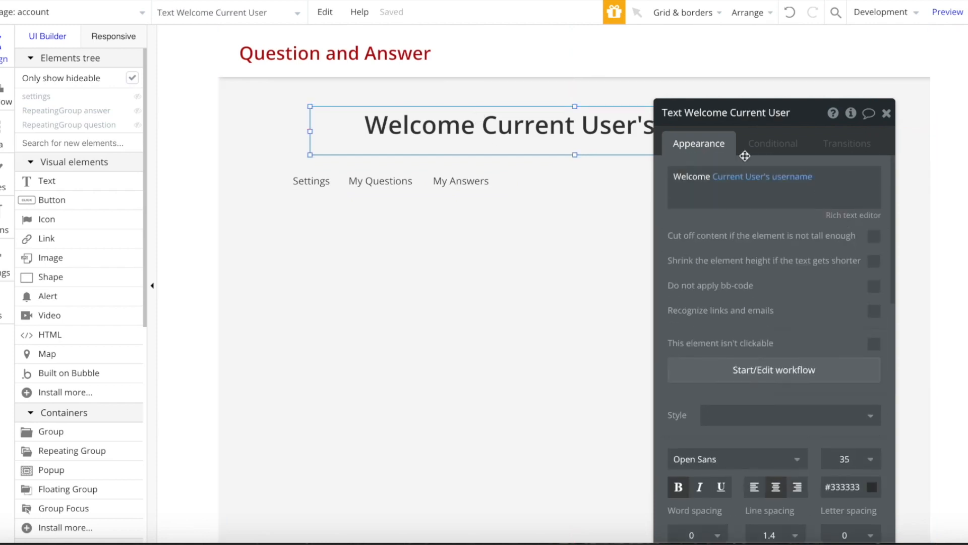
click(740, 184)
right_click(748, 183)
click(741, 212)
right_click(756, 188)
click(841, 182)
key(ctrl+a)
key(BackSpace)
click(868, 176)
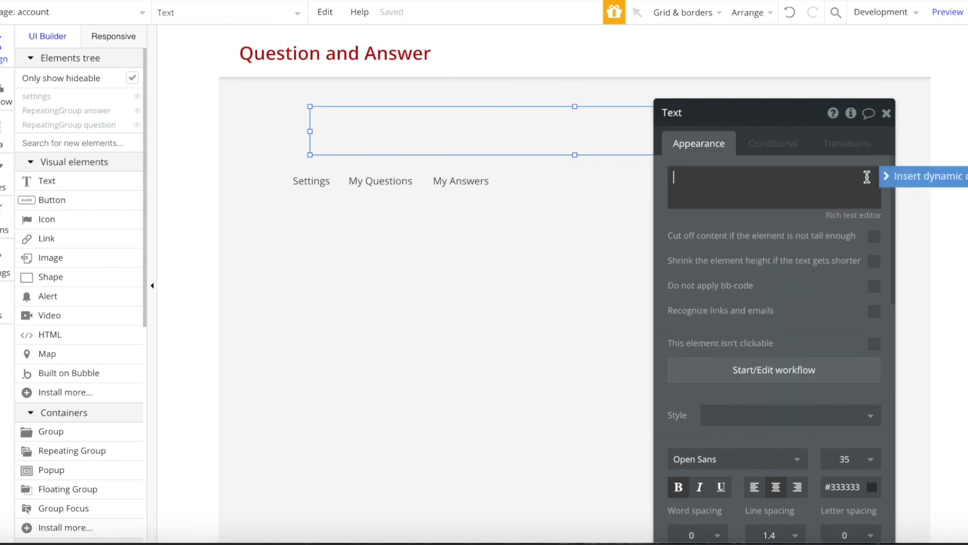
click(930, 176)
click(787, 262)
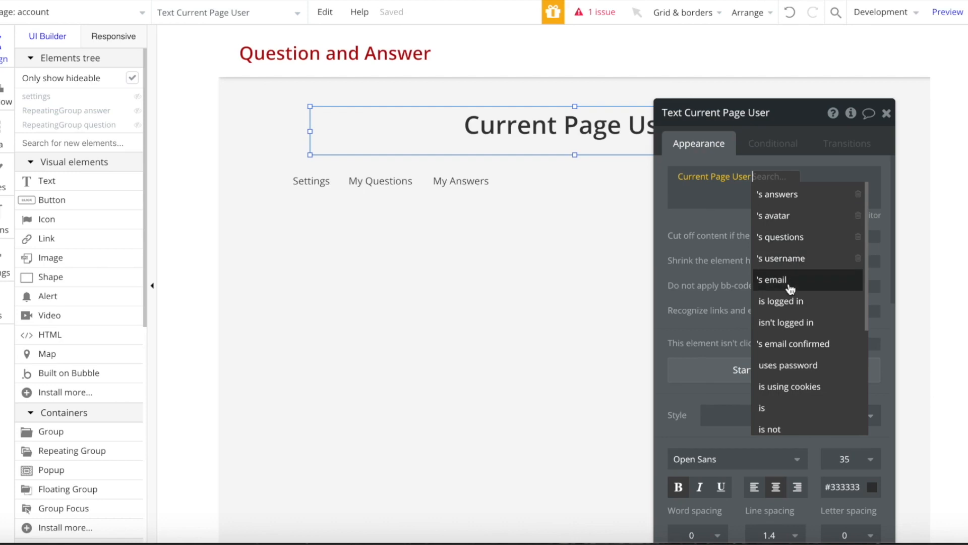
click(787, 258)
- Delete the account page's Page is loaded workflow
click(4, 92)
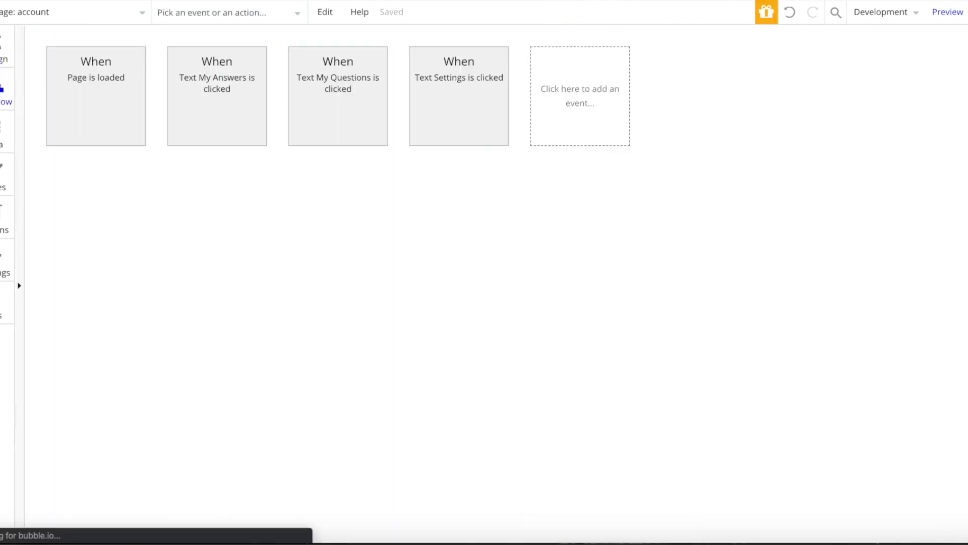
click(141, 106)
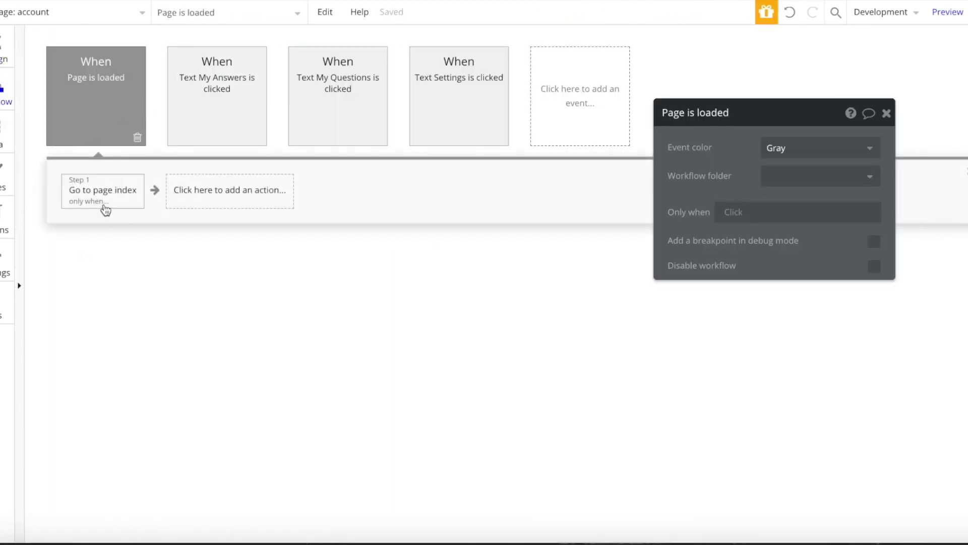
click(137, 138)
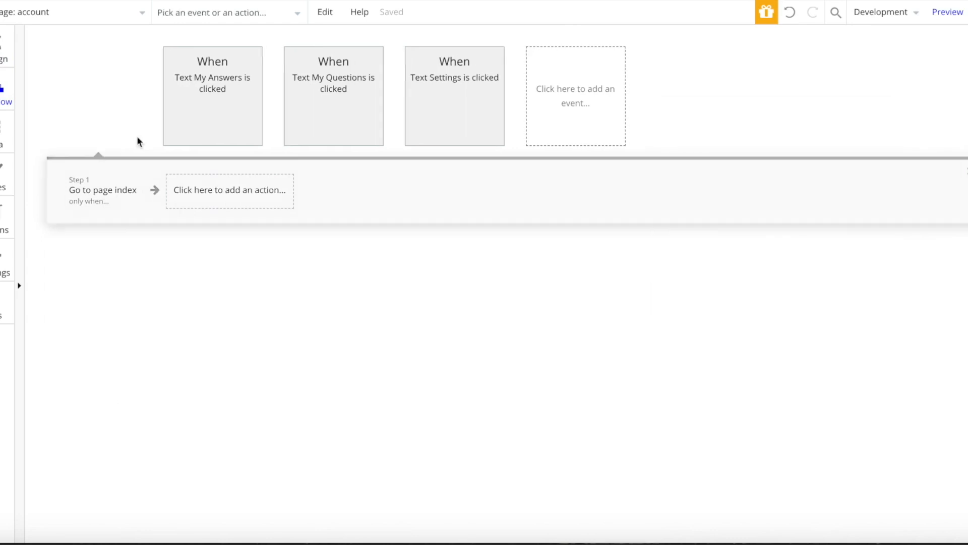
click(4, 48)
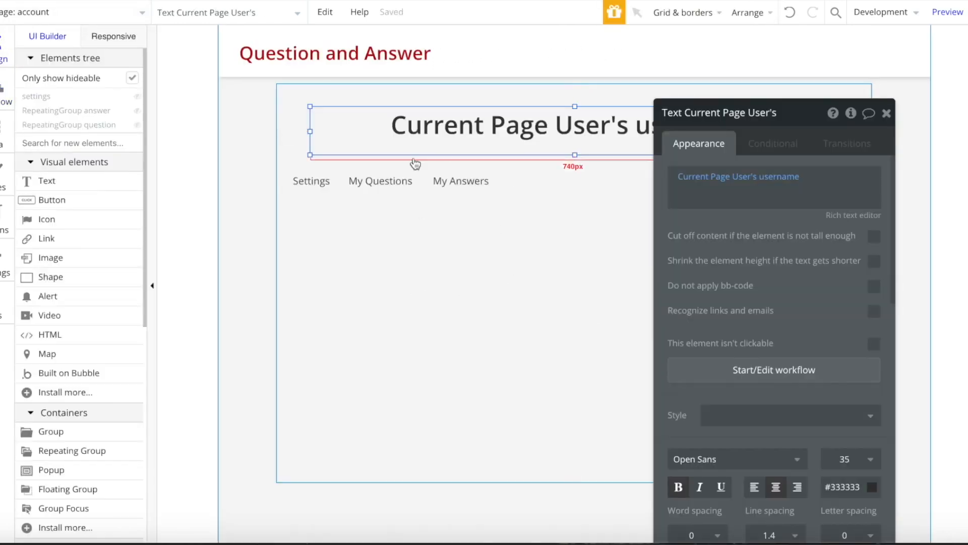
click(468, 235)
- Delete the settings group and Settings menu text, then shrink and shift the menu group left
click(60, 103)
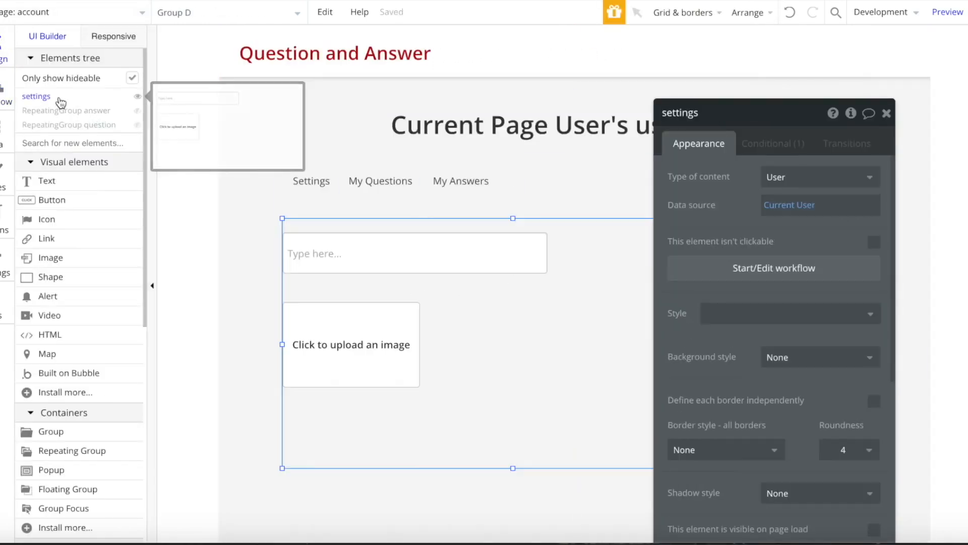
key(Delete)
click(313, 181)
key(Delete)
click(306, 188)
drag(277, 184, 340, 185)
drag(406, 193, 346, 193)
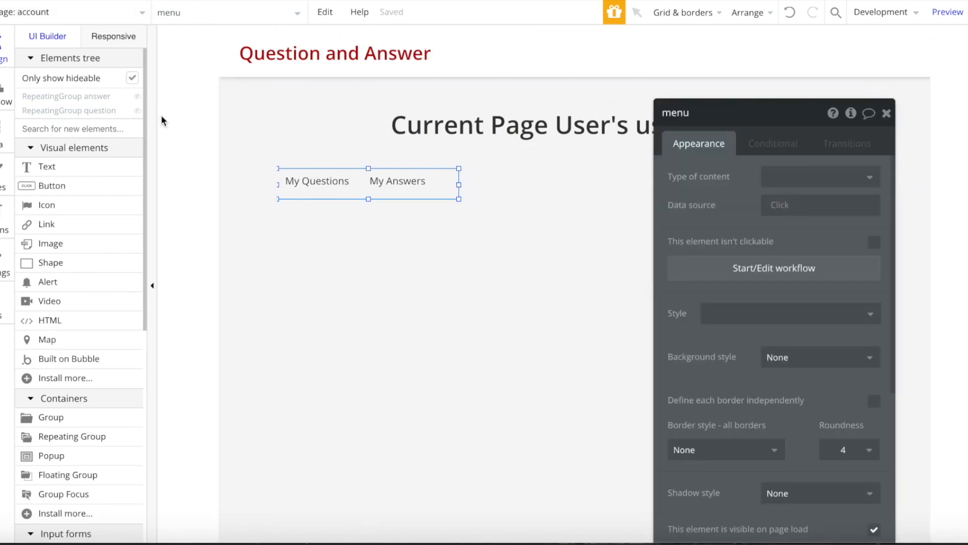
- Point the questions repeating group at Current Page User's questions and hide it
mouse_move(128, 112)
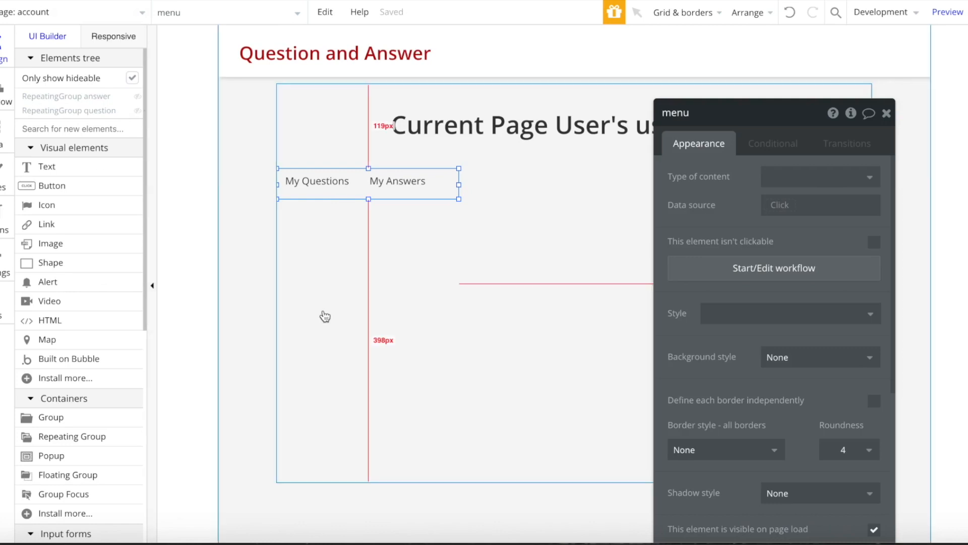
click(89, 99)
click(90, 111)
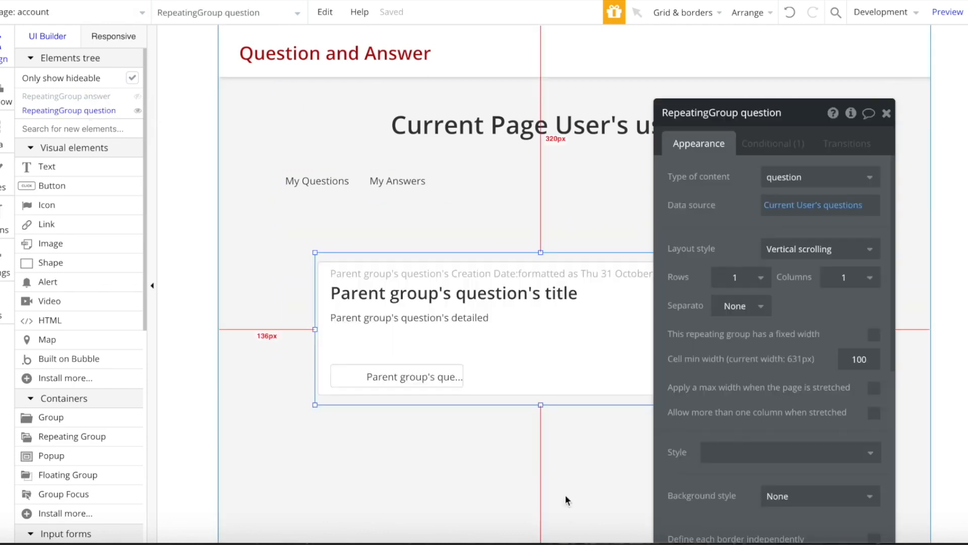
click(801, 205)
click(802, 289)
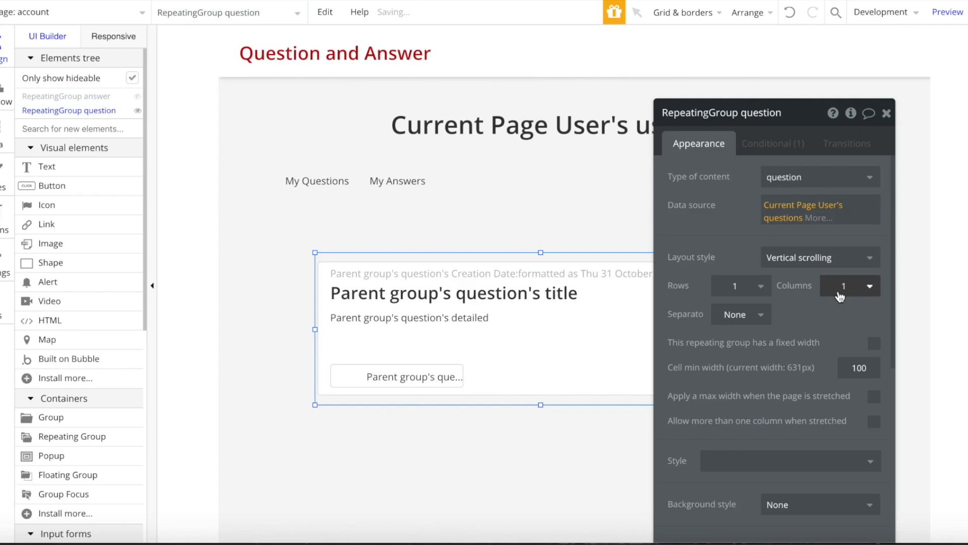
click(79, 111)
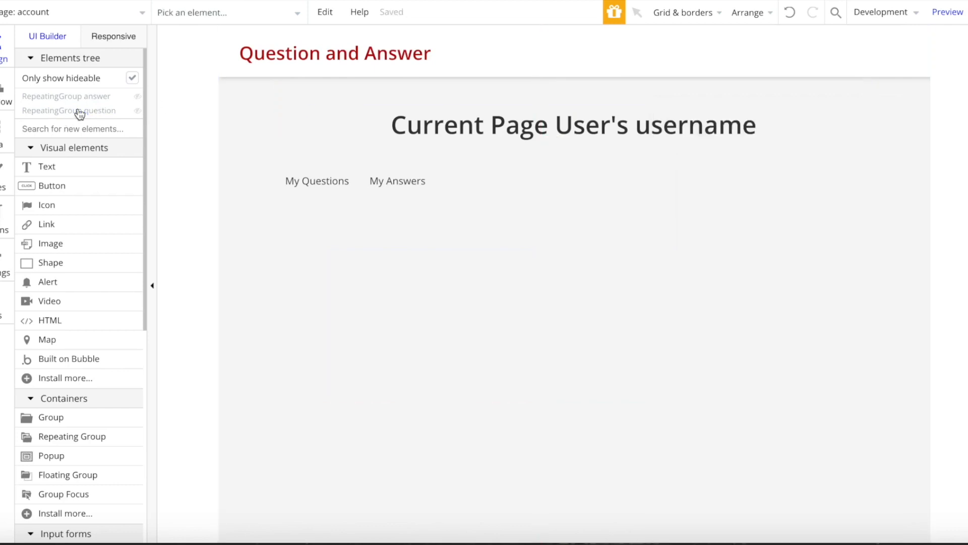
- Feed the answers repeating group with Current Page User's answers, then go to the index page
click(87, 100)
click(791, 206)
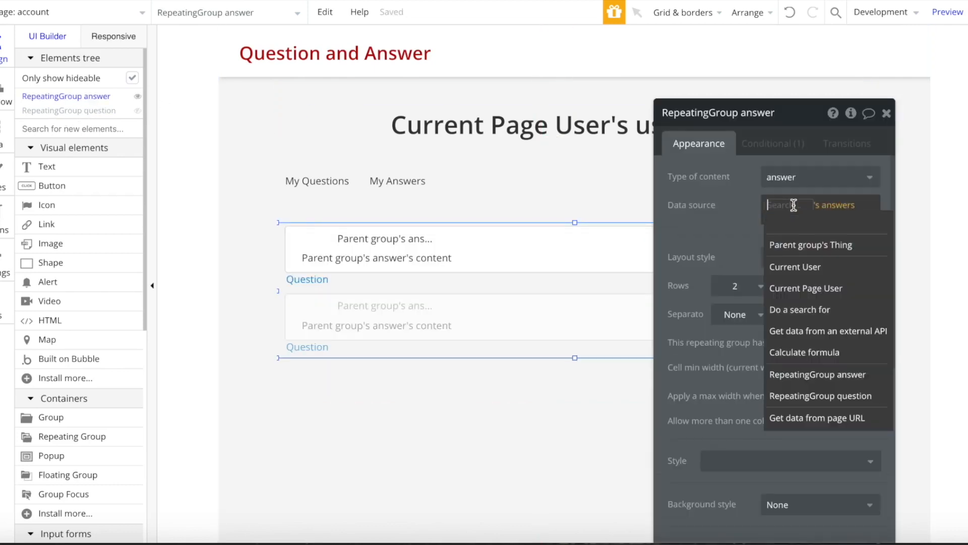
click(804, 288)
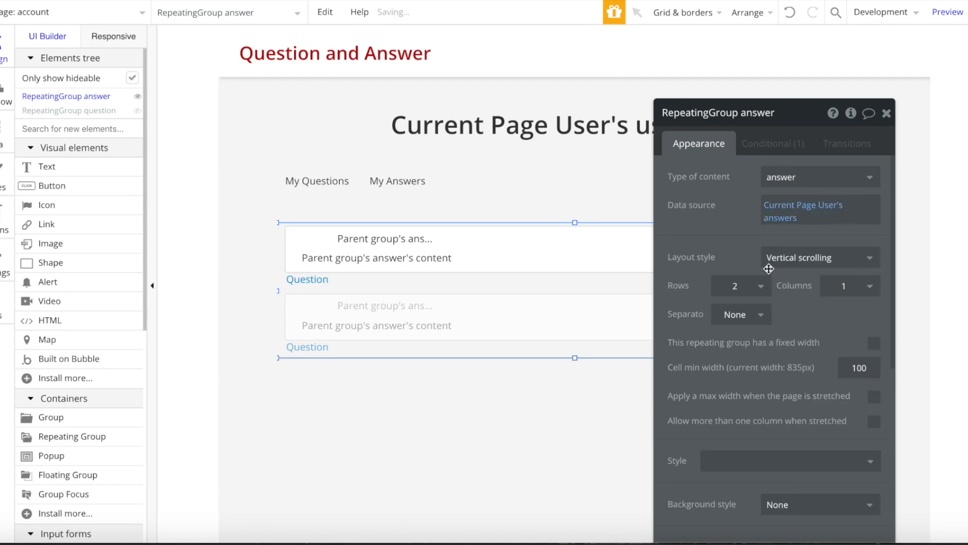
click(42, 10)
click(36, 56)
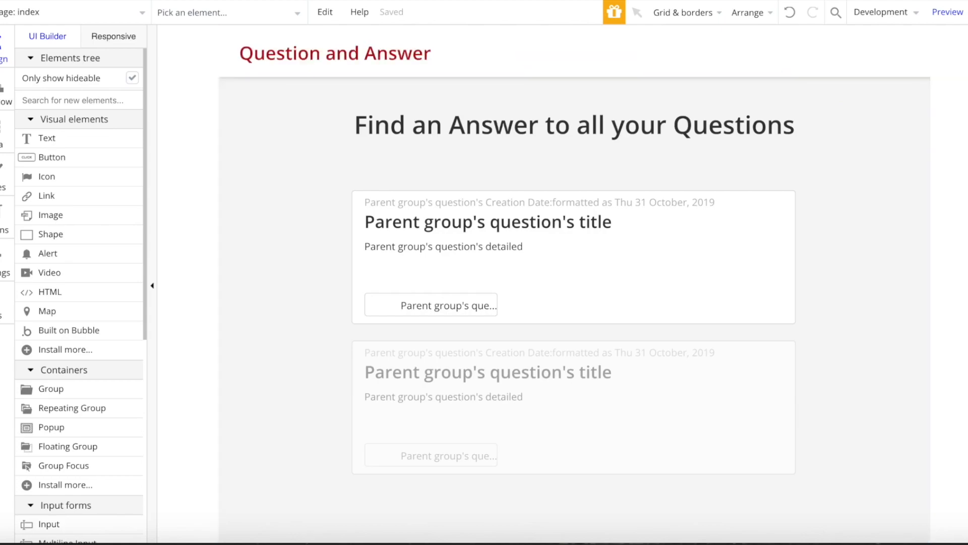
- Launch a live preview of the app from the index page
click(949, 13)
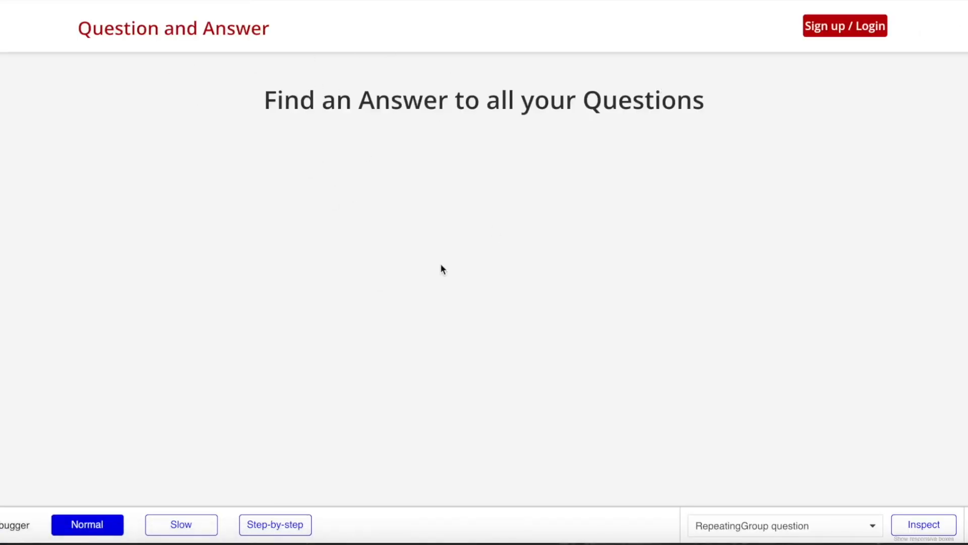
- Sign up a new account in the preview with an email address and password
scroll(359, 122, up, 2)
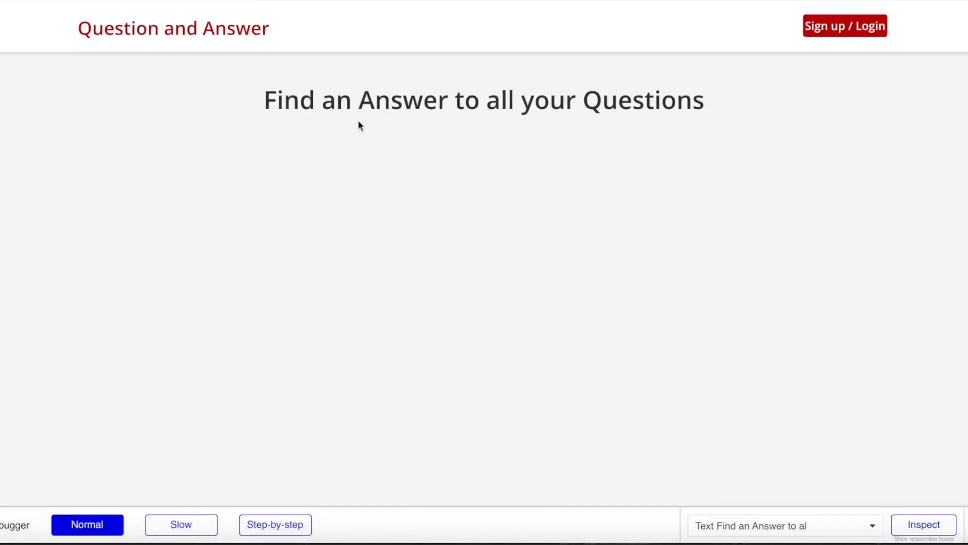
drag(298, 101, 701, 102)
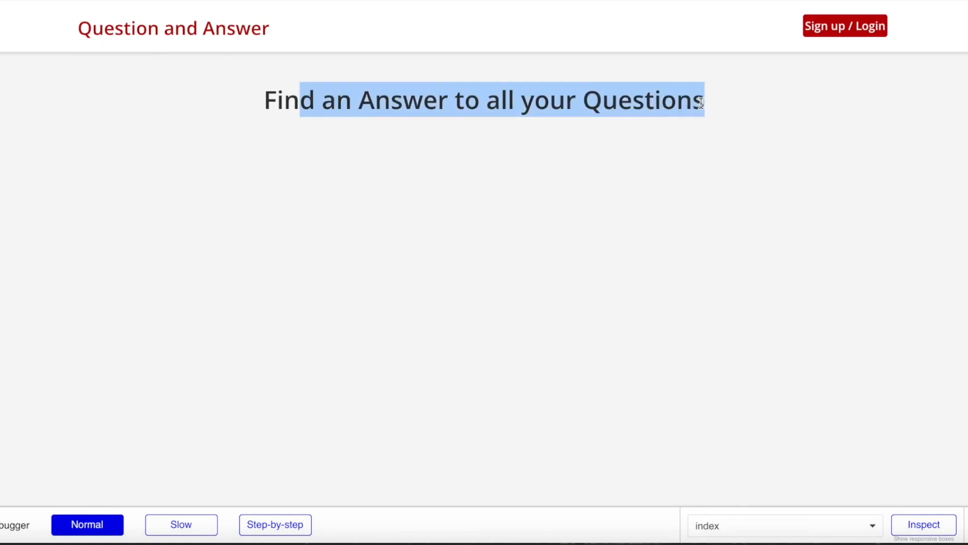
click(701, 103)
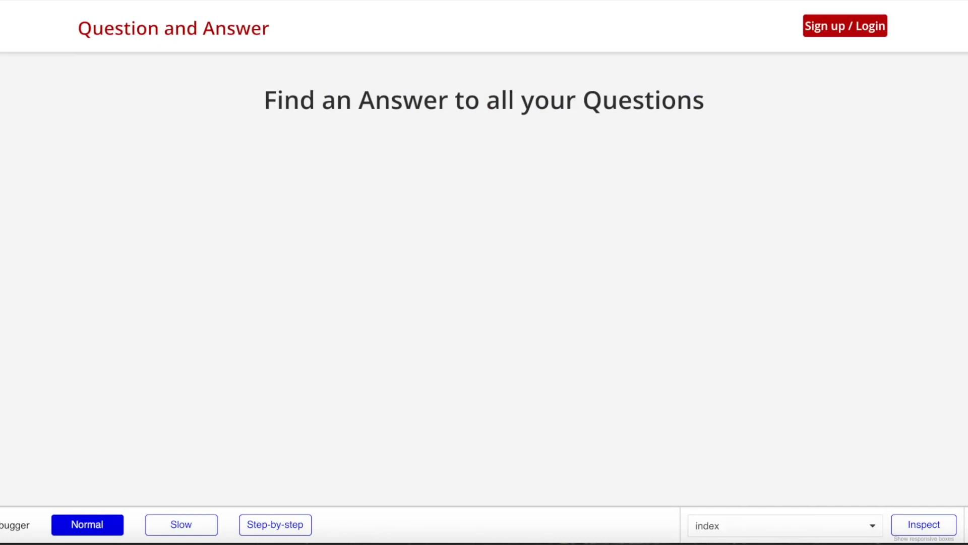
click(847, 25)
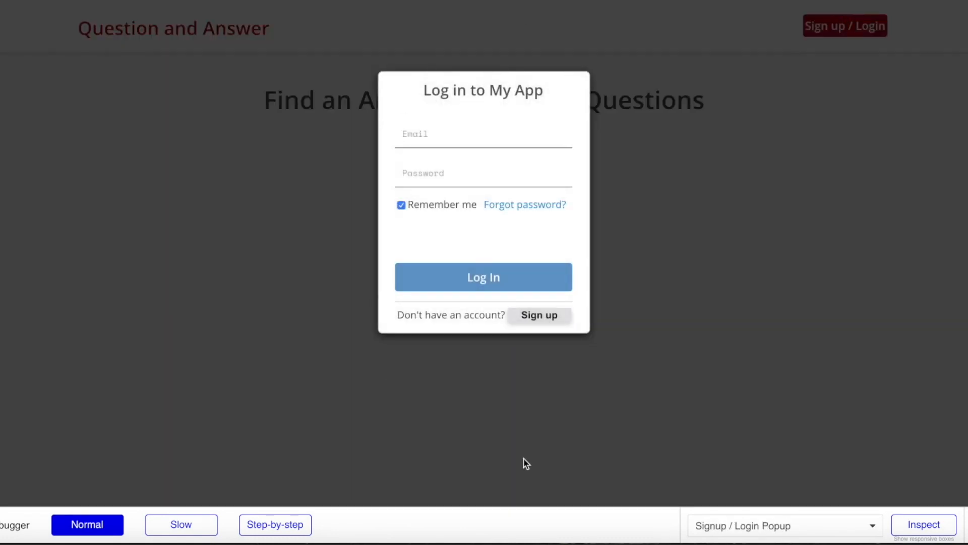
click(538, 317)
click(480, 134)
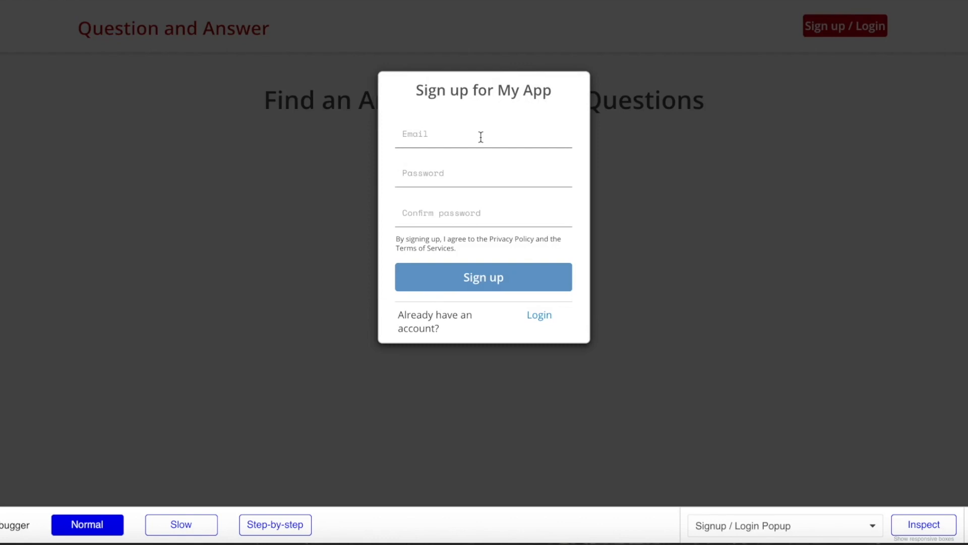
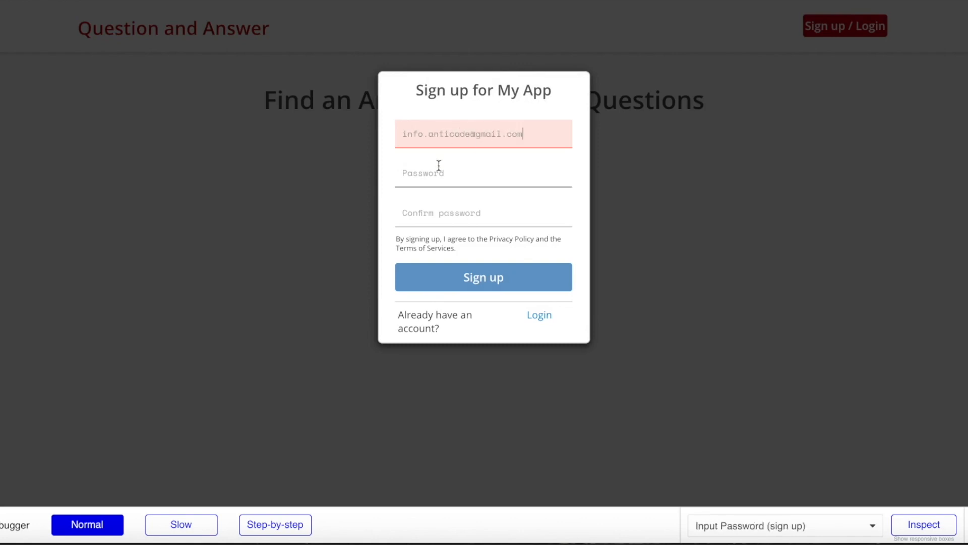
click(434, 169)
text(1234)
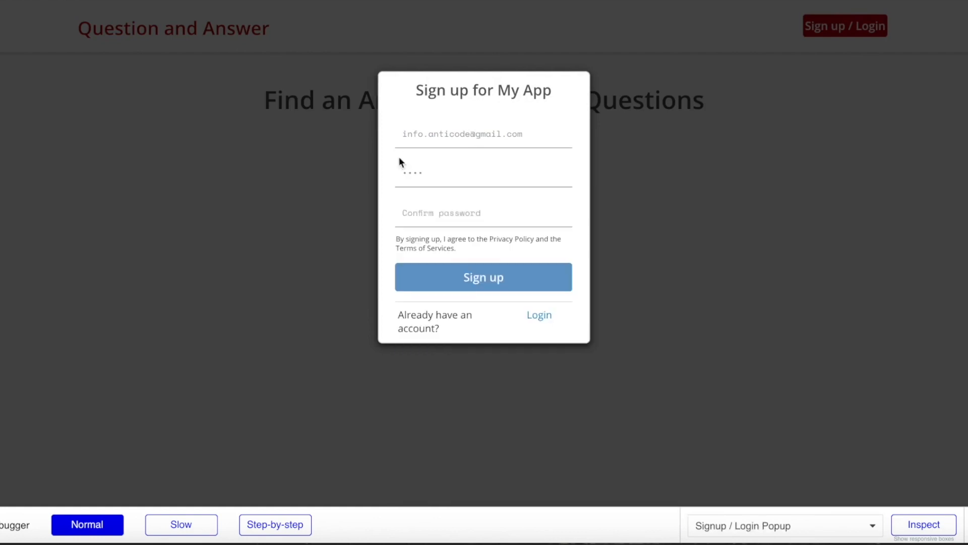
click(398, 207)
text(1)
click(386, 258)
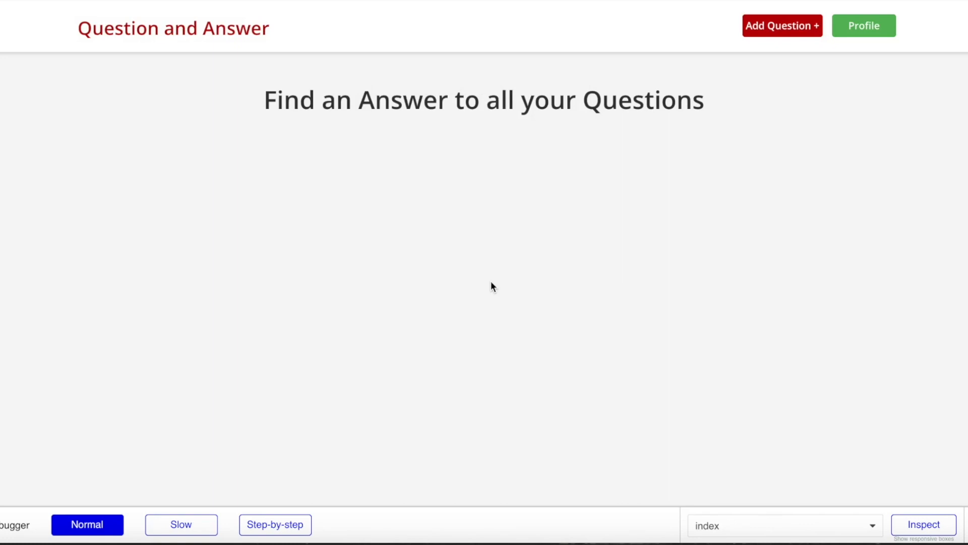
- On the profile page, enter a username and upload a profile image
click(877, 32)
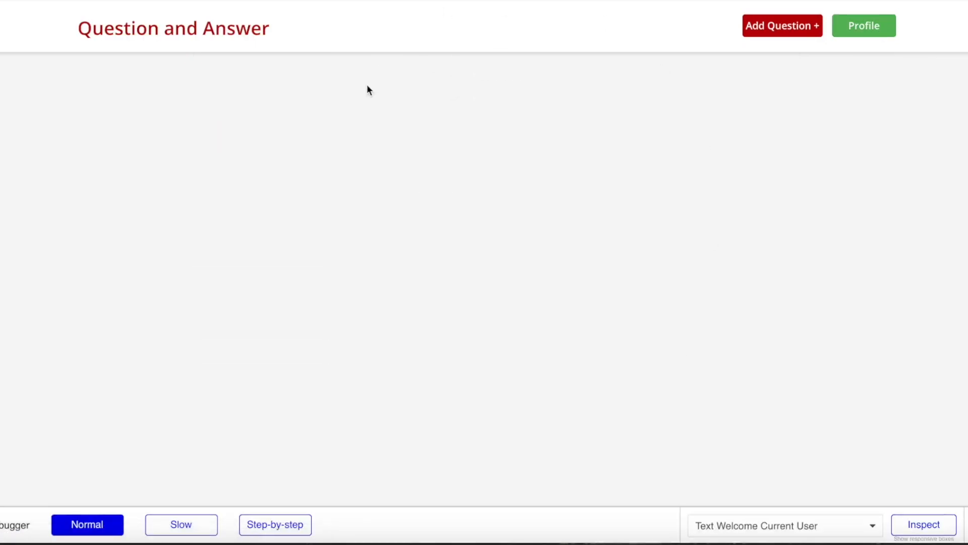
click(308, 257)
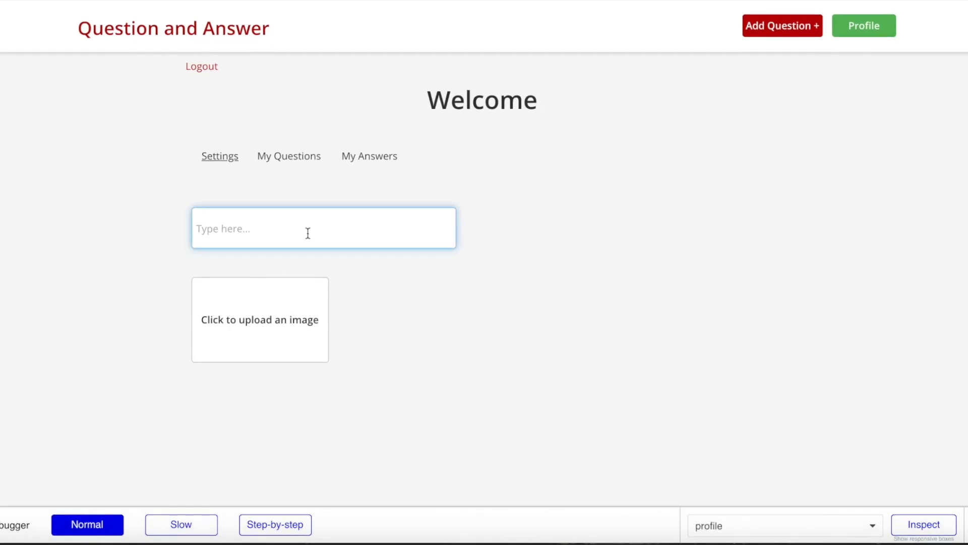
text(Noel)
drag(472, 86, 560, 93)
double_click(560, 94)
click(421, 295)
click(304, 334)
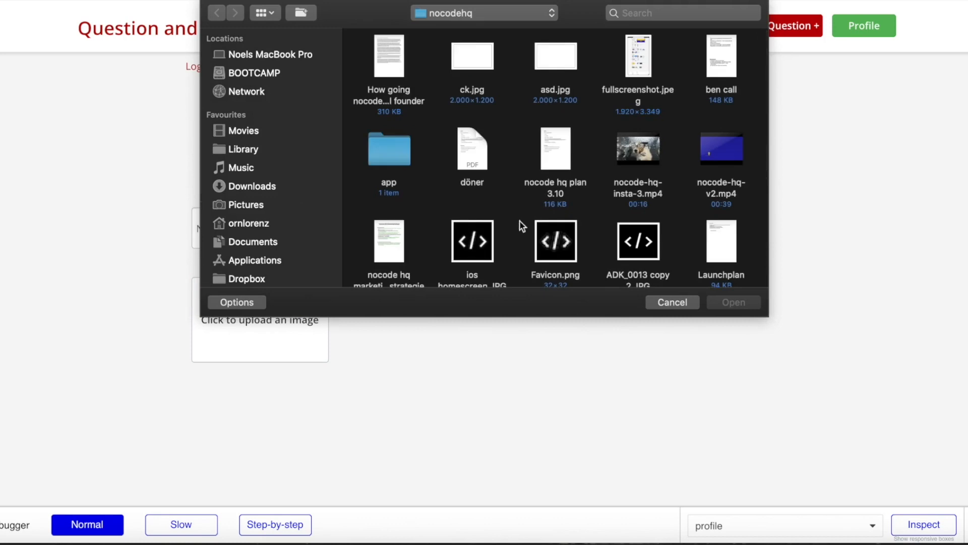
scroll(469, 221, down, 3)
double_click(391, 194)
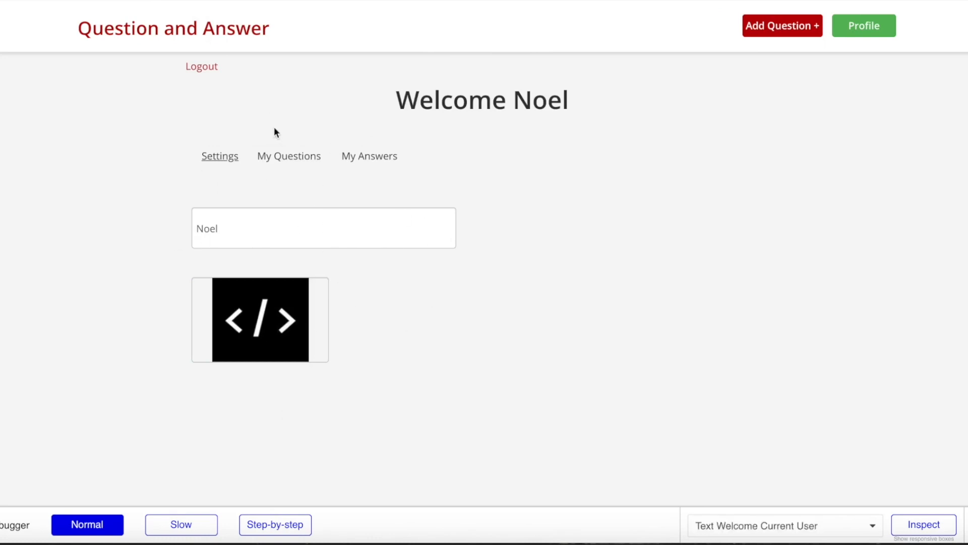
- Browse the My Questions, My Answers and Settings tabs, ending on Settings
click(279, 157)
click(361, 159)
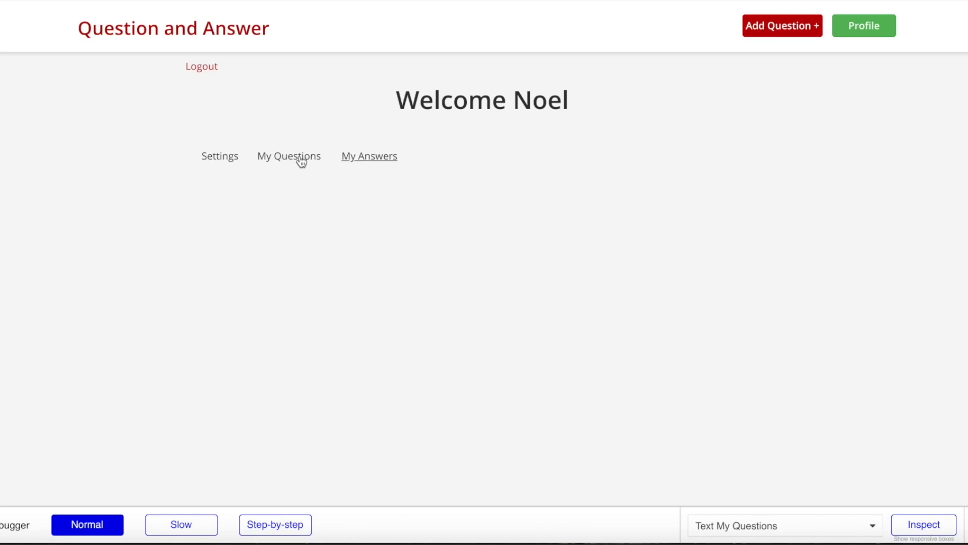
click(297, 158)
click(374, 163)
click(233, 160)
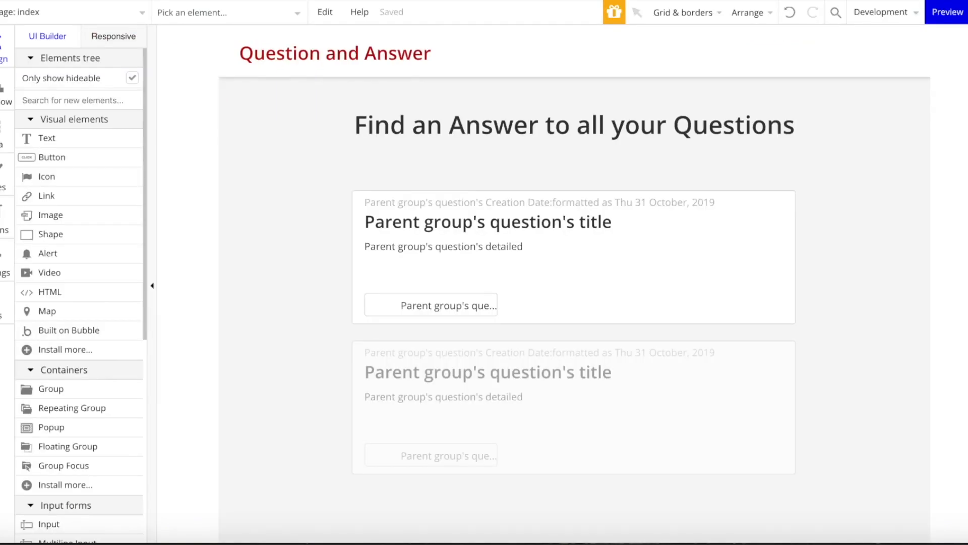
- In the Header reusable, give Add Question + a Go to page addquestion action, then reload the preview
click(75, 12)
click(251, 166)
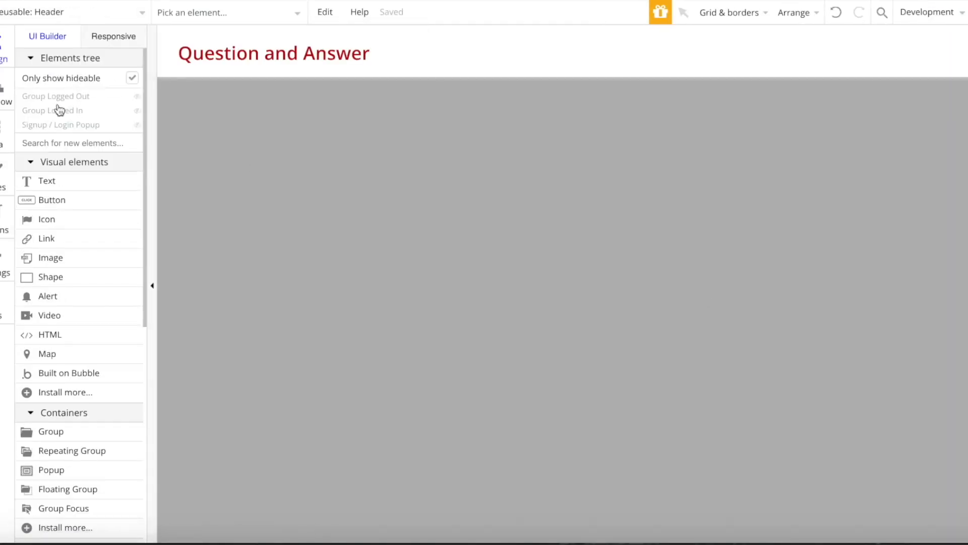
mouse_move(43, 114)
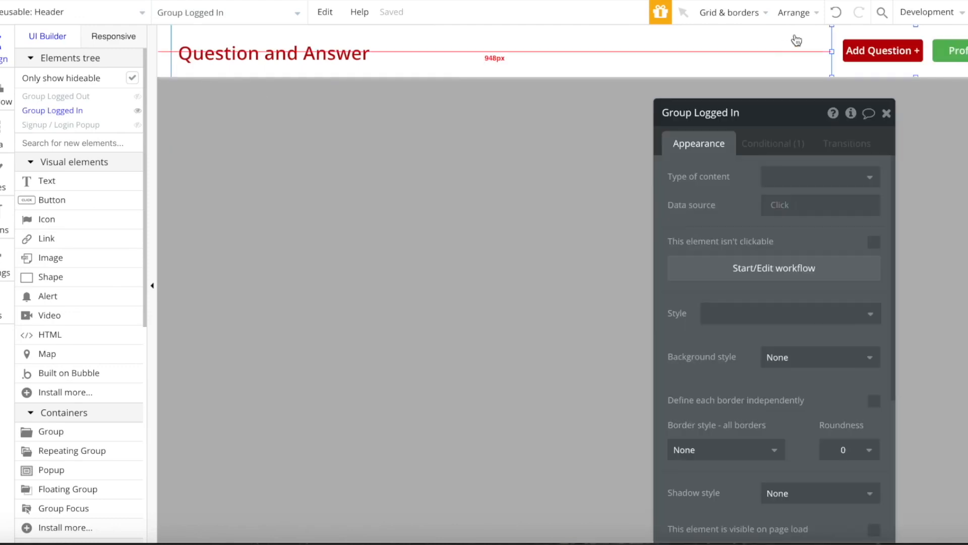
click(894, 47)
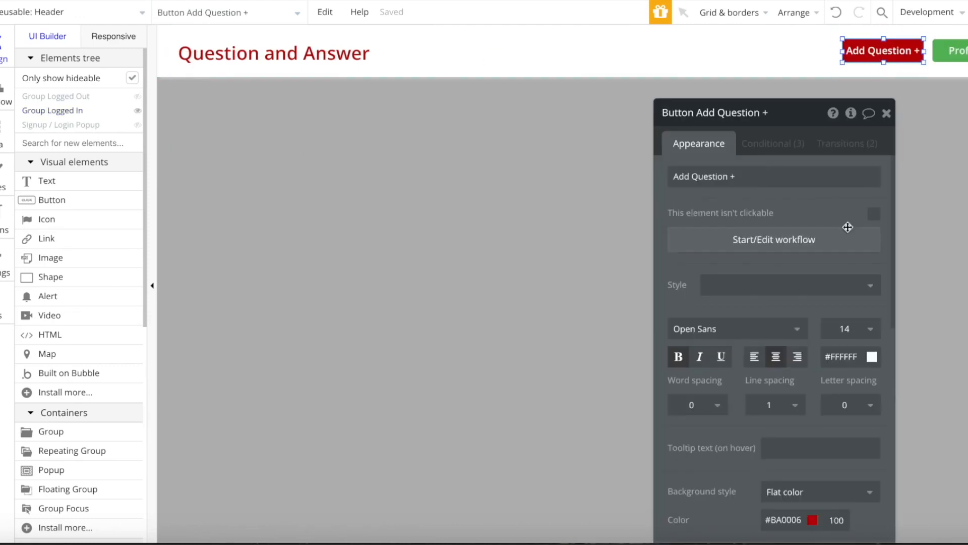
click(797, 256)
click(99, 195)
mouse_move(151, 243)
click(252, 218)
click(797, 146)
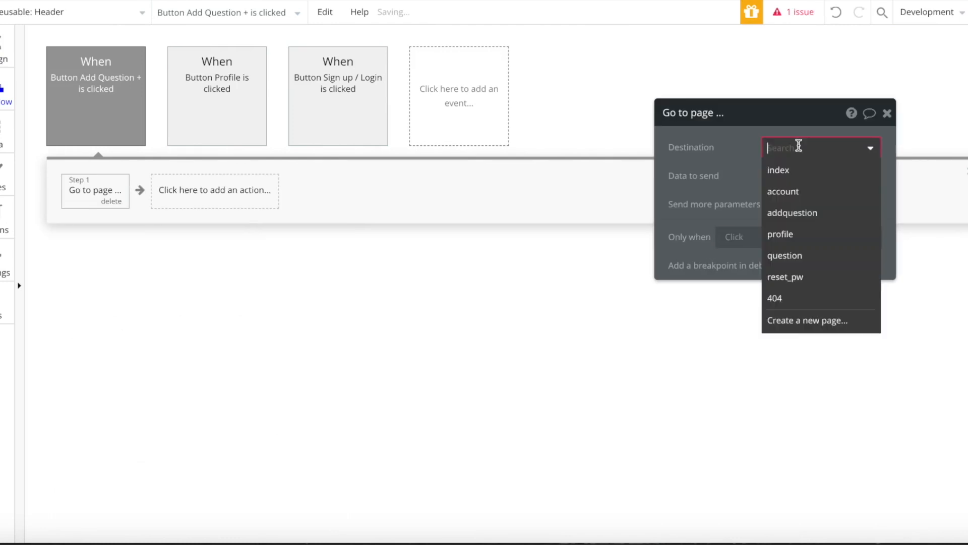
click(810, 212)
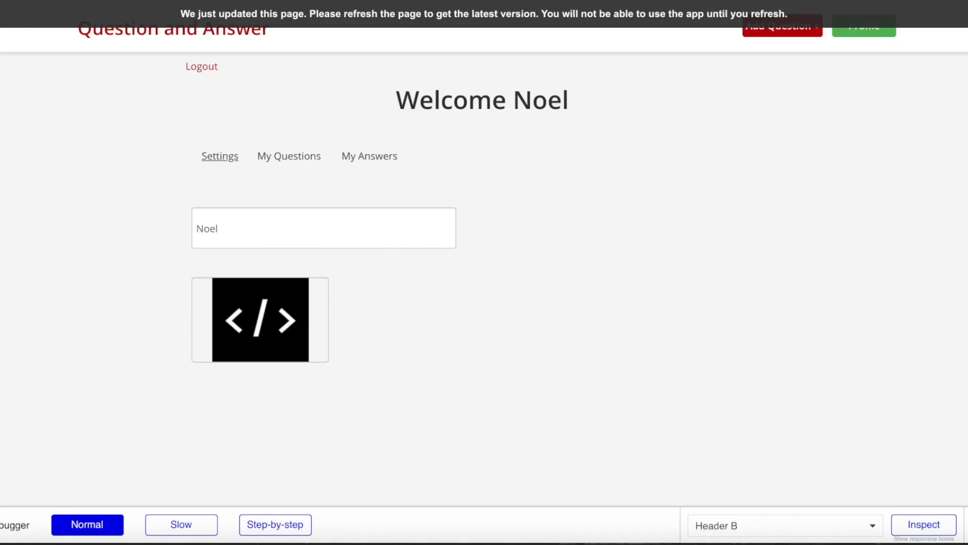
click(420, 15)
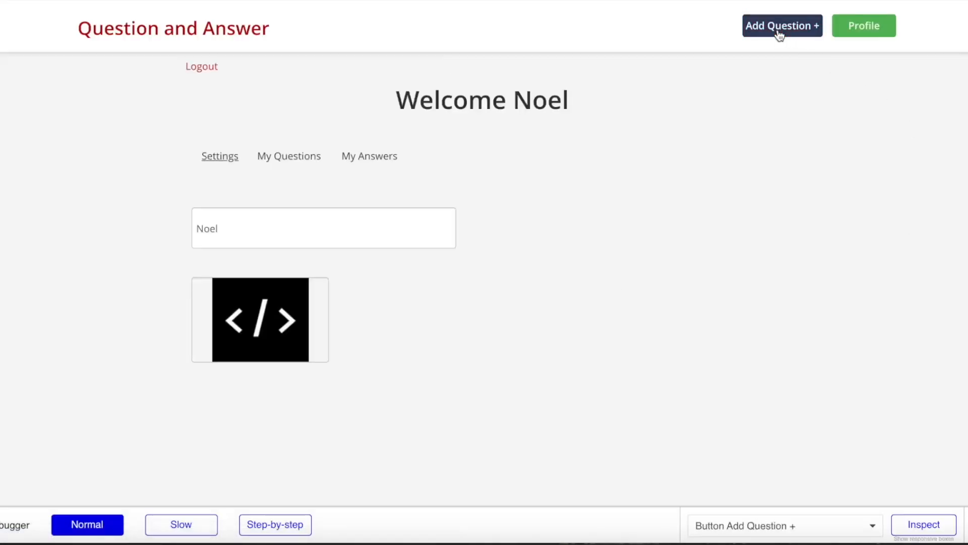
- Post 'Why is nocode so awesome?' with details starting 'I am wondering why the nocode move...'
click(779, 34)
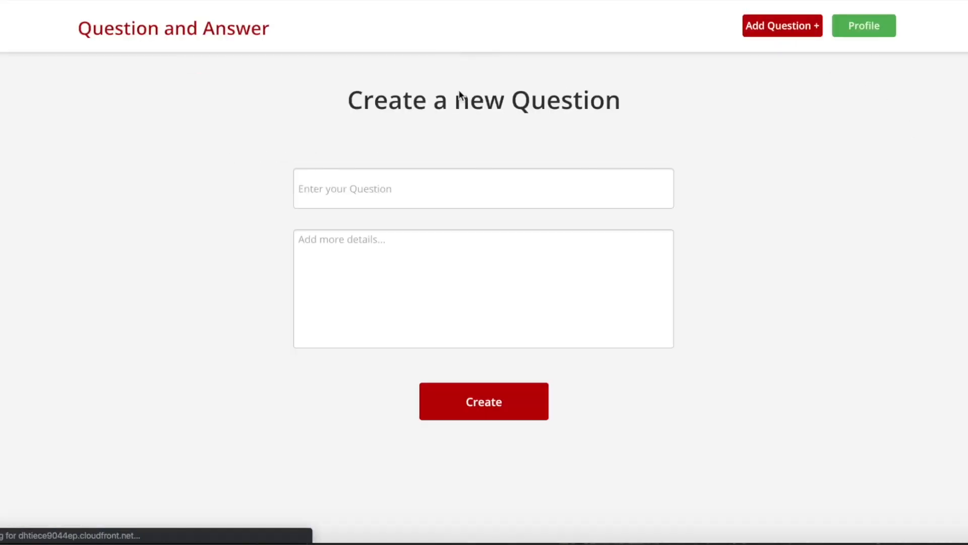
click(490, 196)
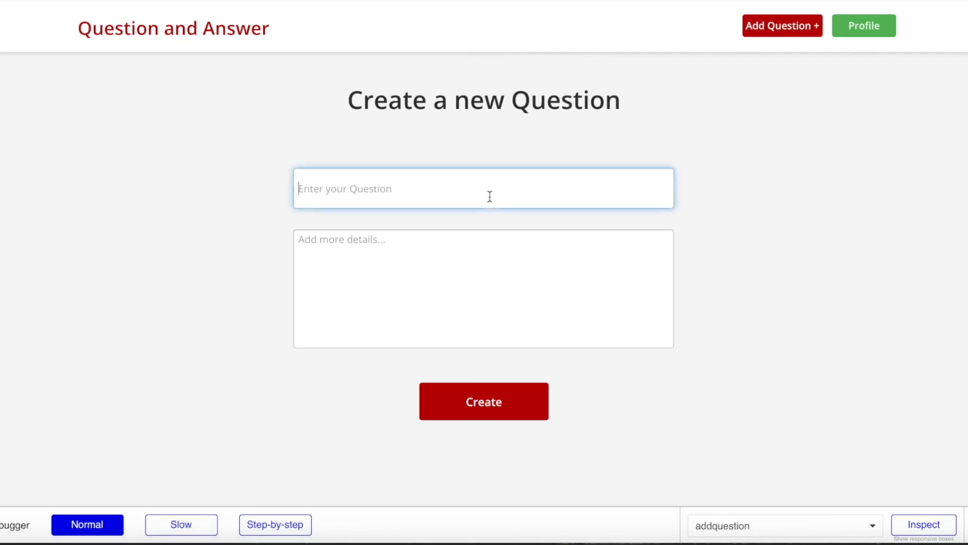
text(Why)
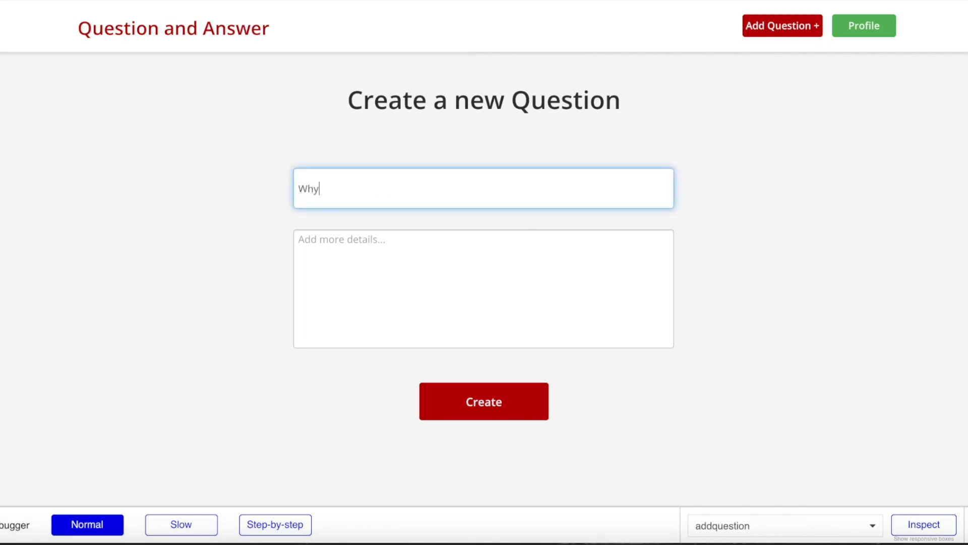
text( is noco)
key(BackSpace)
key(BackSpace)
text(ocode so awesome?)
click(393, 302)
text(I am wondering why the nocode move)
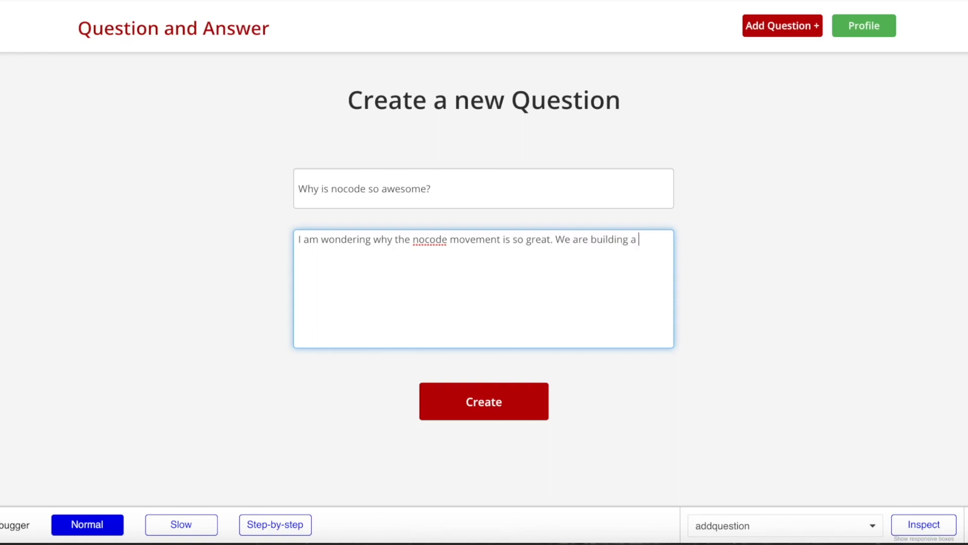
text(pp in less than 45 minutes!!)
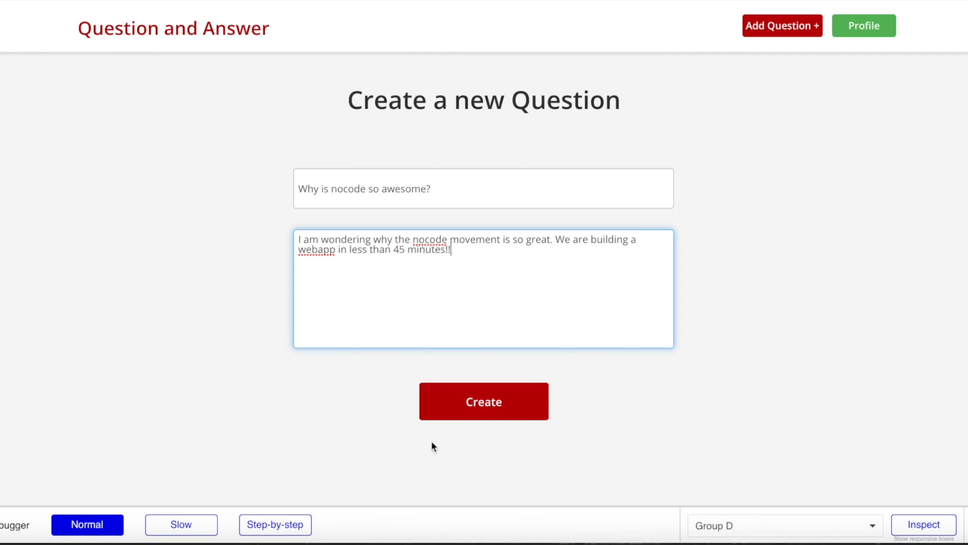
click(663, 384)
click(474, 388)
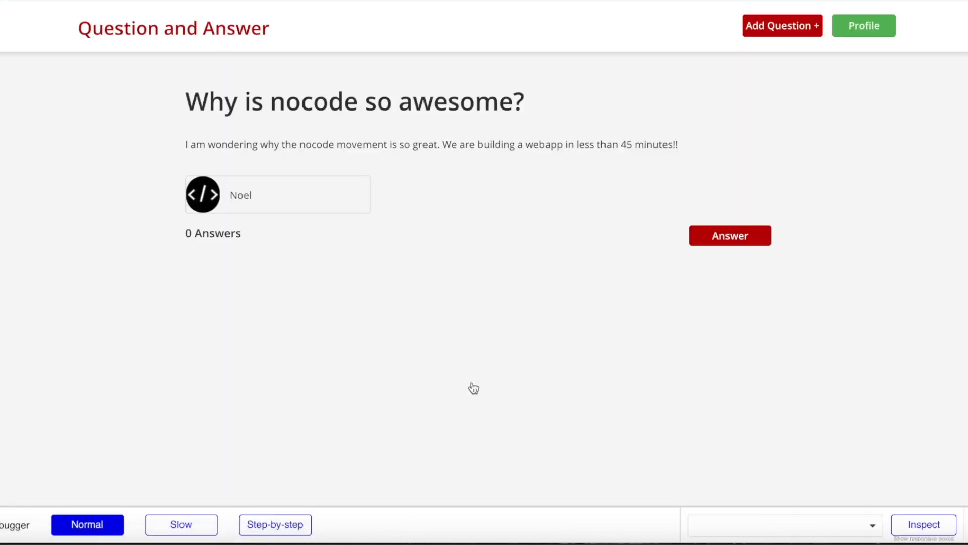
- Inspect the question's heading, description and author username on its page
triple_click(262, 101)
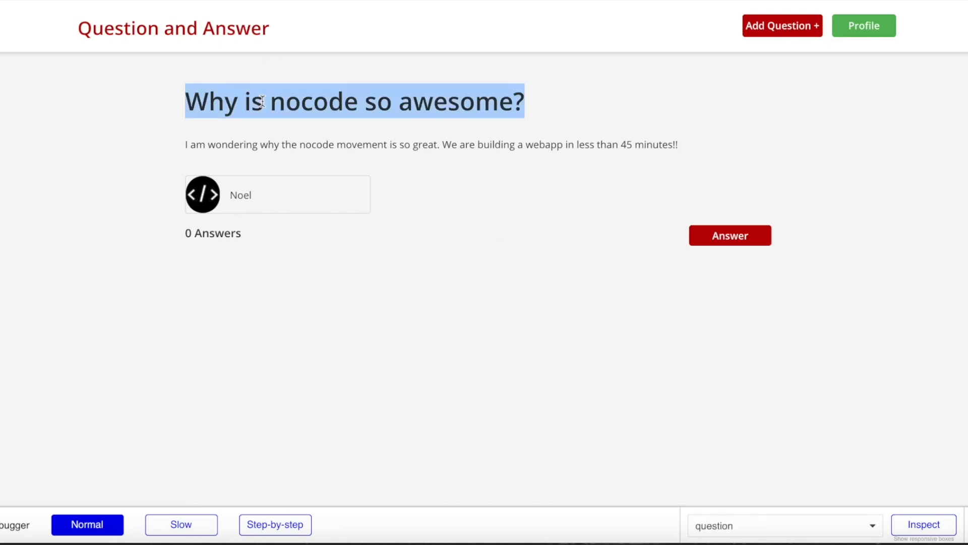
click(262, 101)
drag(184, 153, 435, 150)
click(266, 168)
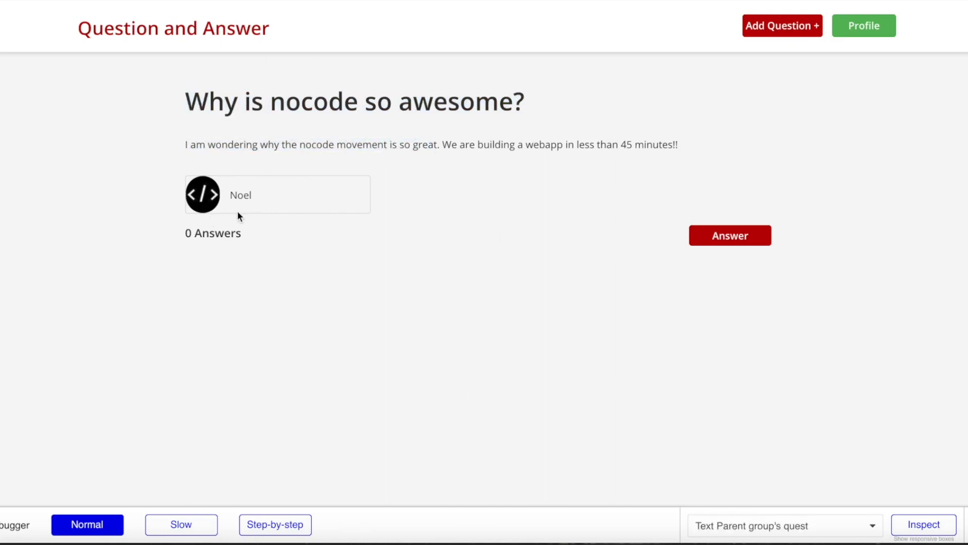
double_click(240, 194)
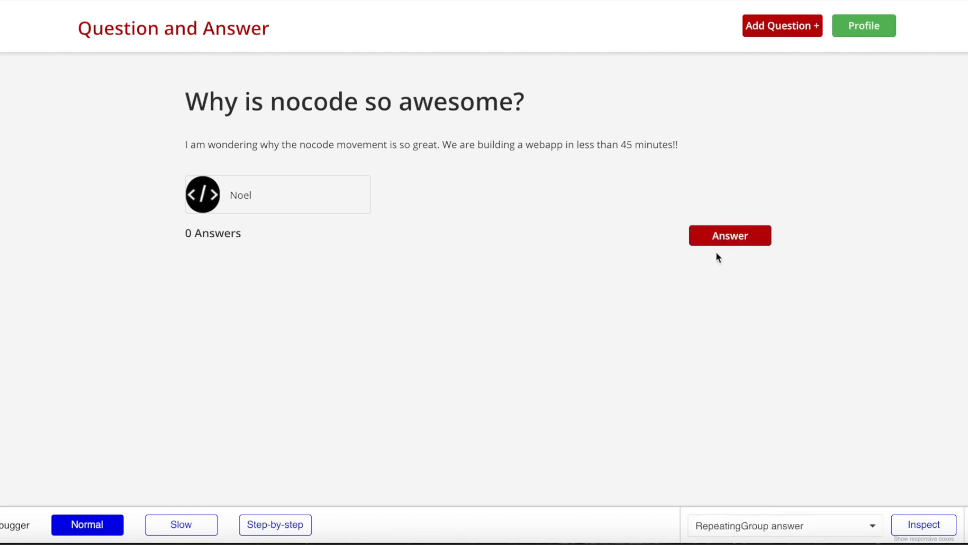
- Submit an answer about nocode letting you build without coding, ending with a thumbs-up emoji
click(725, 236)
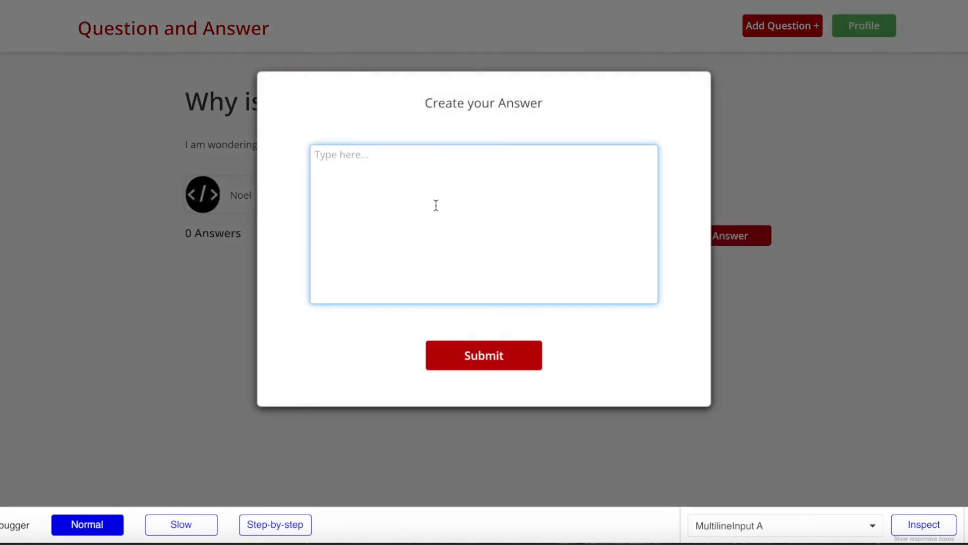
text(Nocoe)
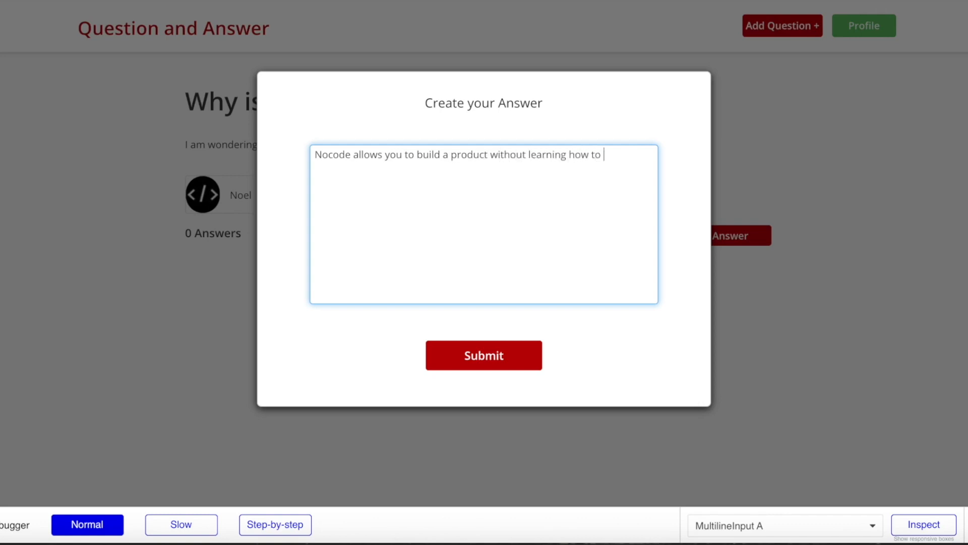
key(ctrl+super+space)
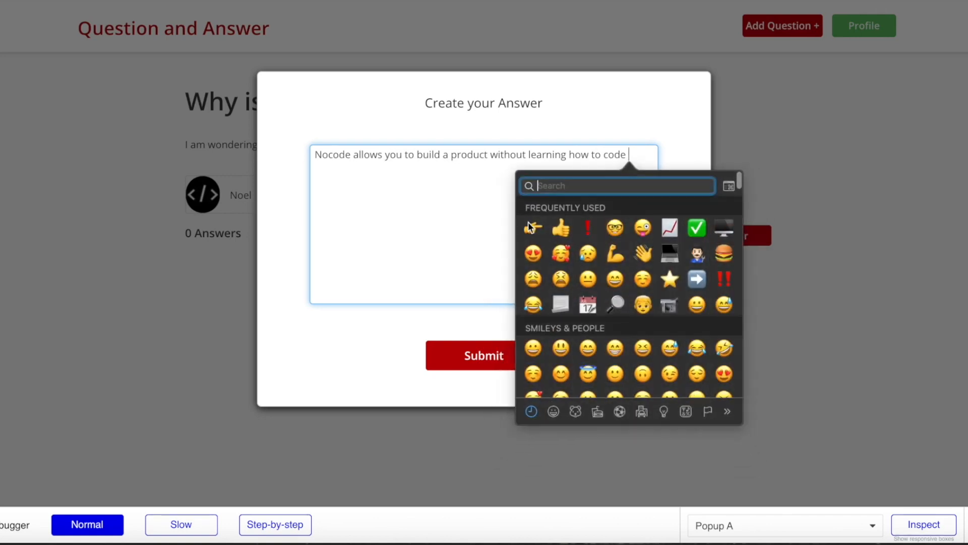
click(565, 224)
click(630, 156)
key(ctrl+super+space)
click(543, 222)
click(475, 351)
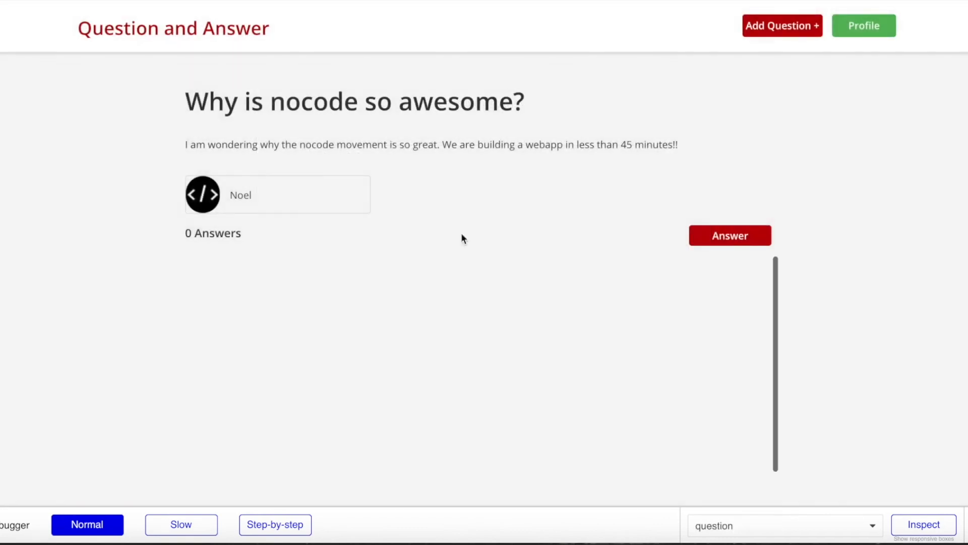
scroll(460, 205, down, 5)
scroll(460, 204, up, 6)
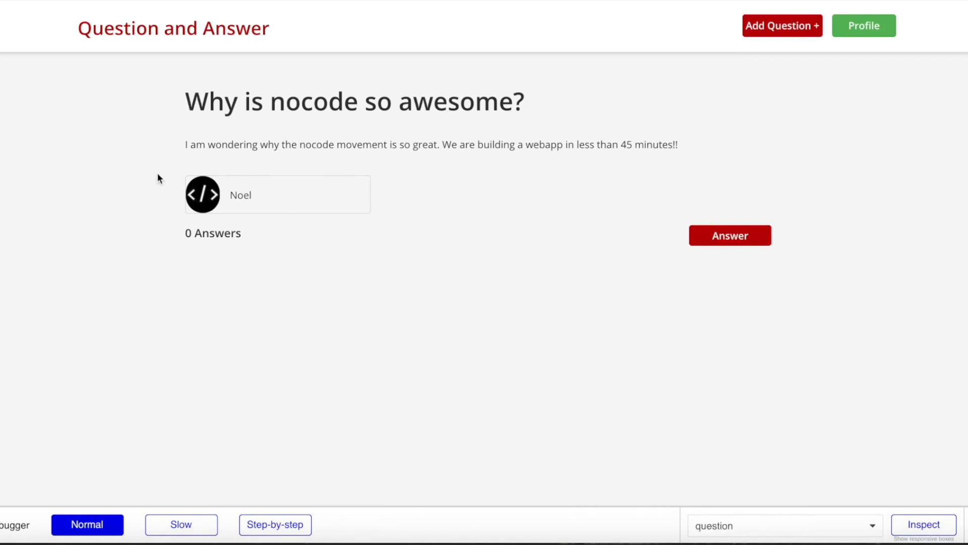
- Open the workflow of the Submit button in the question page's answer popup
click(151, 0)
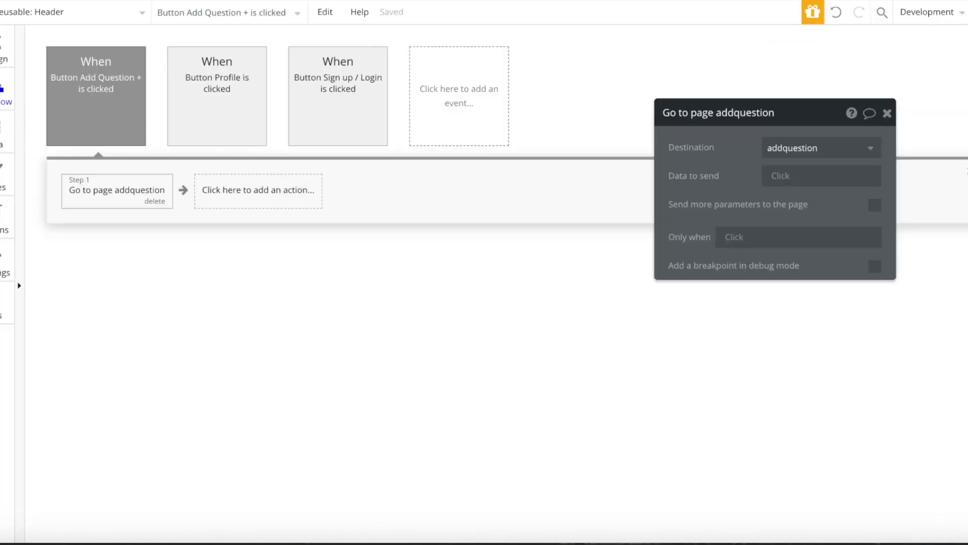
click(4, 49)
click(26, 15)
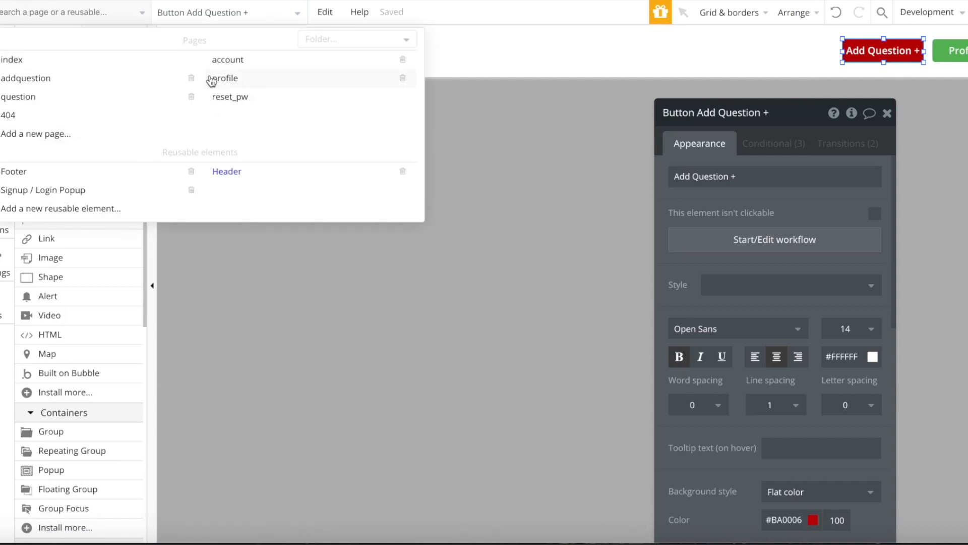
click(66, 104)
click(246, 12)
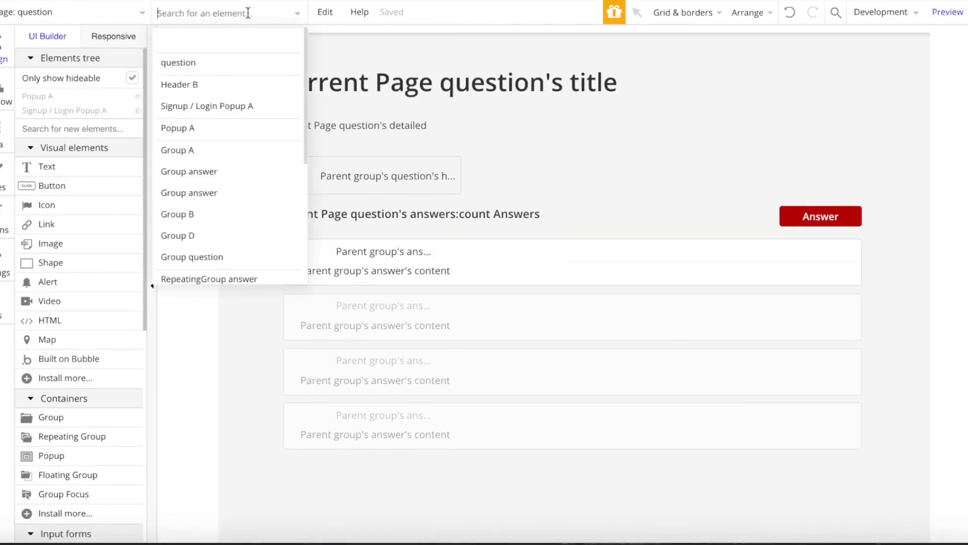
click(188, 126)
click(598, 334)
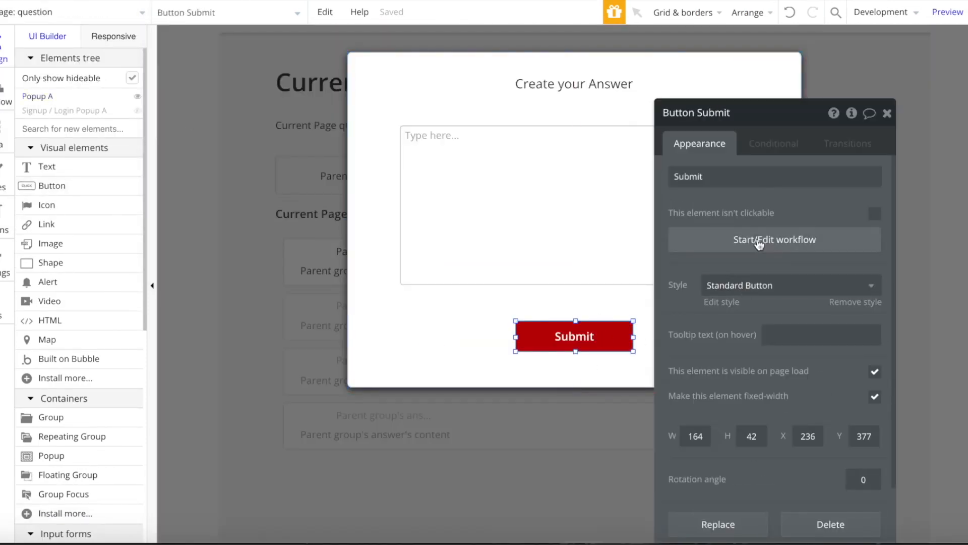
click(759, 241)
click(100, 196)
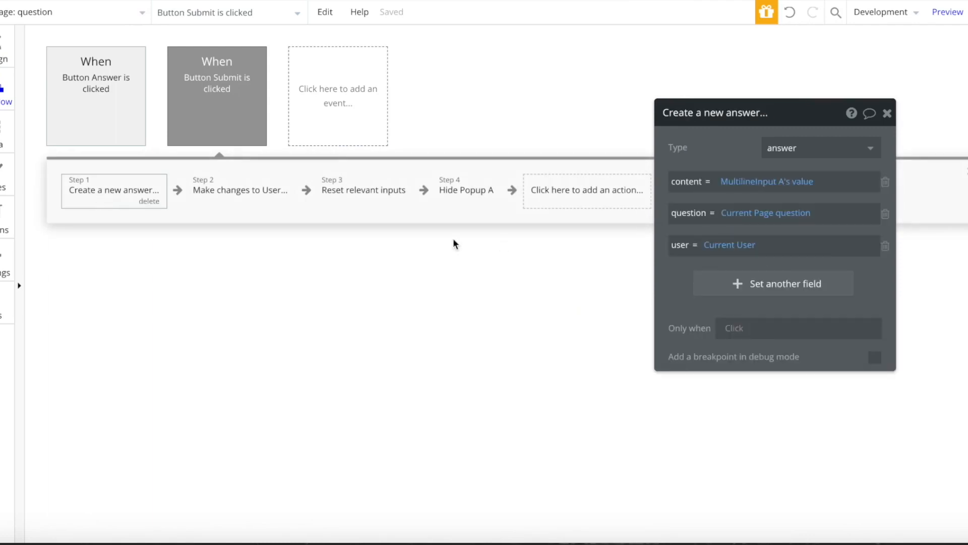
- Add a Make changes to thing action targeting the Current Page question
right_click(239, 201)
click(579, 182)
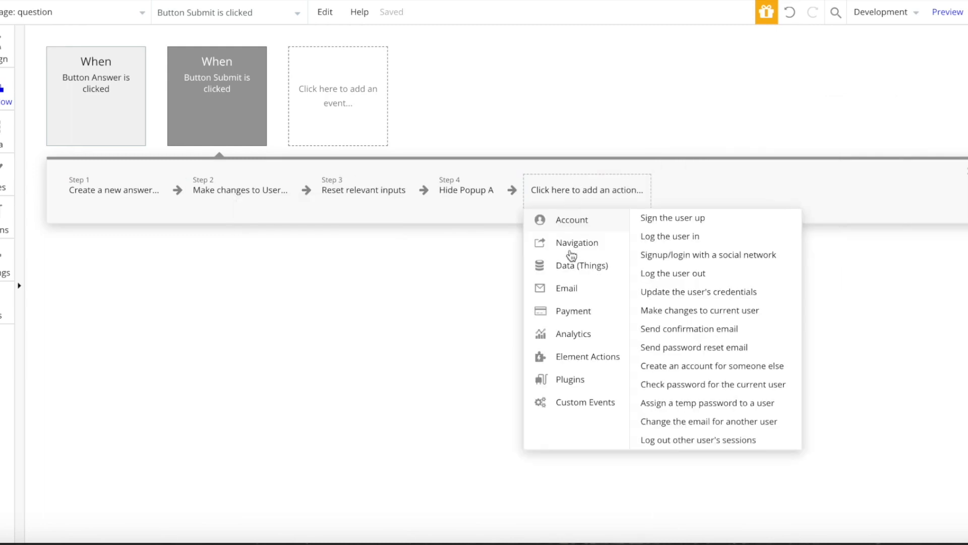
mouse_move(566, 264)
click(707, 242)
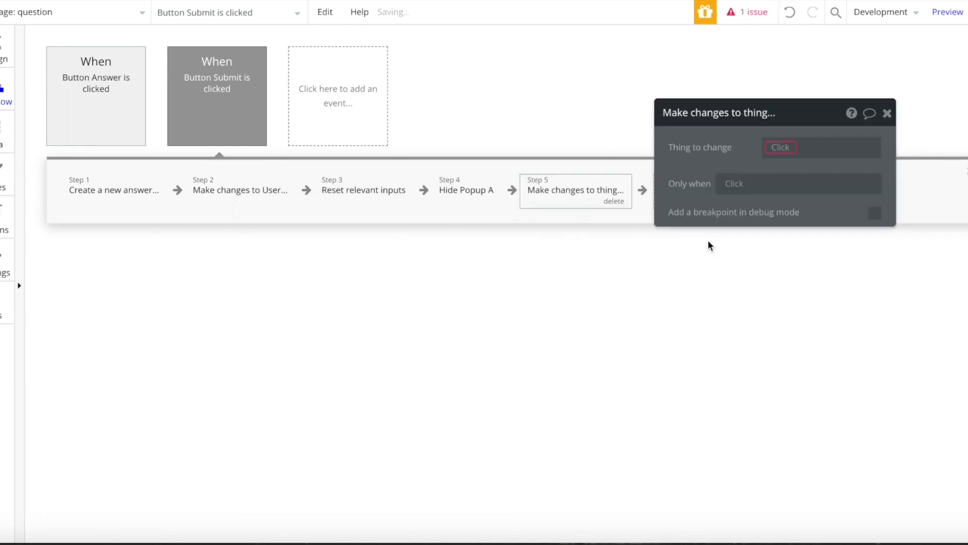
click(771, 151)
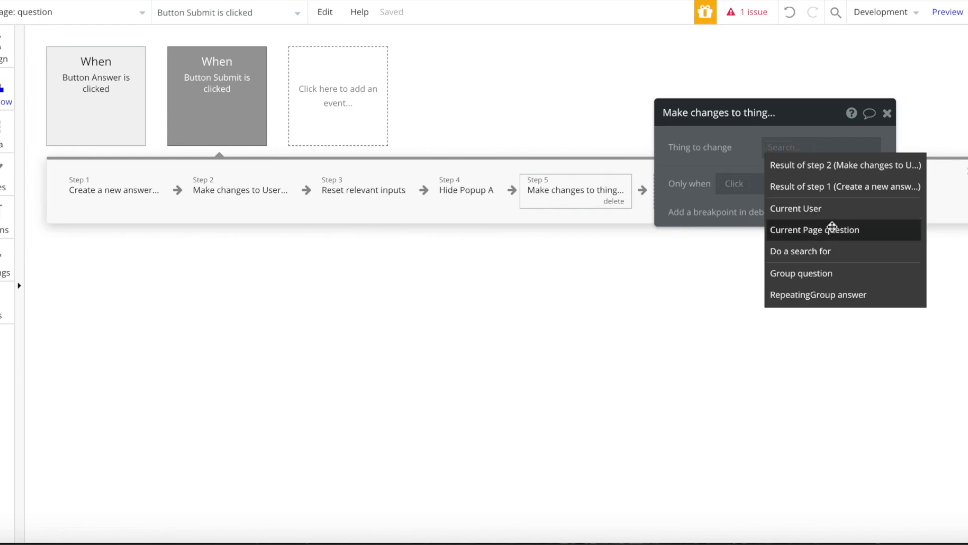
click(833, 231)
click(789, 197)
click(687, 180)
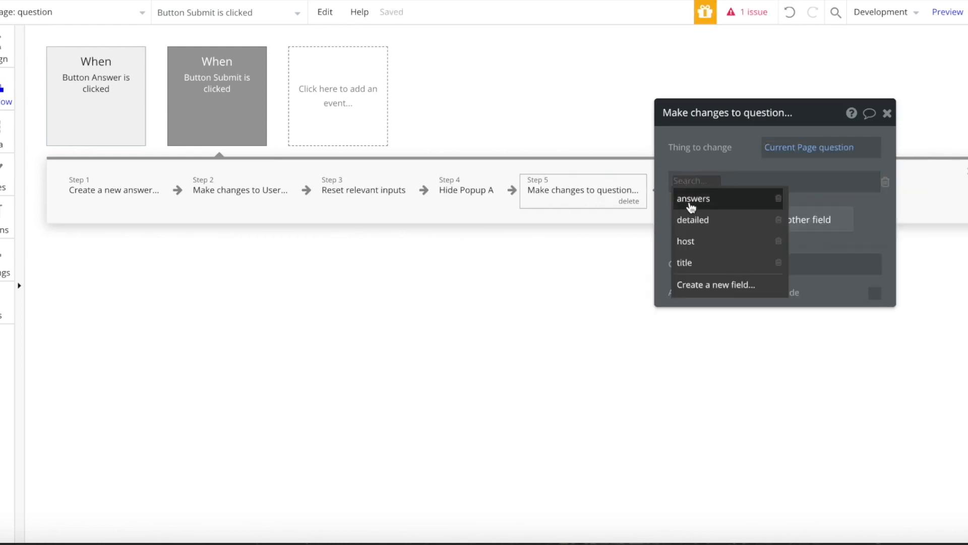
- Have it add step 1's result to the question's answers, and move it to step 3
click(690, 198)
click(716, 181)
click(688, 198)
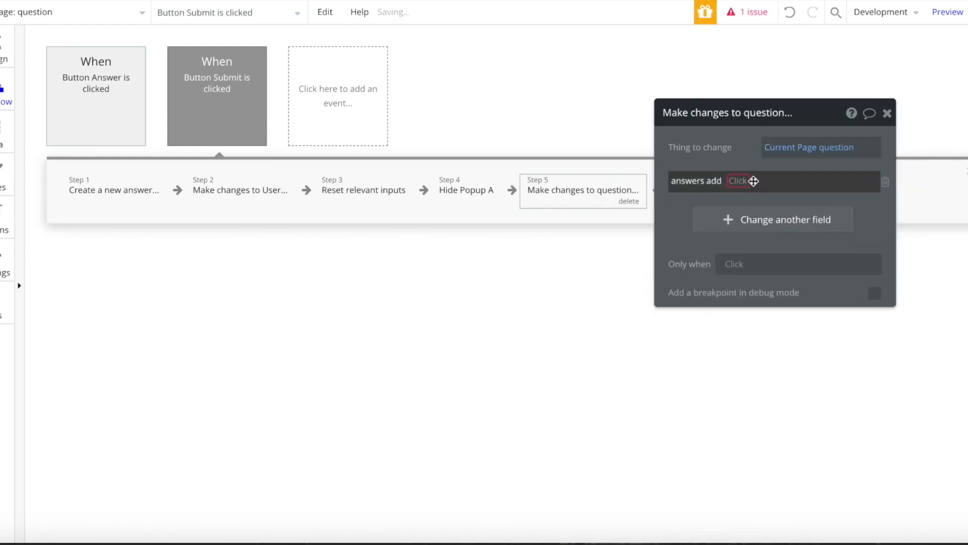
click(754, 181)
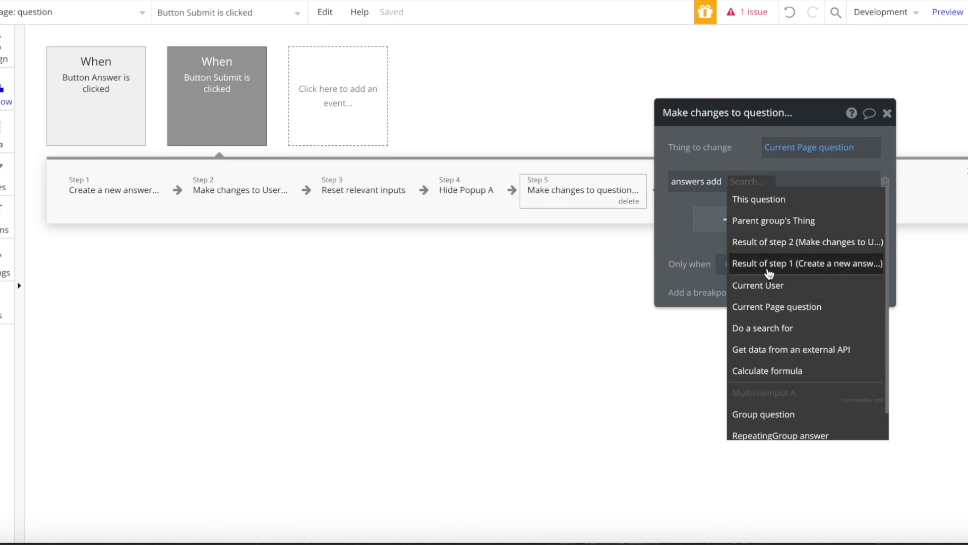
click(804, 266)
drag(585, 188, 303, 207)
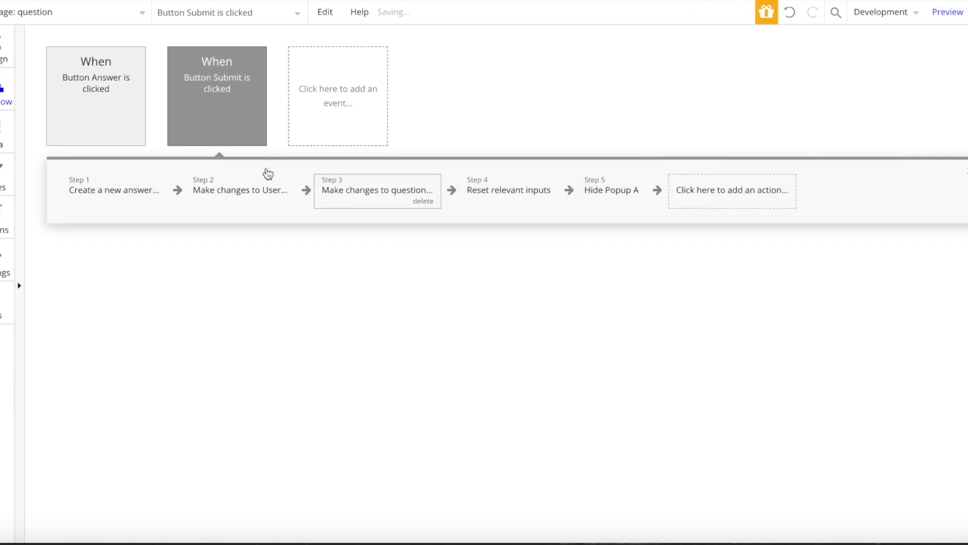
click(3, 56)
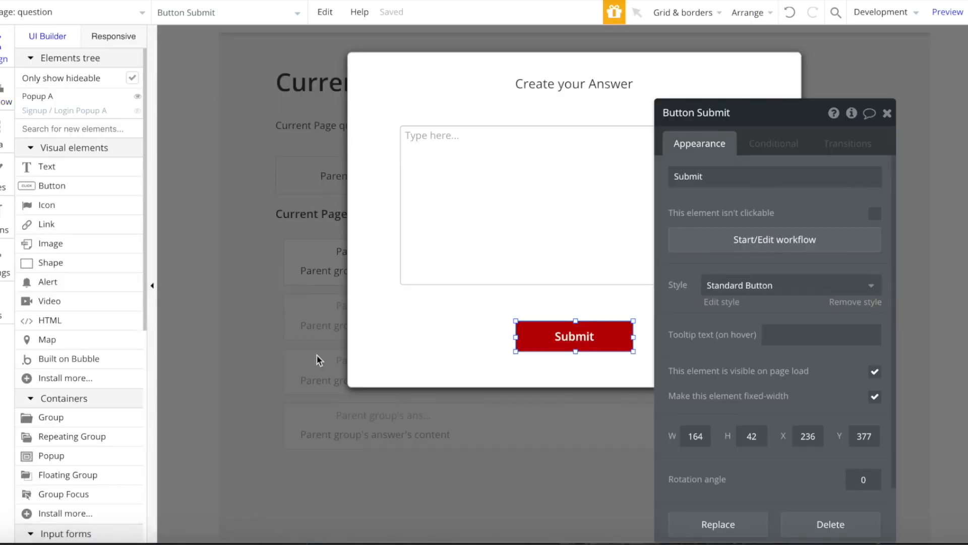
- Make the answer's username go to the account page, sending the parent group answer's user
click(335, 421)
click(335, 422)
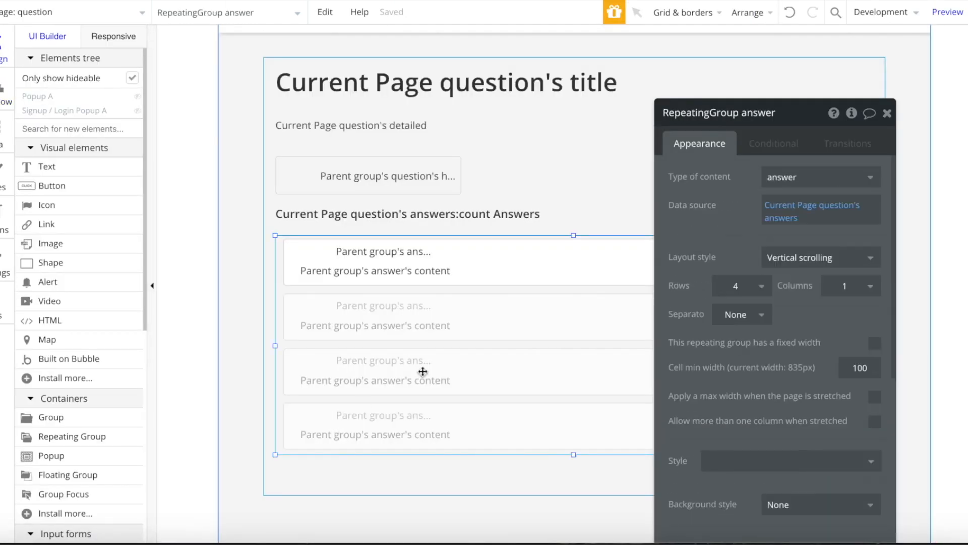
click(398, 250)
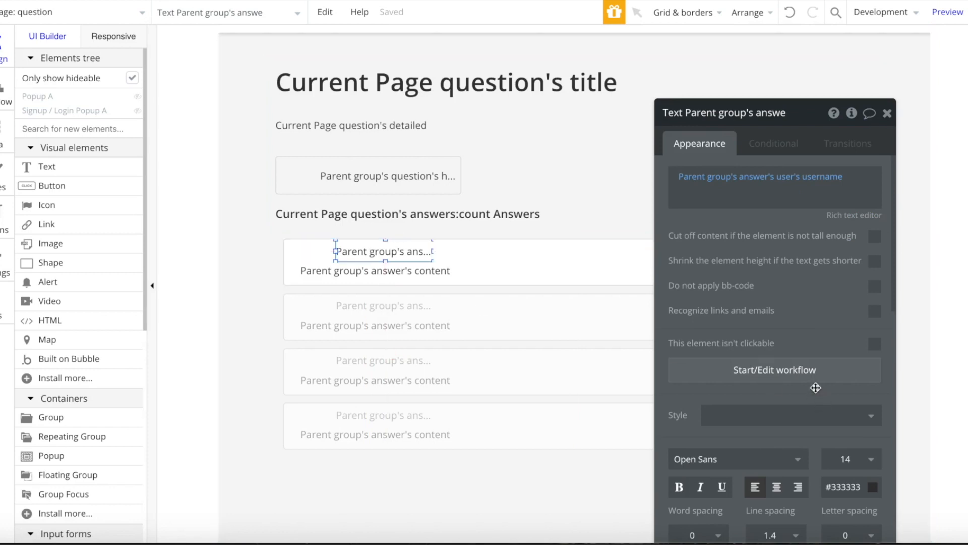
click(775, 371)
click(147, 199)
mouse_move(97, 240)
click(227, 218)
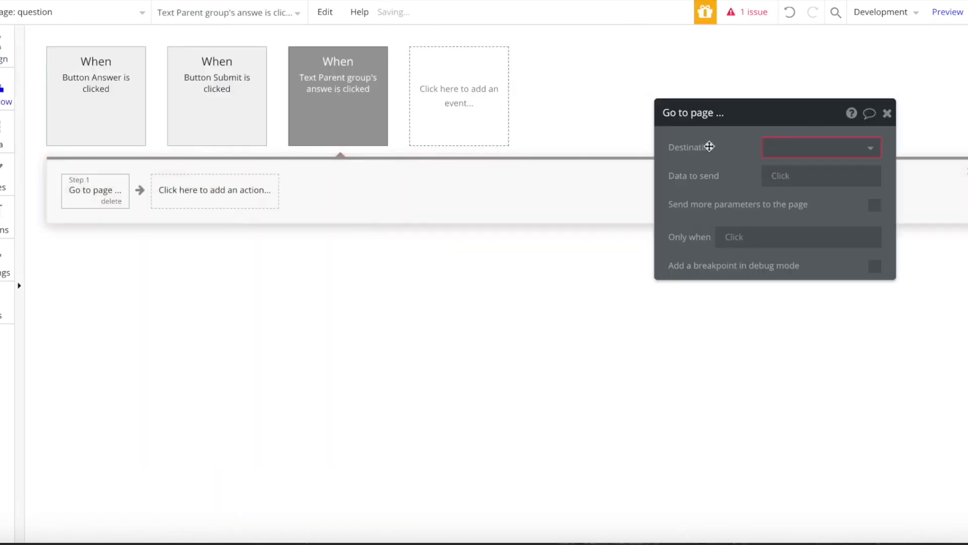
click(767, 149)
click(815, 189)
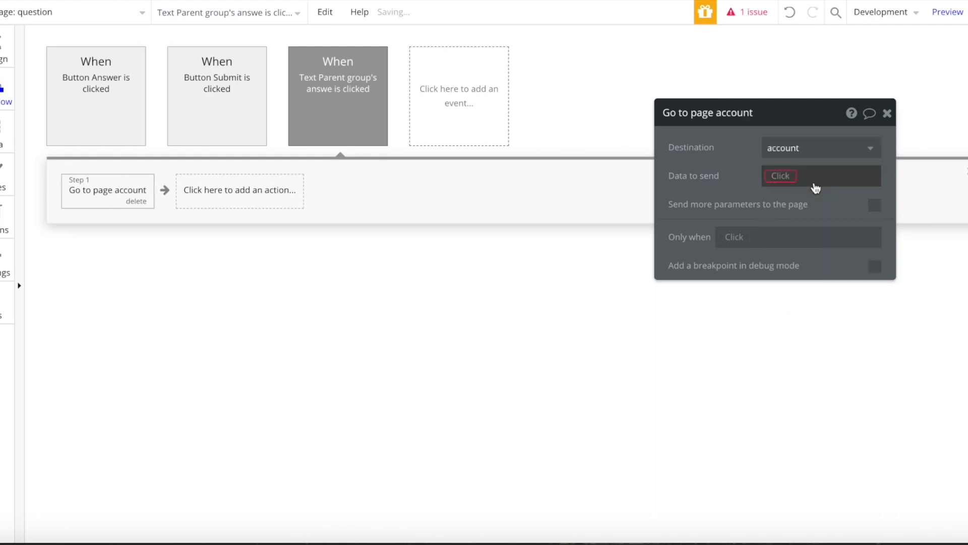
click(816, 187)
click(806, 193)
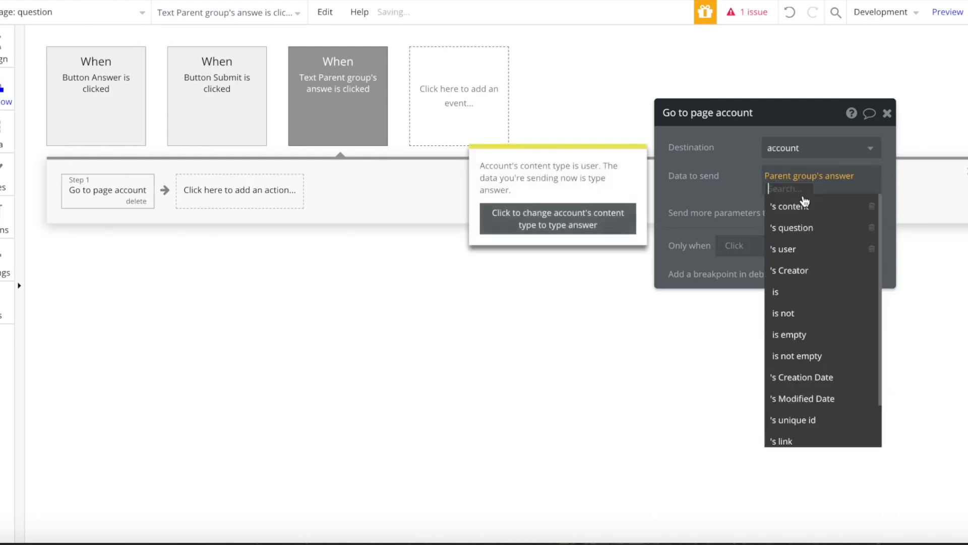
click(789, 249)
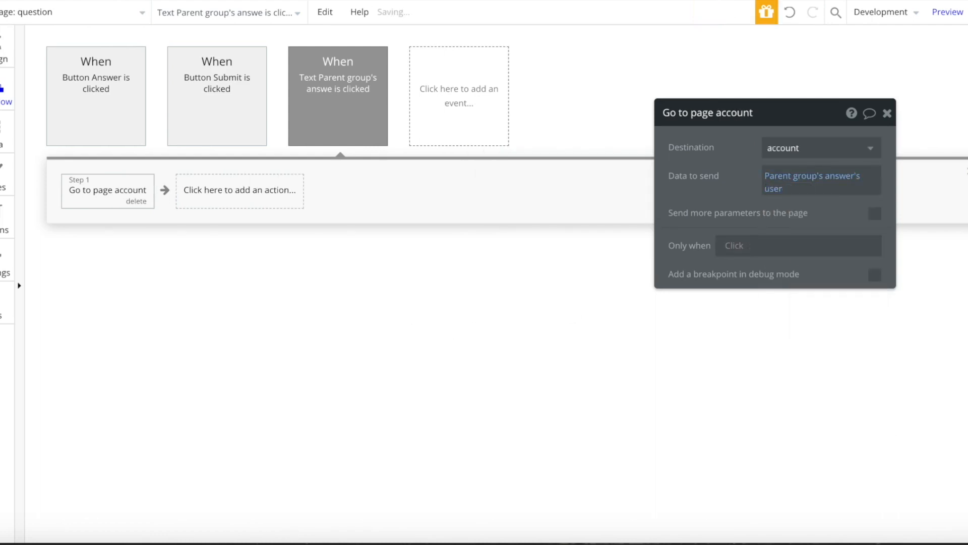
- On the question page, make the host username go to the account page with the question's host
right_click(105, 205)
click(144, 238)
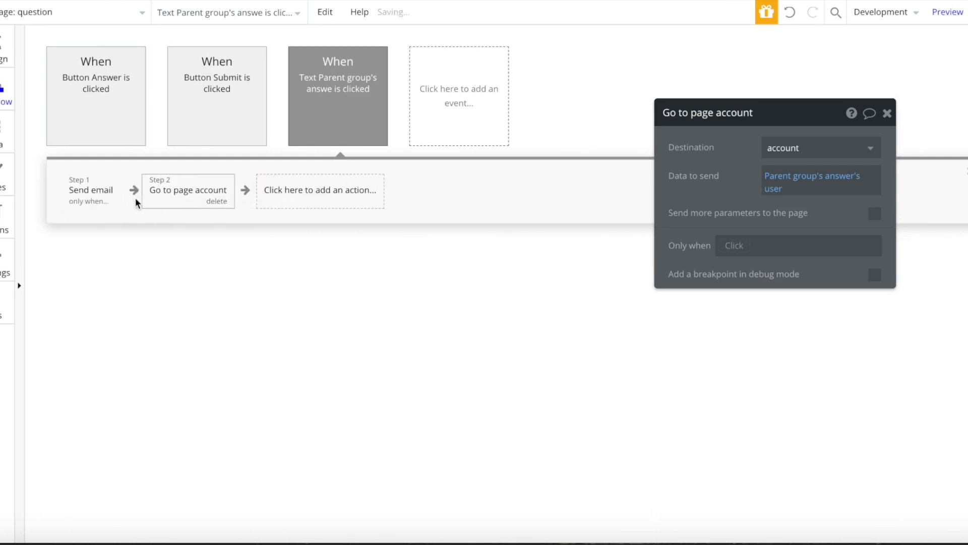
right_click(126, 202)
click(157, 335)
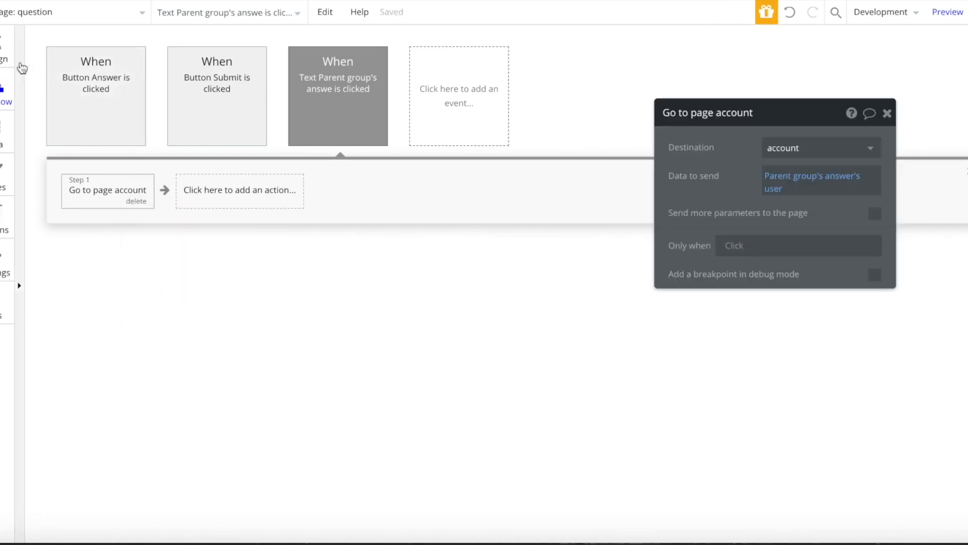
click(416, 186)
click(785, 370)
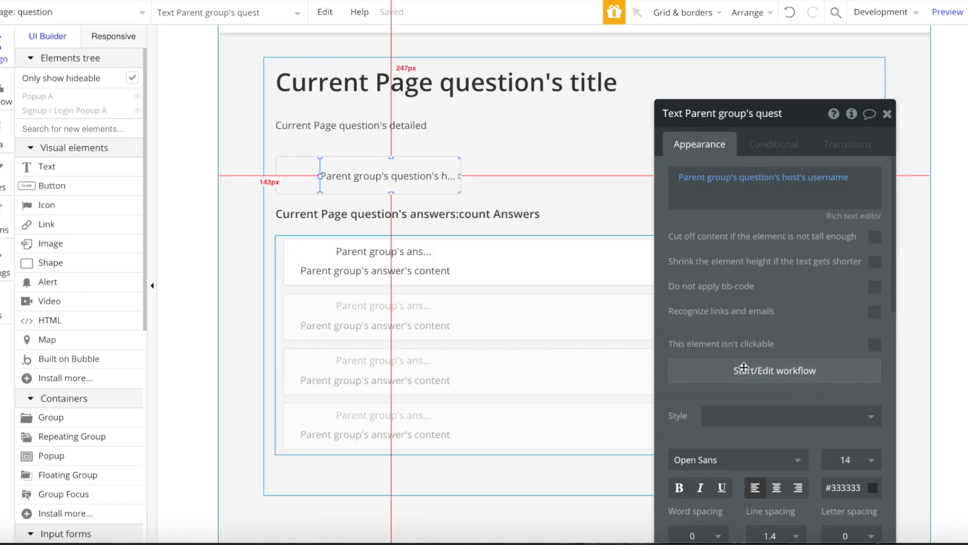
key(super+v)
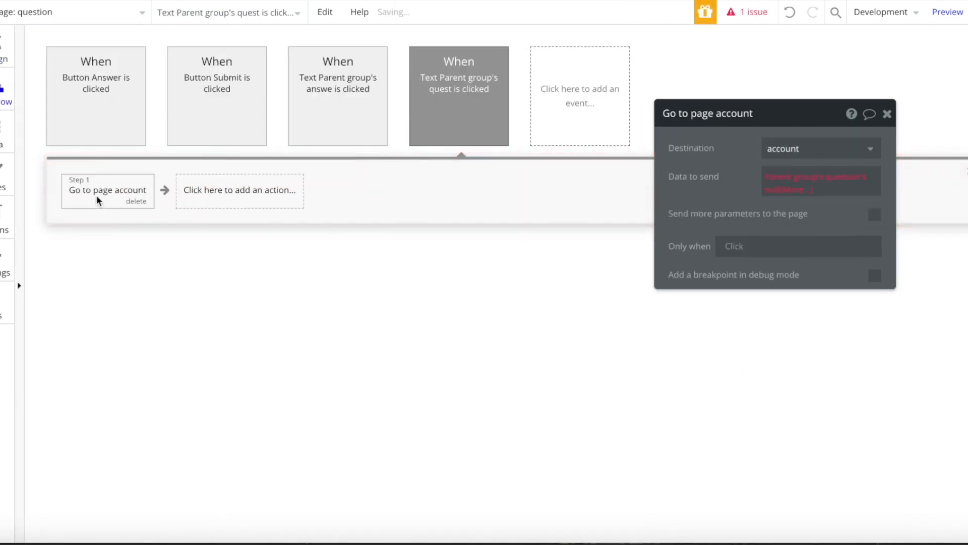
click(798, 174)
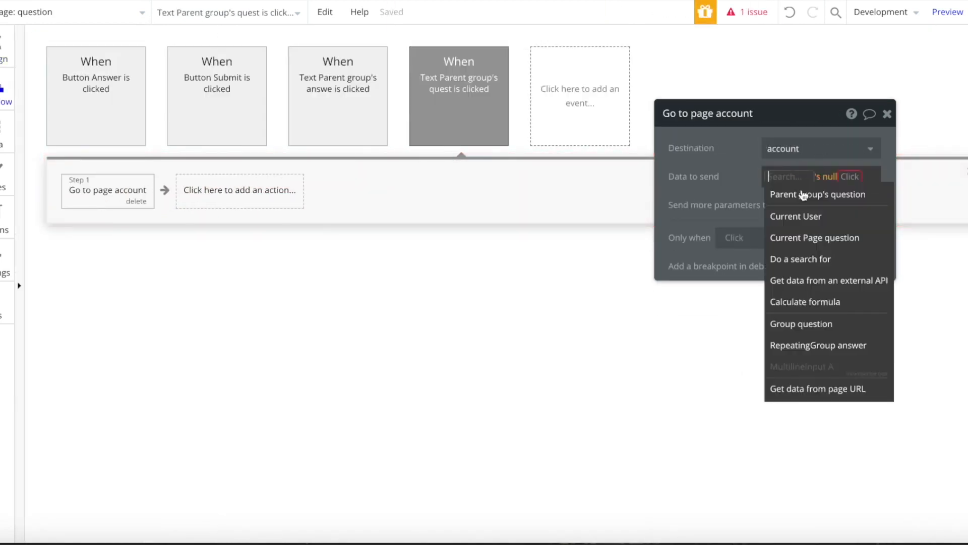
click(831, 193)
click(787, 249)
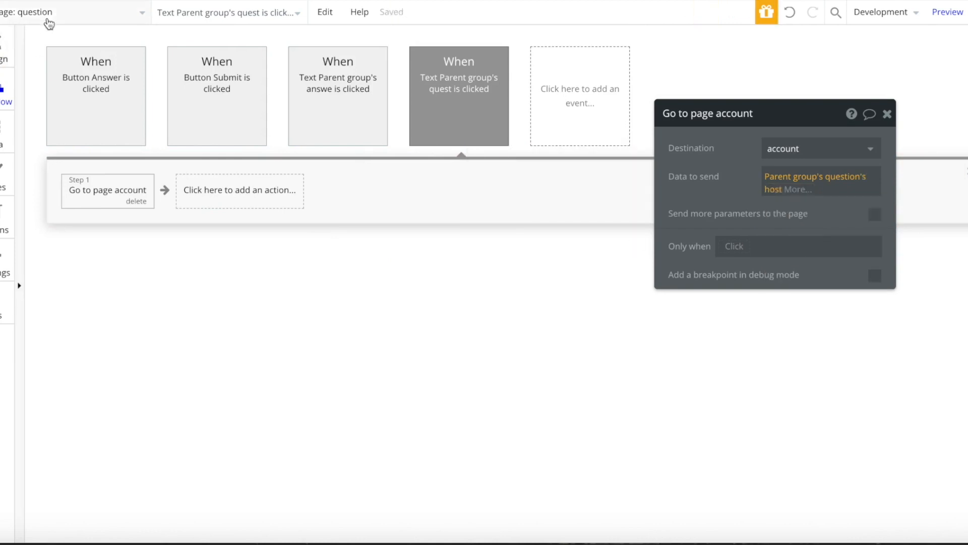
- On the index page, make the host username go to the account page with the question's host
click(41, 15)
click(29, 66)
click(5, 52)
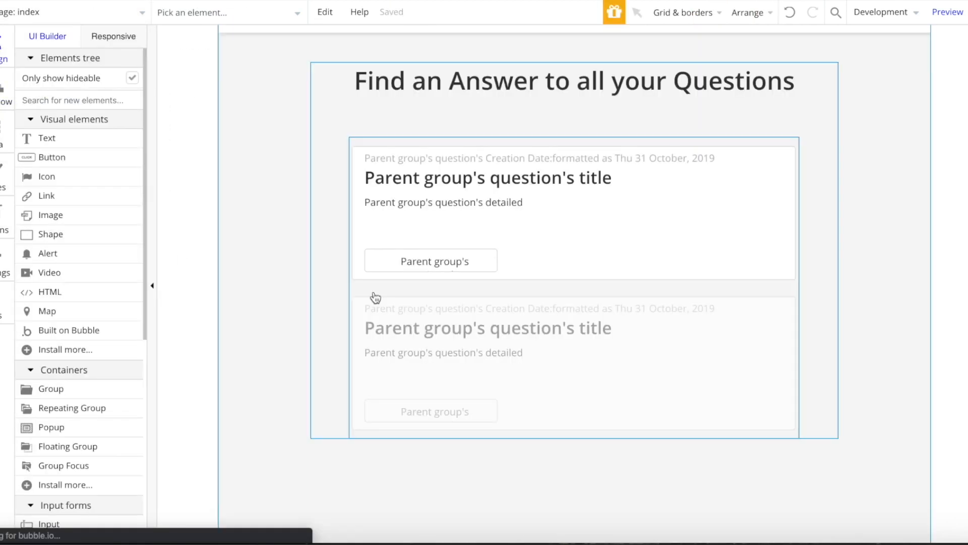
click(456, 267)
click(711, 370)
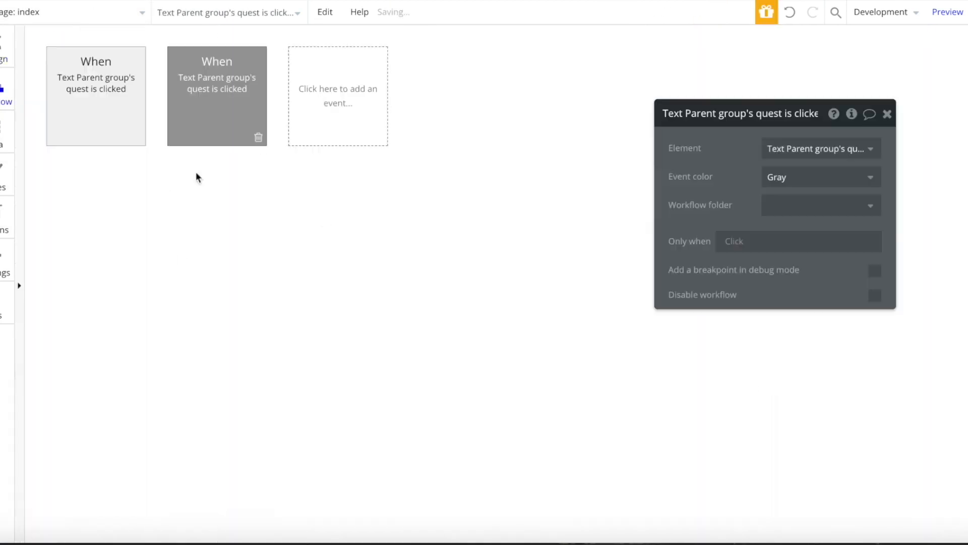
click(144, 183)
click(237, 217)
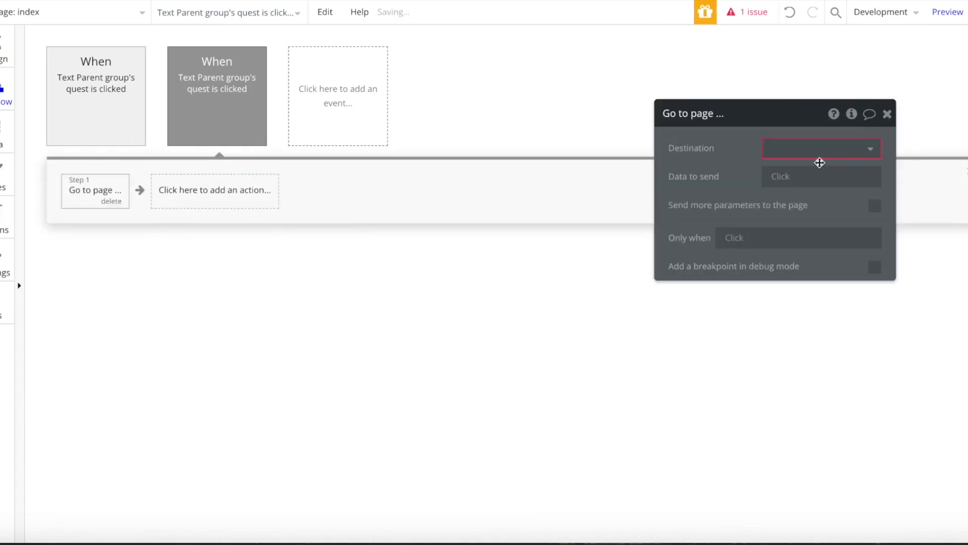
click(801, 160)
click(802, 190)
click(781, 183)
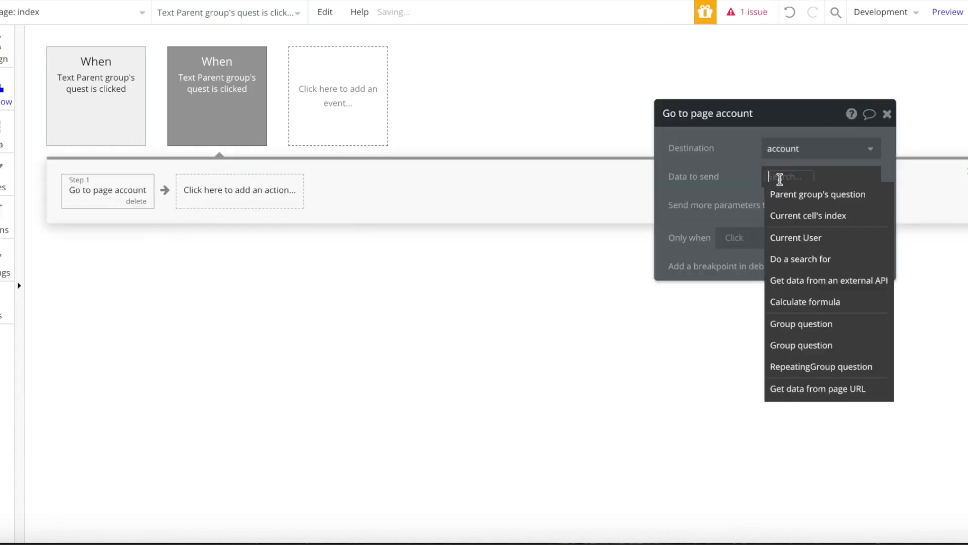
click(782, 191)
click(796, 248)
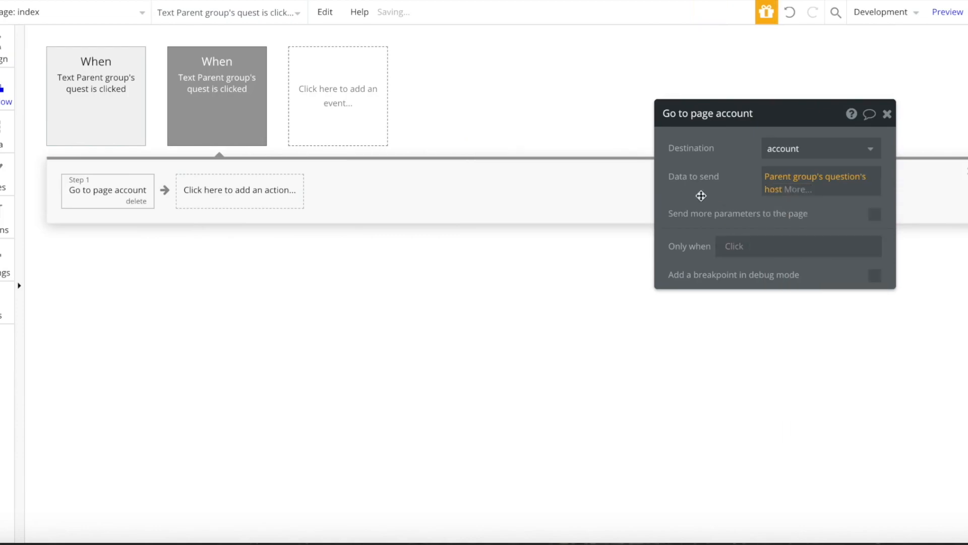
click(265, 0)
click(261, 21)
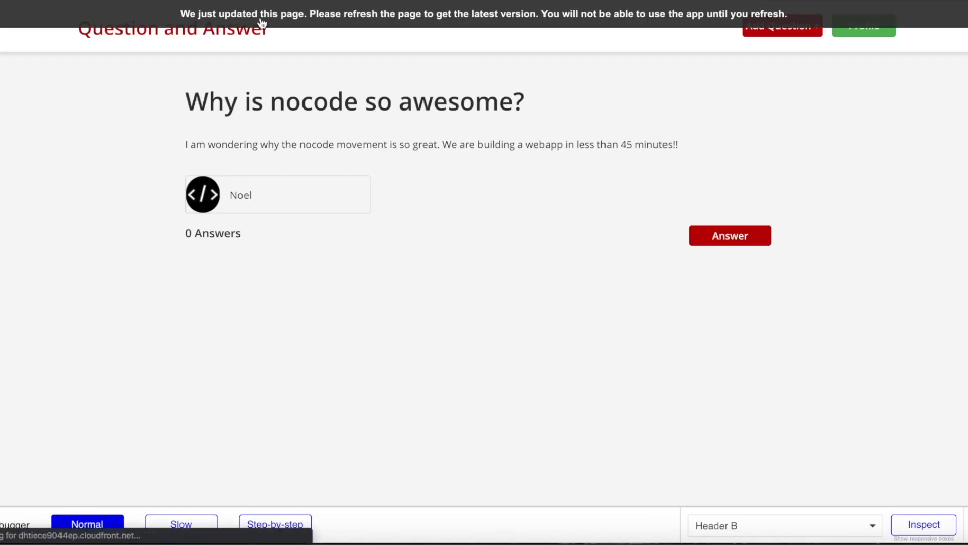
- Submit the answers 'Nocode is great!' and 'I also love nocode' on the question page
click(729, 236)
text(Nocode is great!)
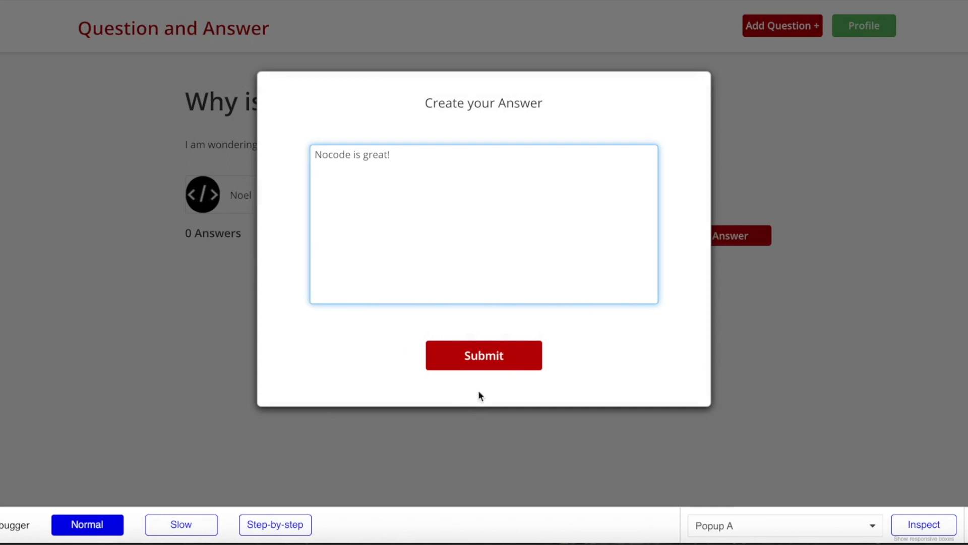
click(493, 359)
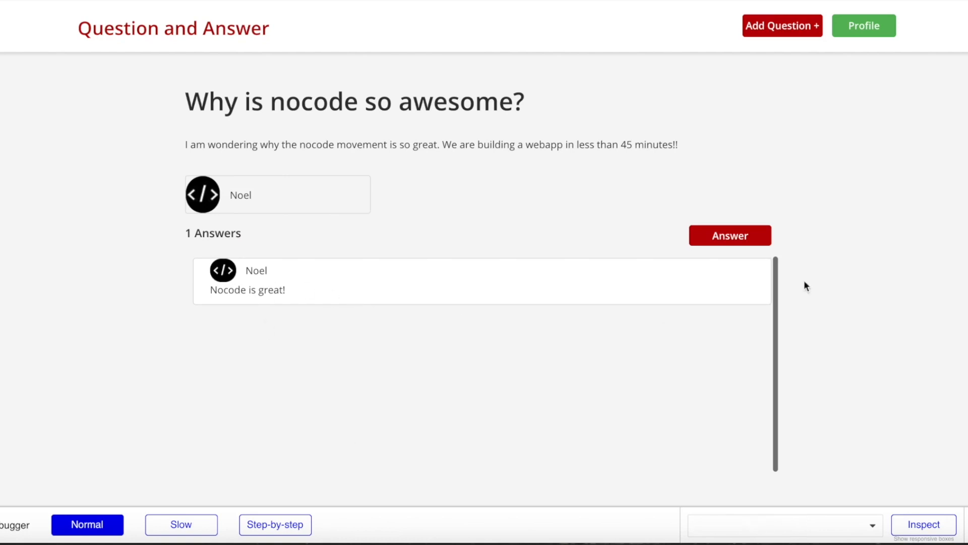
click(728, 238)
text(I also)
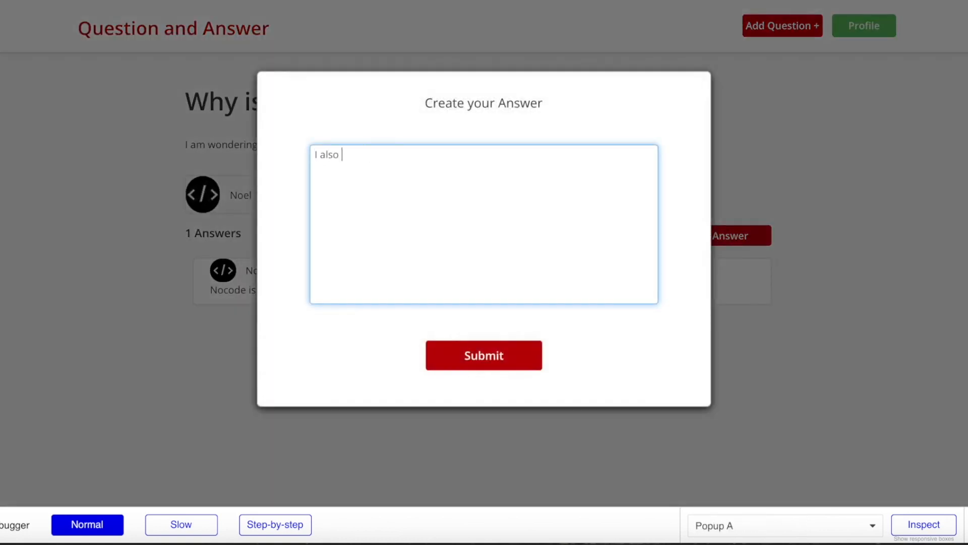
text( love nocode)
click(504, 357)
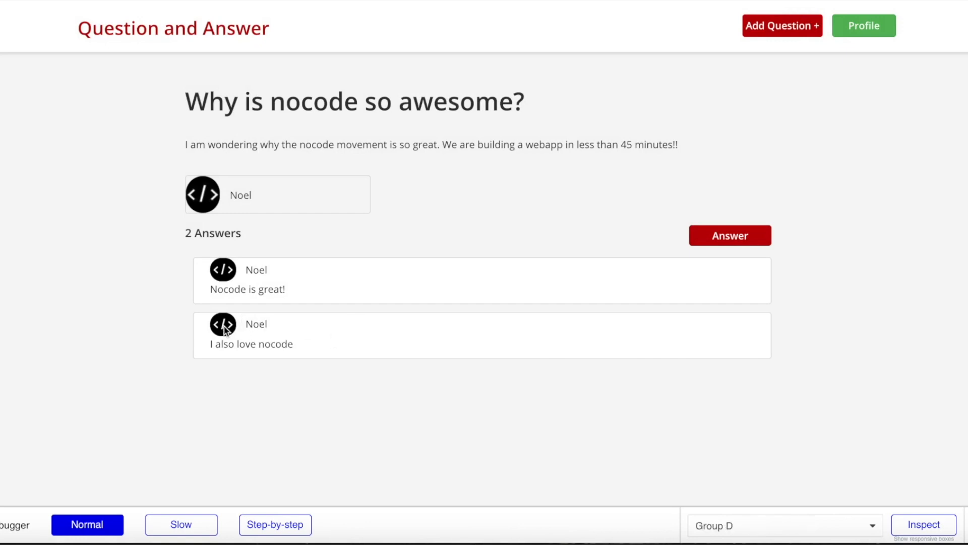
- Open an answerer's account page, toggle My Questions and My Answers, then follow an answer's Question link
click(266, 277)
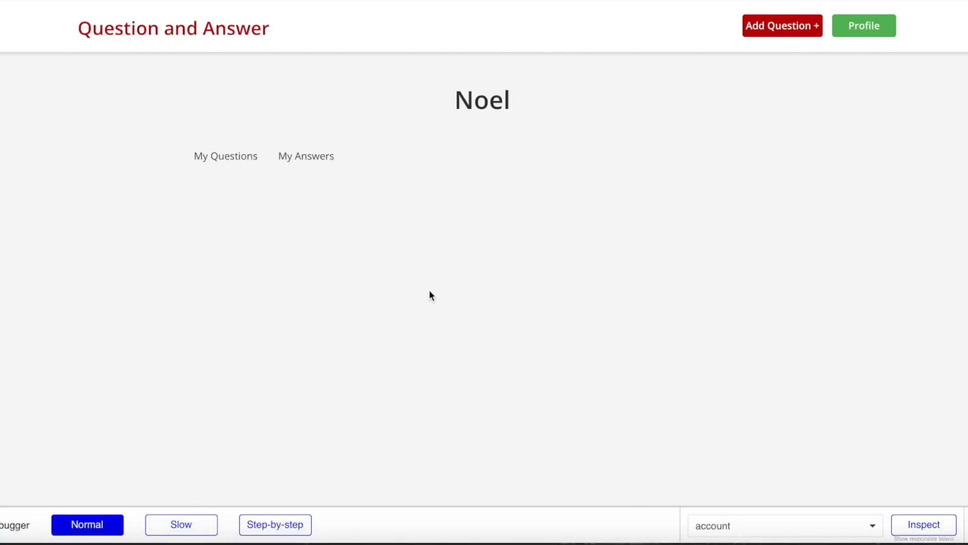
scroll(279, 276, up, 2)
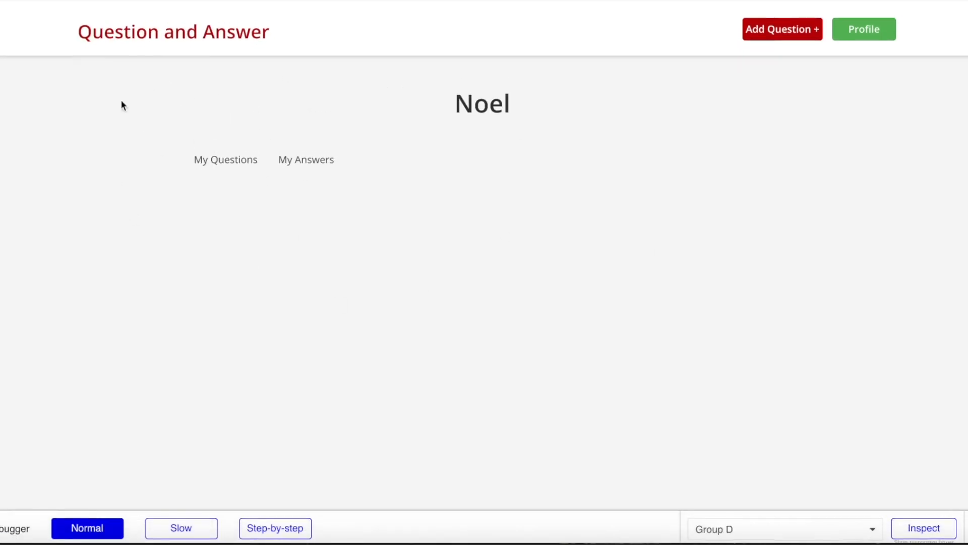
click(242, 158)
click(312, 159)
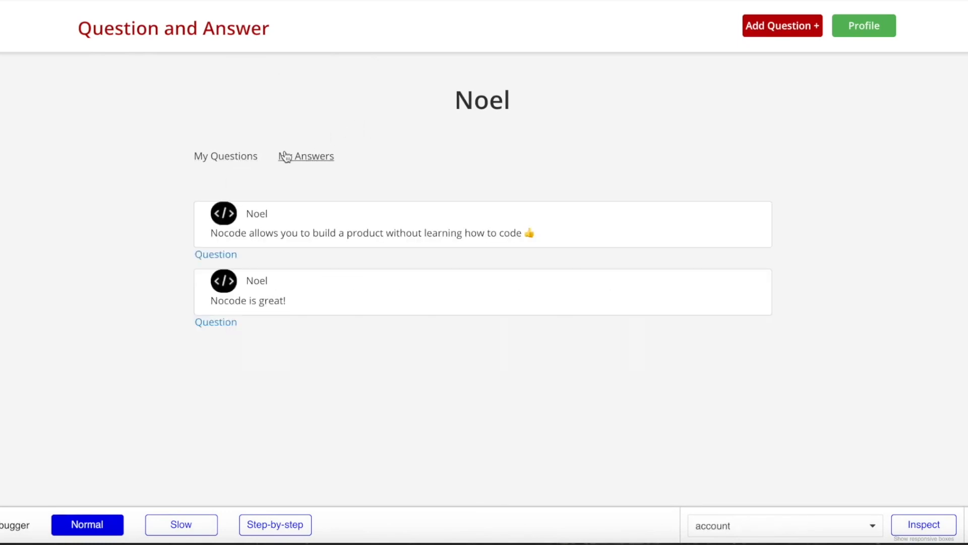
click(216, 161)
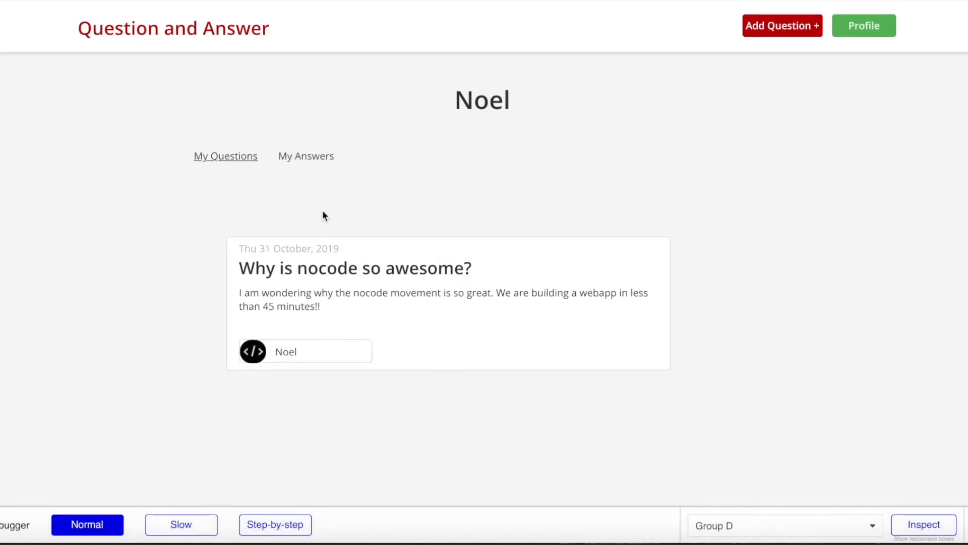
click(322, 169)
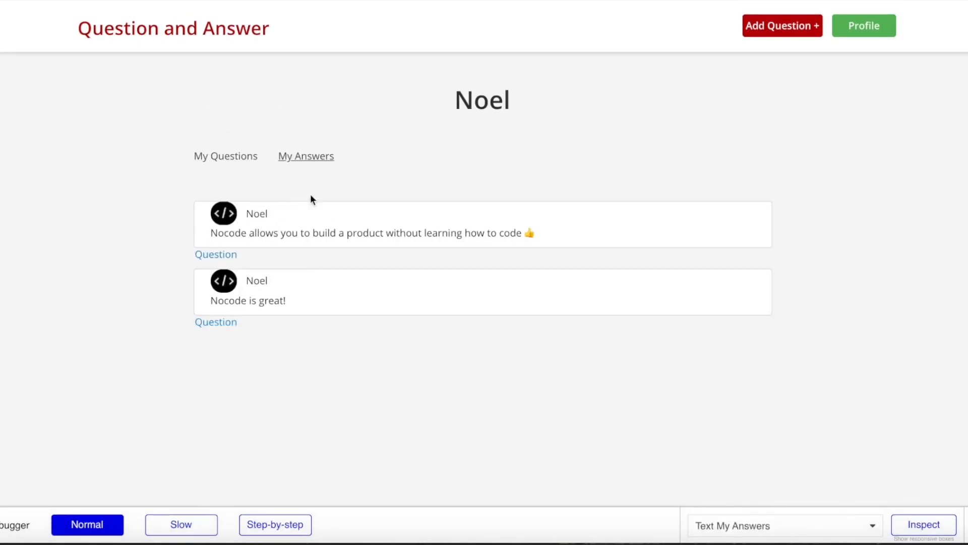
click(242, 255)
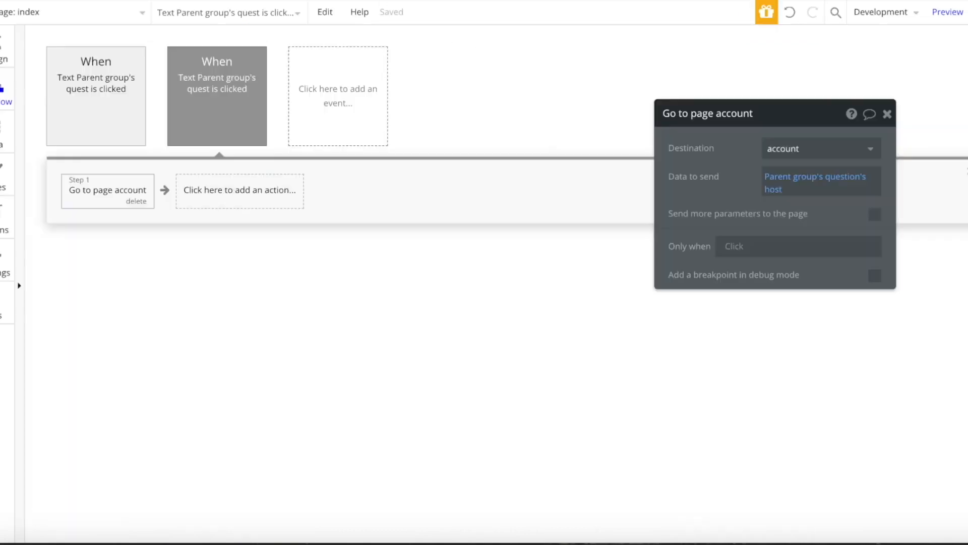
- Set the index repeating group's data source to Do a search for questions, sorted by Created Date descending
click(959, 12)
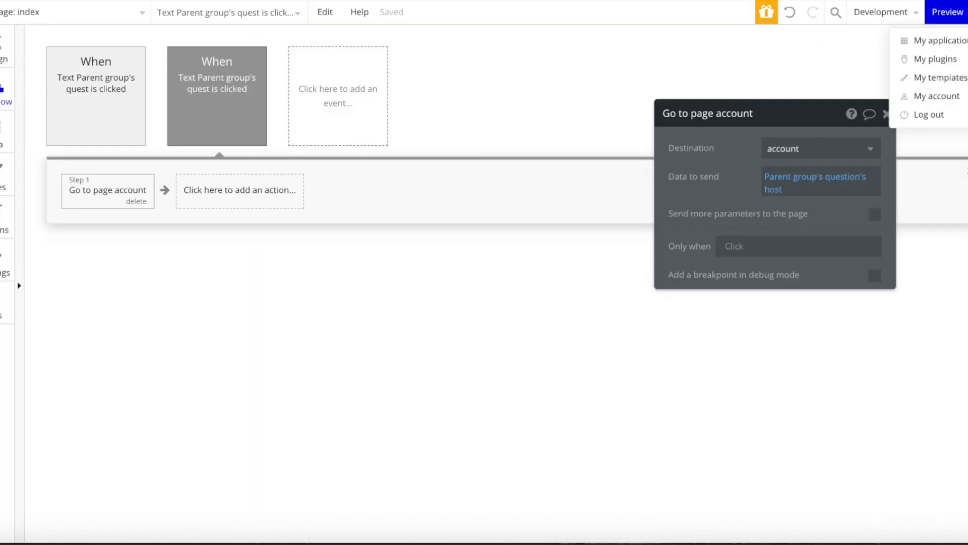
click(22, 12)
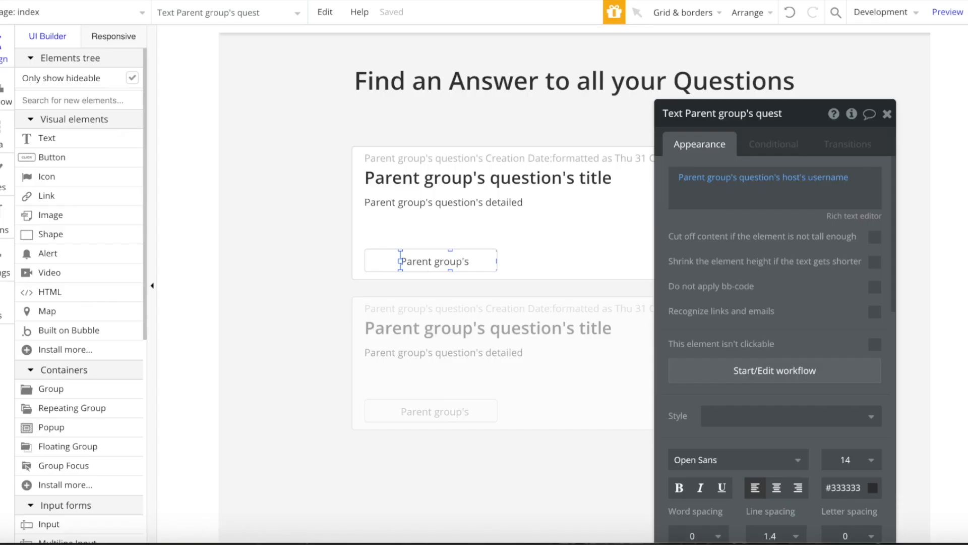
click(600, 320)
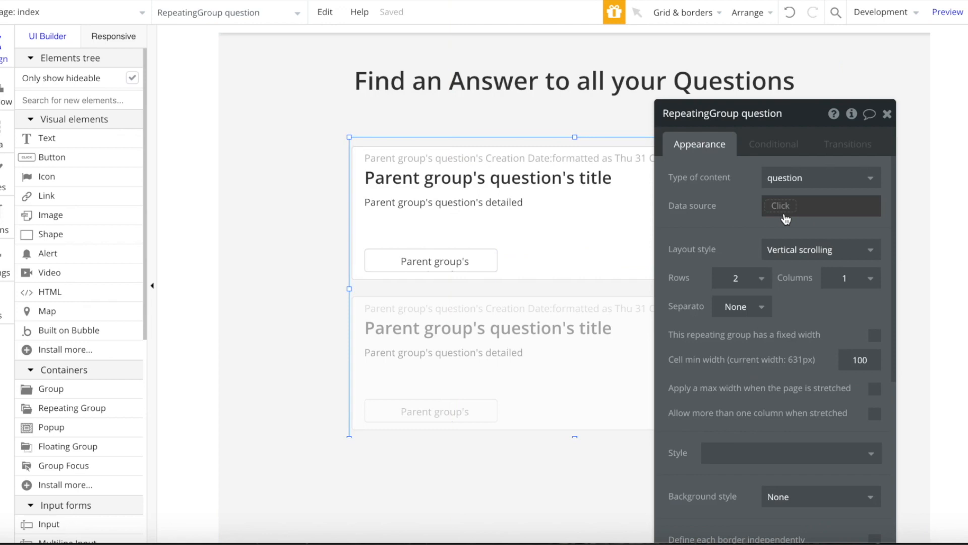
click(780, 206)
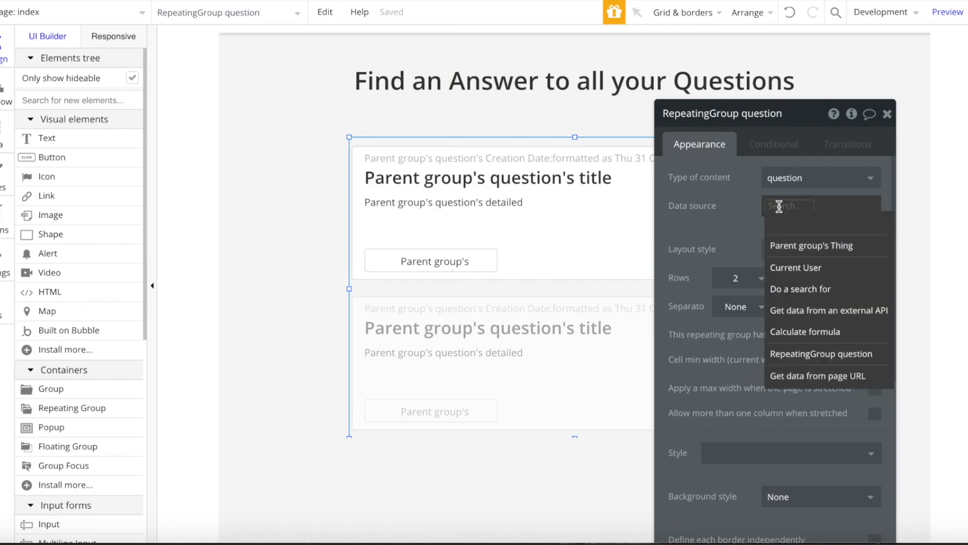
click(801, 289)
click(549, 147)
click(536, 212)
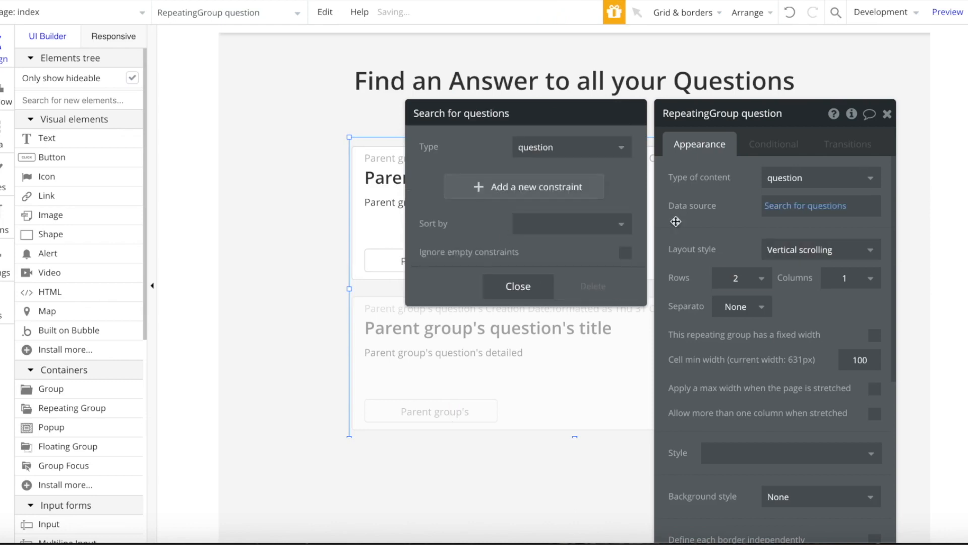
click(553, 227)
click(549, 310)
click(575, 252)
click(534, 273)
click(518, 360)
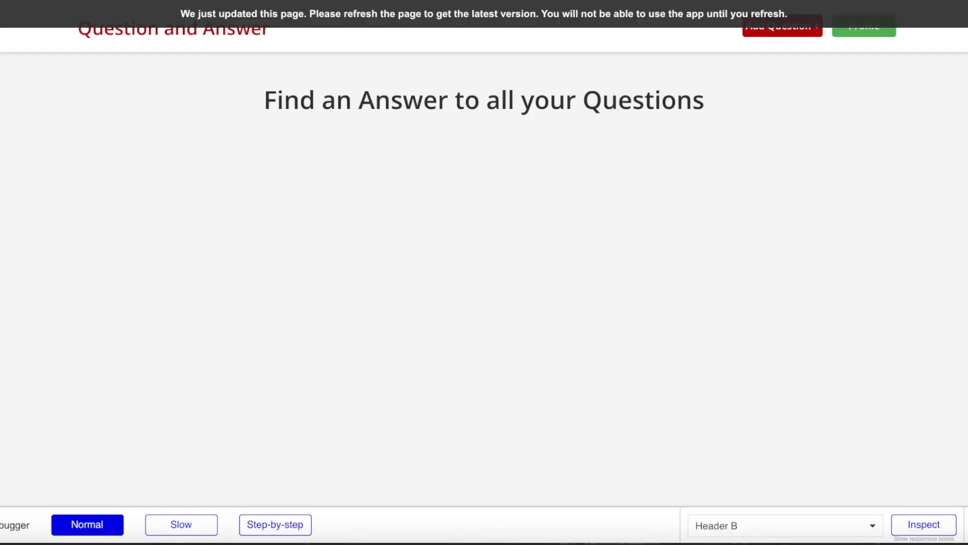
- Reload the preview and open a question's page
click(333, 19)
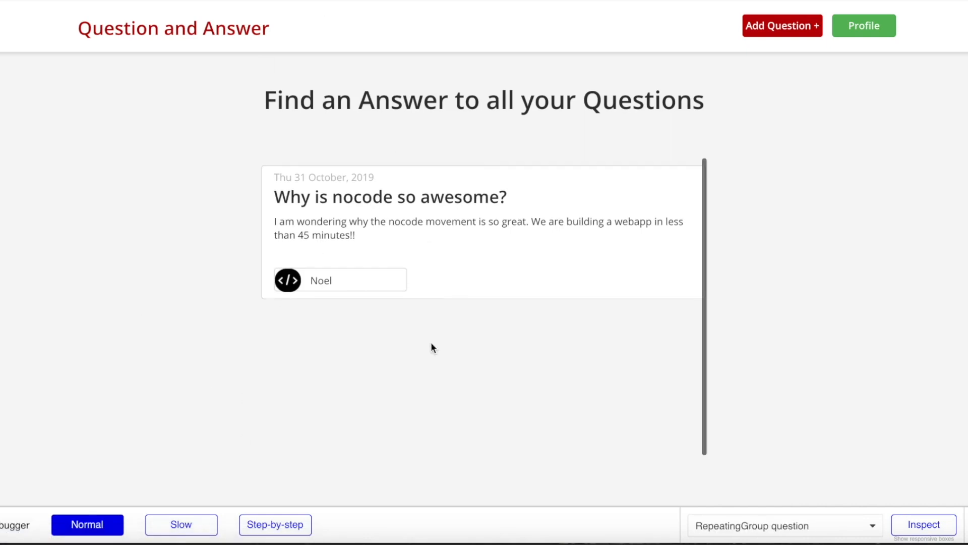
drag(275, 177, 389, 179)
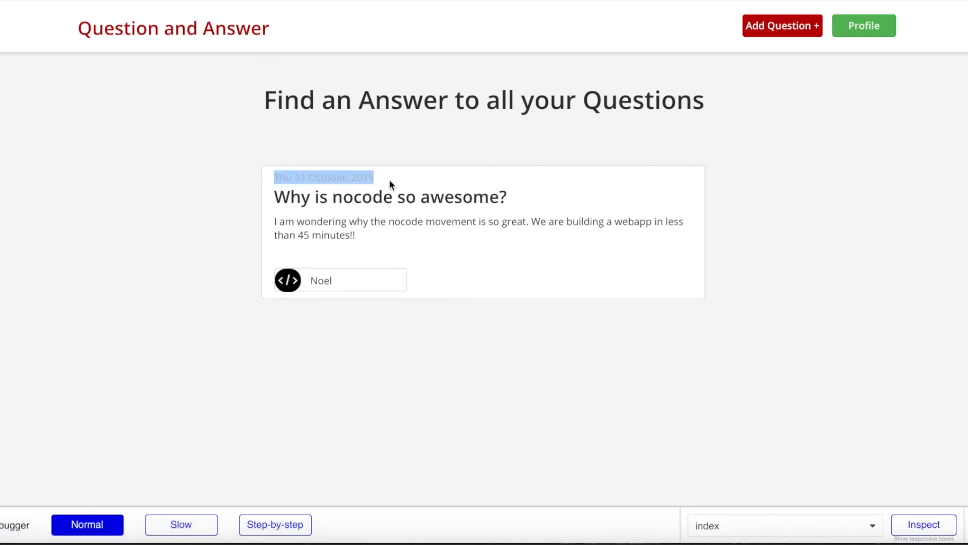
drag(284, 235, 362, 236)
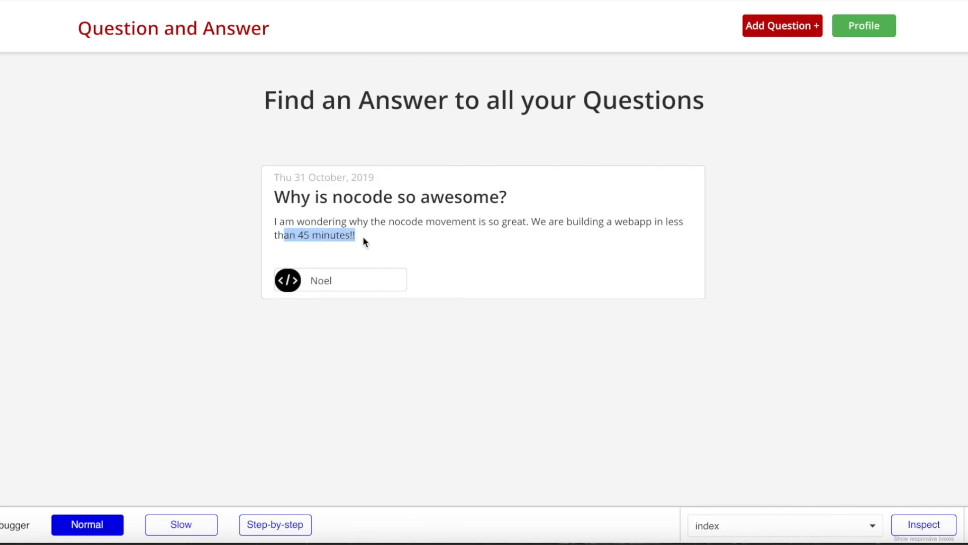
click(340, 286)
click(342, 197)
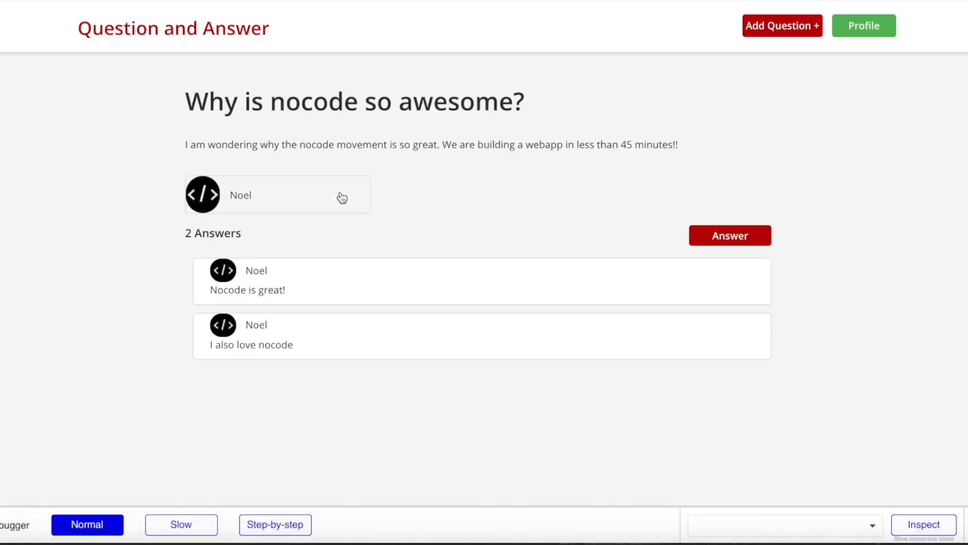
- Create the question 'What is the best nocode tool?' with its details text
click(760, 26)
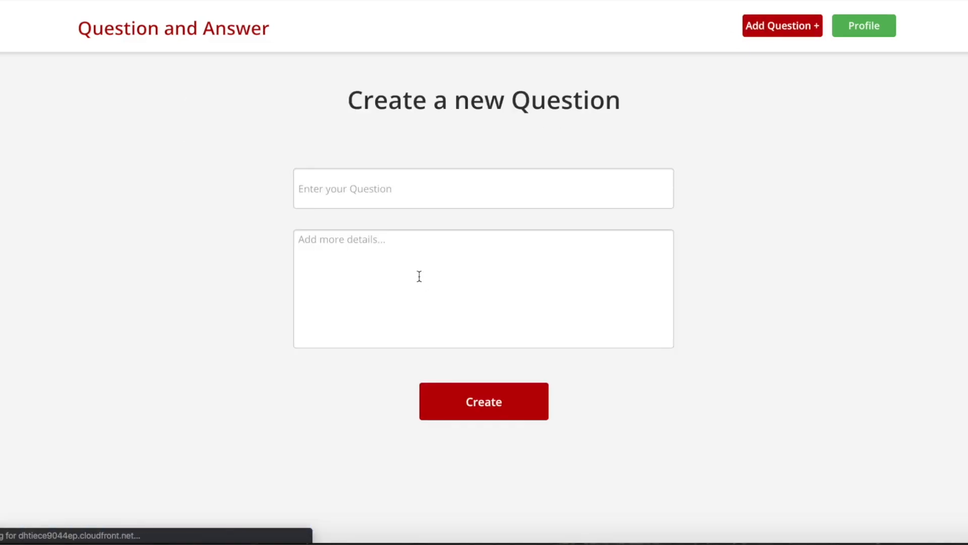
click(389, 170)
text(Wha)
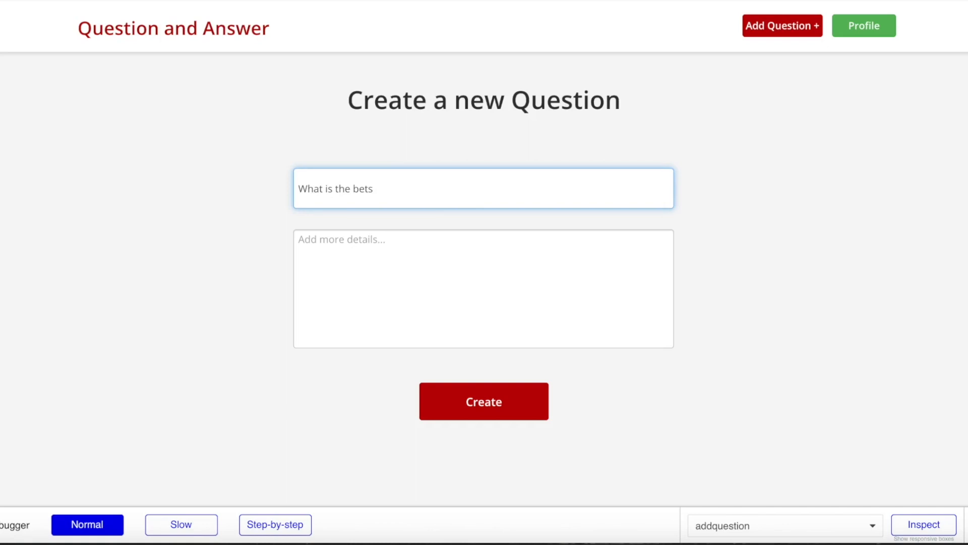
text(t is the best nocode tool?)
click(352, 238)
text(I am wondering what the)
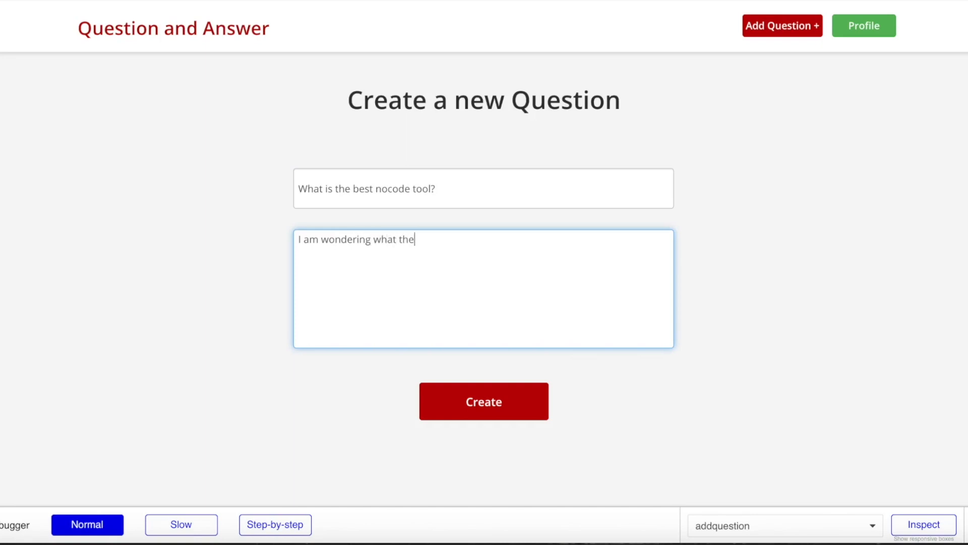
text( best nocode tool is?)
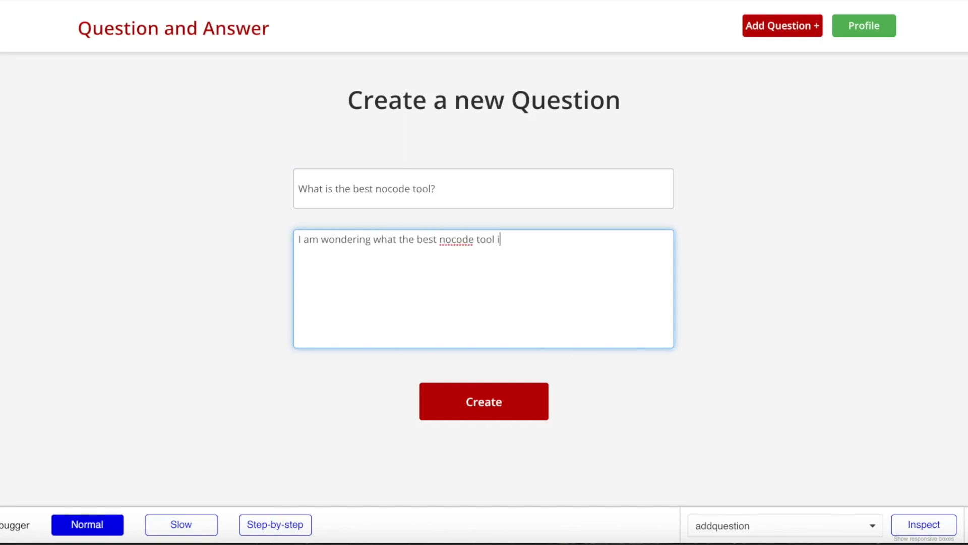
click(516, 393)
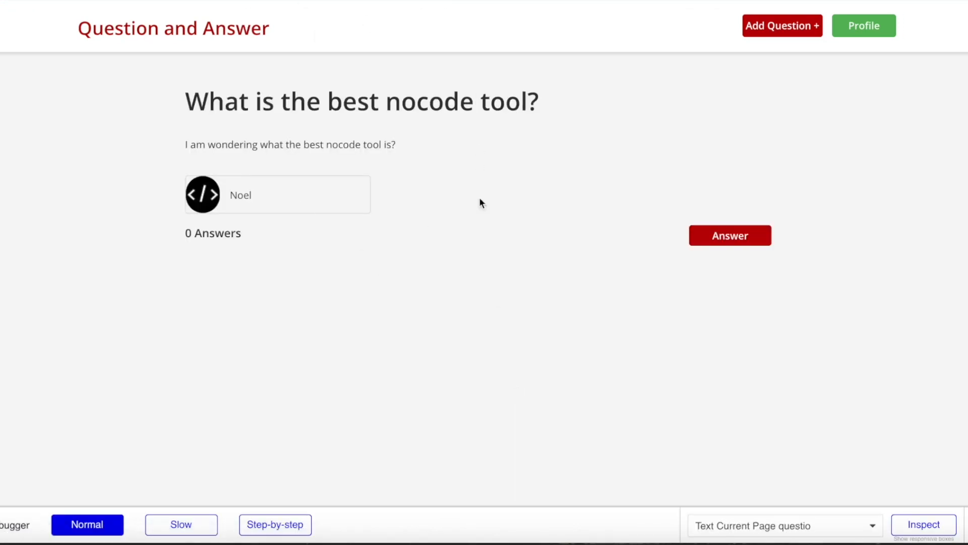
- Post an answer beginning 'bubb' to the new question
click(721, 235)
text(bubble, glide etc.)
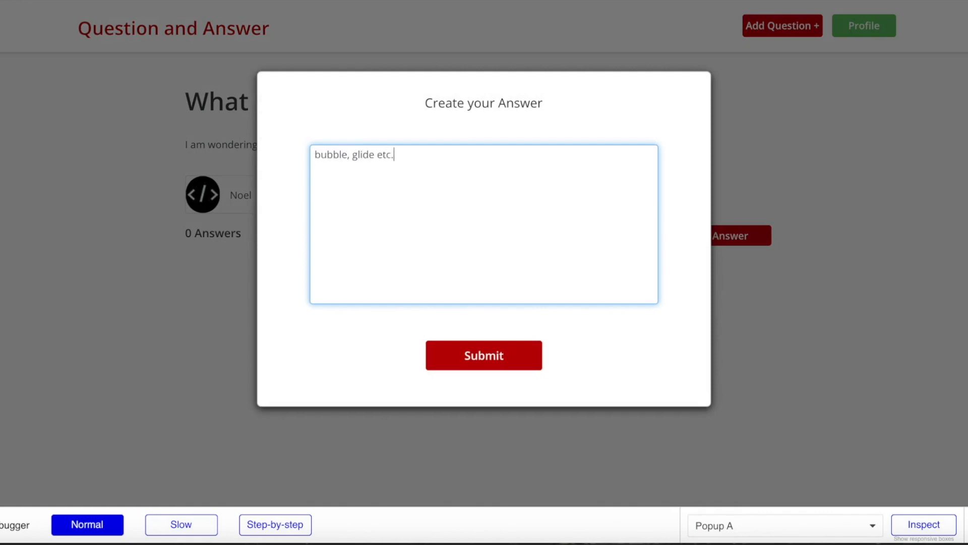
click(489, 353)
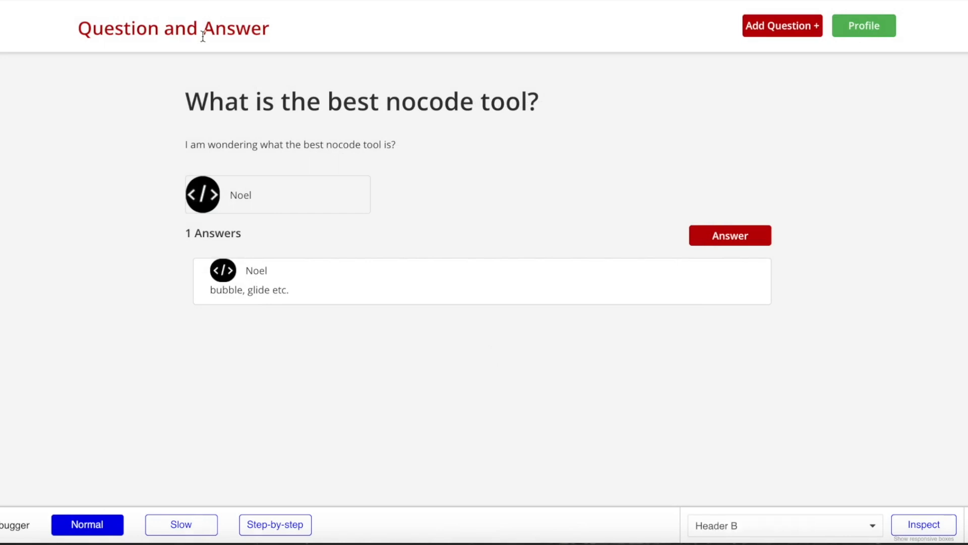
- On the profile page, scroll through the user's questions list and then the answers list
click(866, 28)
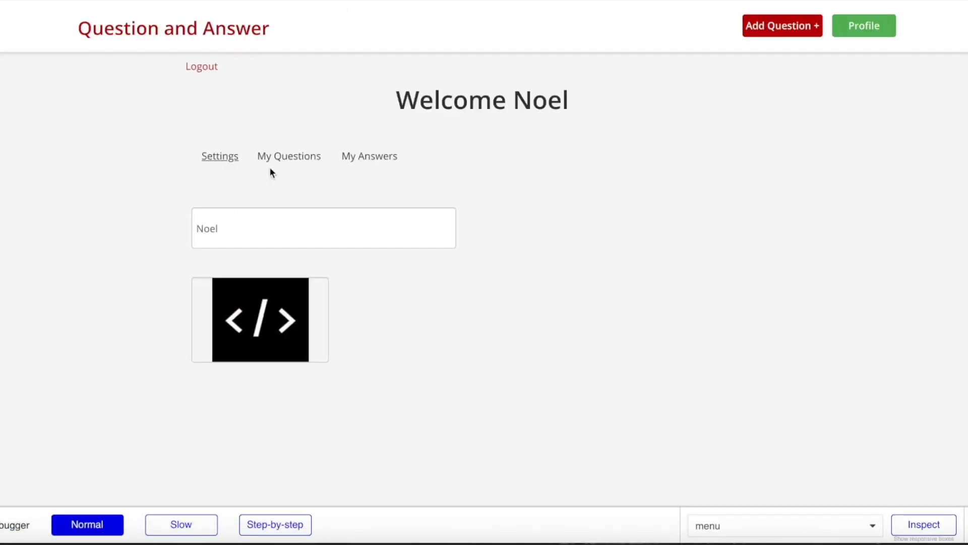
click(289, 167)
scroll(422, 202, down, 3)
scroll(422, 203, down, 2)
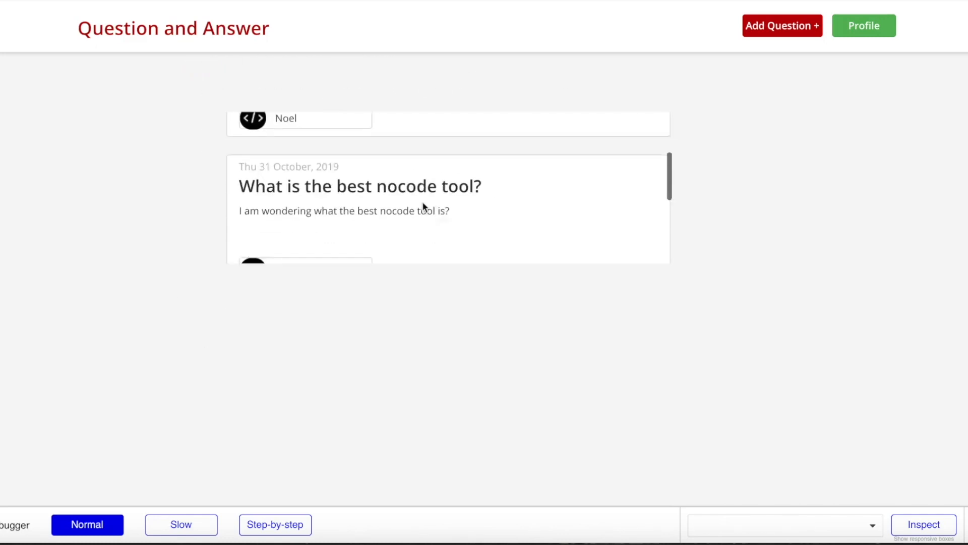
scroll(422, 203, up, 3)
scroll(530, 411, up, 3)
click(371, 158)
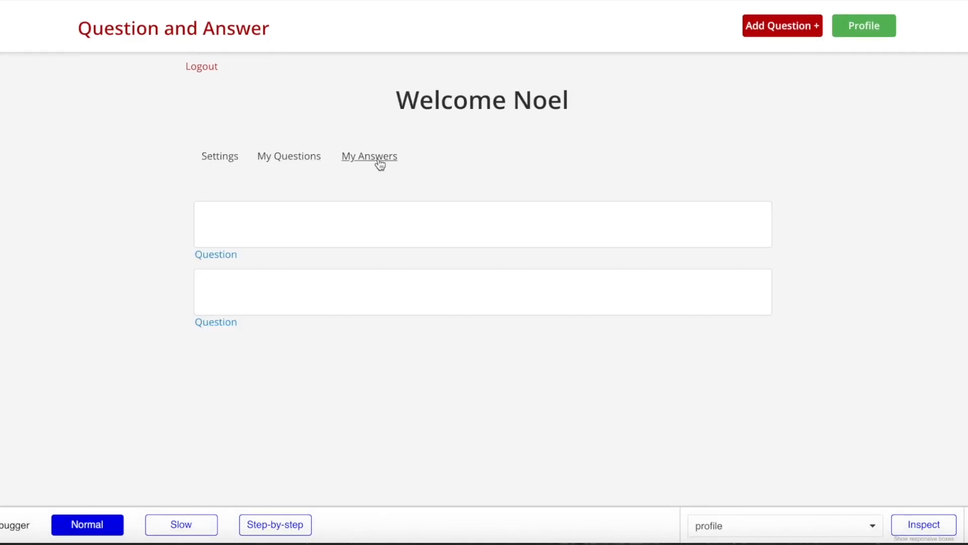
scroll(403, 290, down, 4)
scroll(403, 290, up, 4)
scroll(402, 290, down, 4)
scroll(403, 290, up, 4)
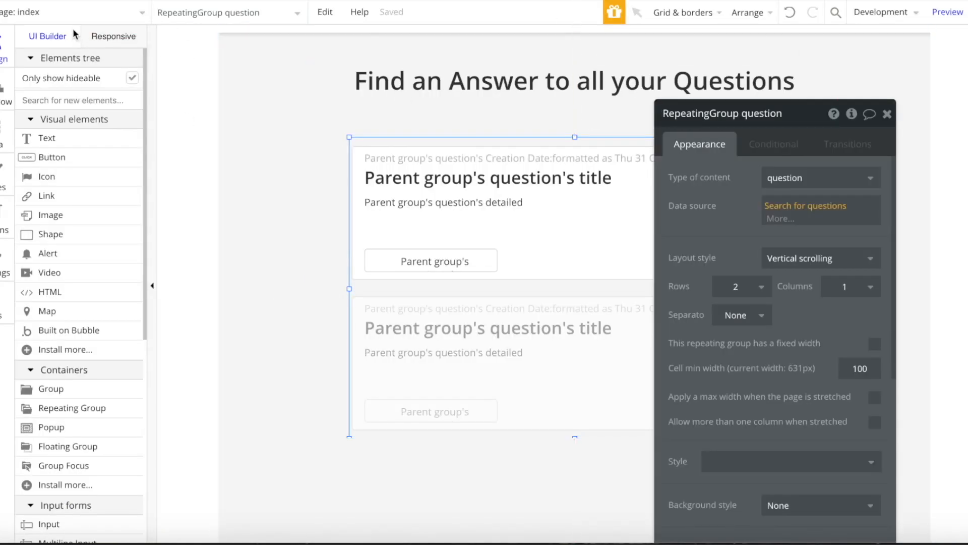
- Give the reusable Header's 'Question and Answer' title a Go to page index workflow, then test it
click(71, 13)
click(234, 170)
double_click(319, 61)
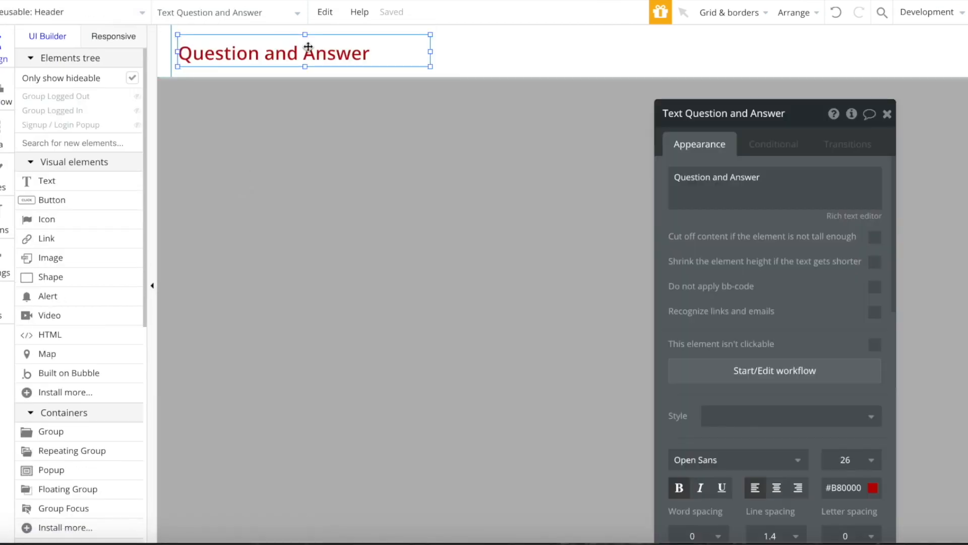
click(740, 384)
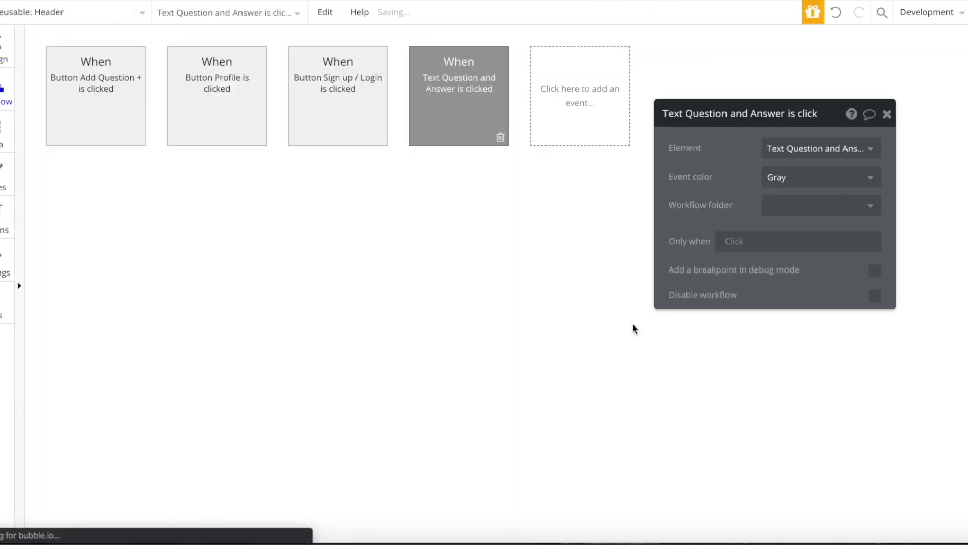
click(123, 193)
mouse_move(123, 249)
click(203, 217)
click(795, 149)
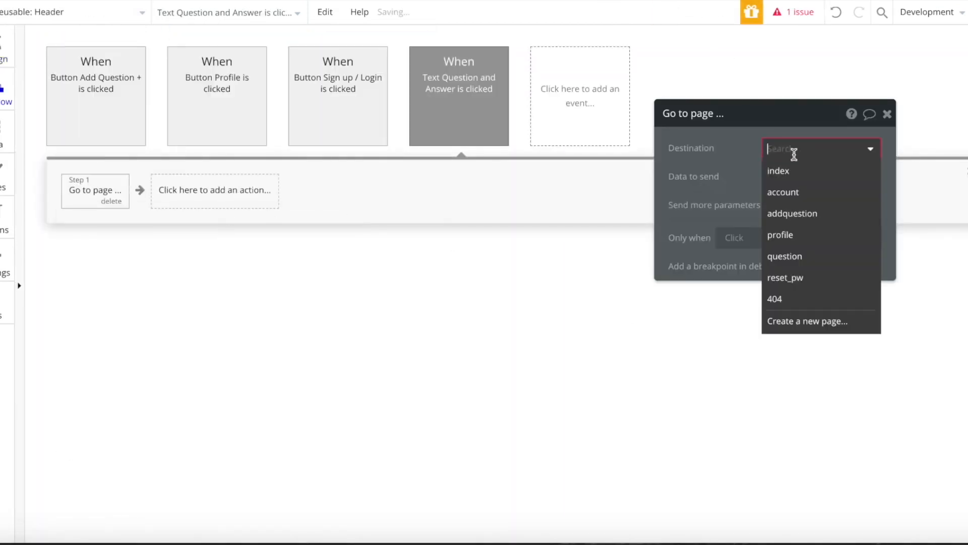
click(779, 169)
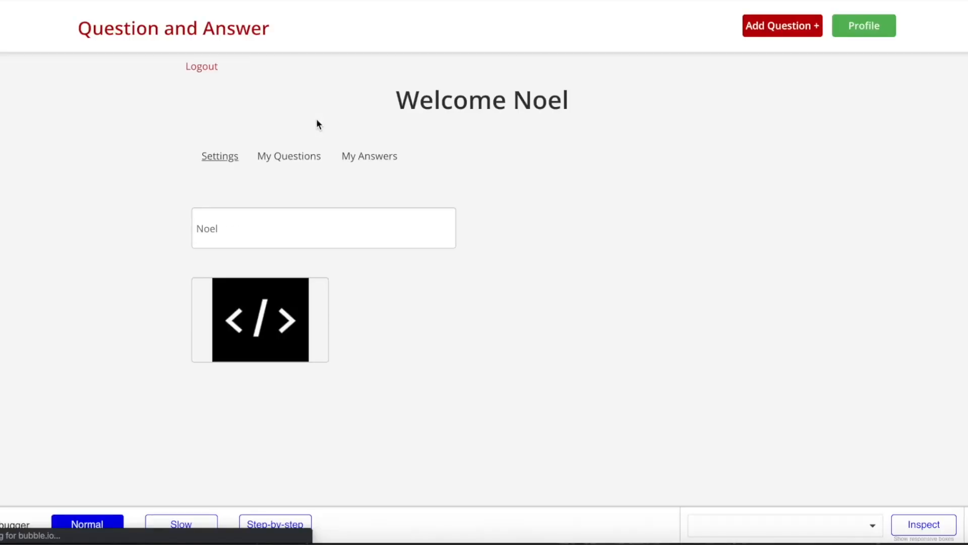
click(238, 42)
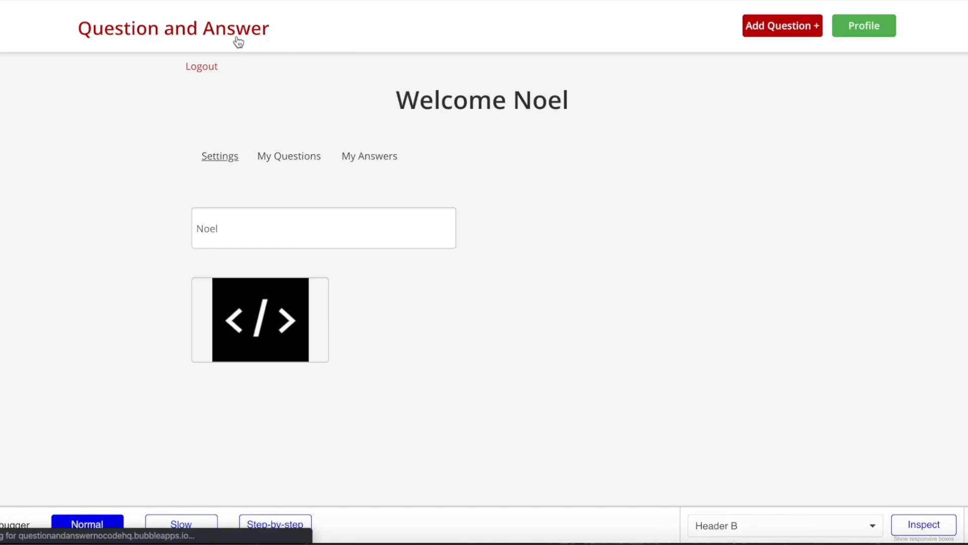